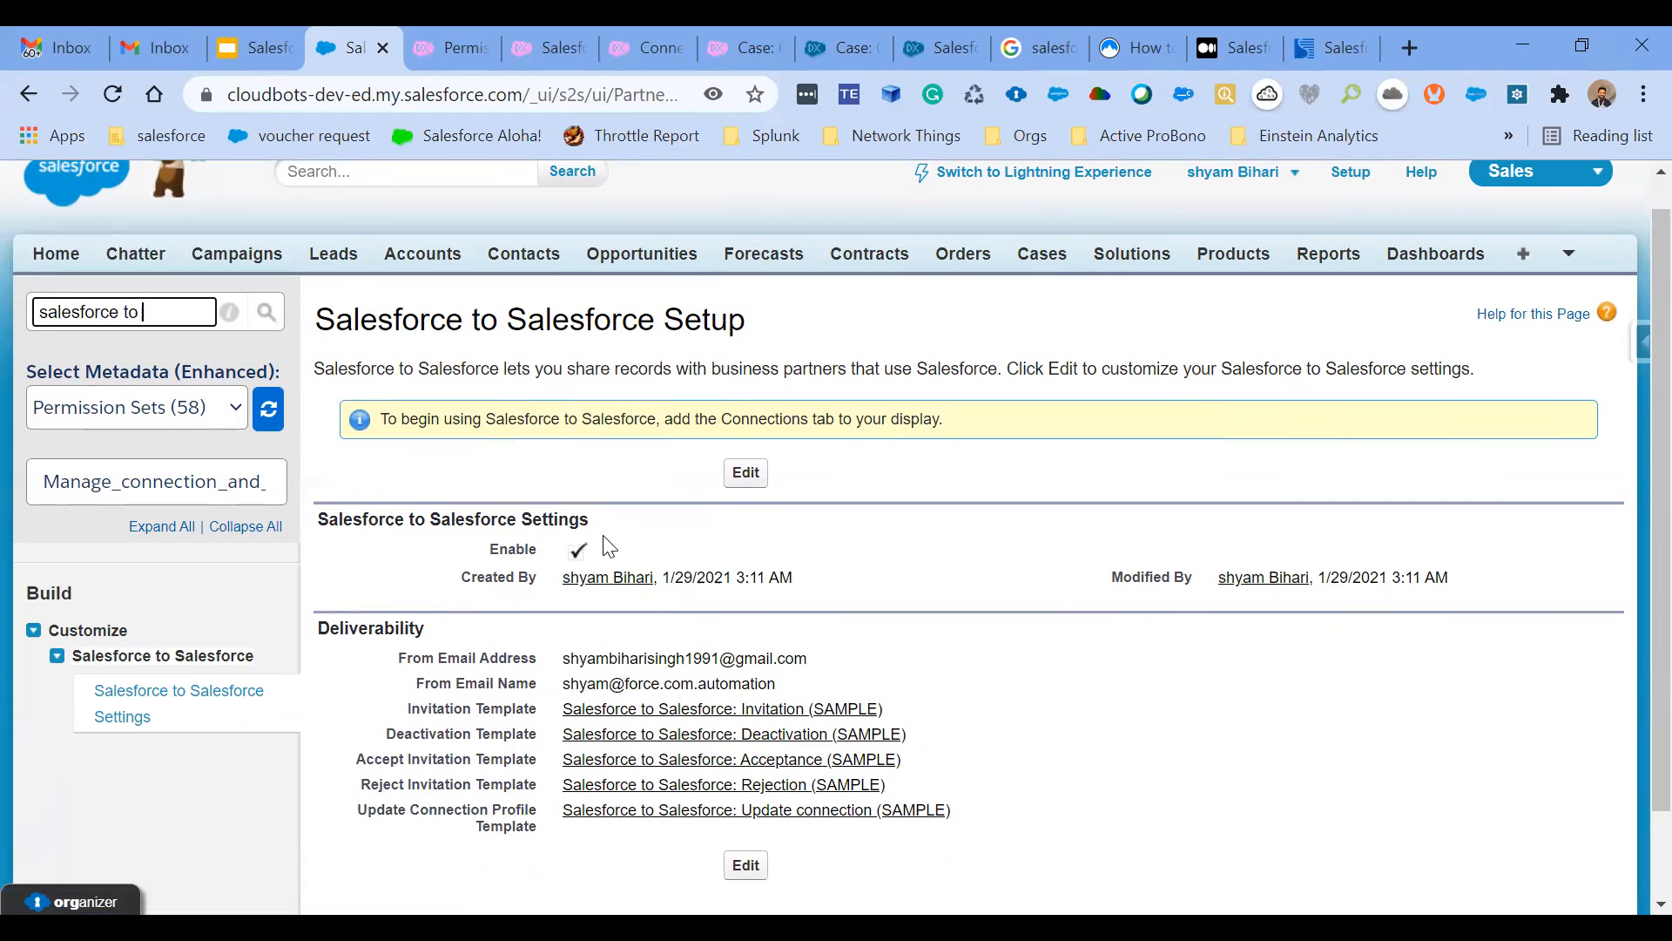
- Review the Salesforce to Salesforce settings and the title of the "Manage connection and Manage queues" permission set
scroll(608, 546, "down", 2)
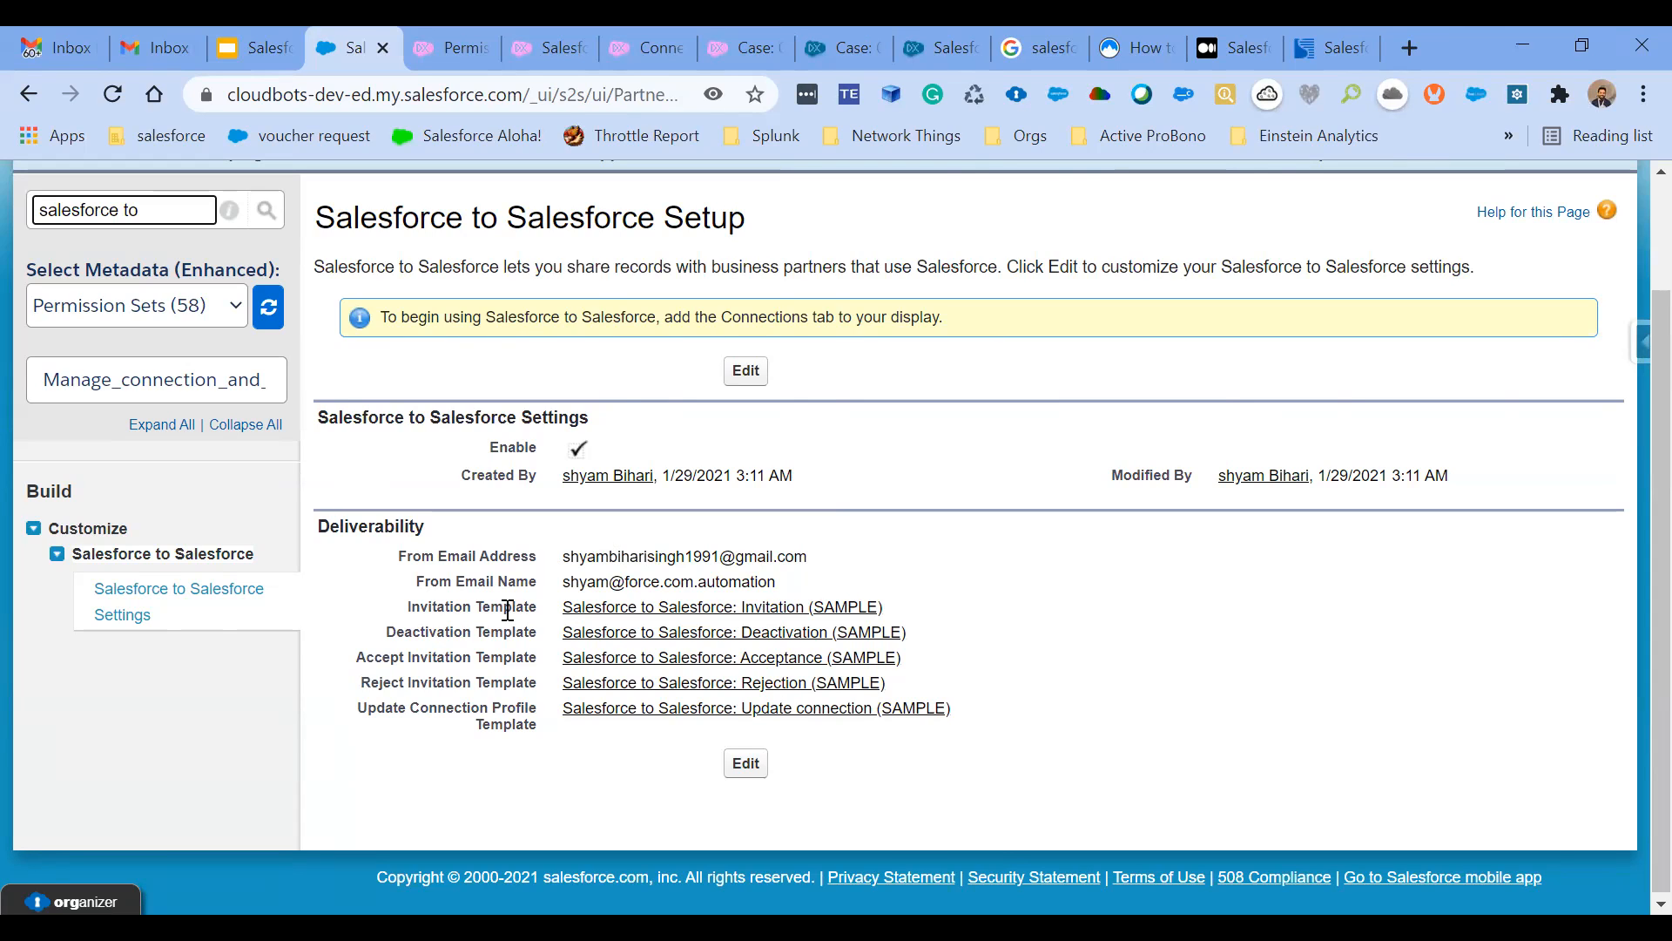
scroll(508, 610, "up", 2)
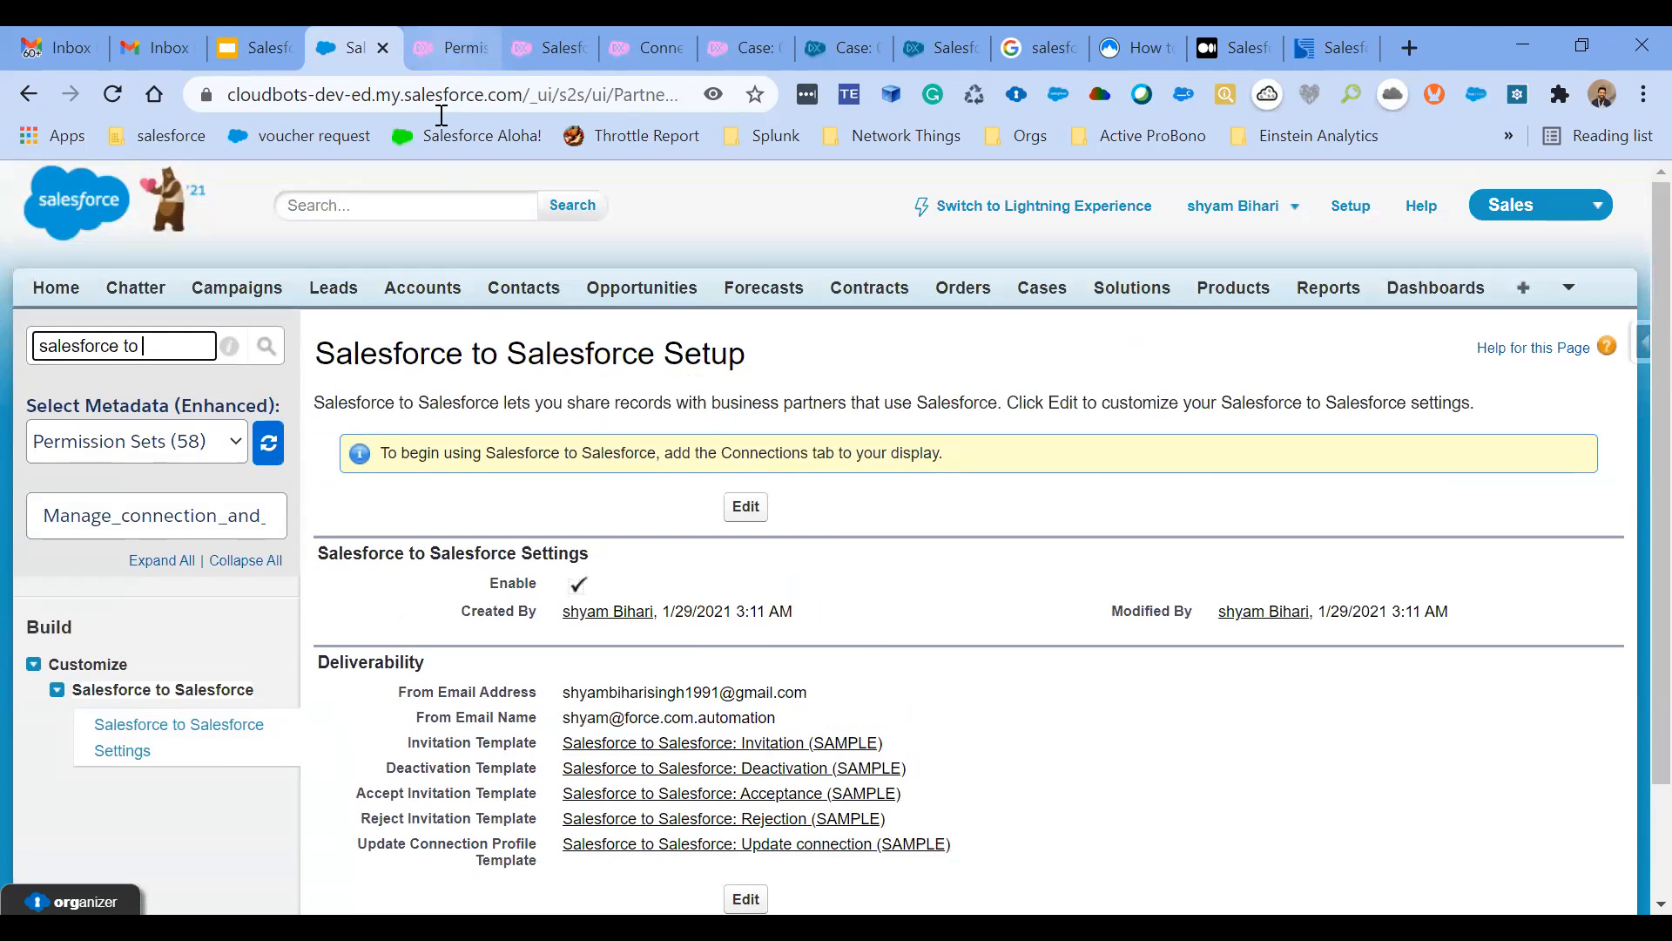
left_click(446, 49)
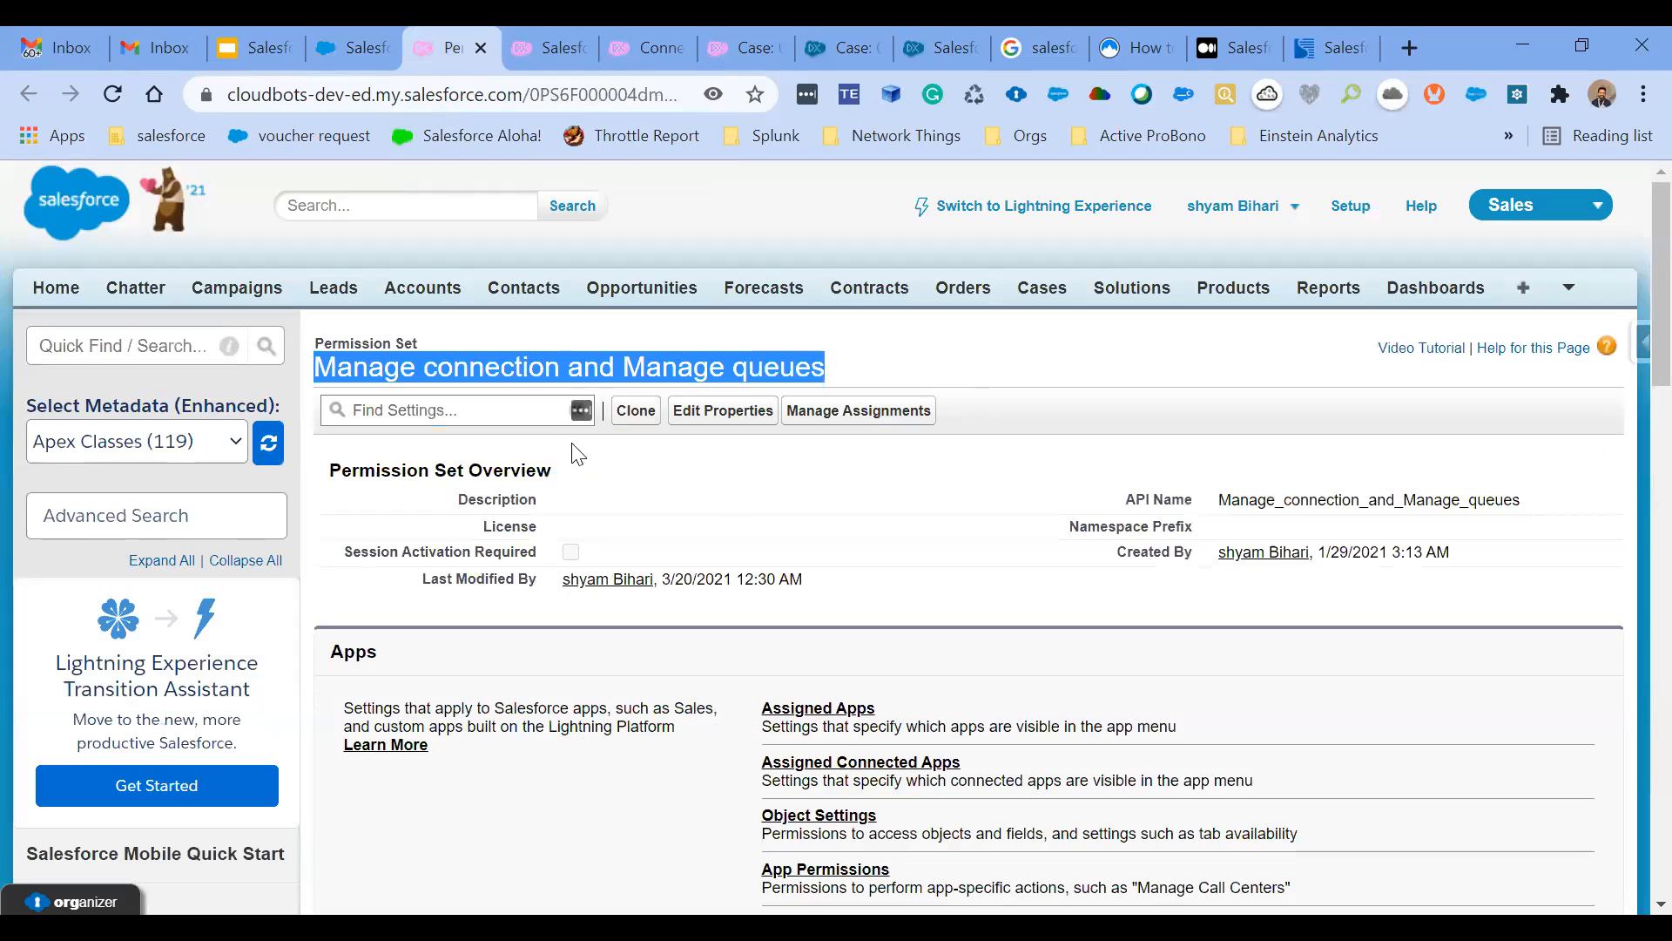
double_click(635, 368)
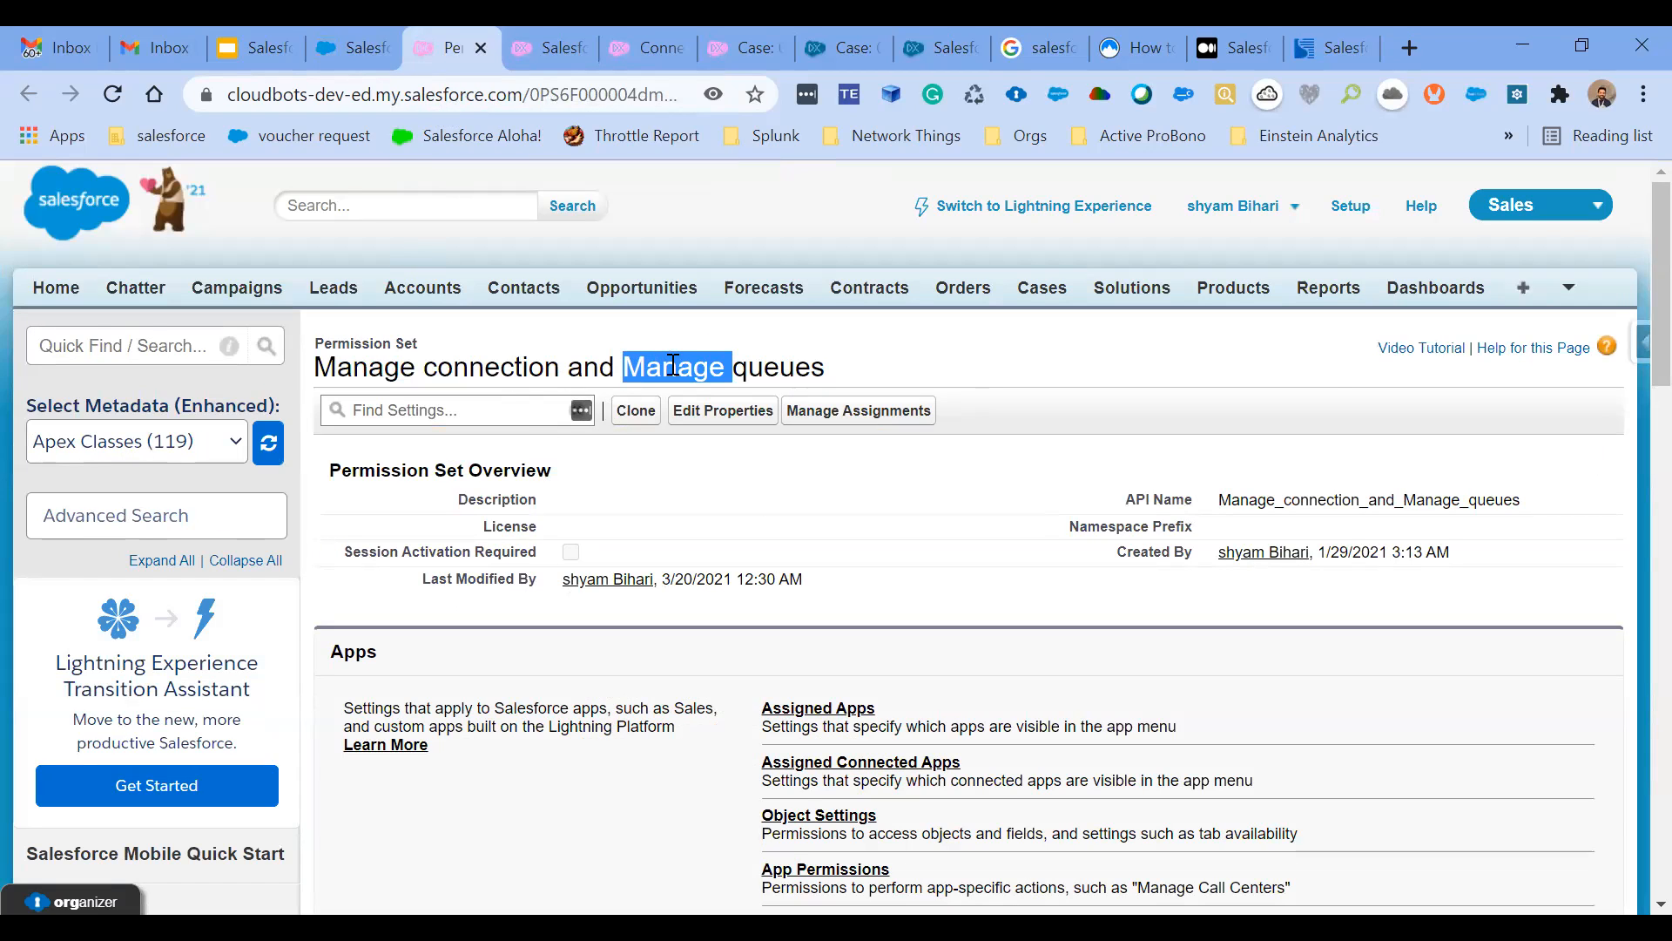
triple_click(784, 364)
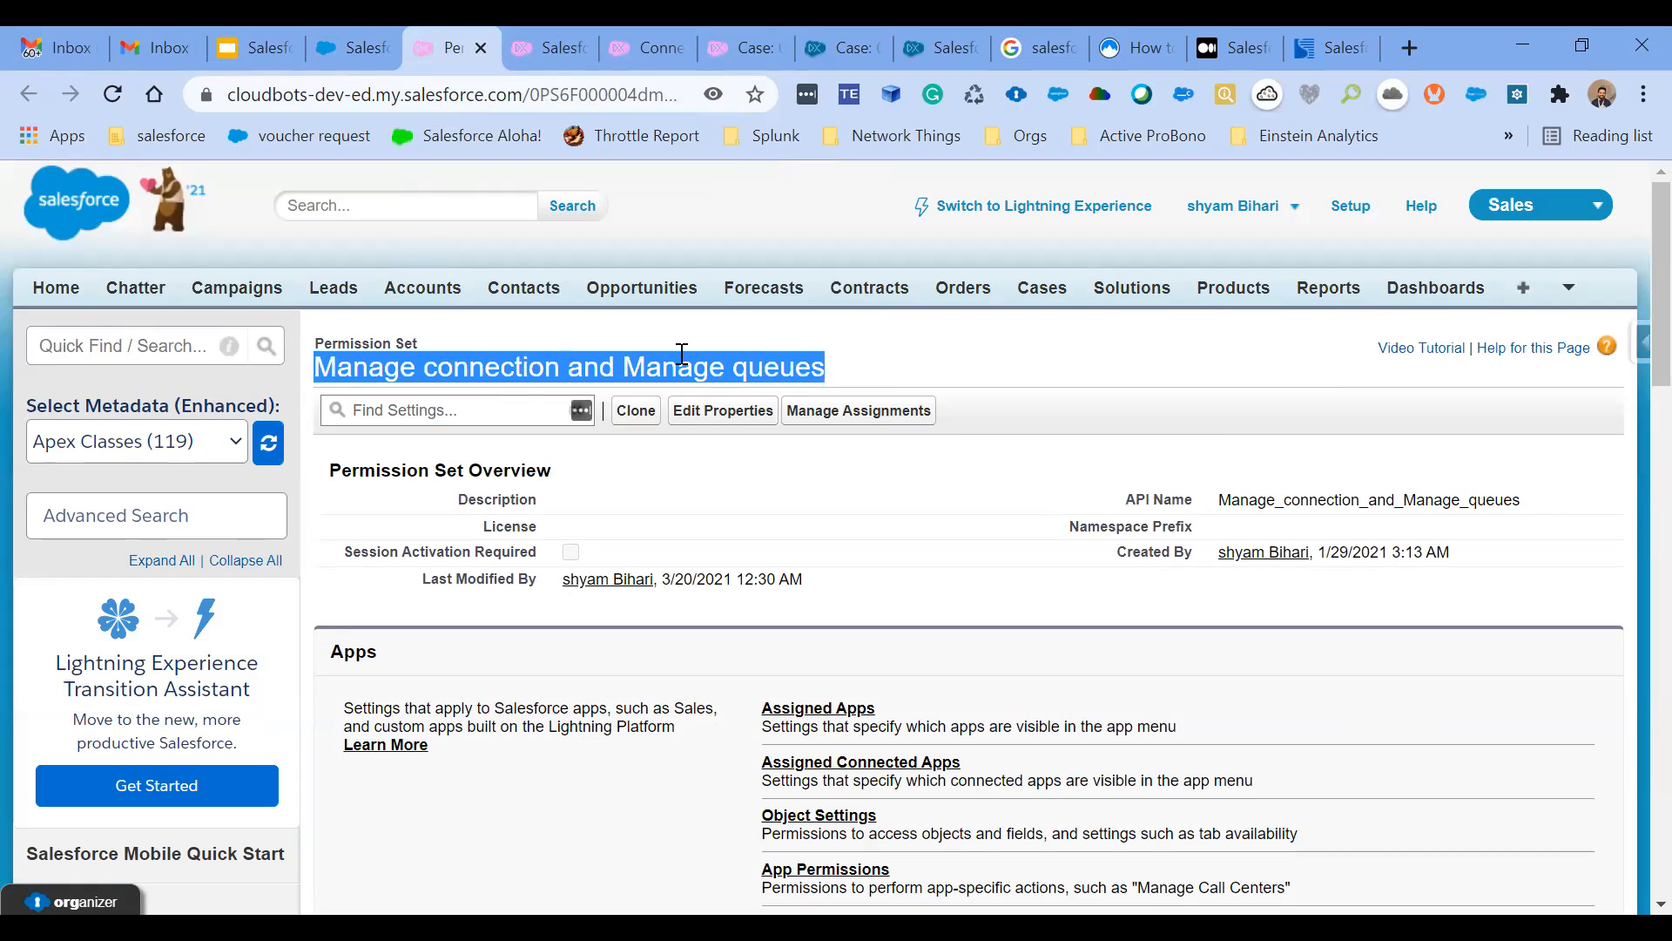
left_click(838, 369)
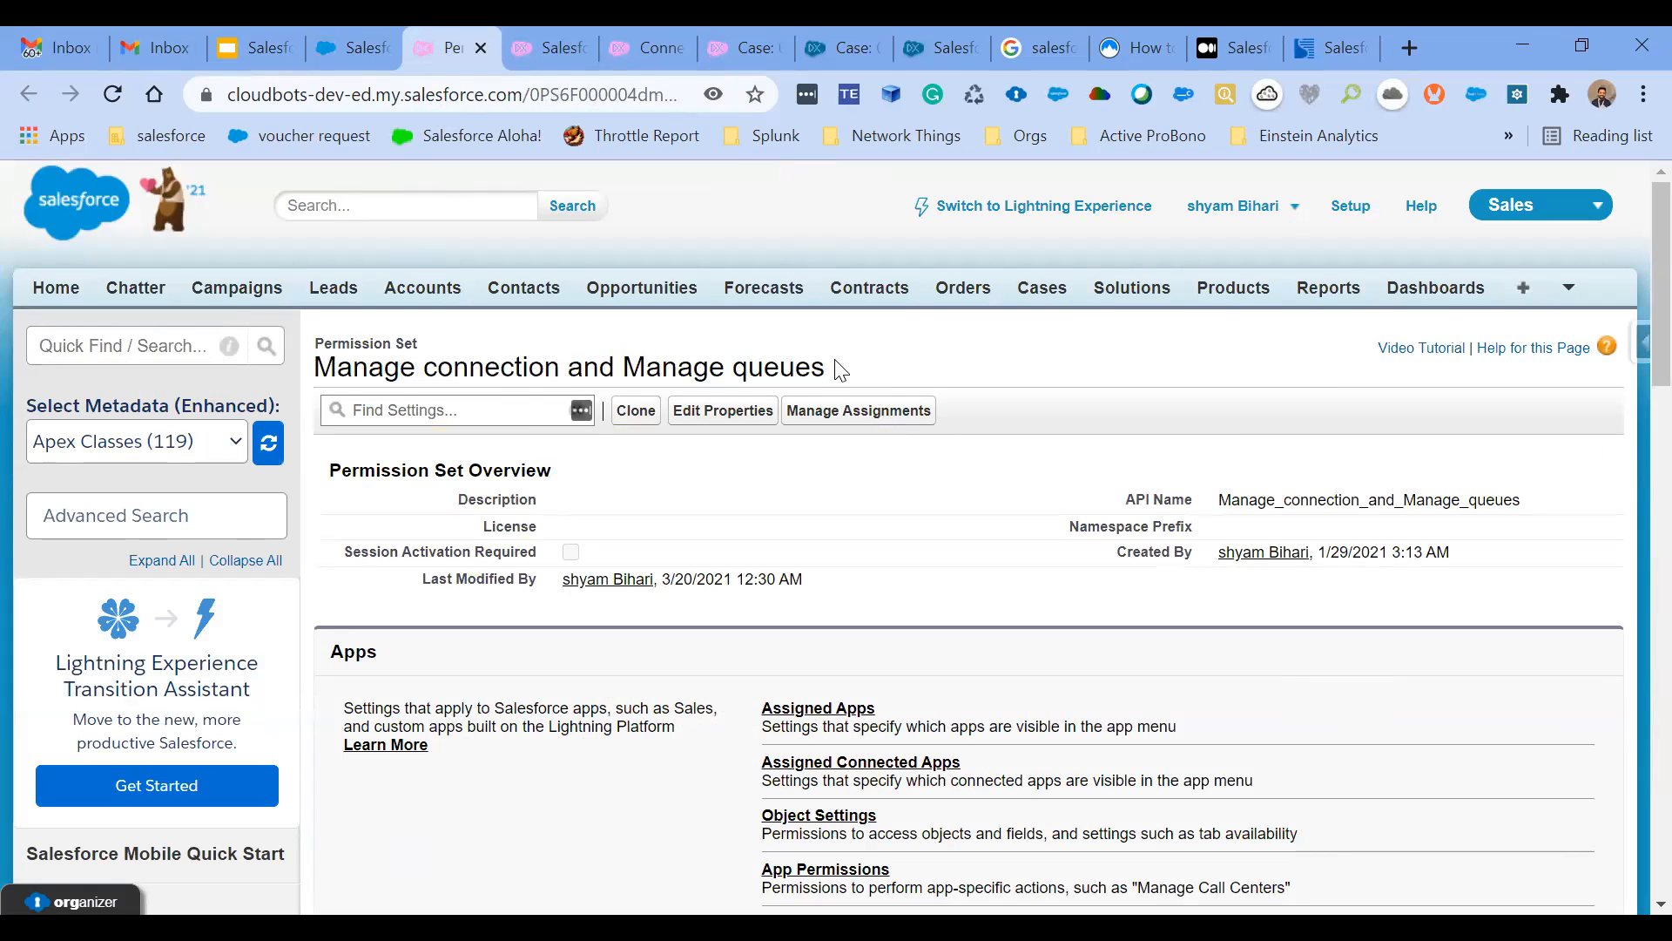
scroll(839, 368, "down", 1)
left_click_drag(568, 301, 314, 302)
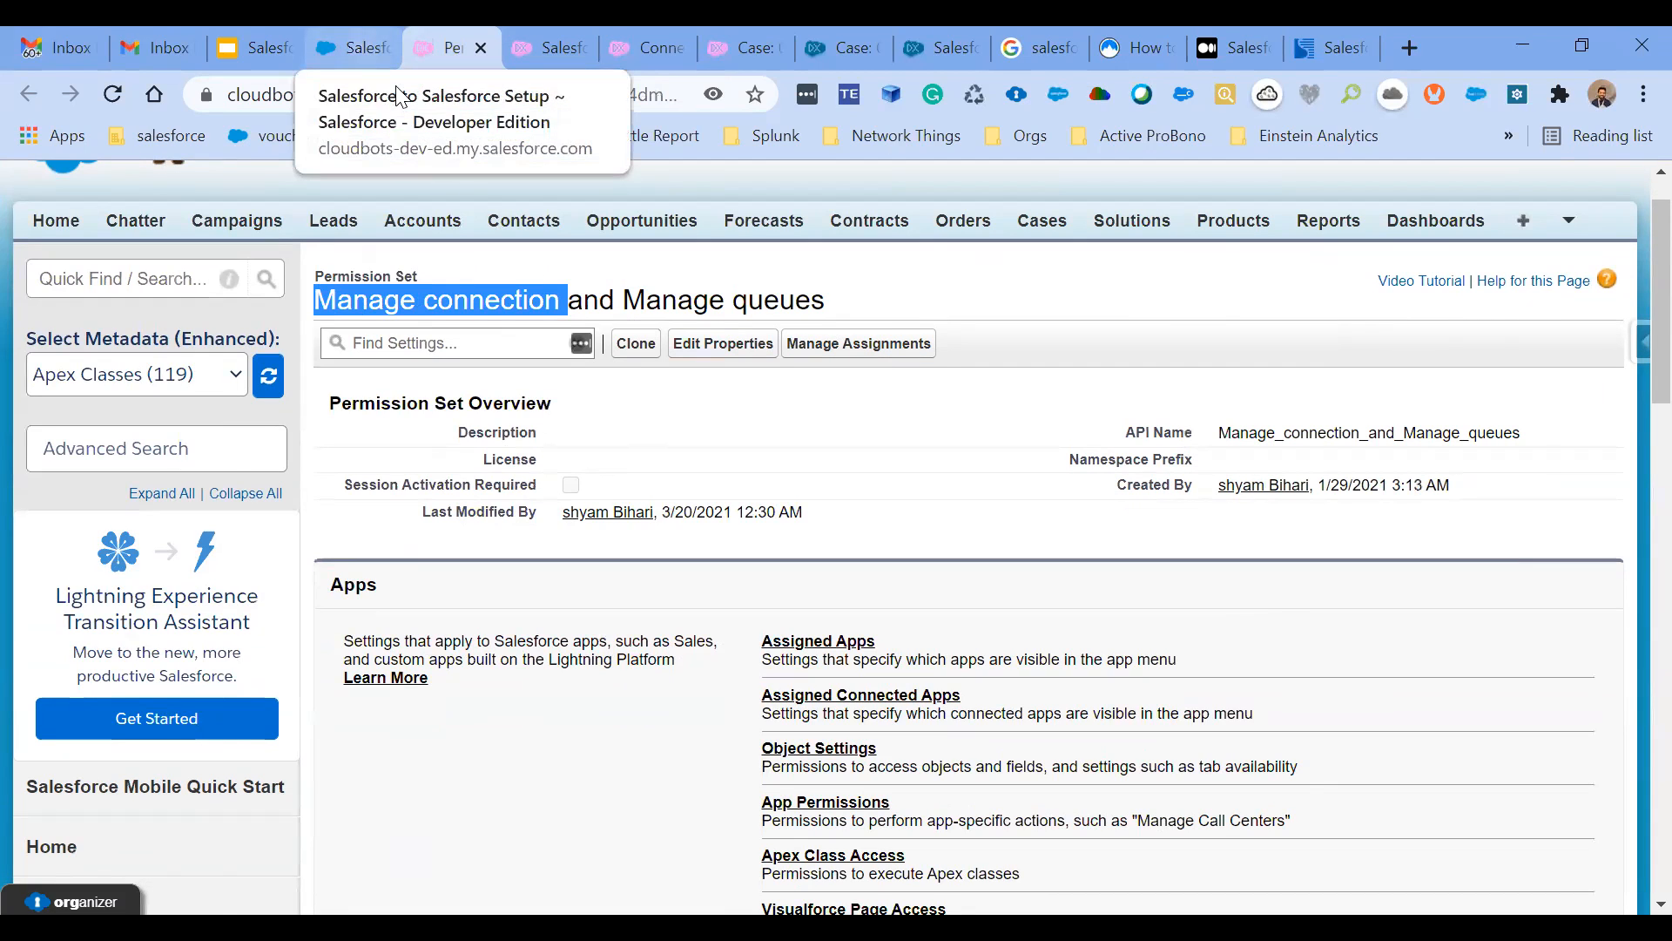
- Return to the Salesforce to Salesforce setup and open Connections from the full list of available tabs
left_click(385, 73)
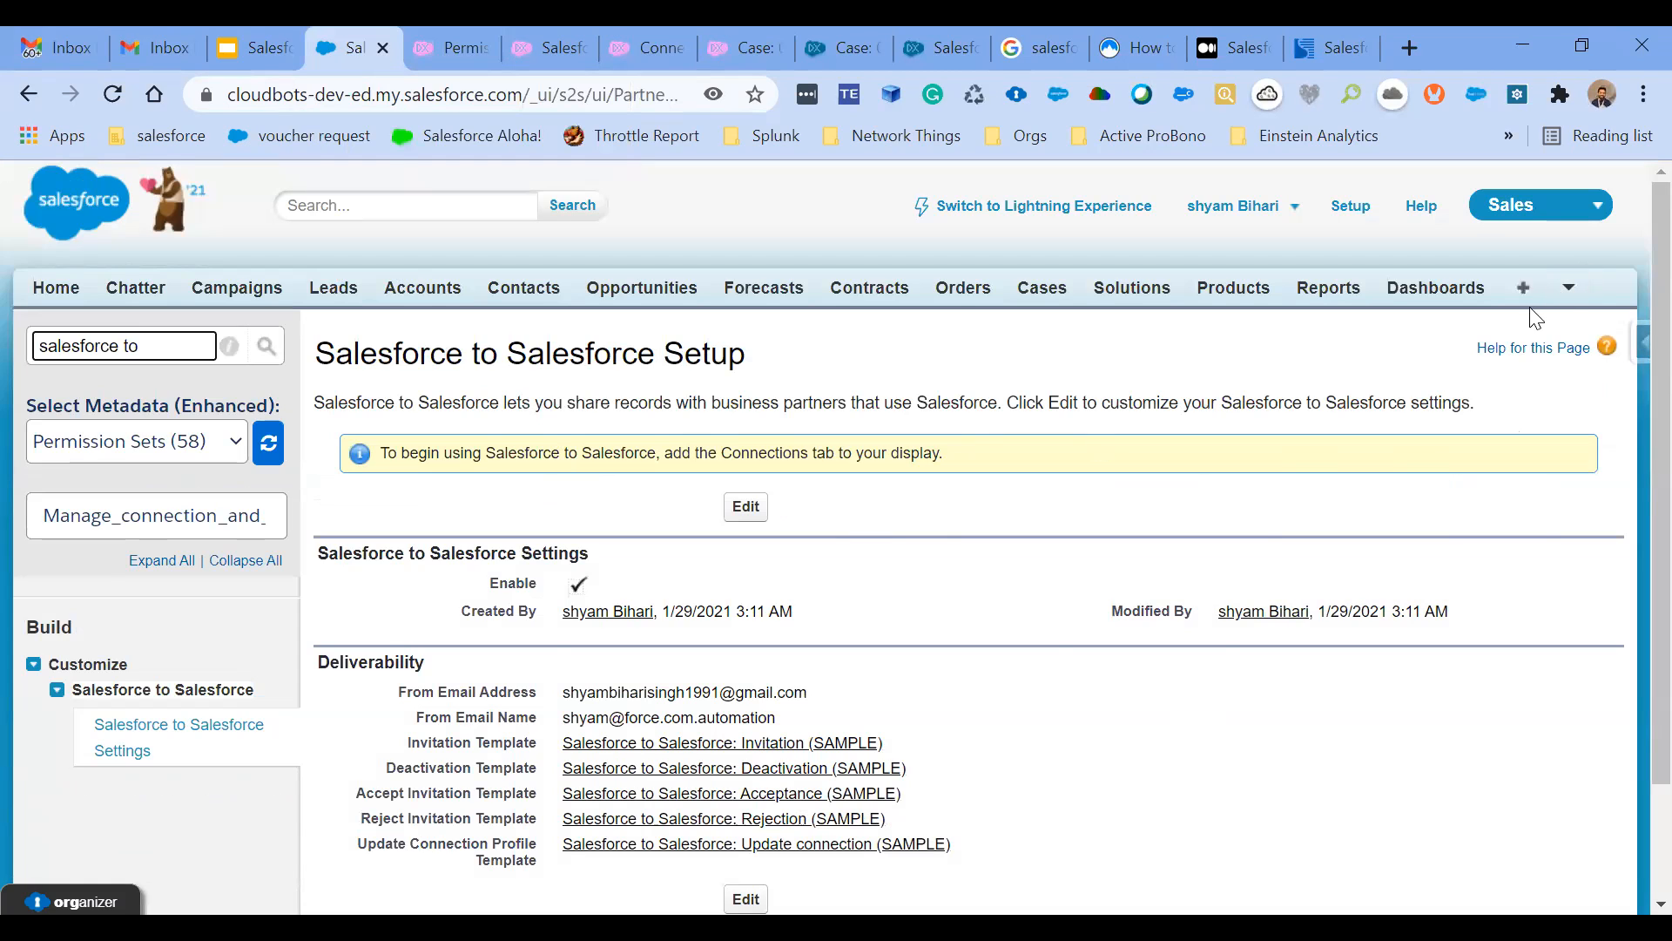
left_click(554, 49)
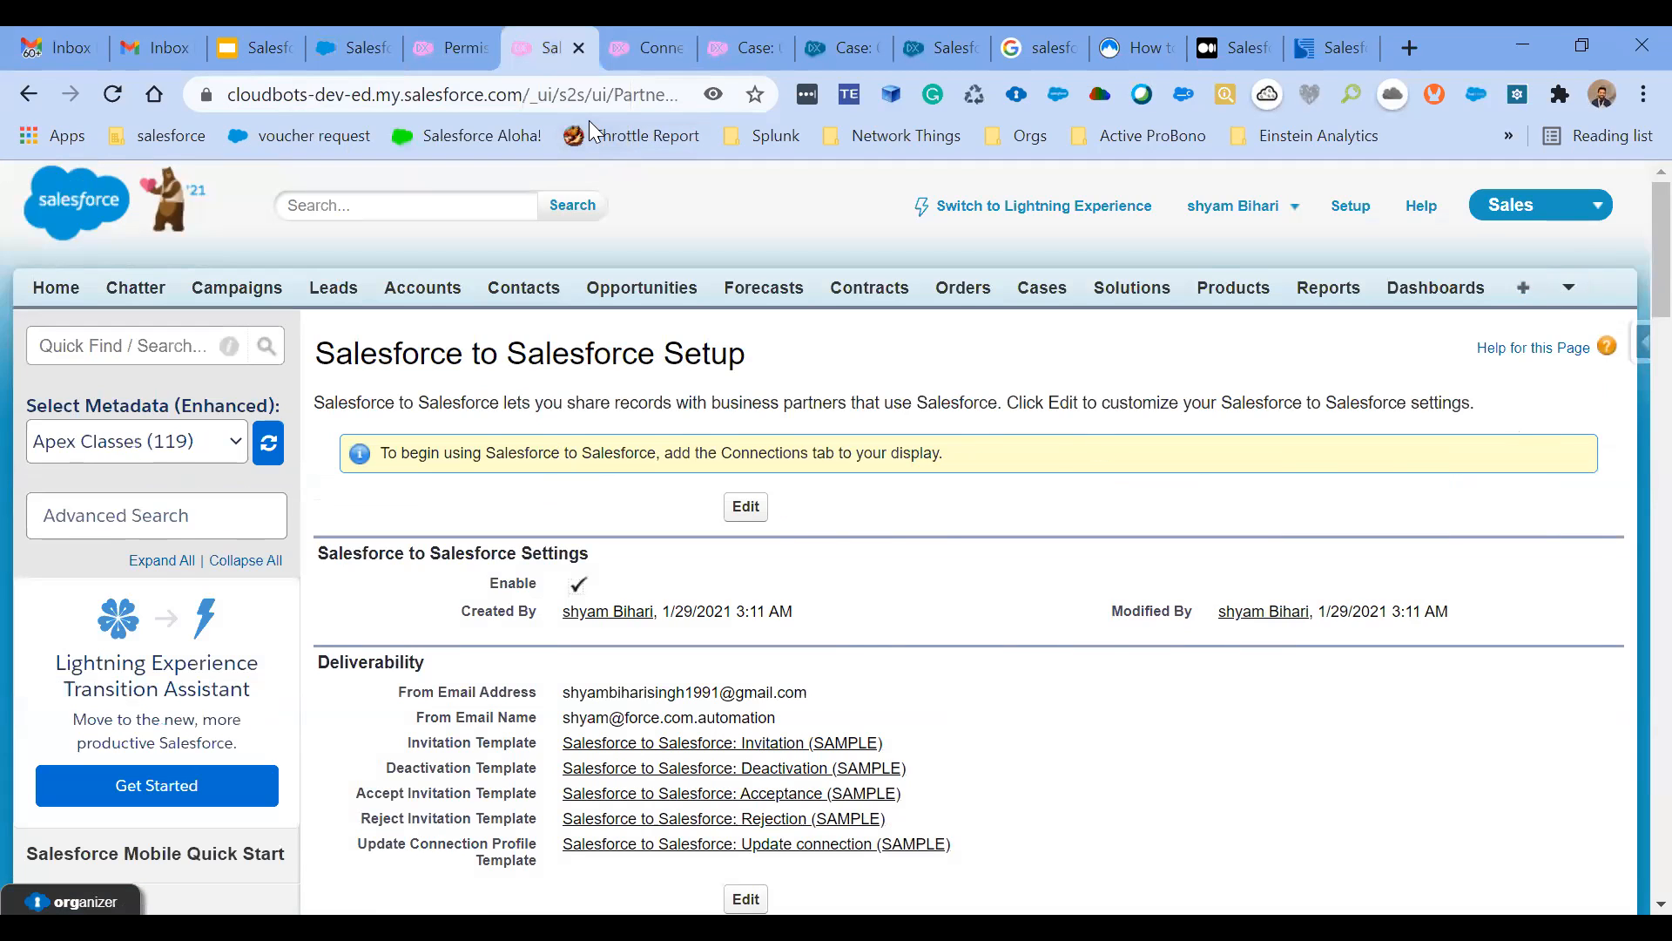
left_click(1524, 295)
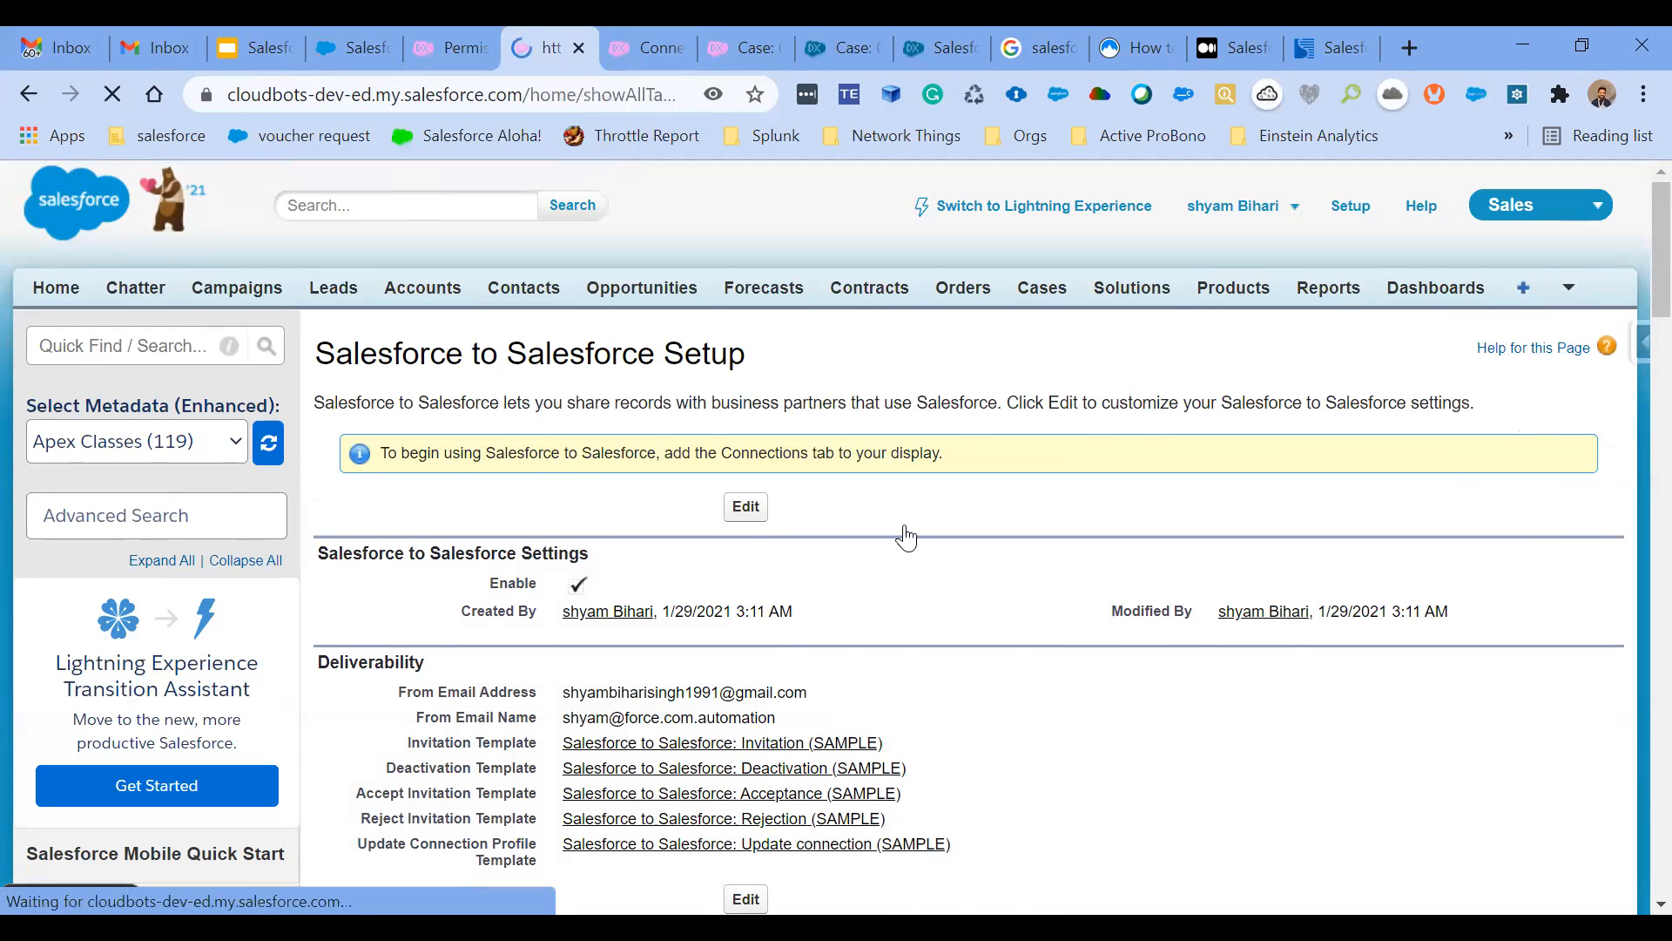
scroll(904, 524, "down", 10)
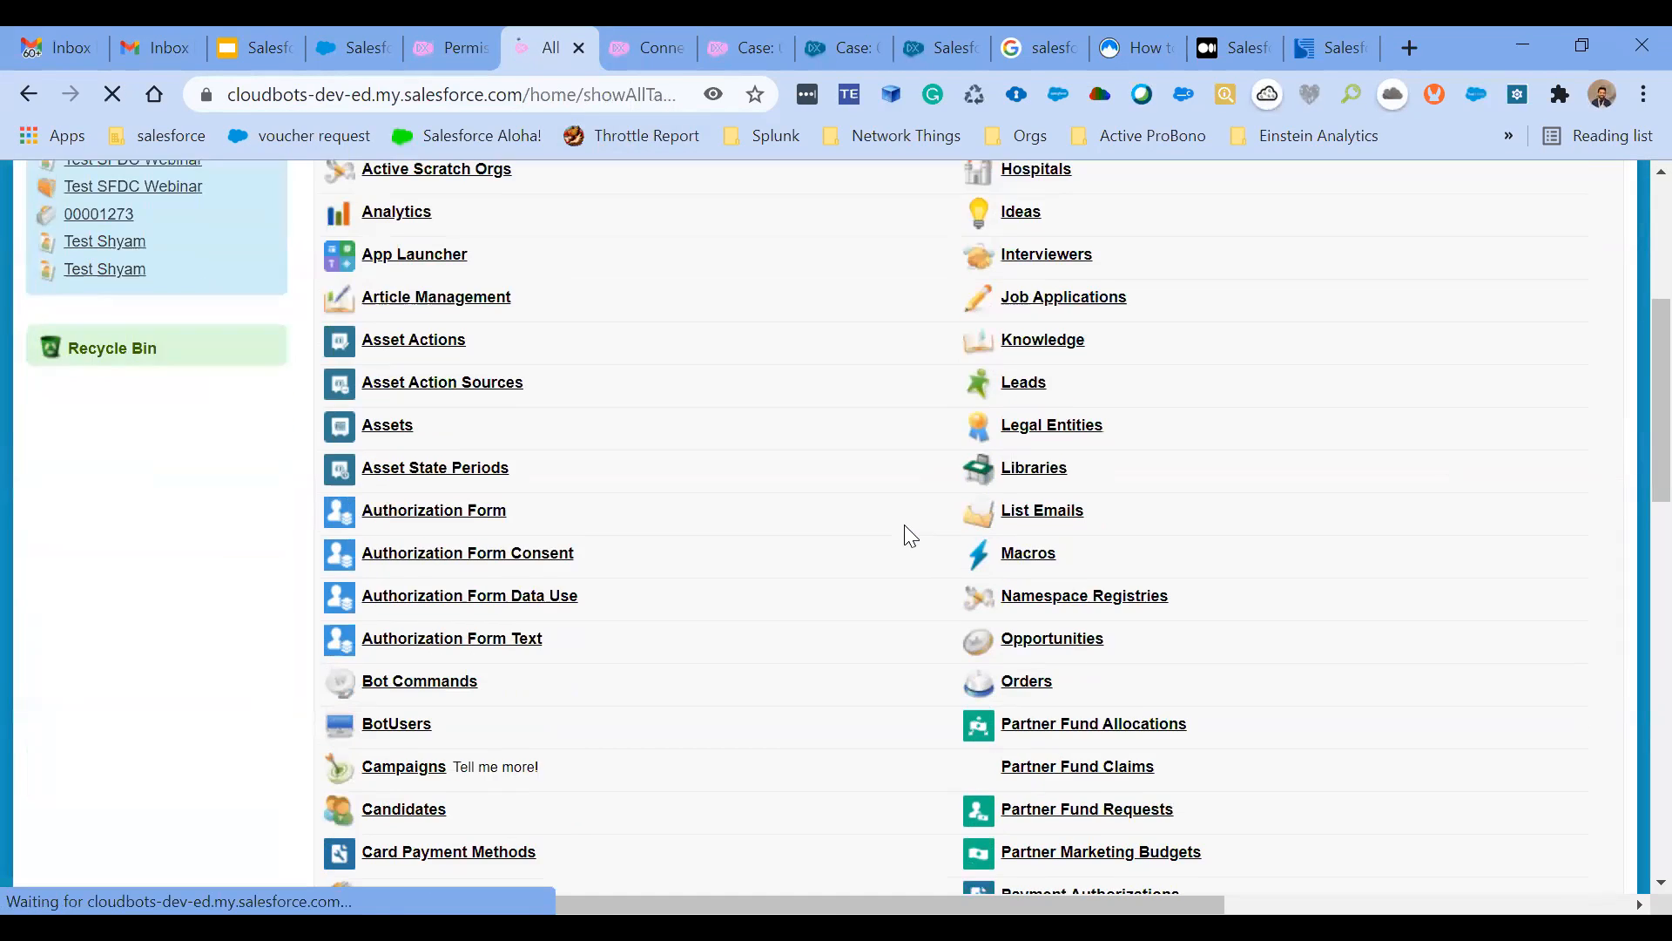
scroll(906, 533, "down", 5)
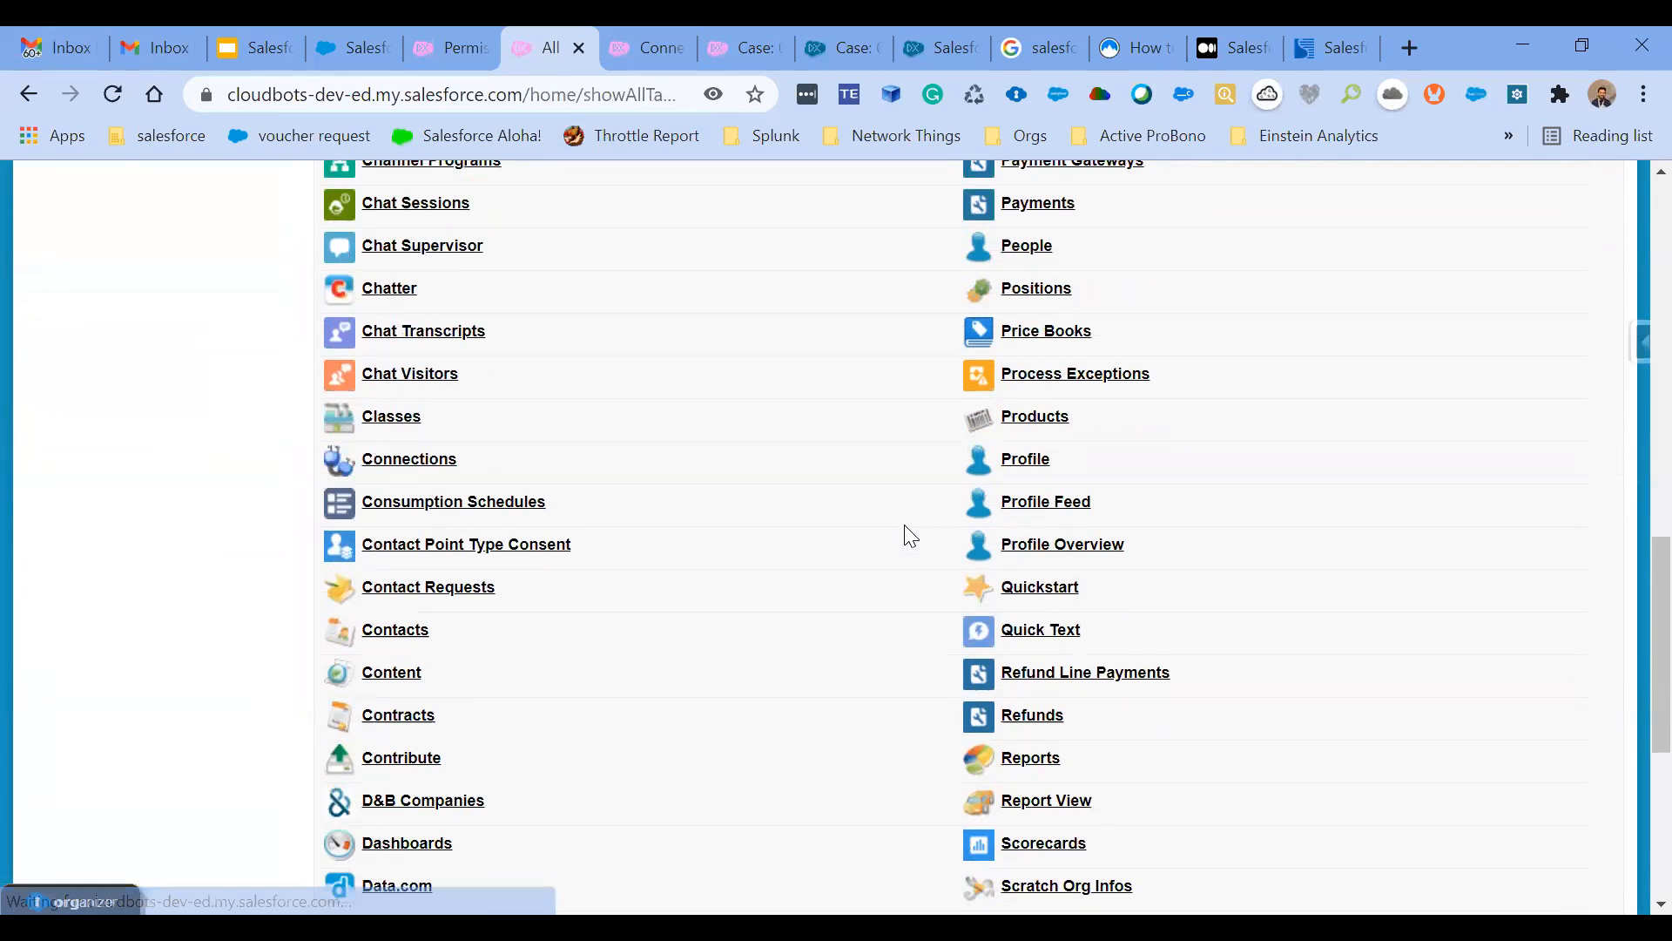
left_click(410, 429)
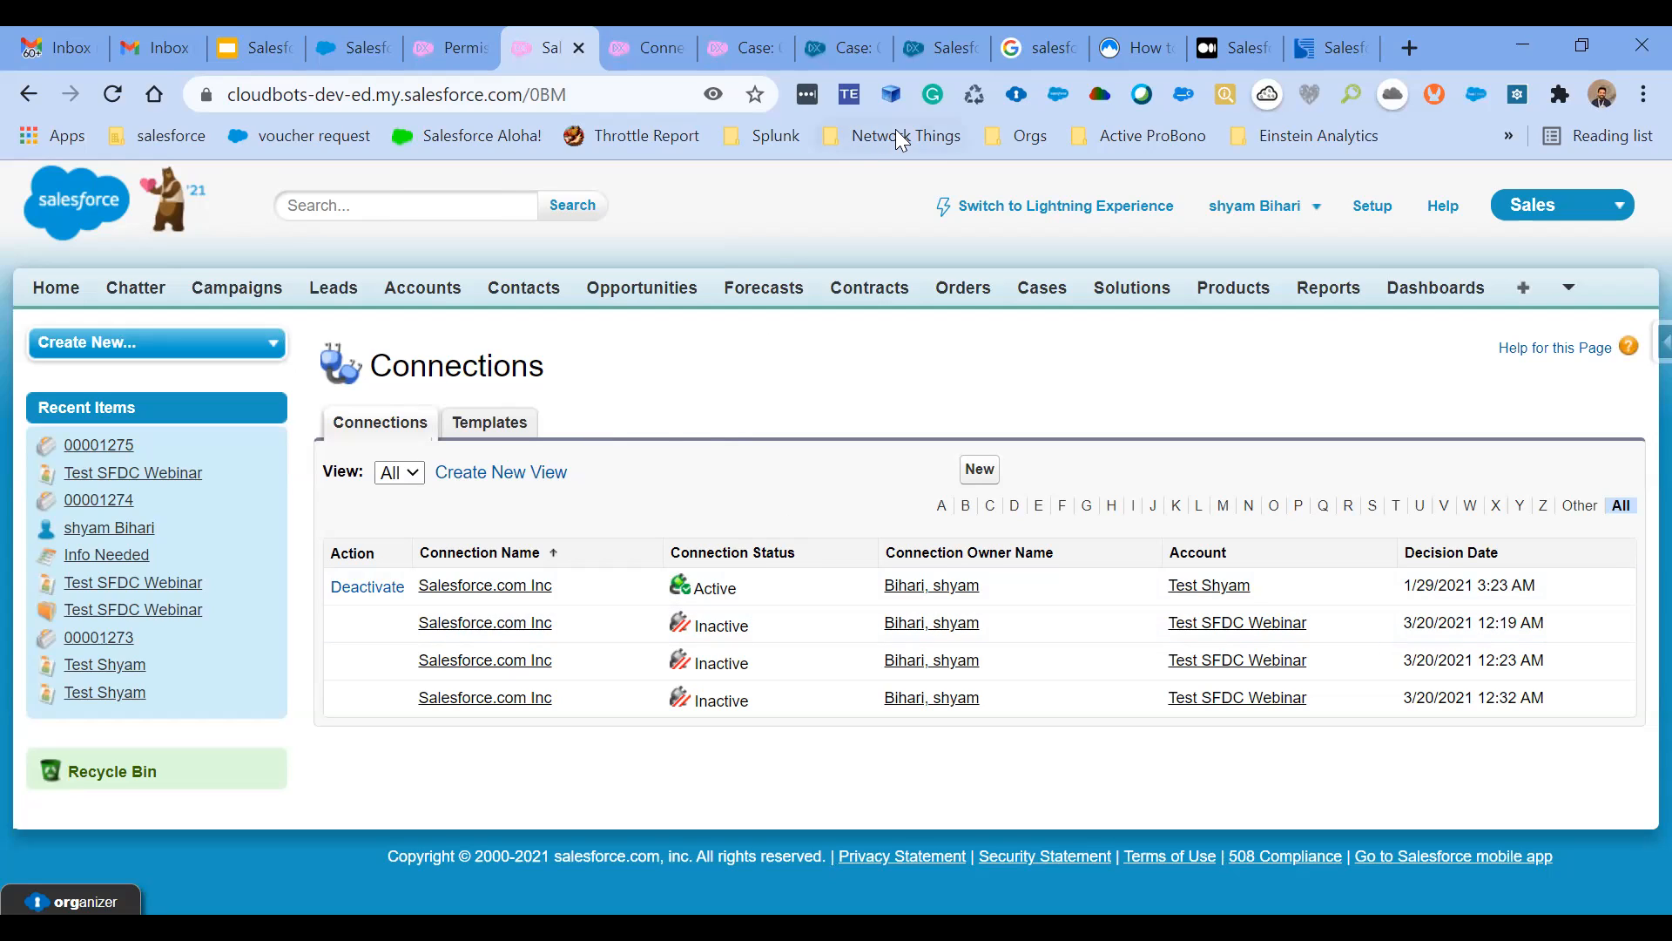
- Open the active Salesforce.com Inc connection and review its details and published objects
left_click(496, 587)
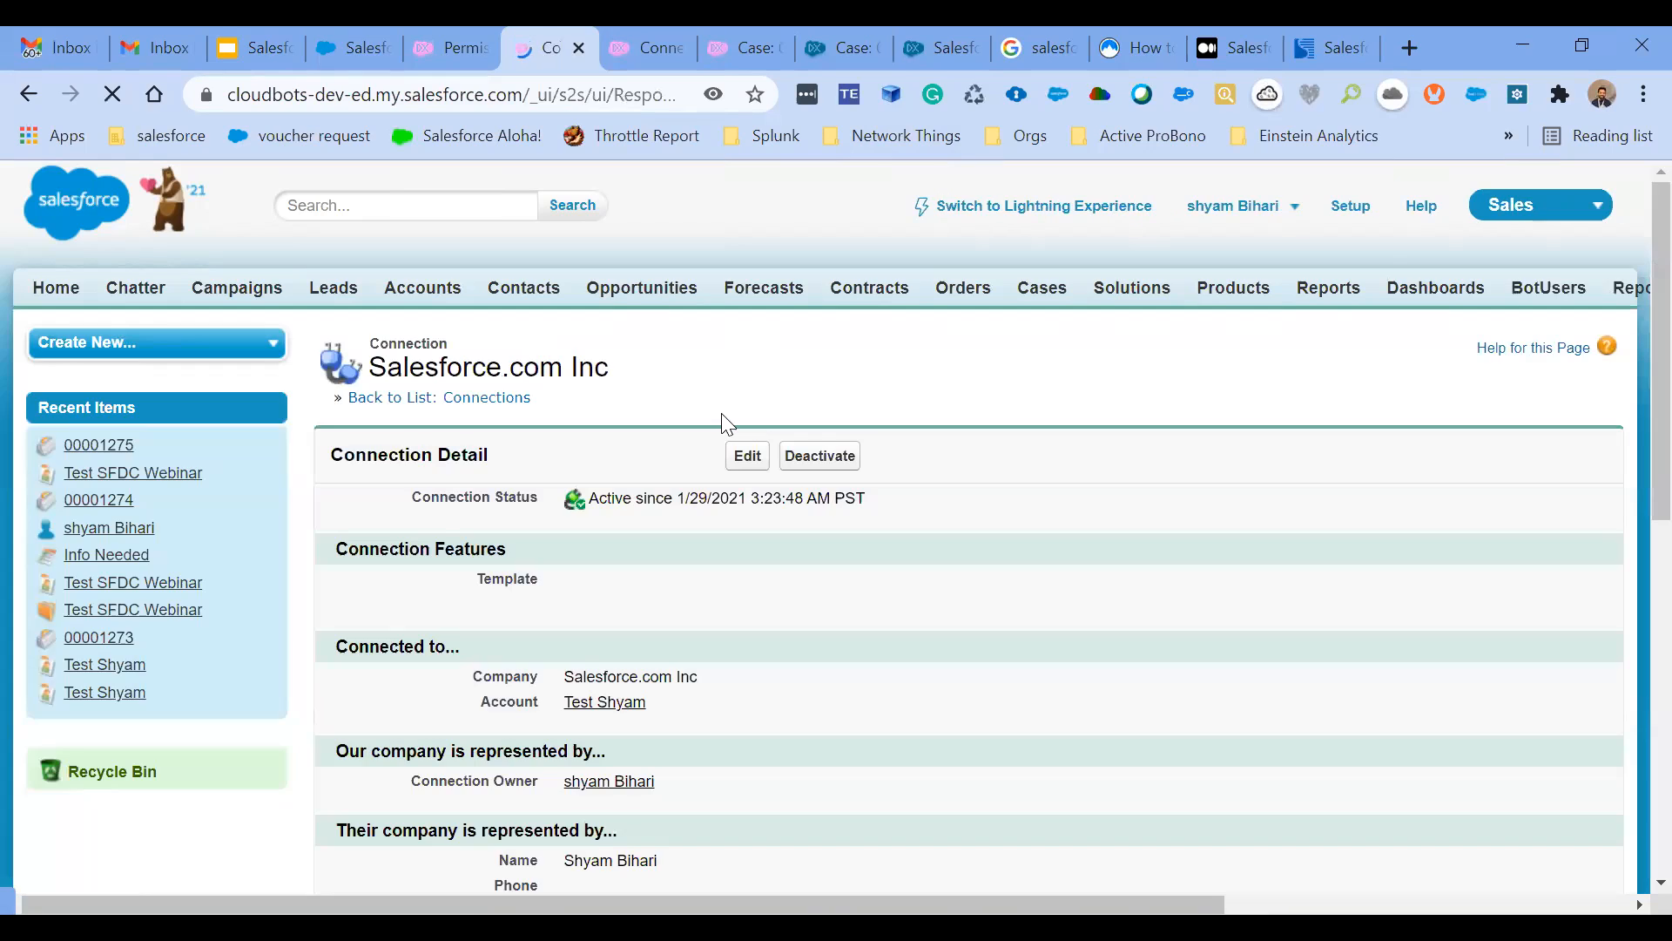
scroll(763, 593, "down", 1)
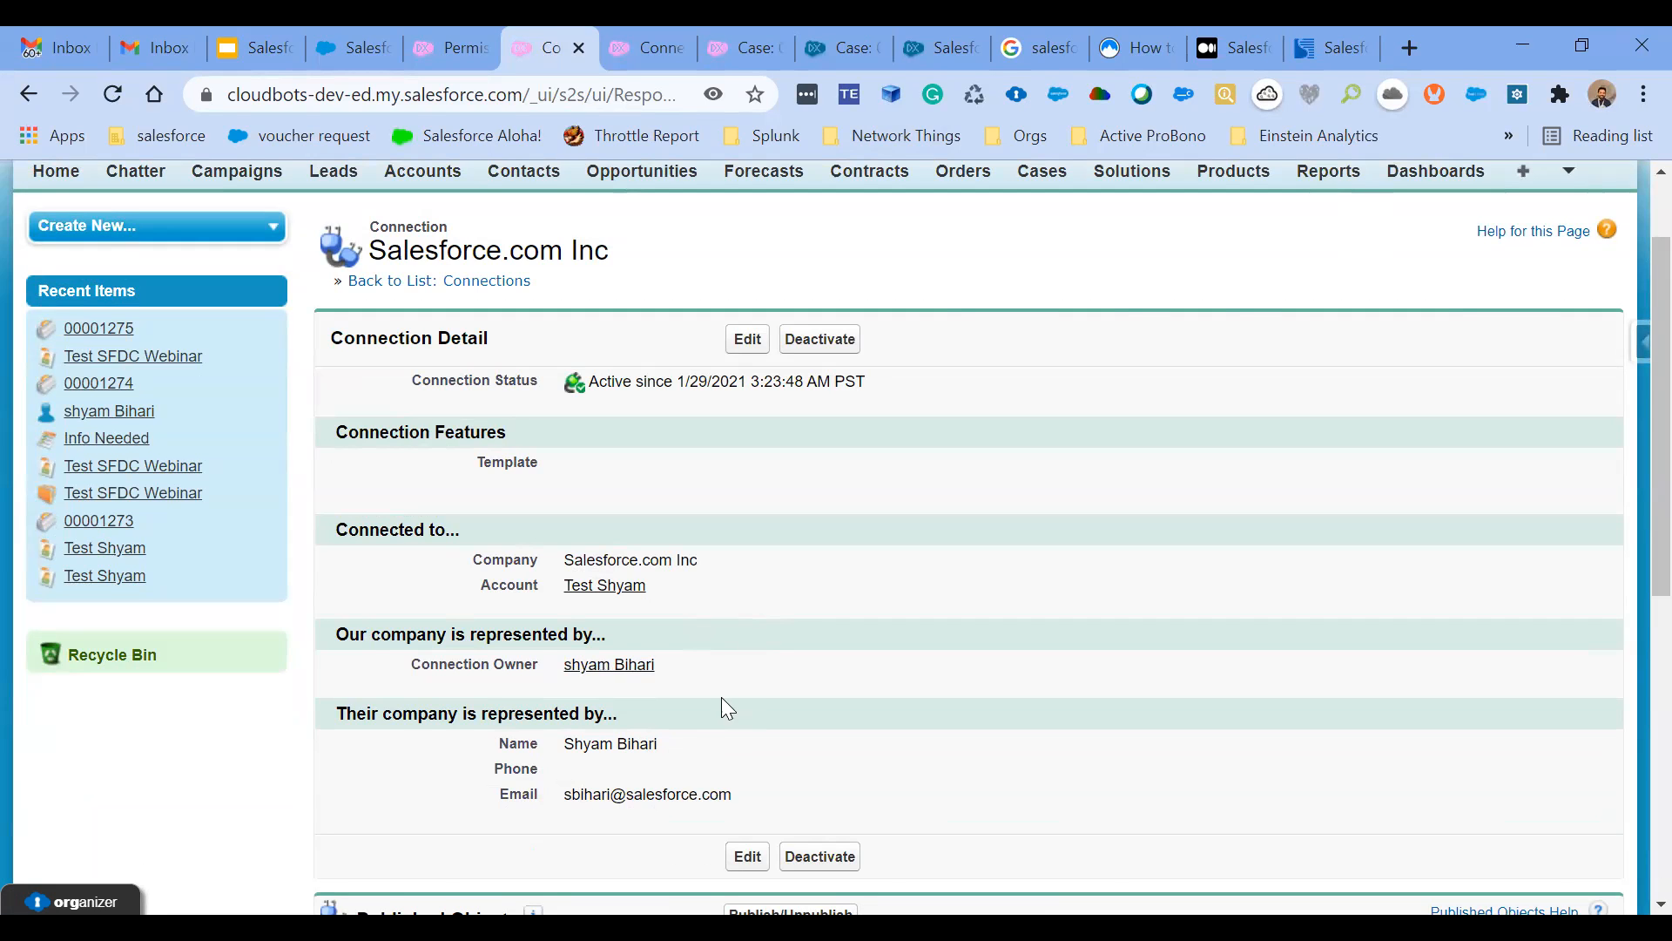
scroll(730, 707, "down", 2)
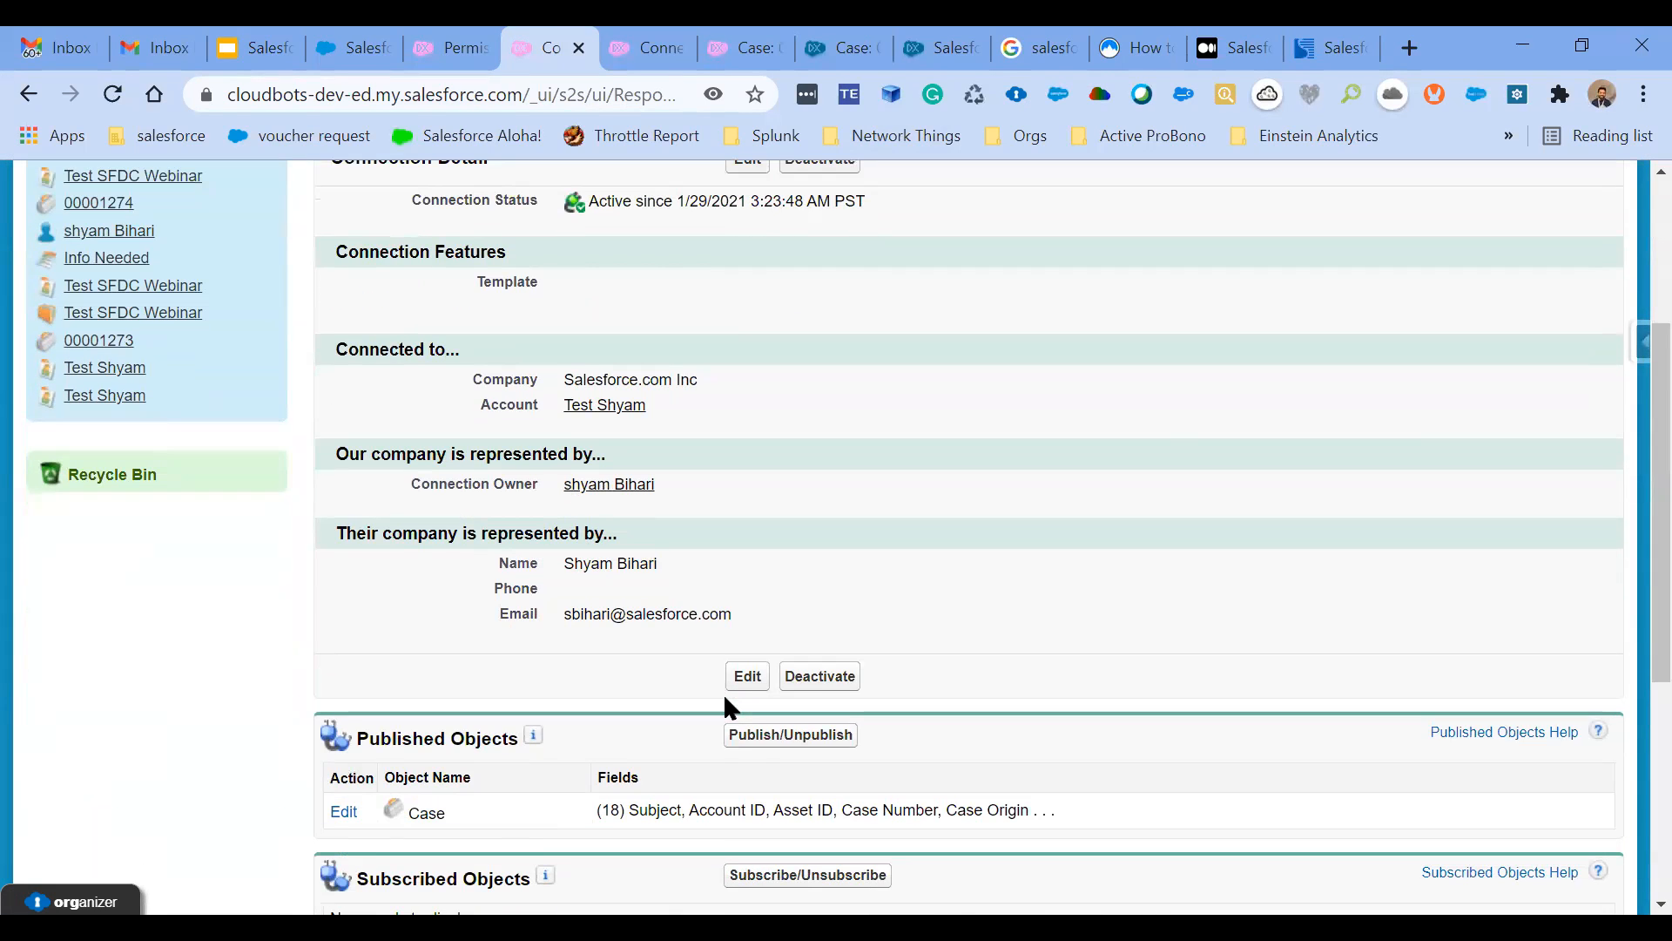
scroll(730, 707, "up", 2)
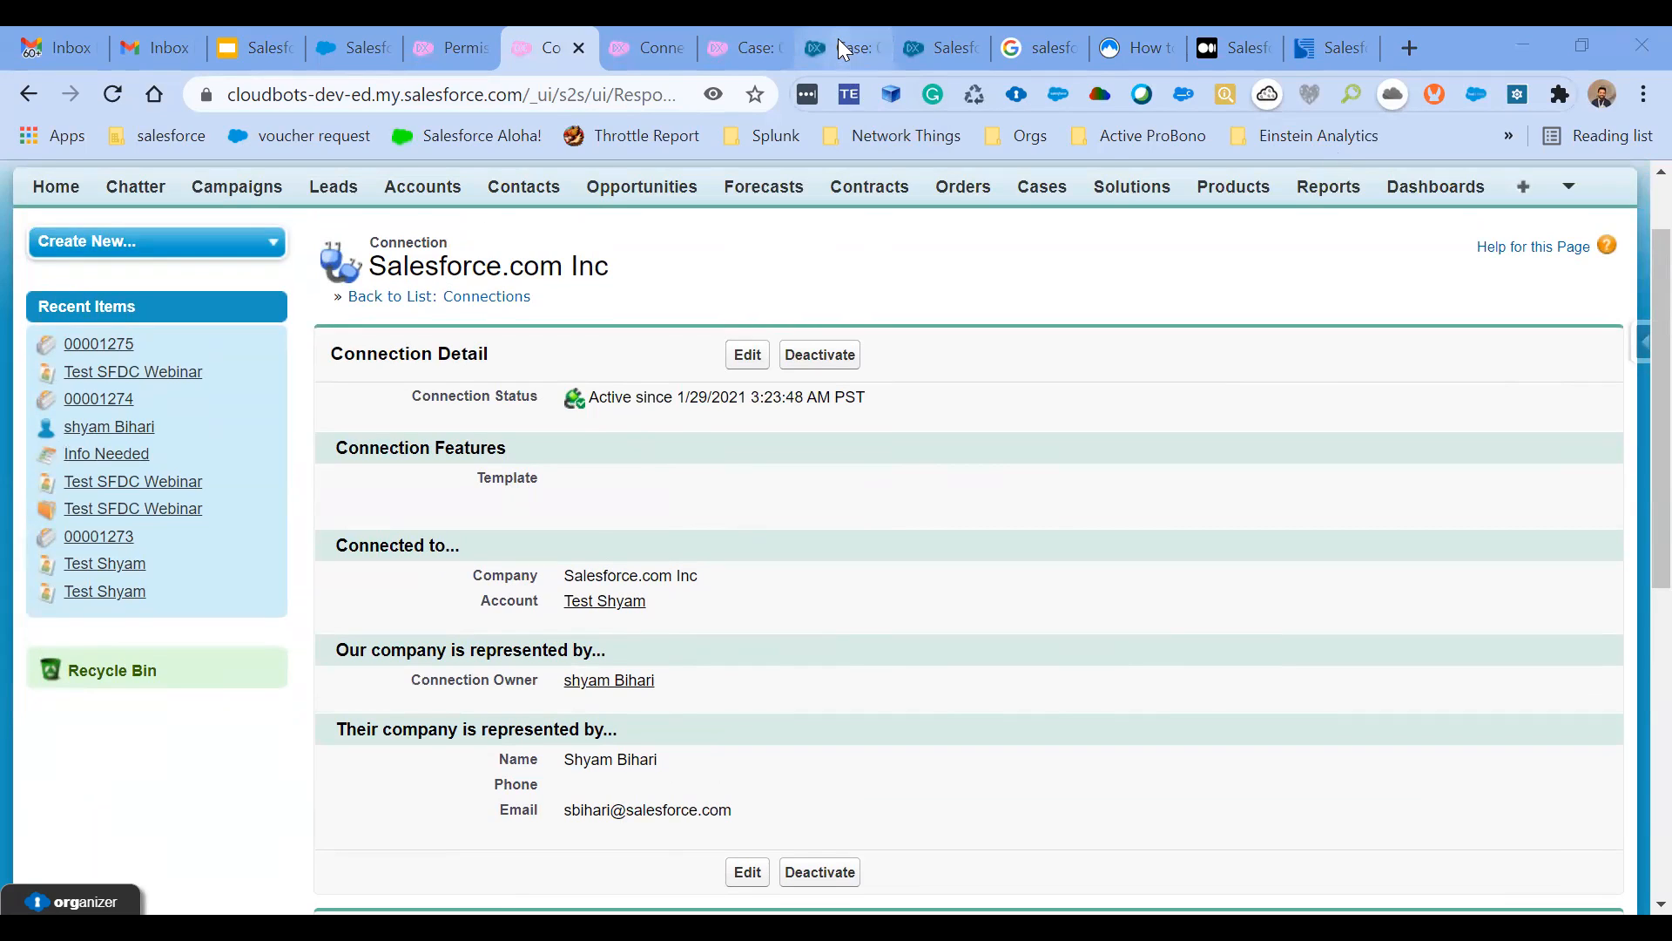
- Switch to the partner org's connections list, recheck the permission set, and examine the active Doctor4cloud connection
left_click(958, 48)
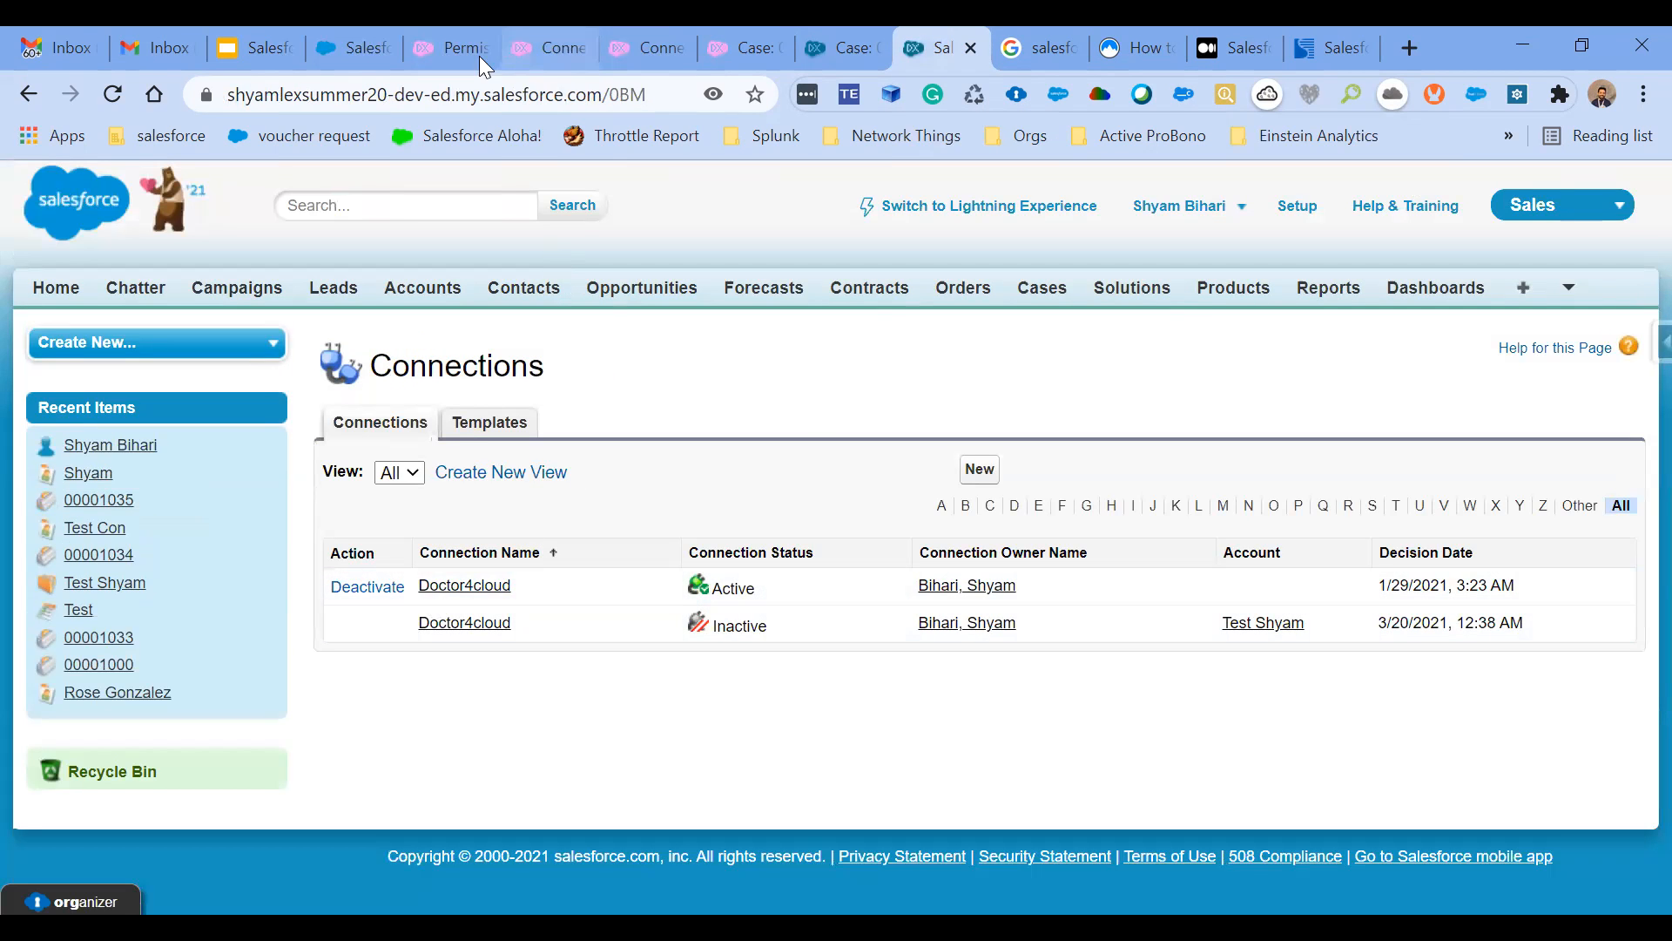
left_click(440, 37)
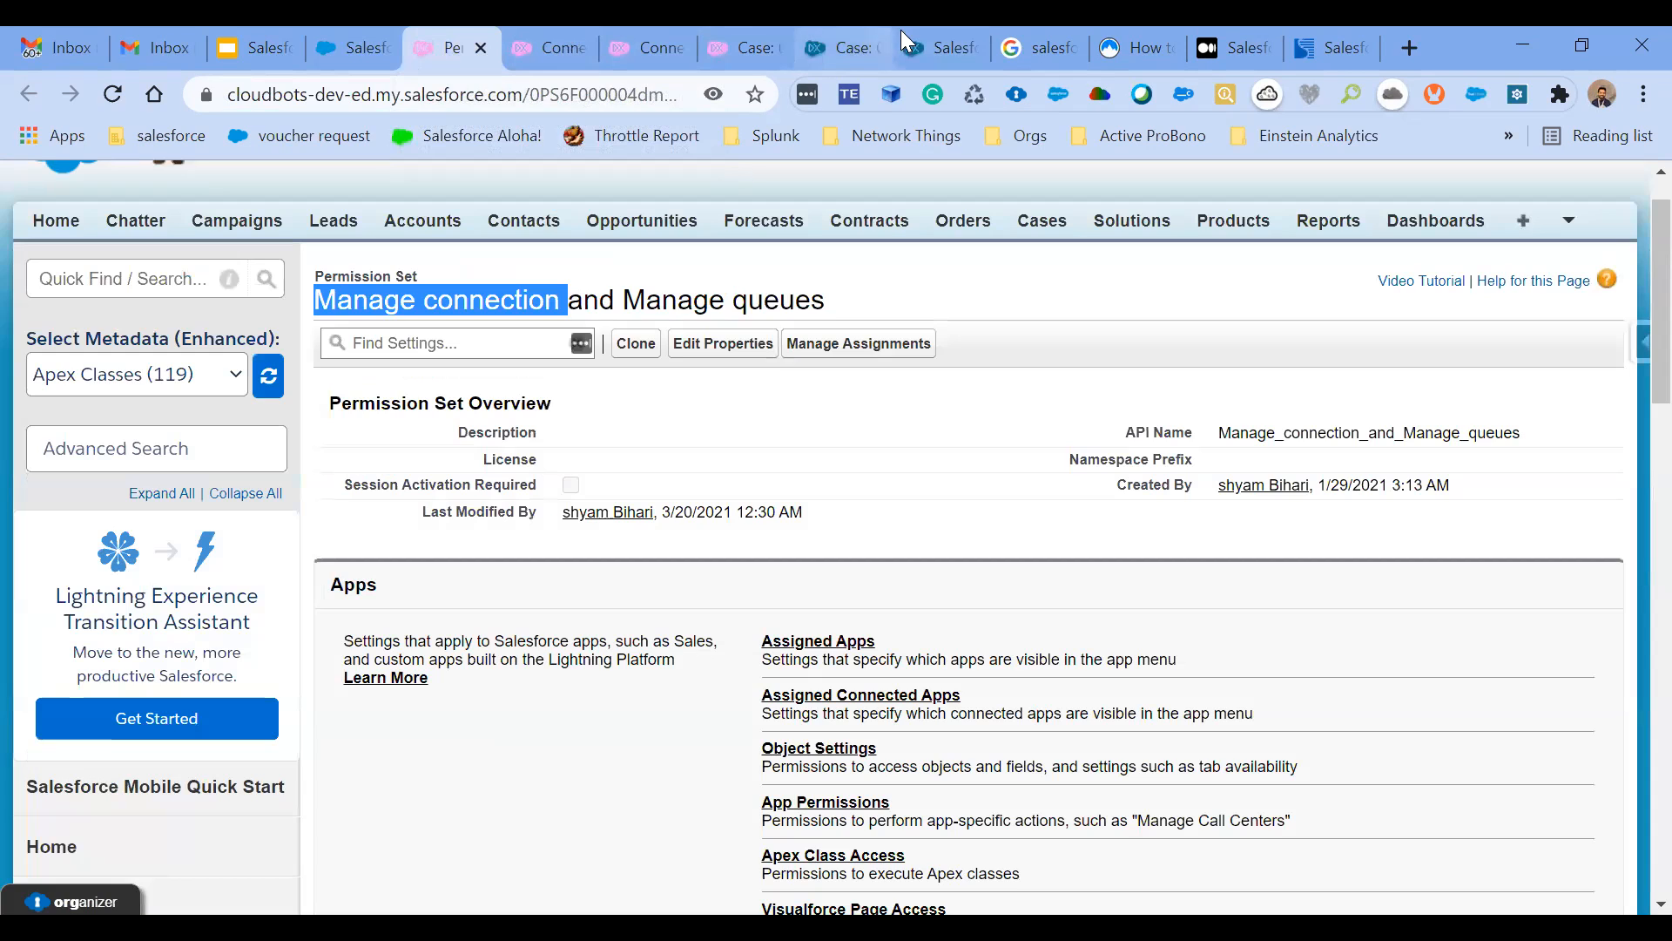
left_click(941, 35)
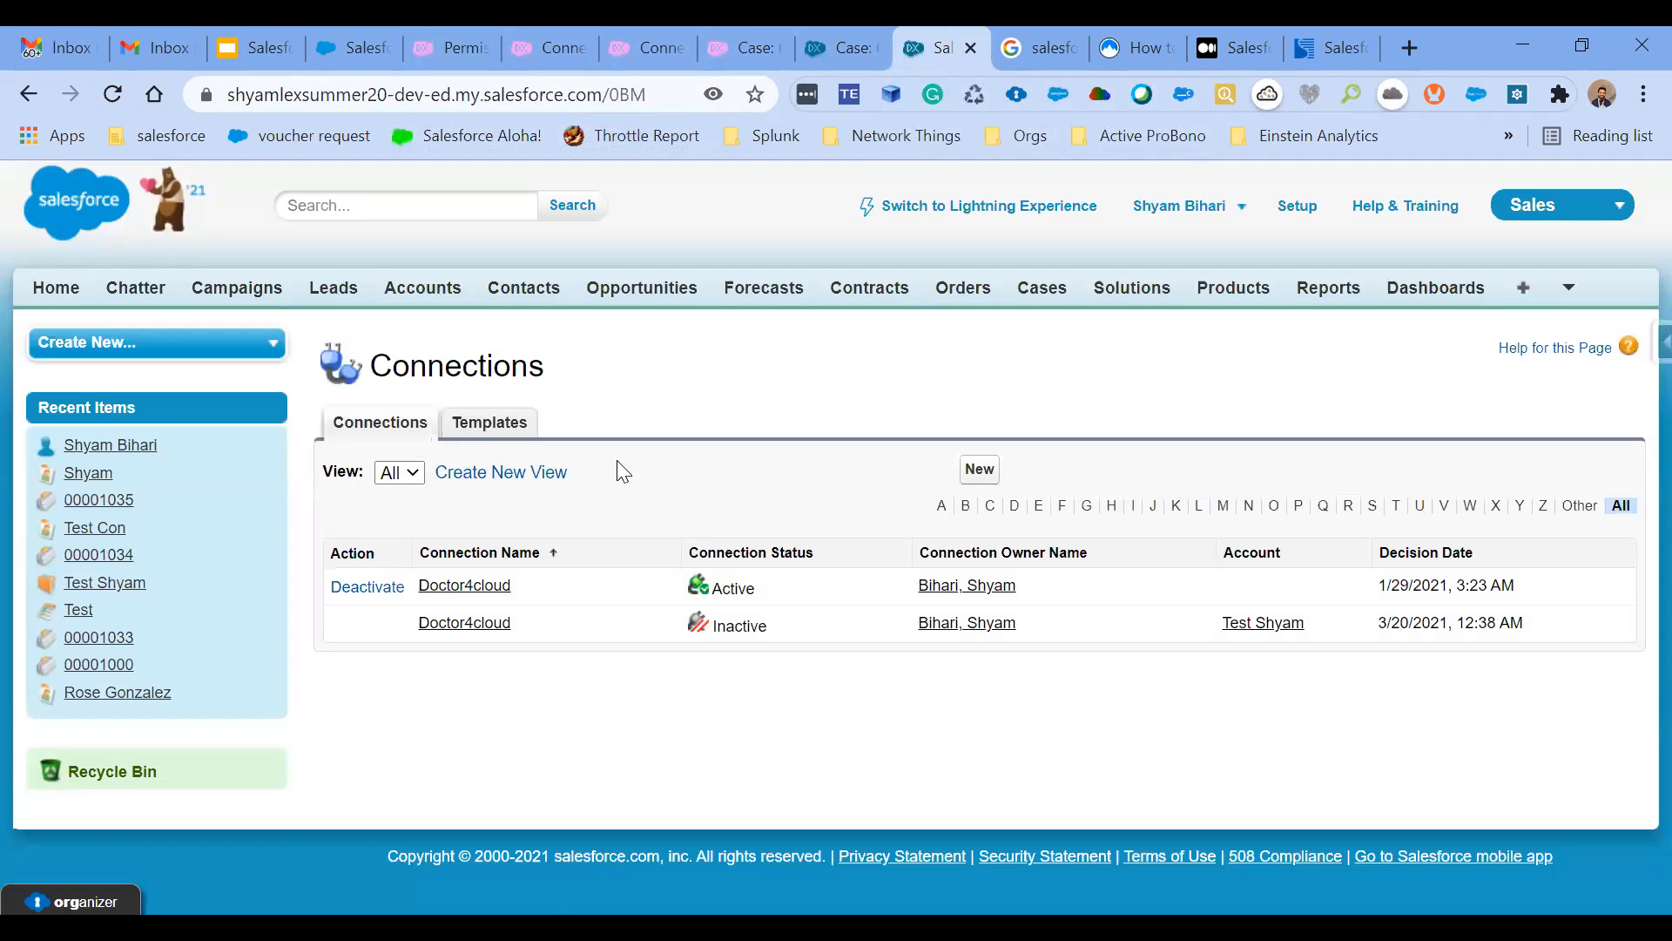
left_click(476, 590)
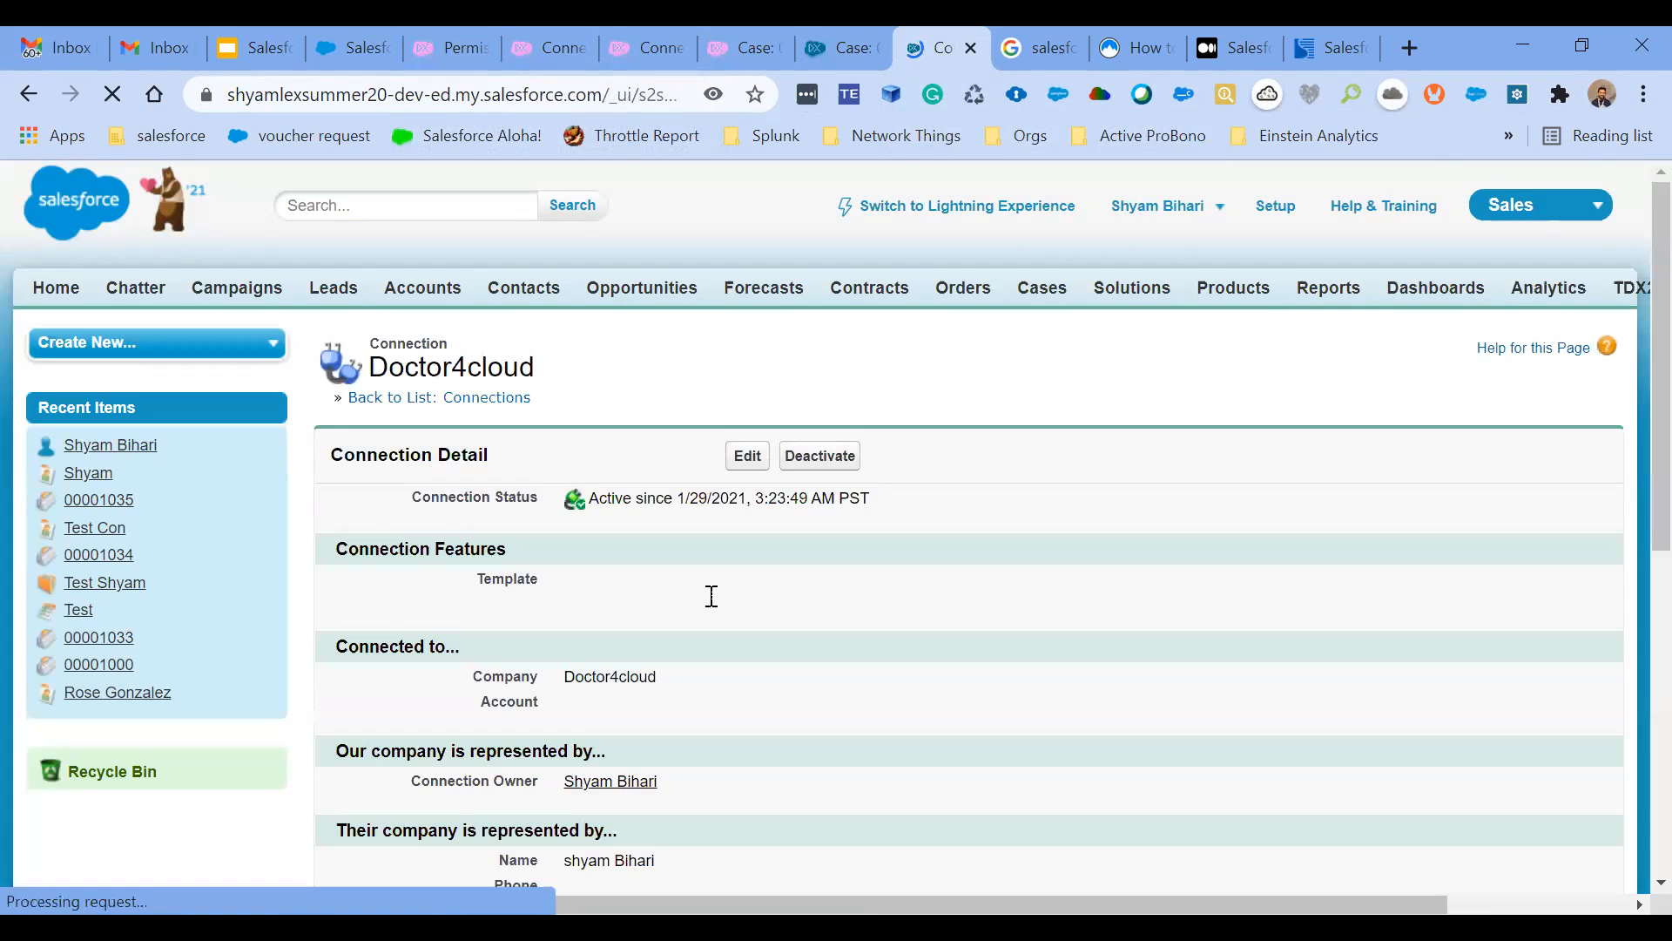
scroll(709, 594, "down", 2)
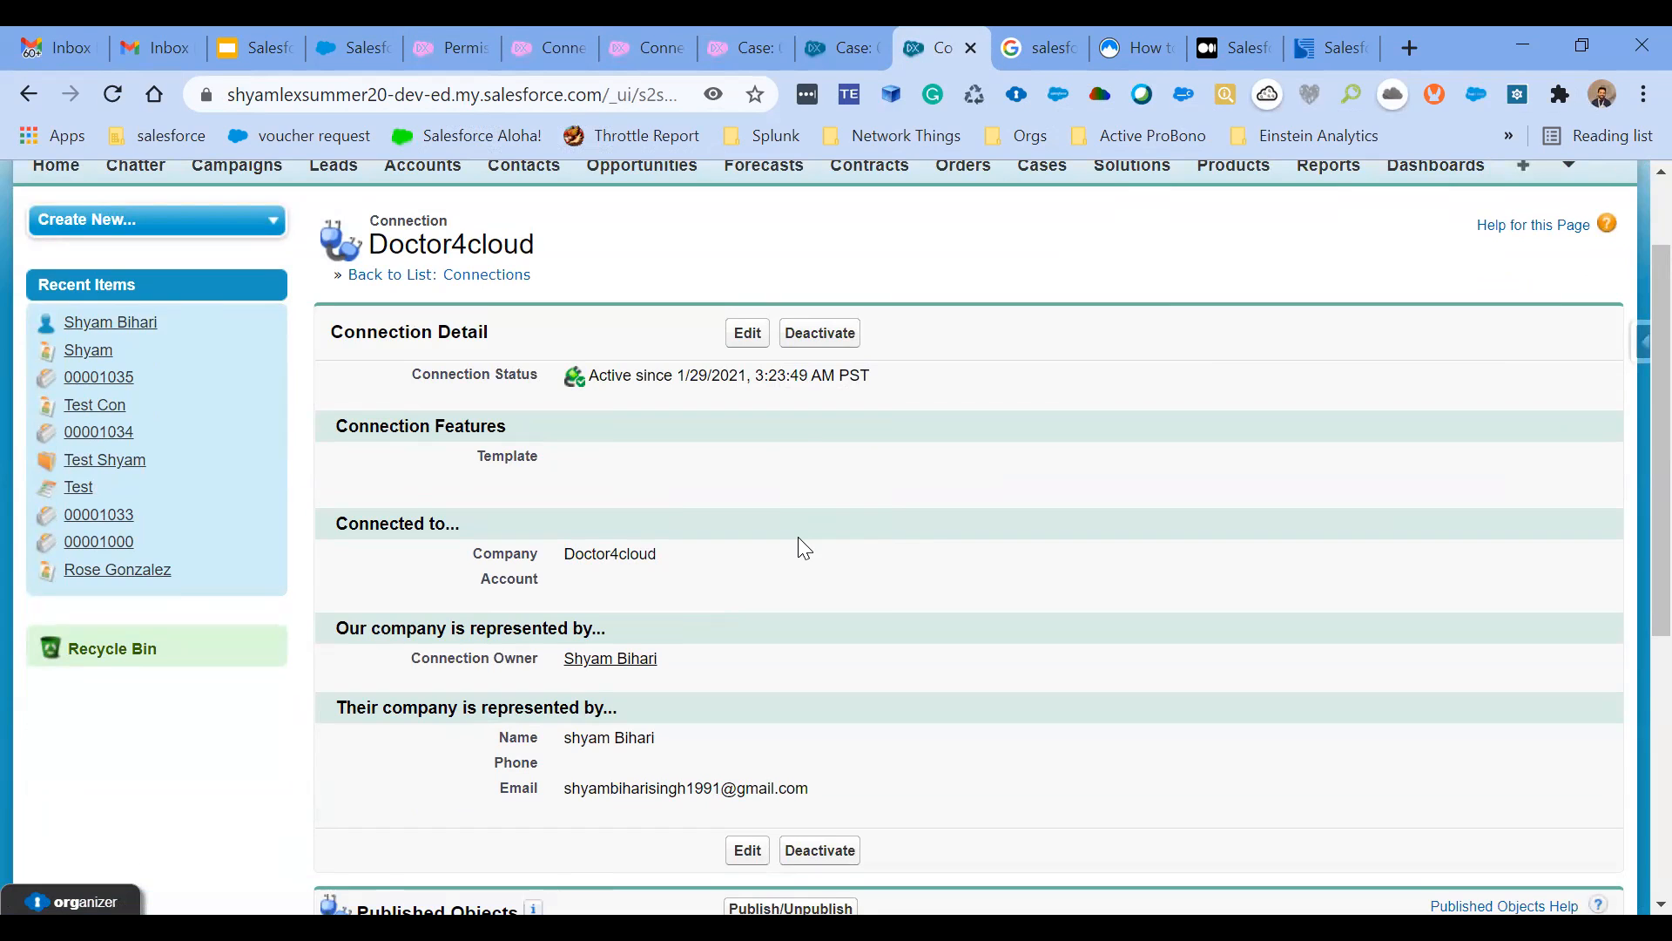
- Examine which objects can be published on the Salesforce.com Inc connection, and leave the selection without saving
left_click(635, 50)
scroll(702, 733, "down", 4)
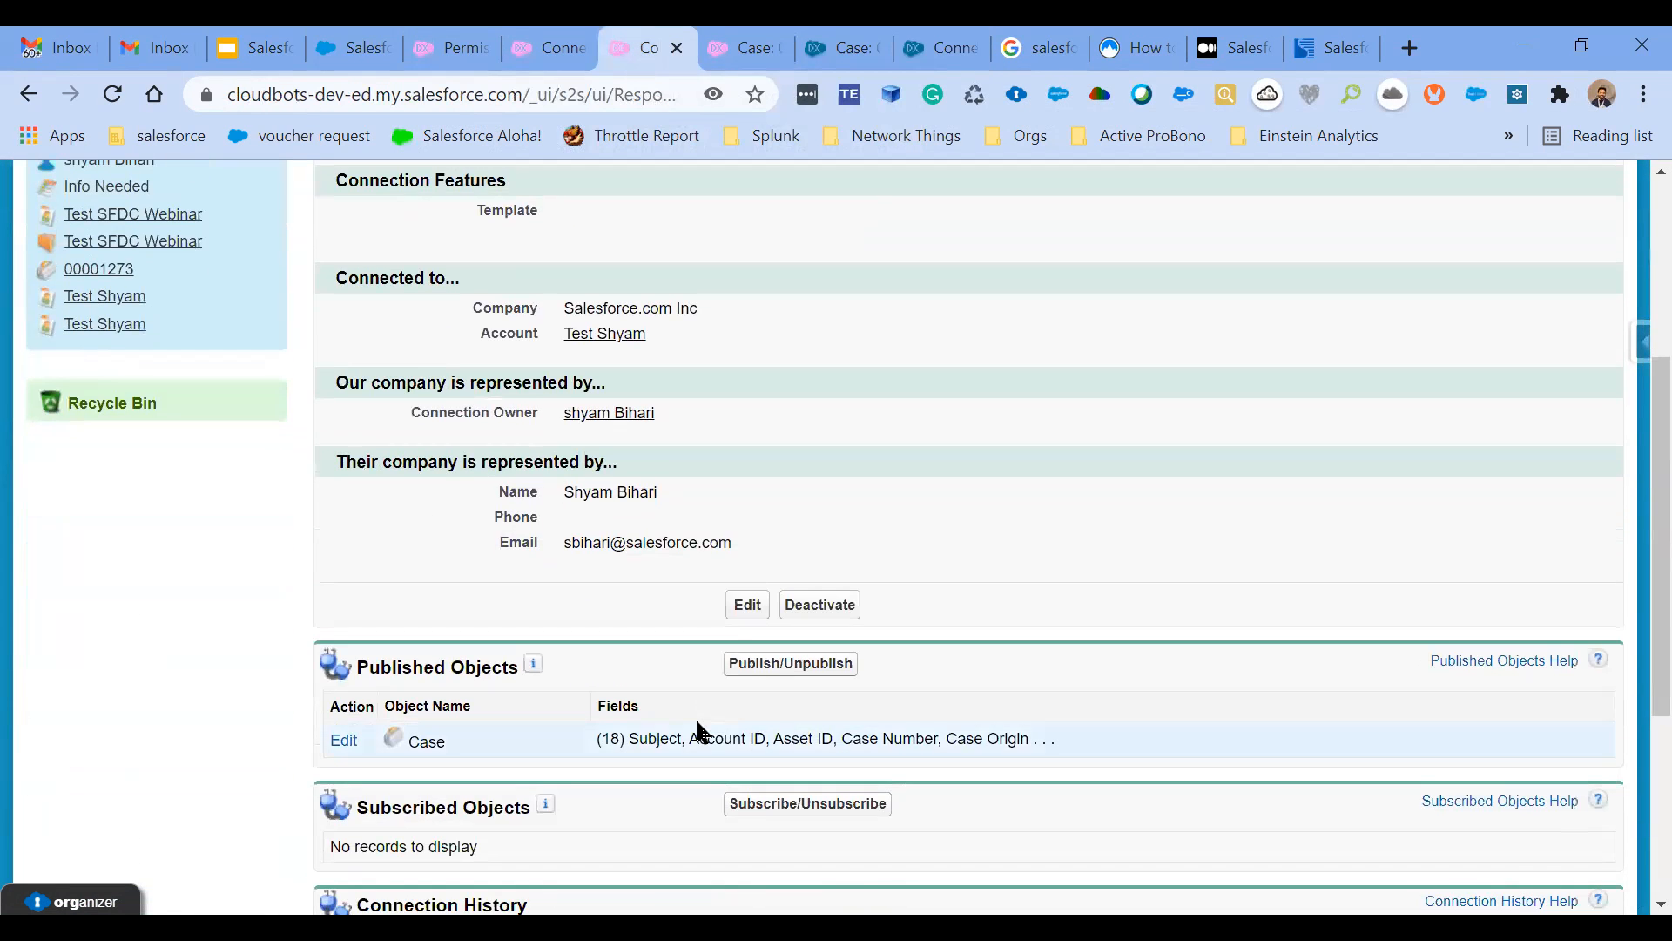
left_click(768, 674)
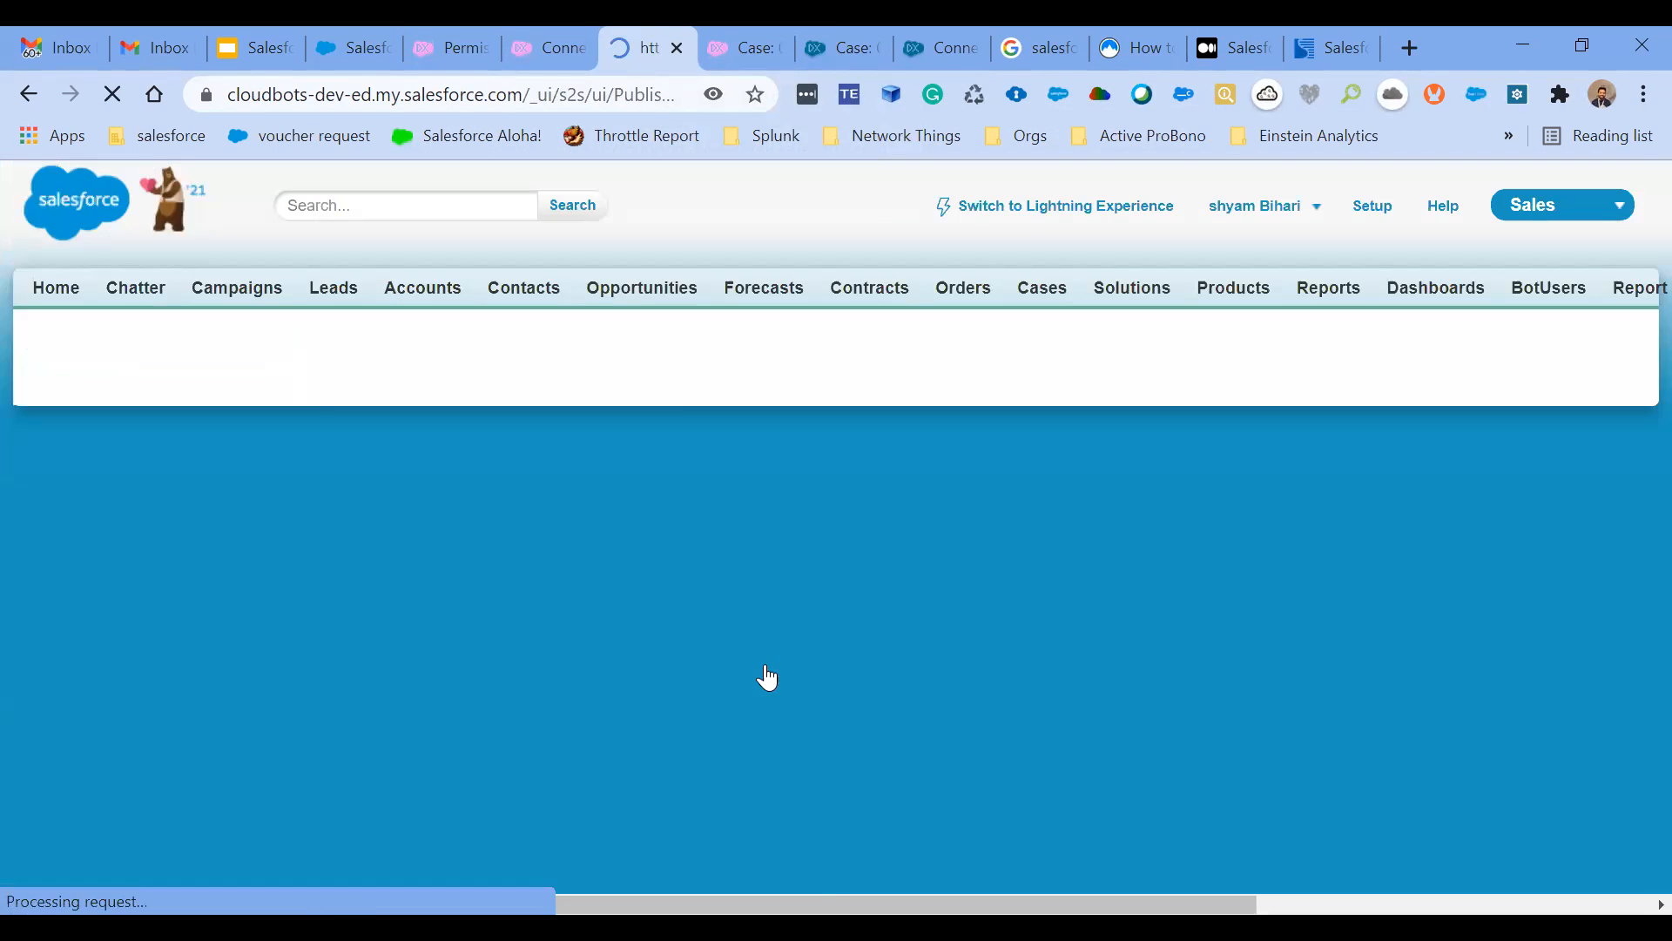
scroll(603, 664, "down", 2)
scroll(603, 664, "up", 4)
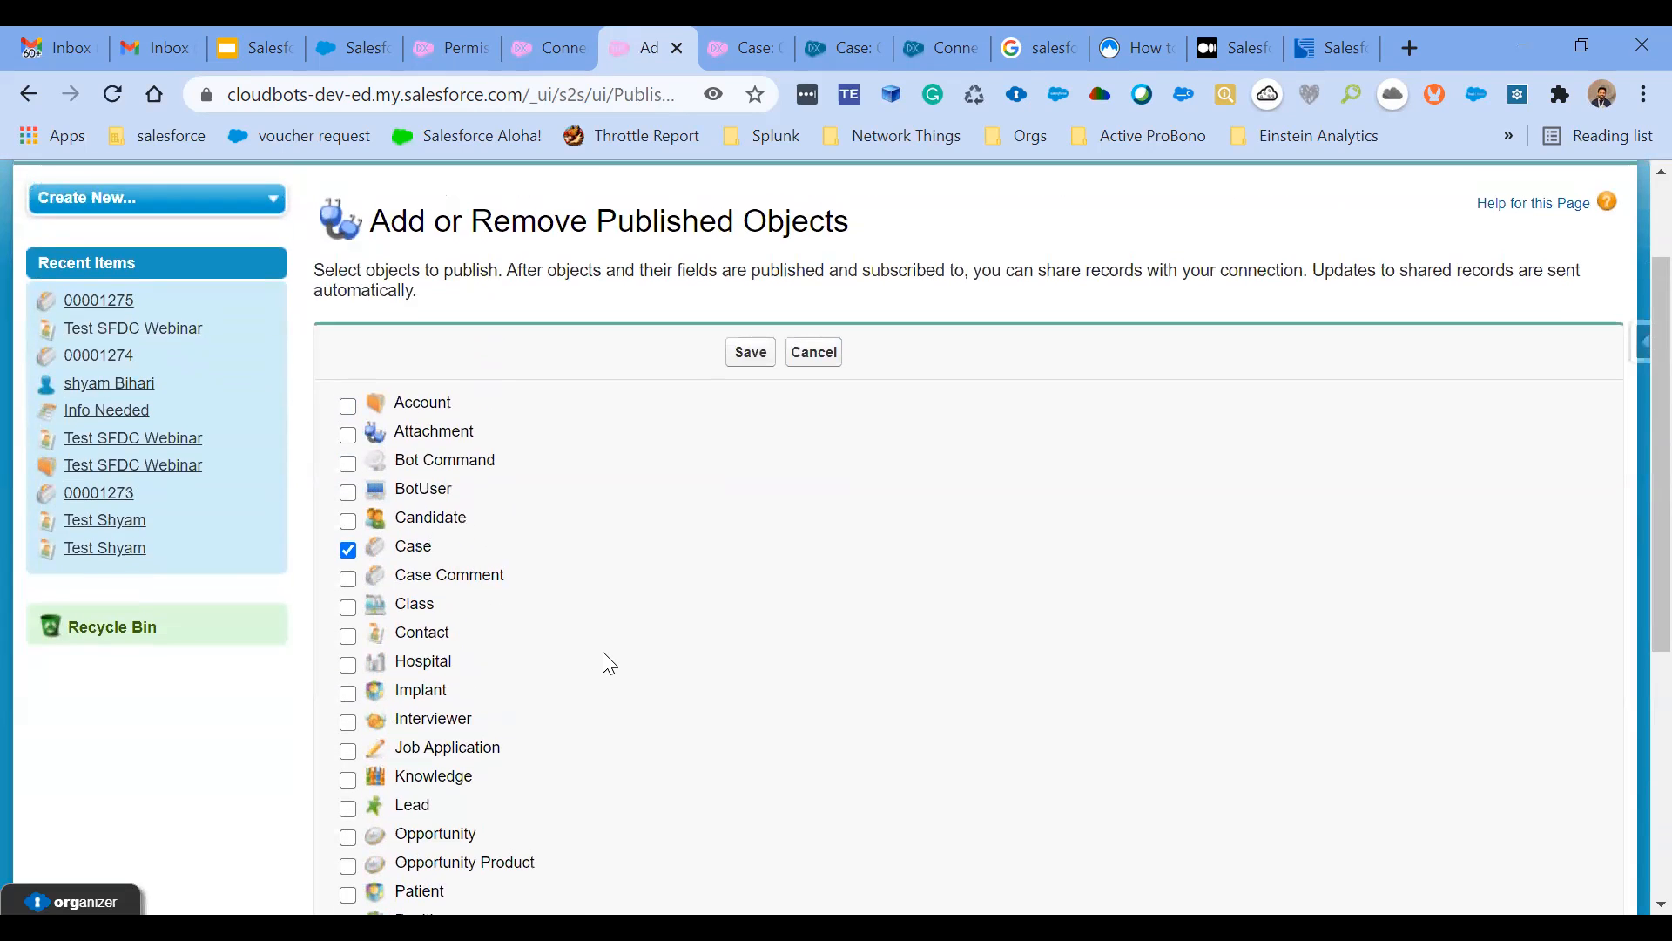
left_click(826, 362)
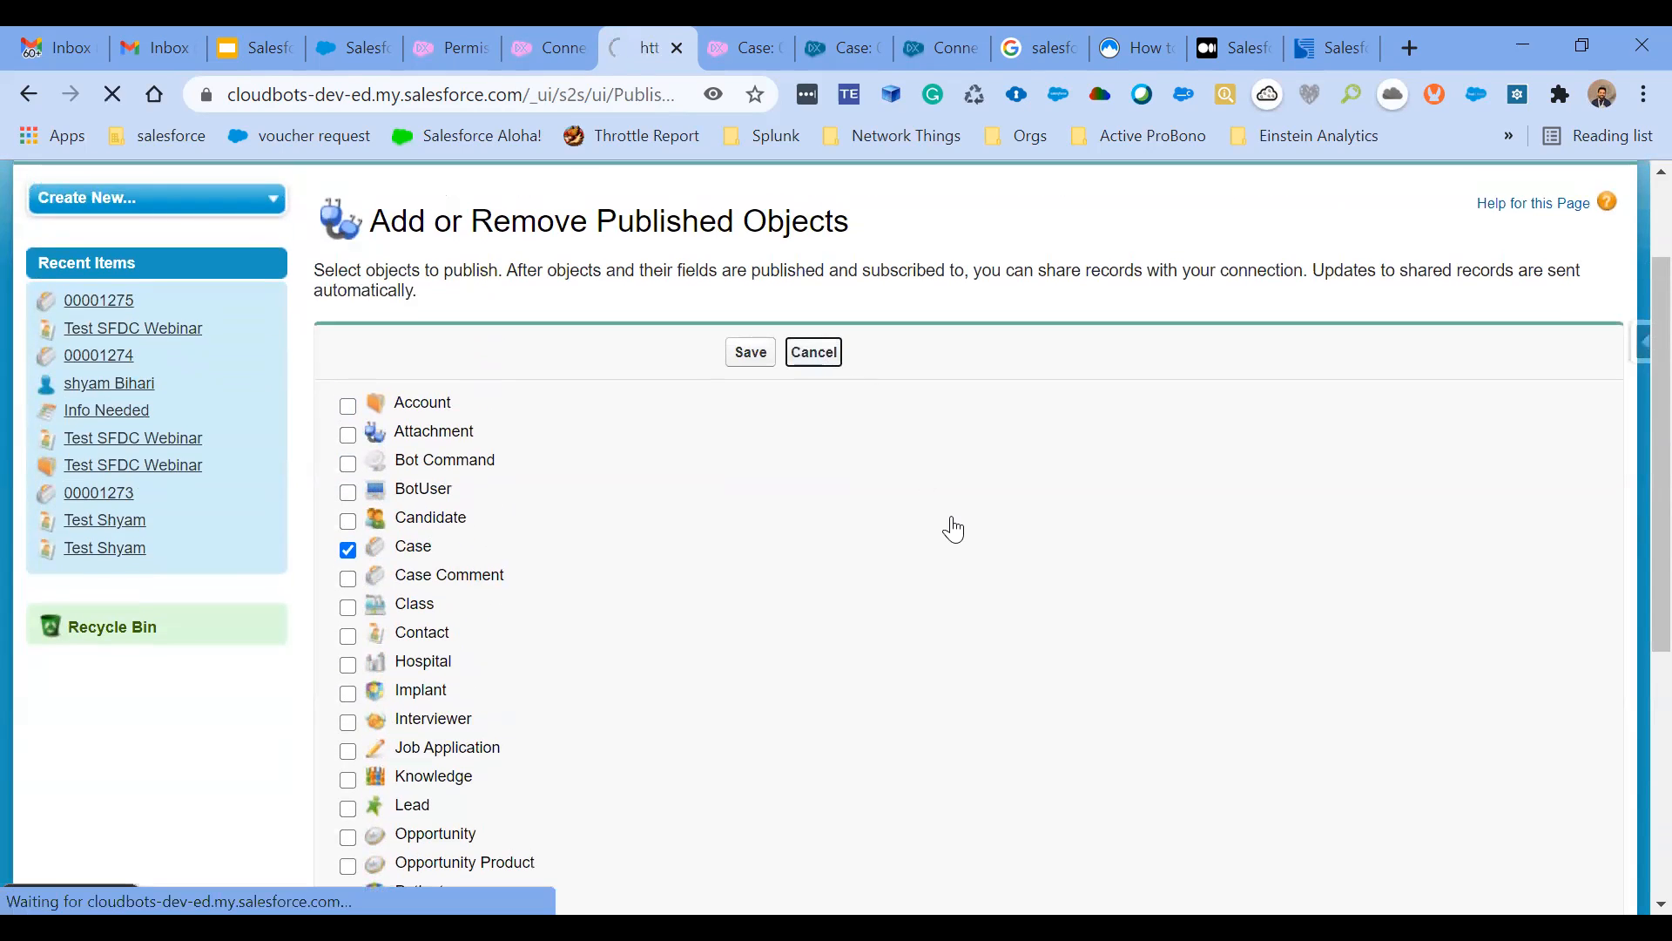
- Examine the Case fields selected for publishing on the Salesforce.com Inc connection, and leave without saving
scroll(951, 516, "down", 5)
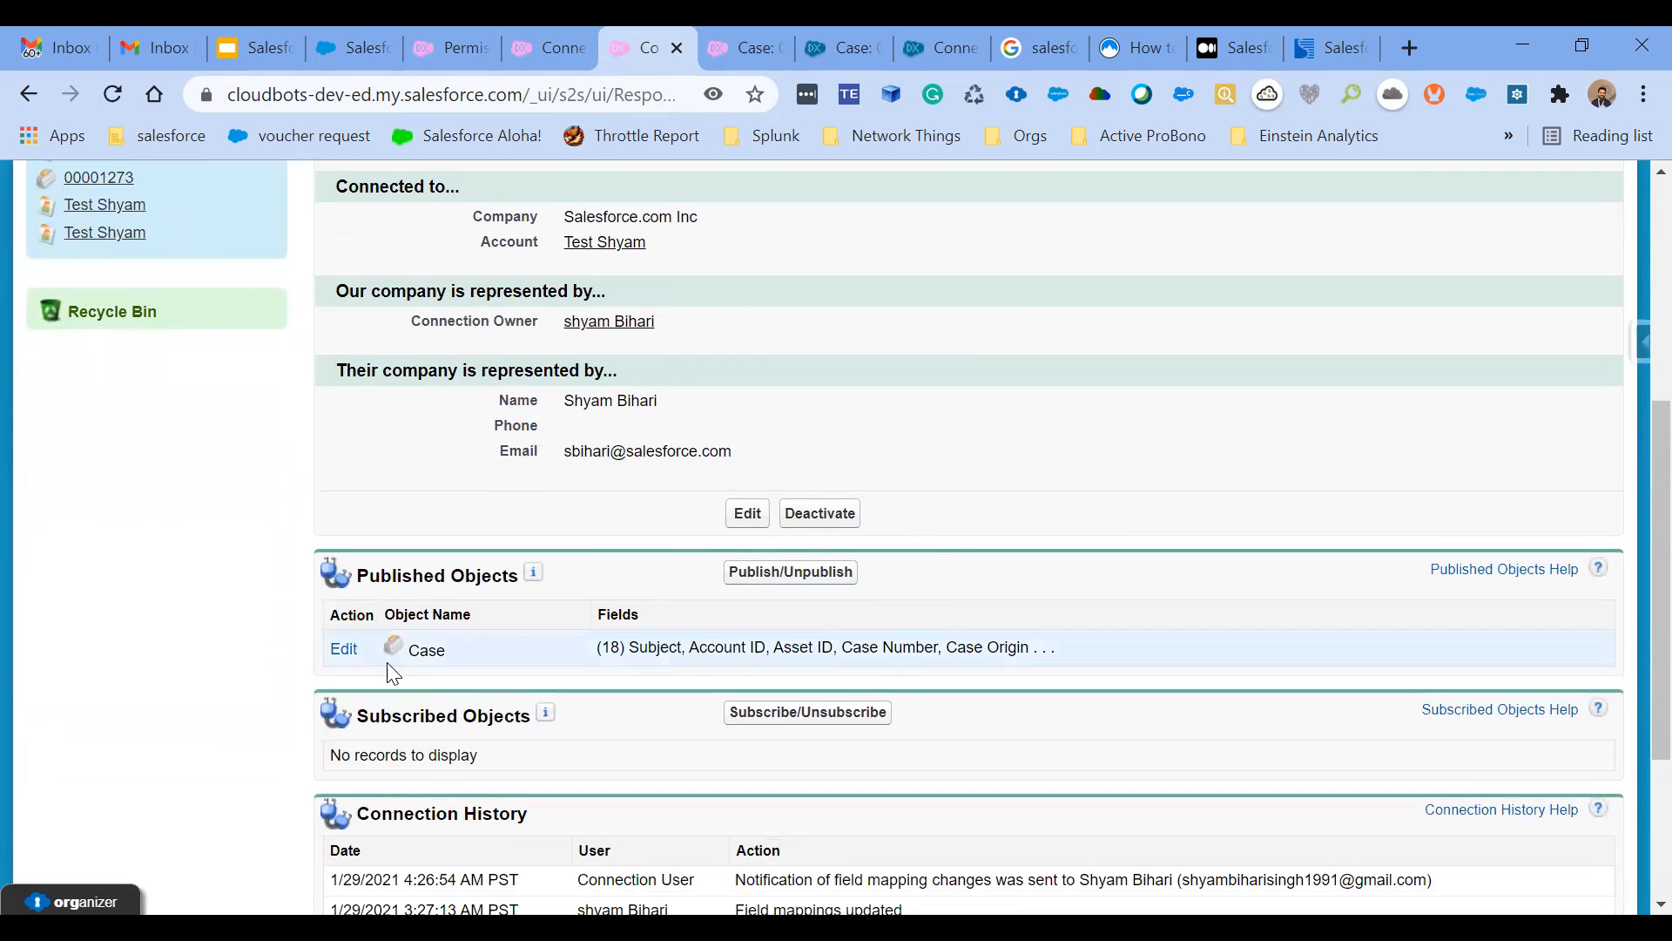
left_click(342, 654)
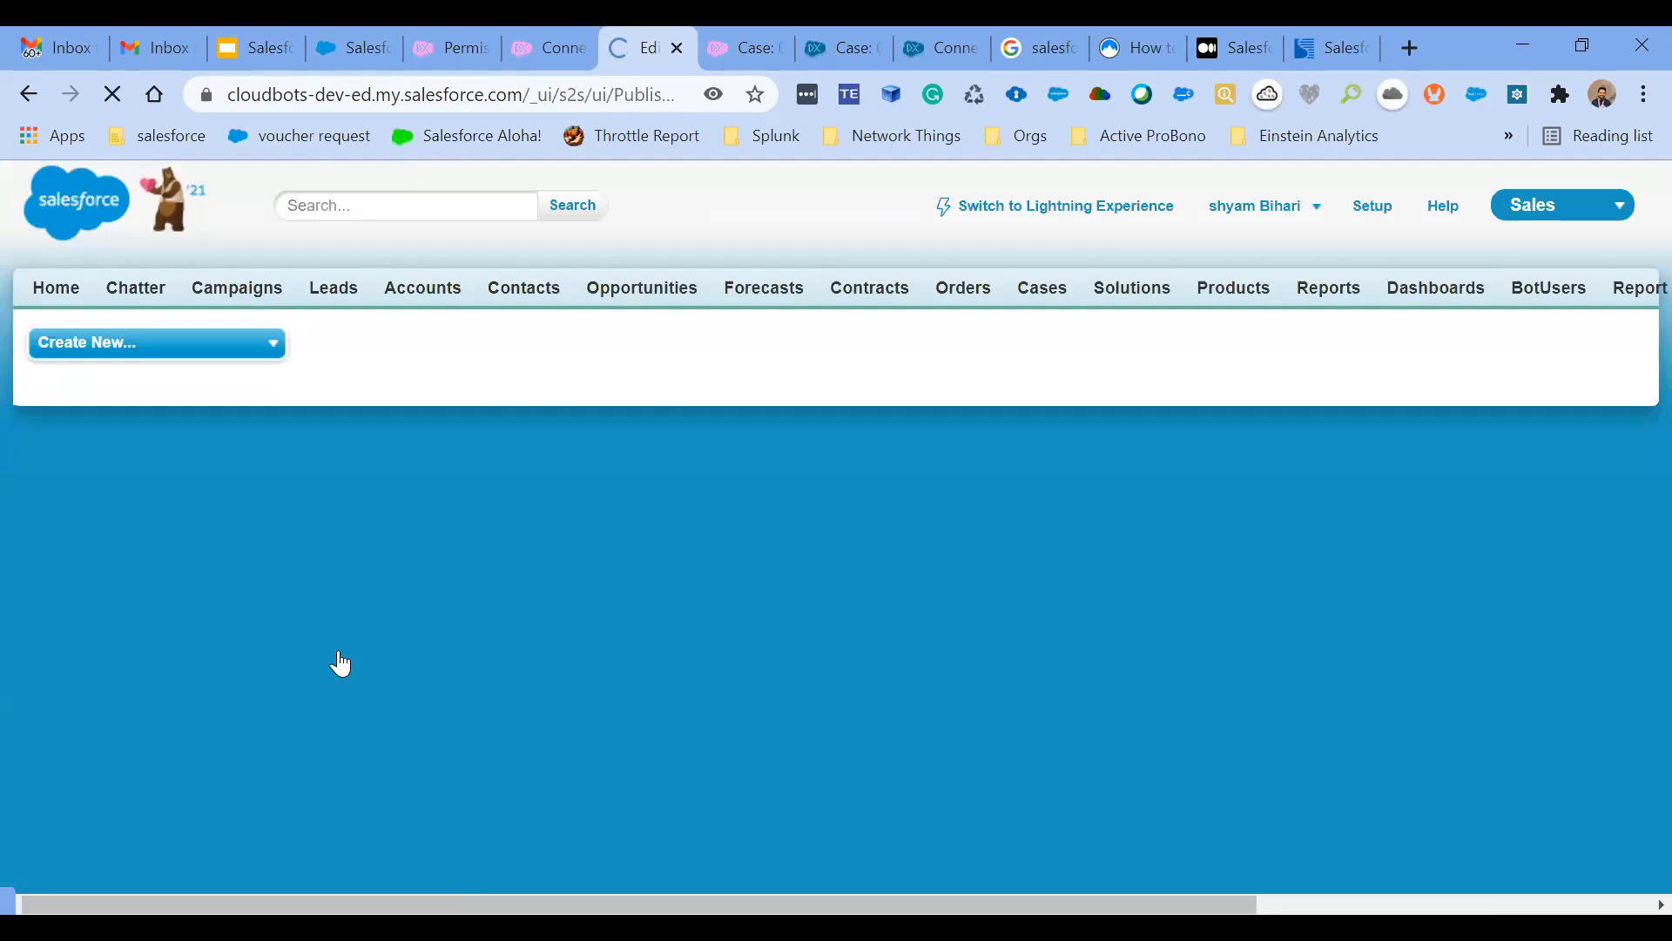
scroll(340, 663, "down", 3)
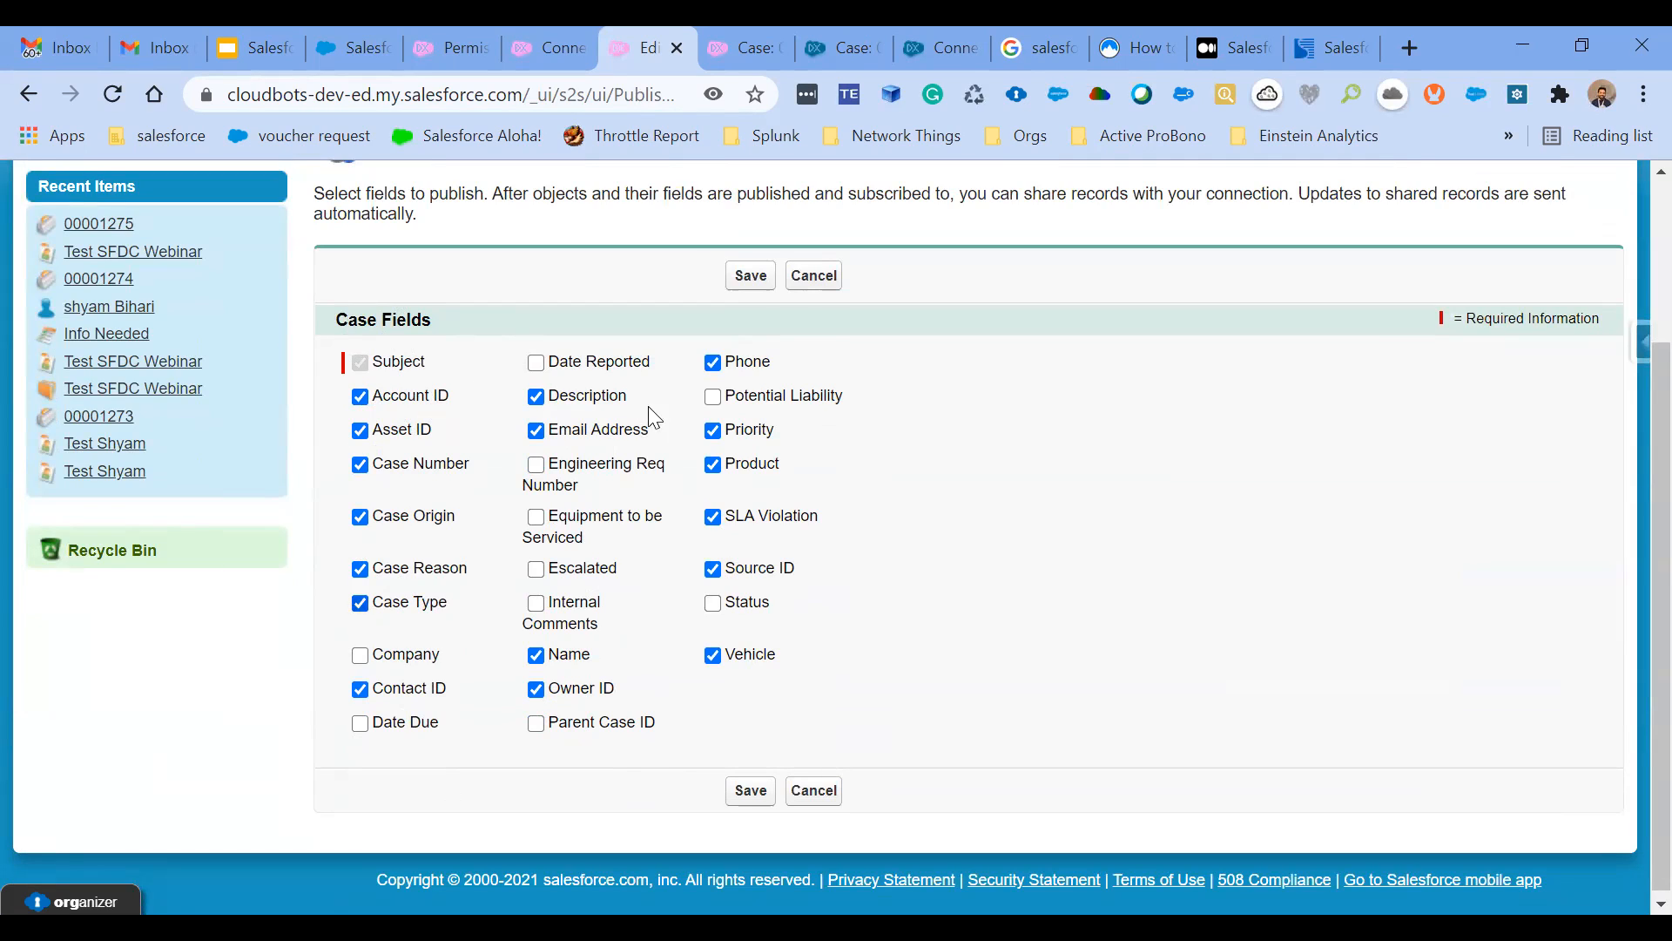
left_click(815, 277)
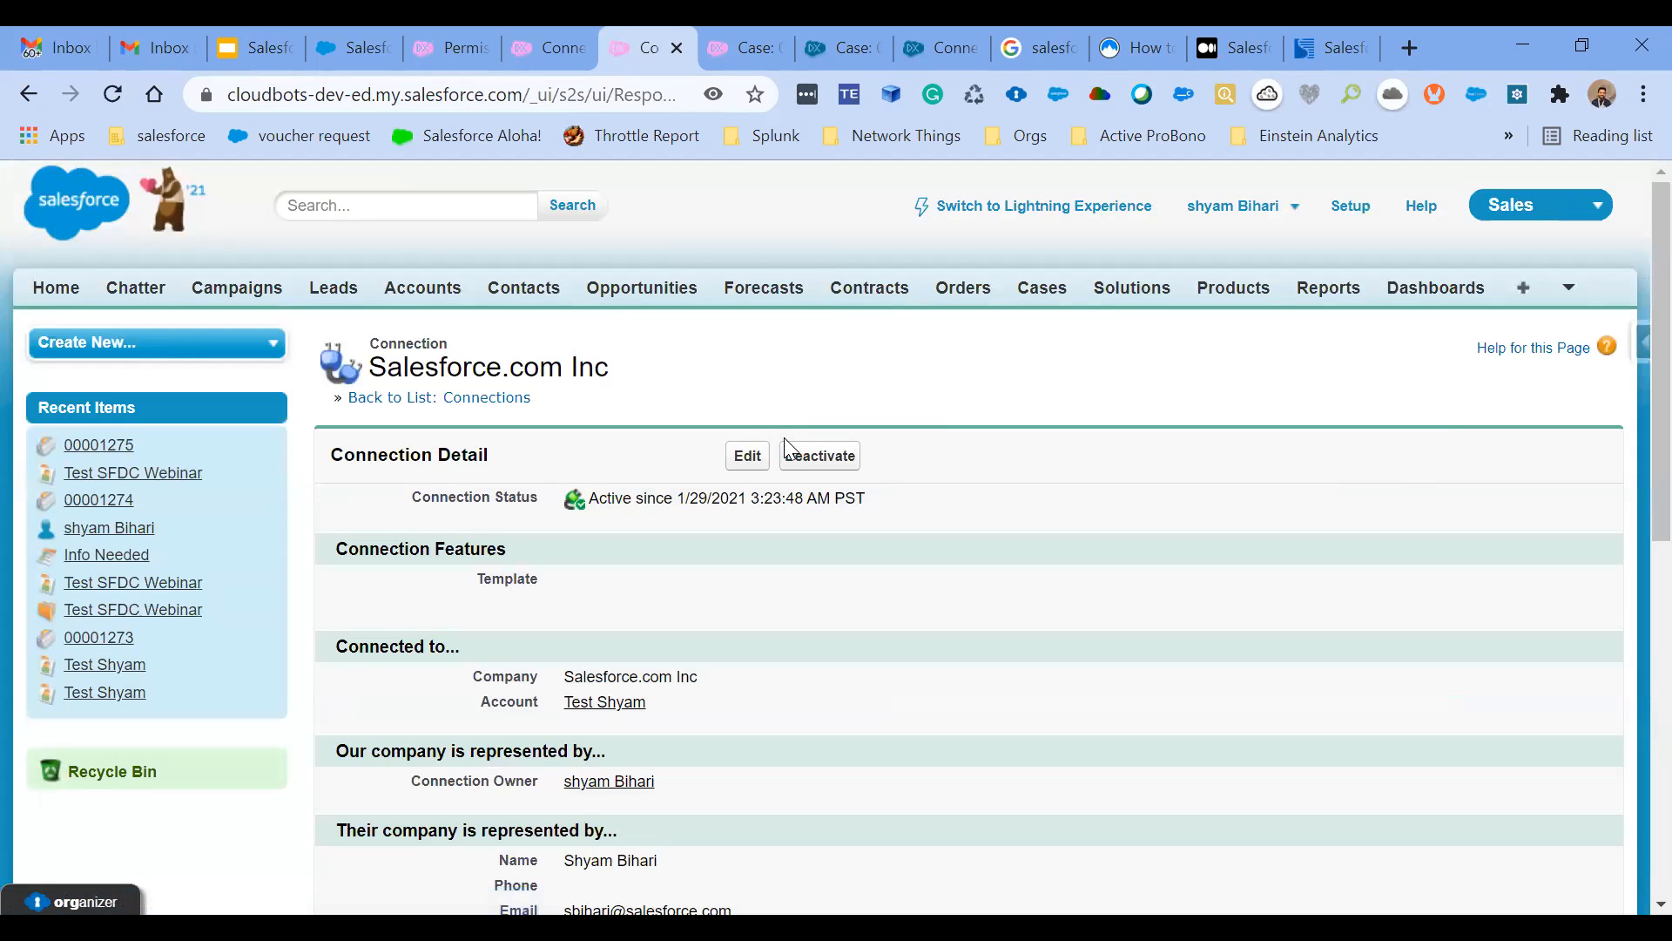
- Examine the subscribed object mapping and Auto-Accept setting on the partner org's Doctor4cloud connection, and leave without saving
left_click(955, 60)
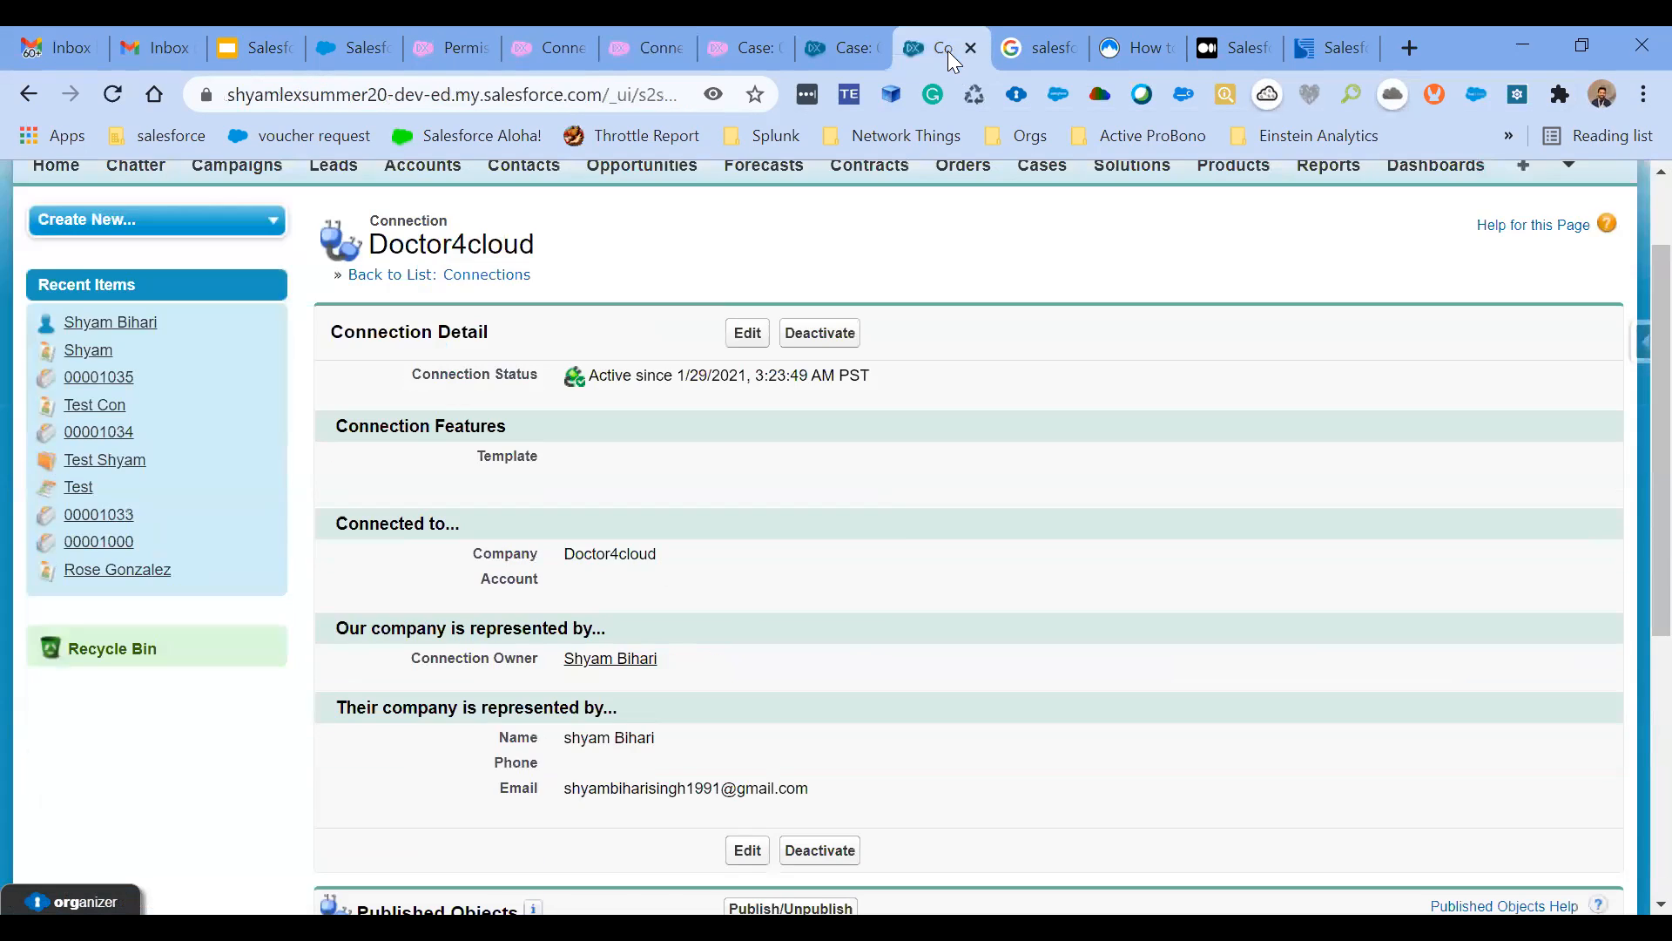
scroll(897, 518, "down", 4)
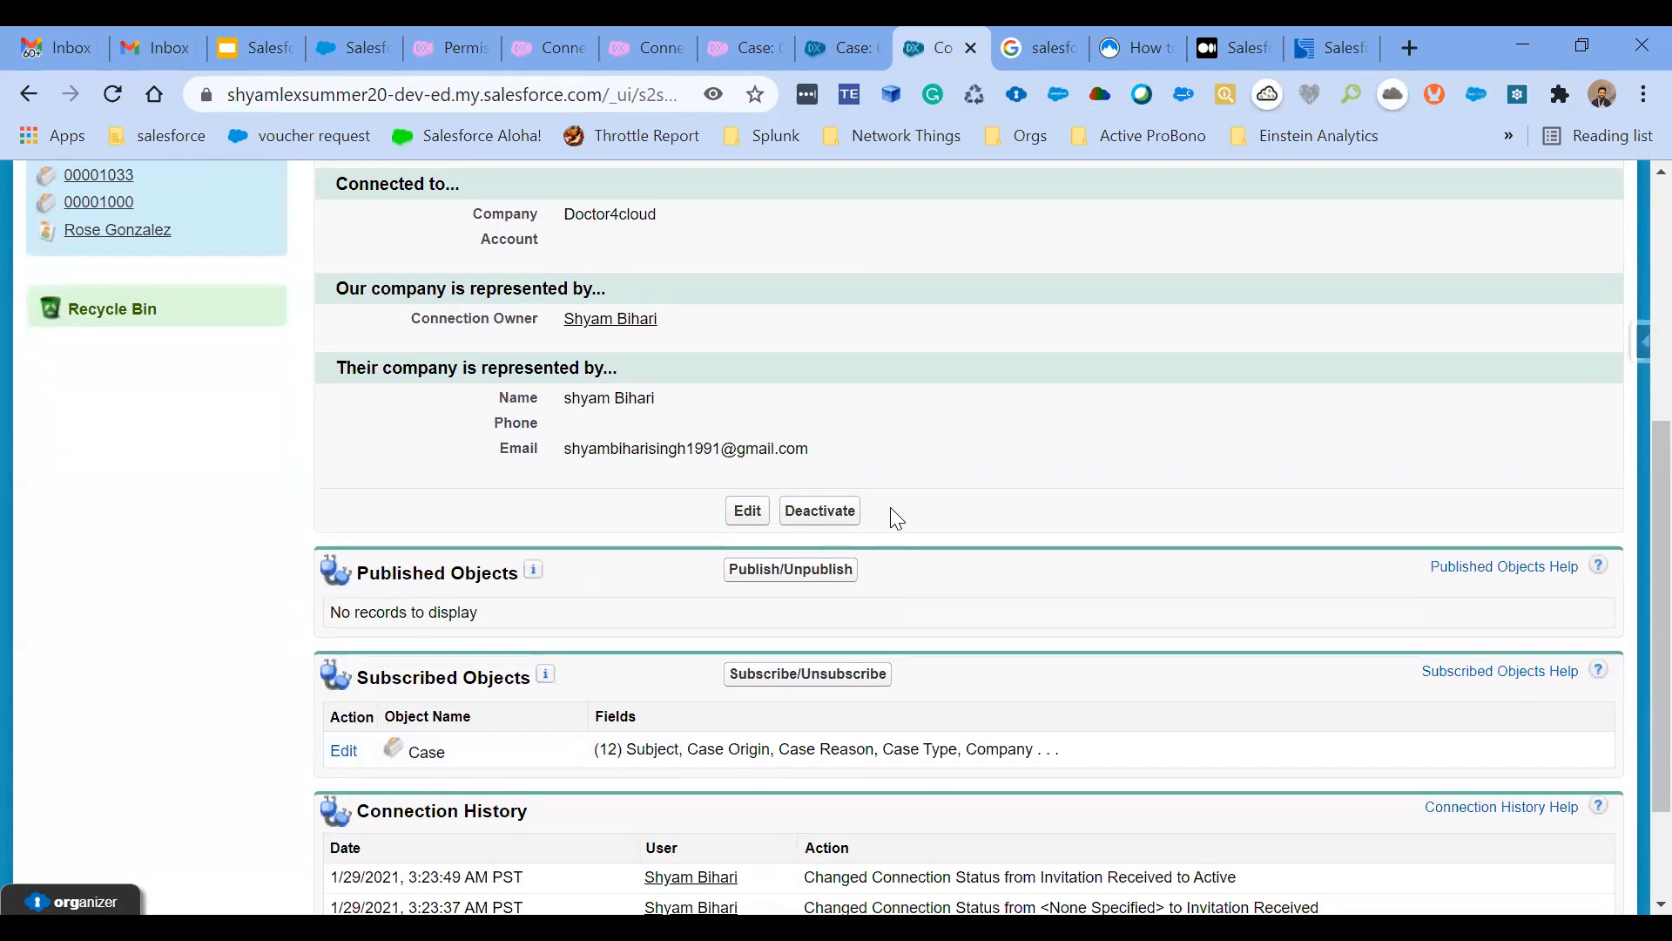
left_click(770, 679)
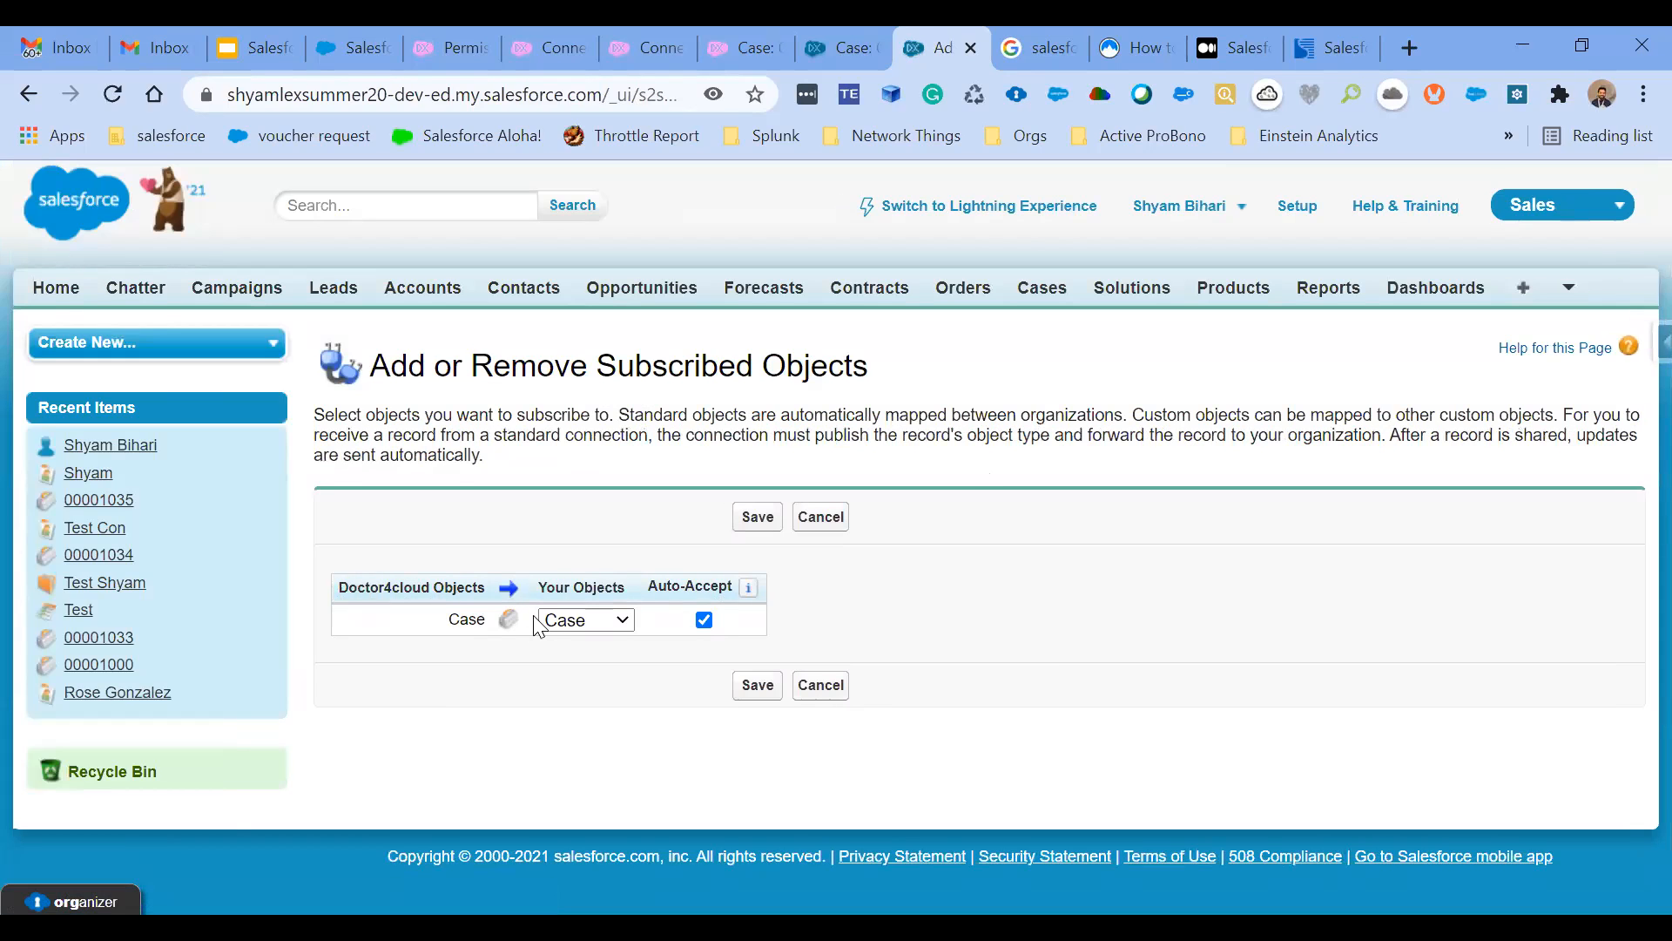
left_click(566, 620)
left_click(567, 626)
left_click(830, 687)
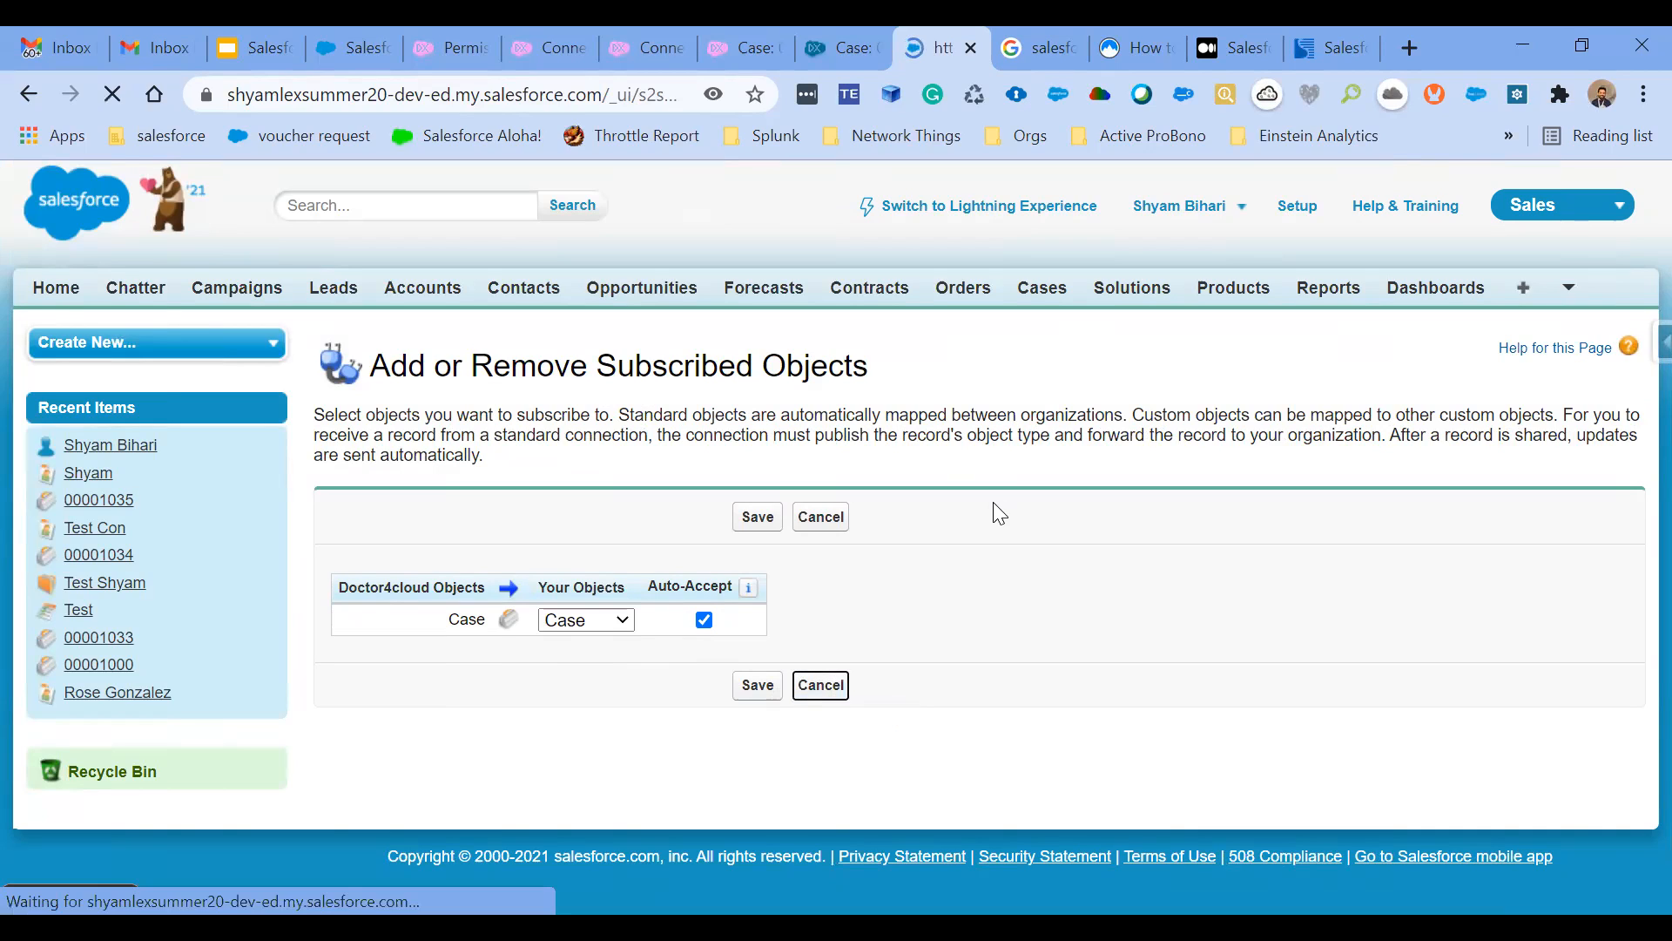
- Examine how the subscribed Case fields are mapped on the partner org's Doctor4cloud connection, and leave without saving
scroll(954, 627, "down", 6)
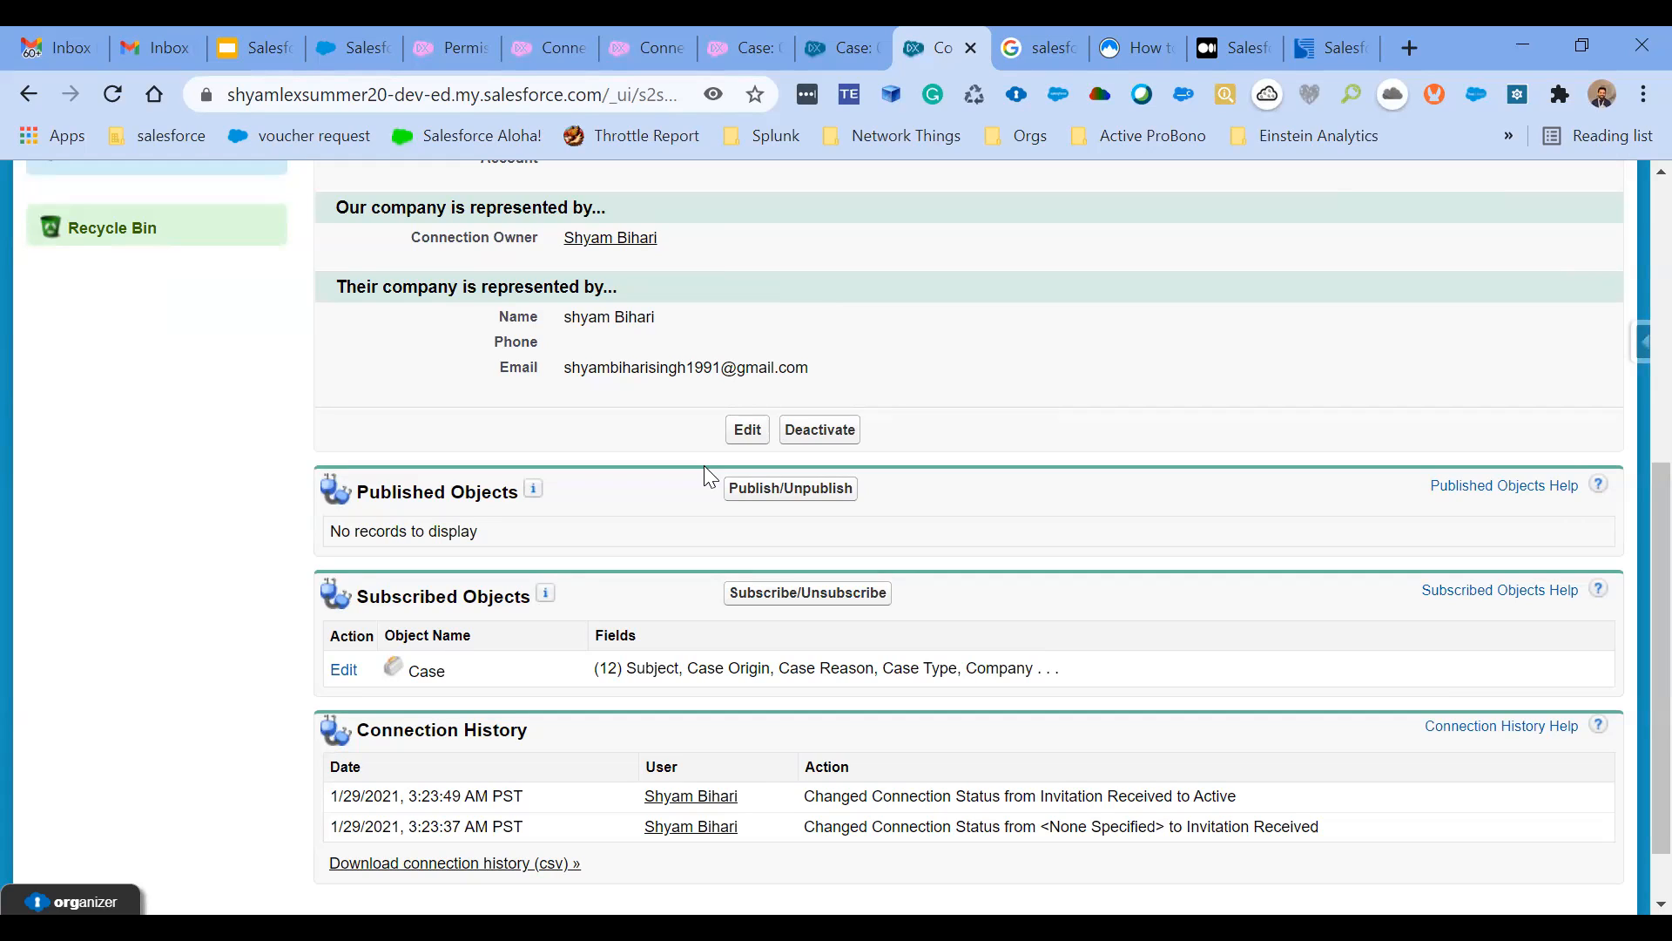
left_click(342, 671)
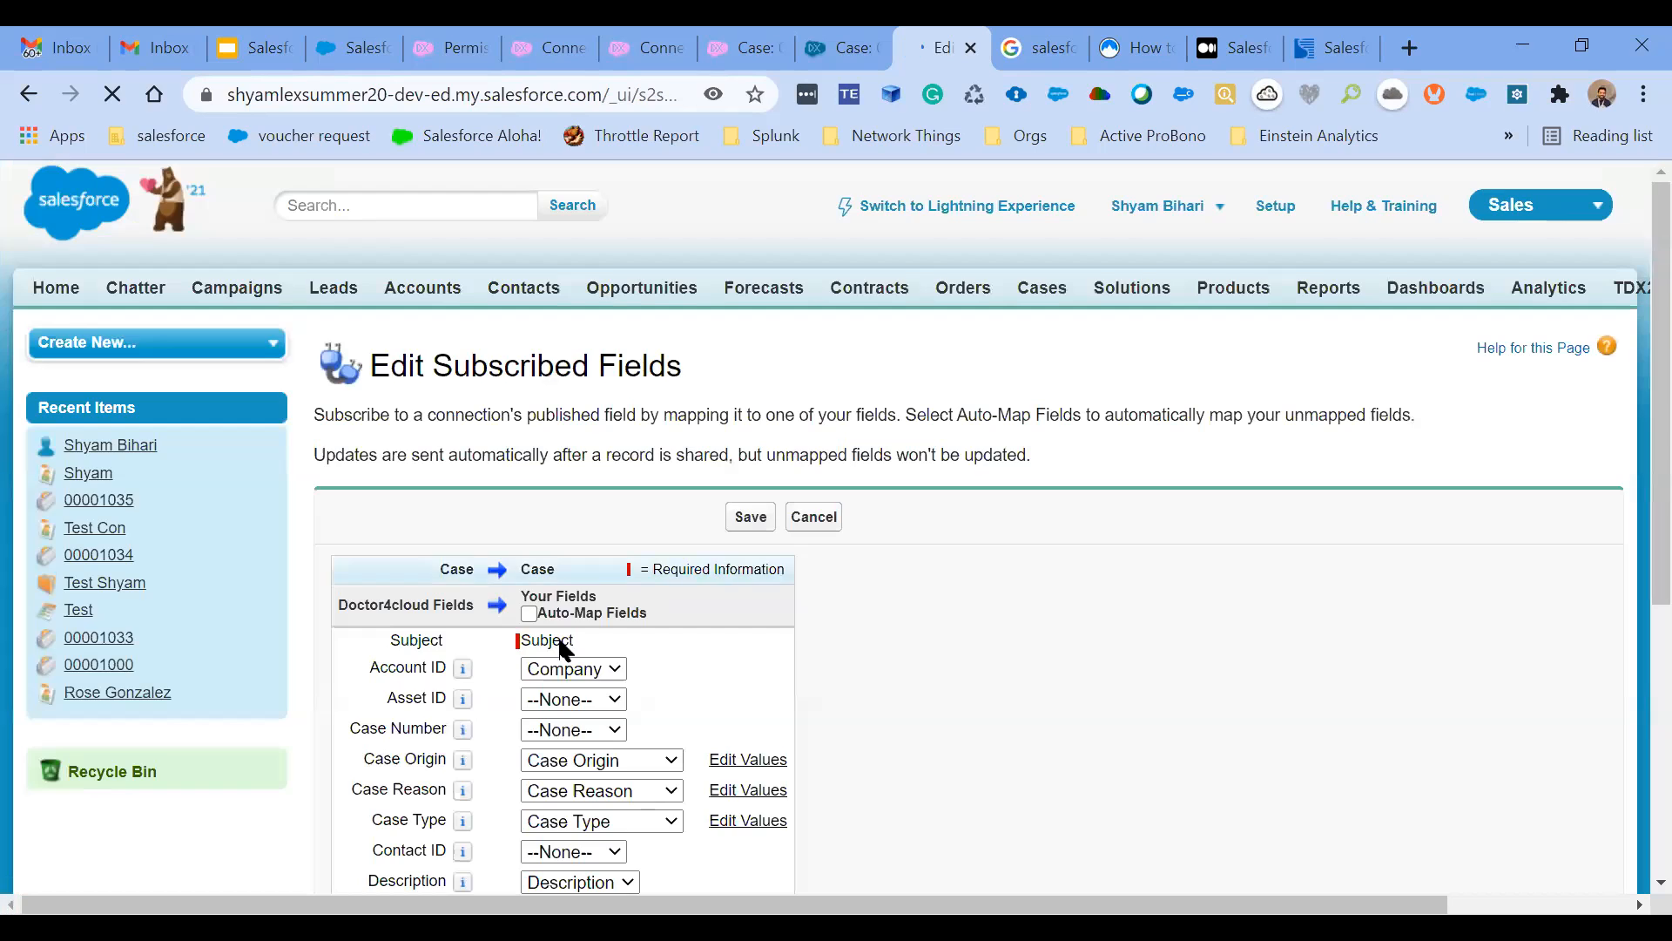
scroll(429, 868, "down", 2)
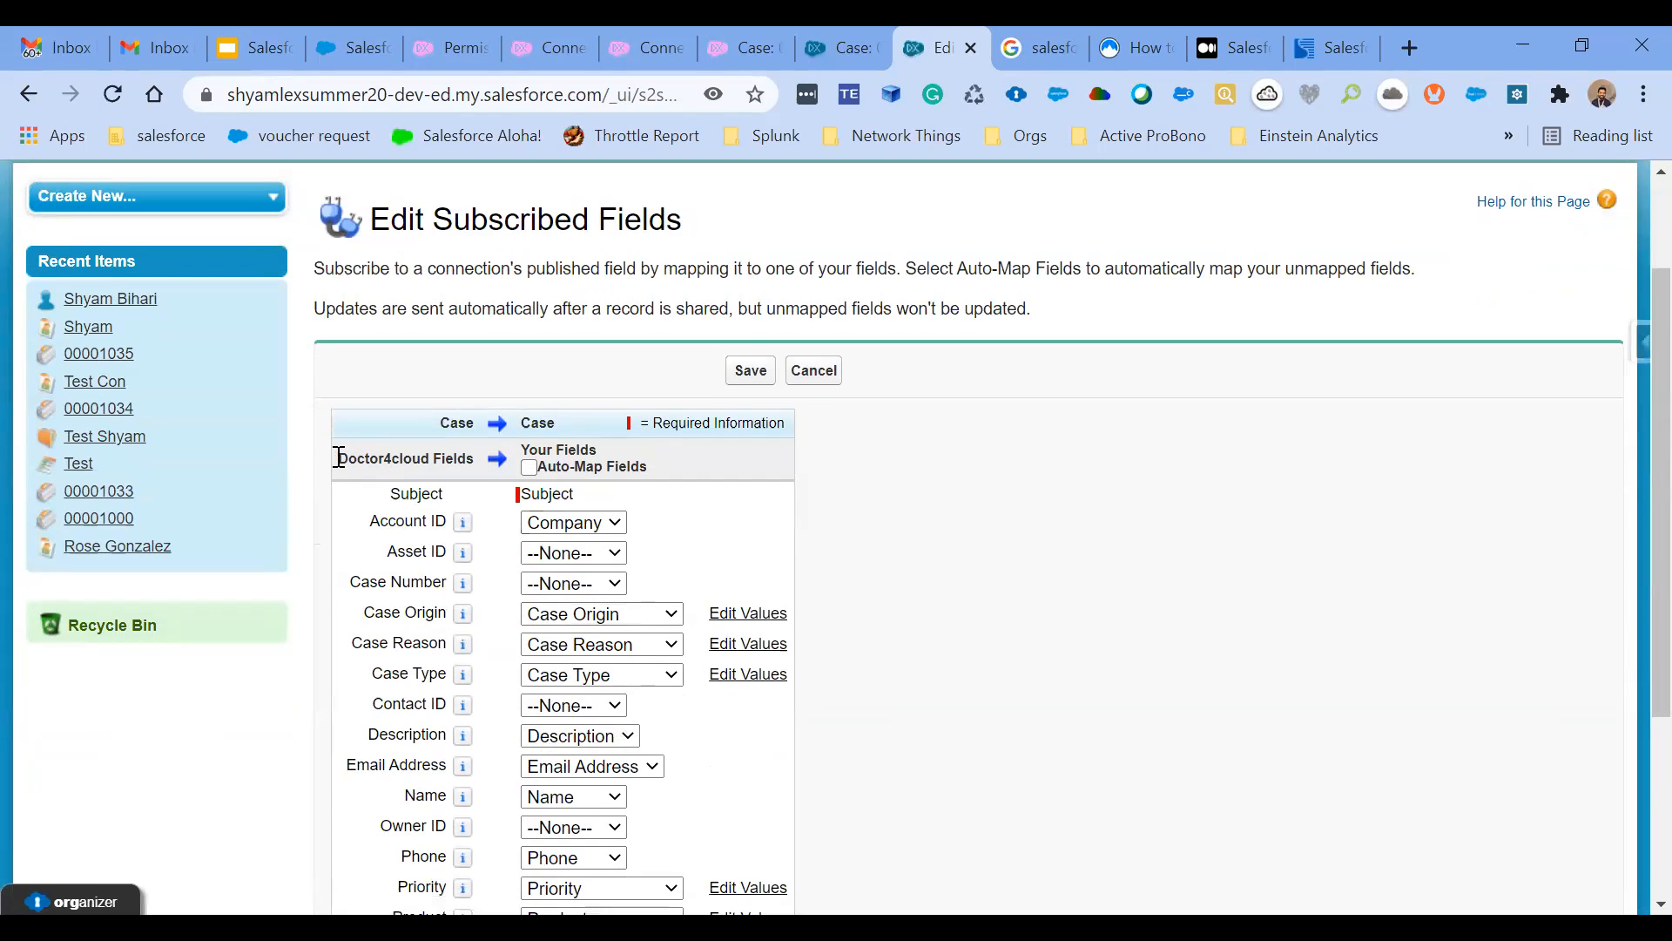
left_click_drag(343, 459, 642, 470)
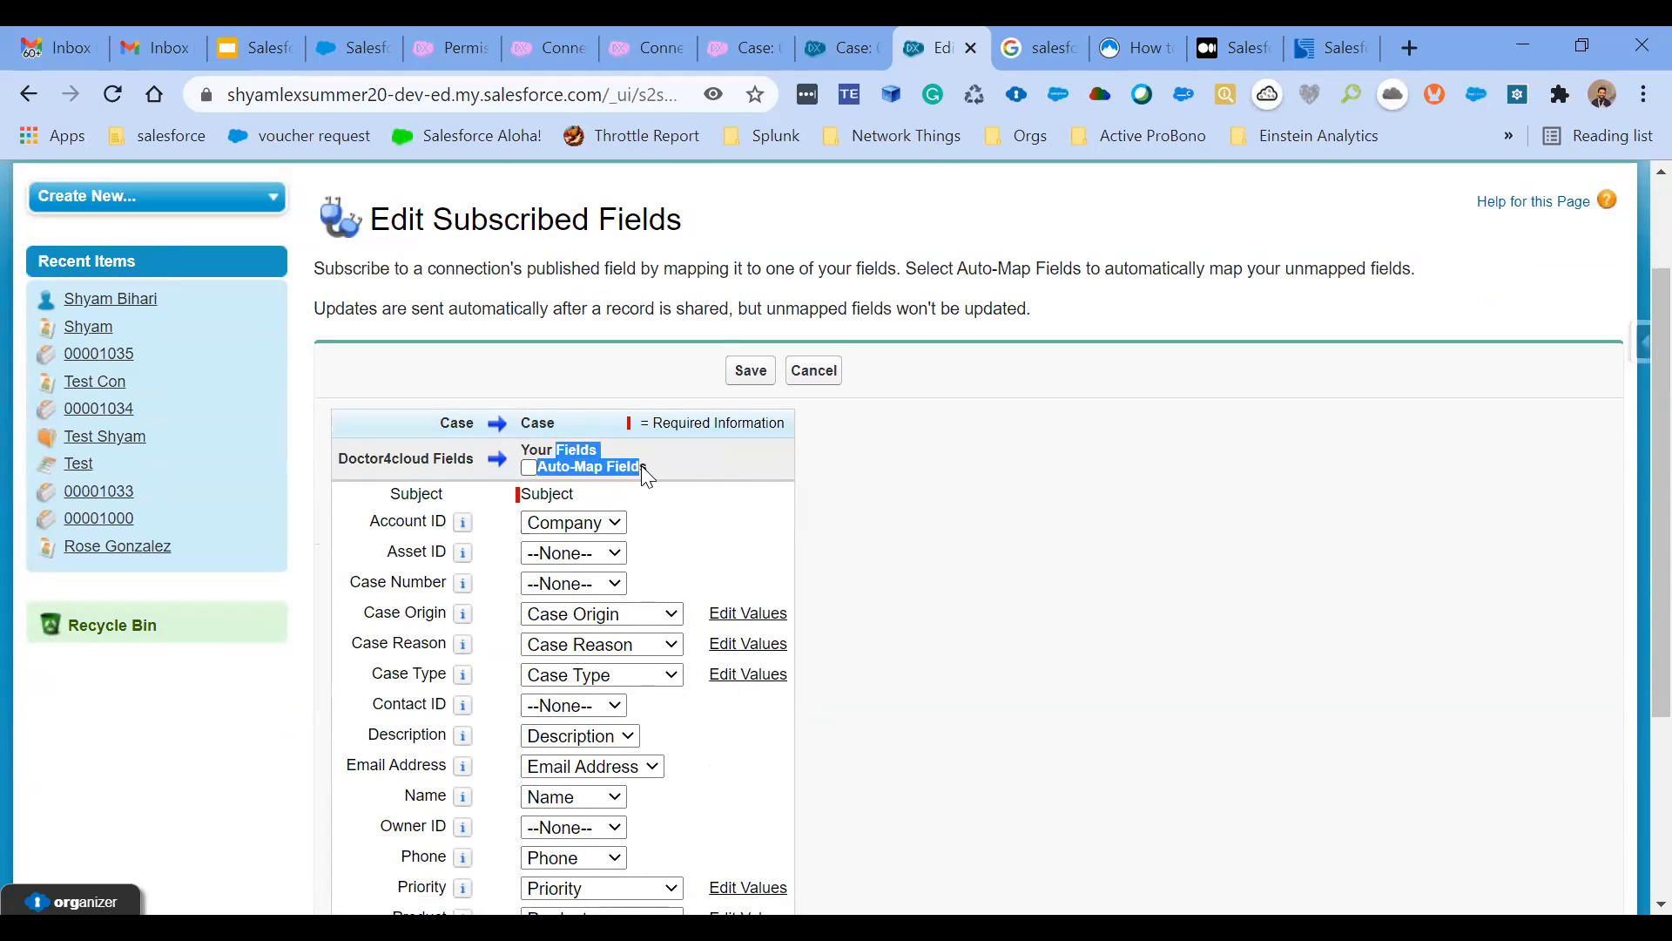
scroll(442, 463, "down", 1)
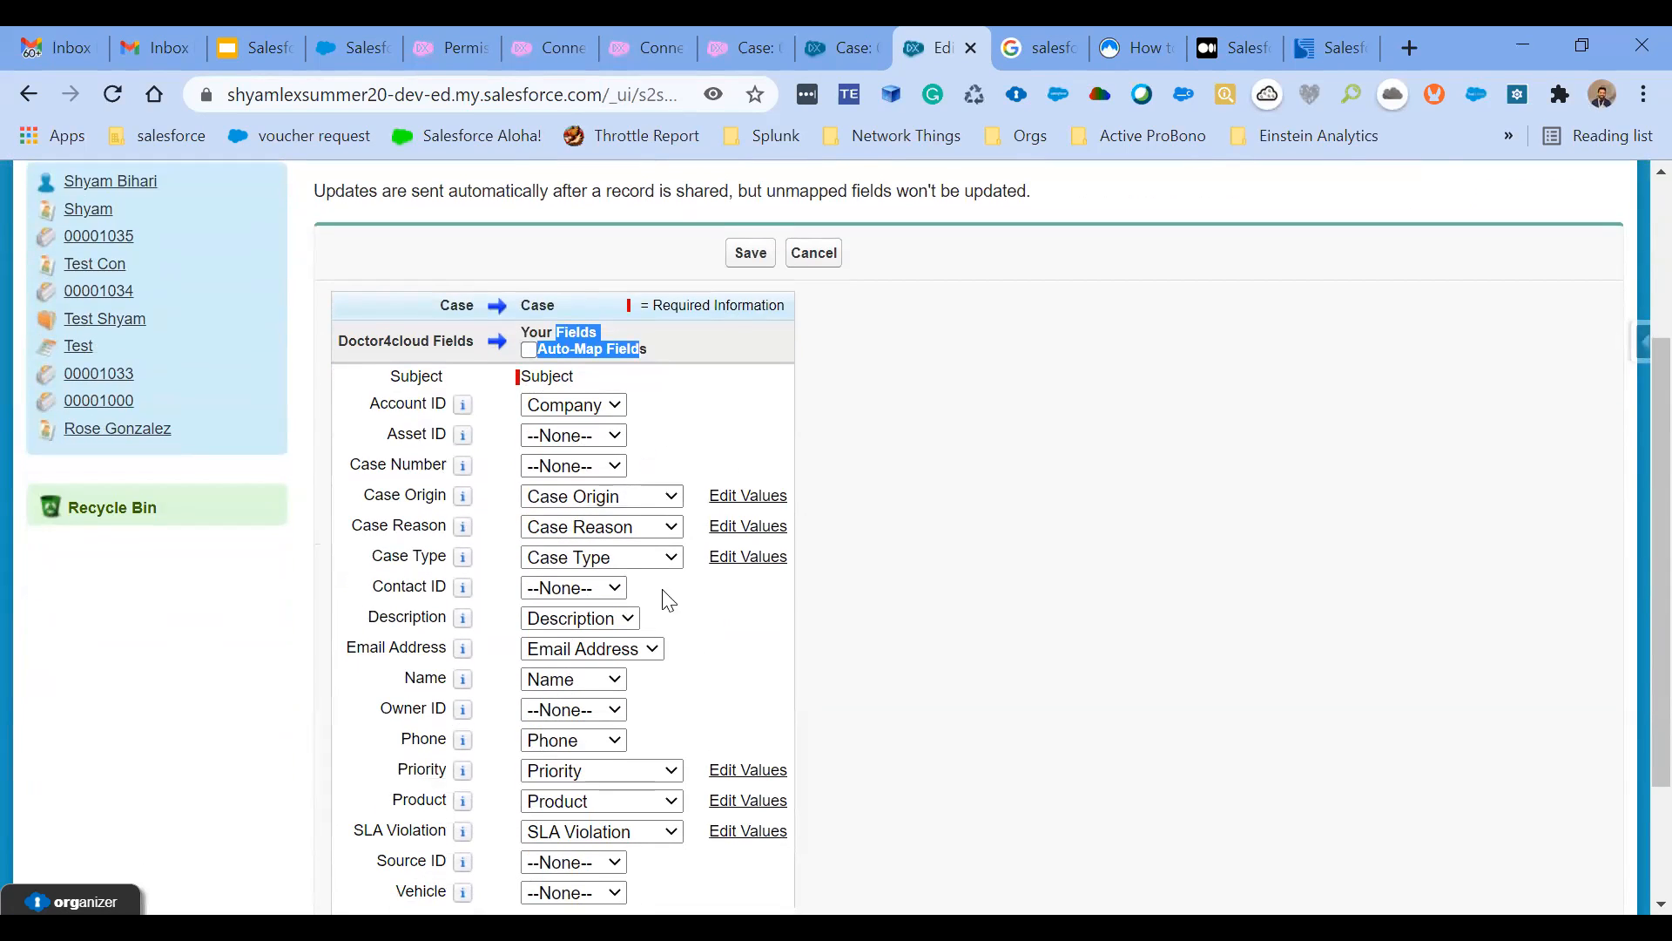
scroll(712, 571, "down", 1)
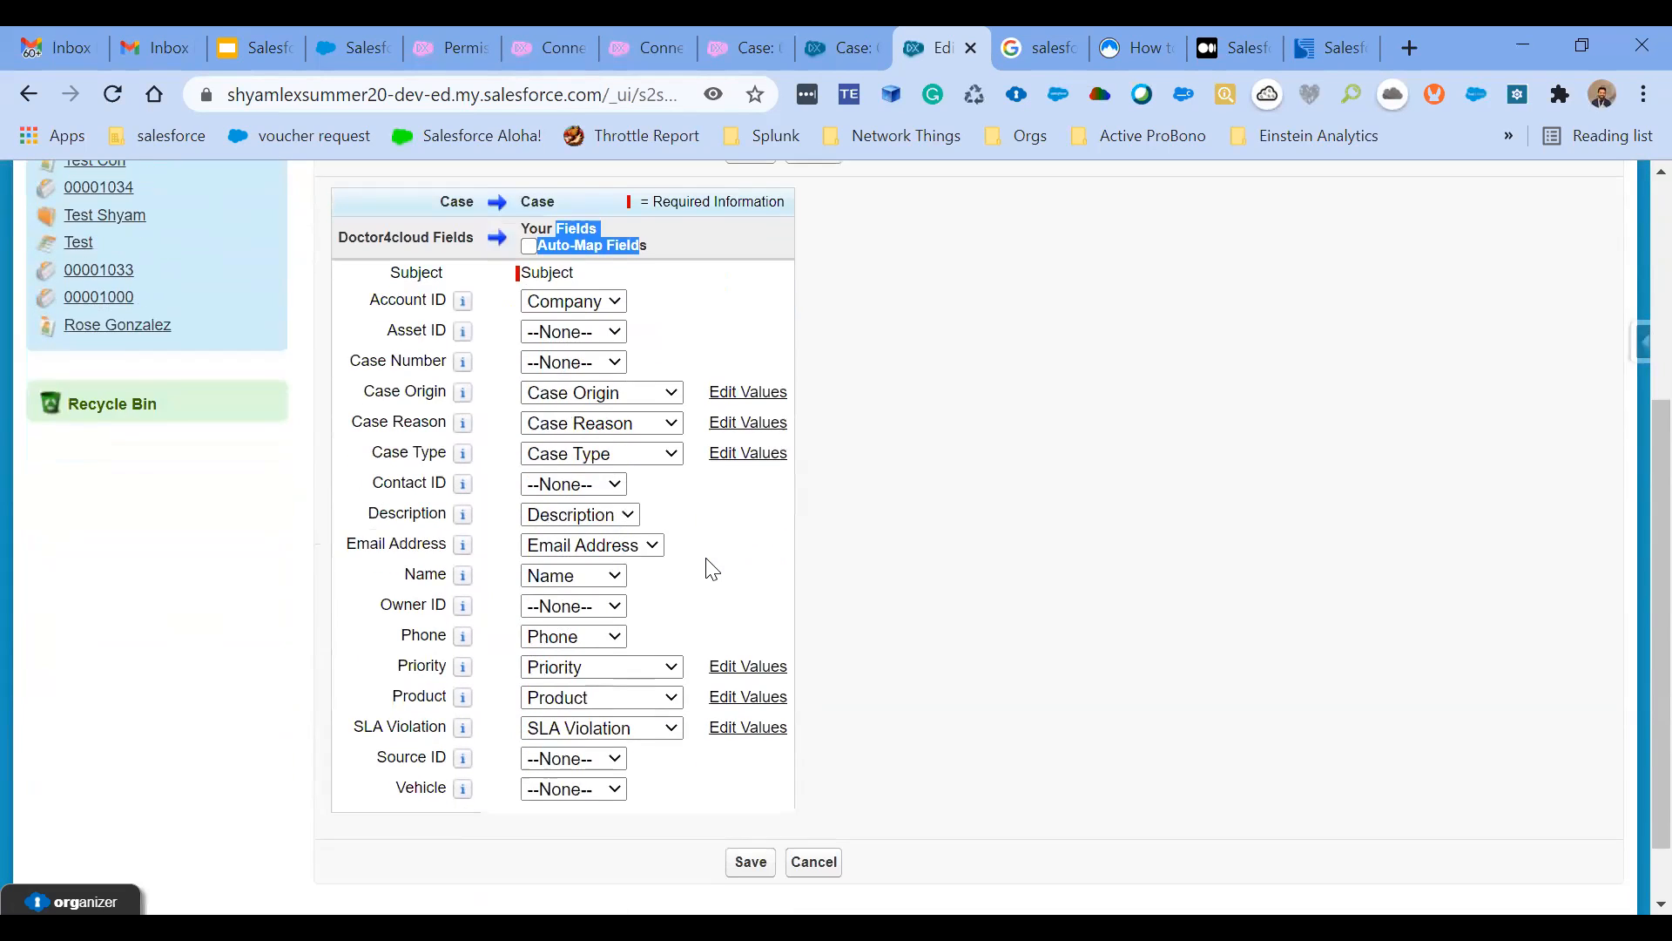
scroll(711, 568, "up", 1)
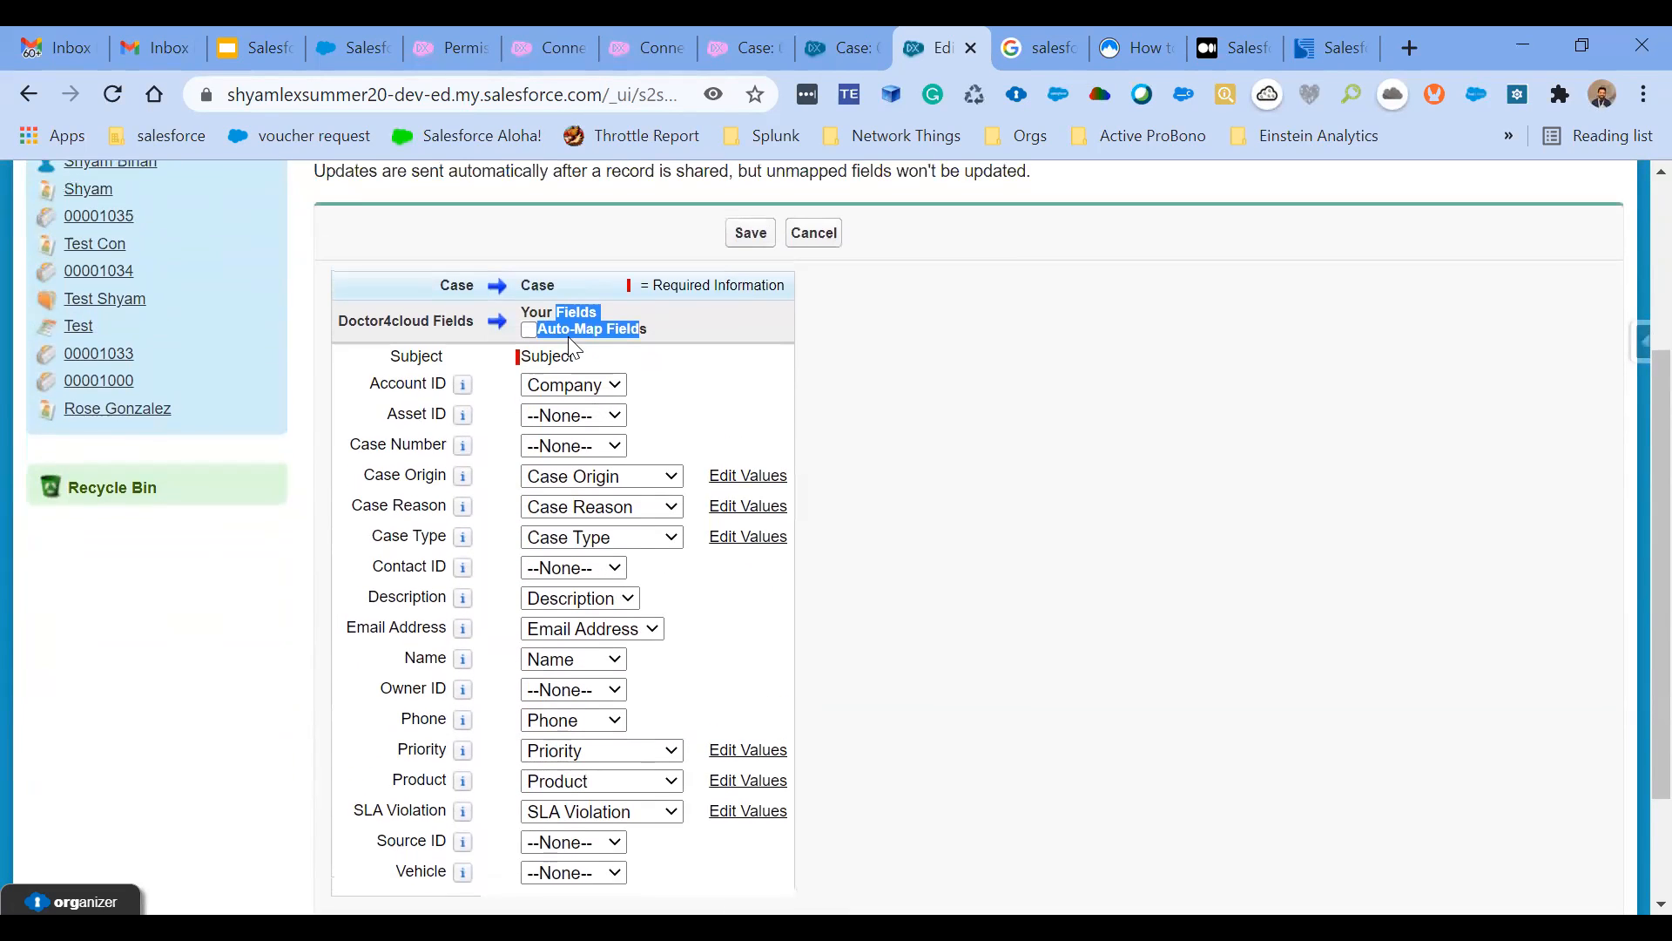
scroll(888, 471, "up", 1)
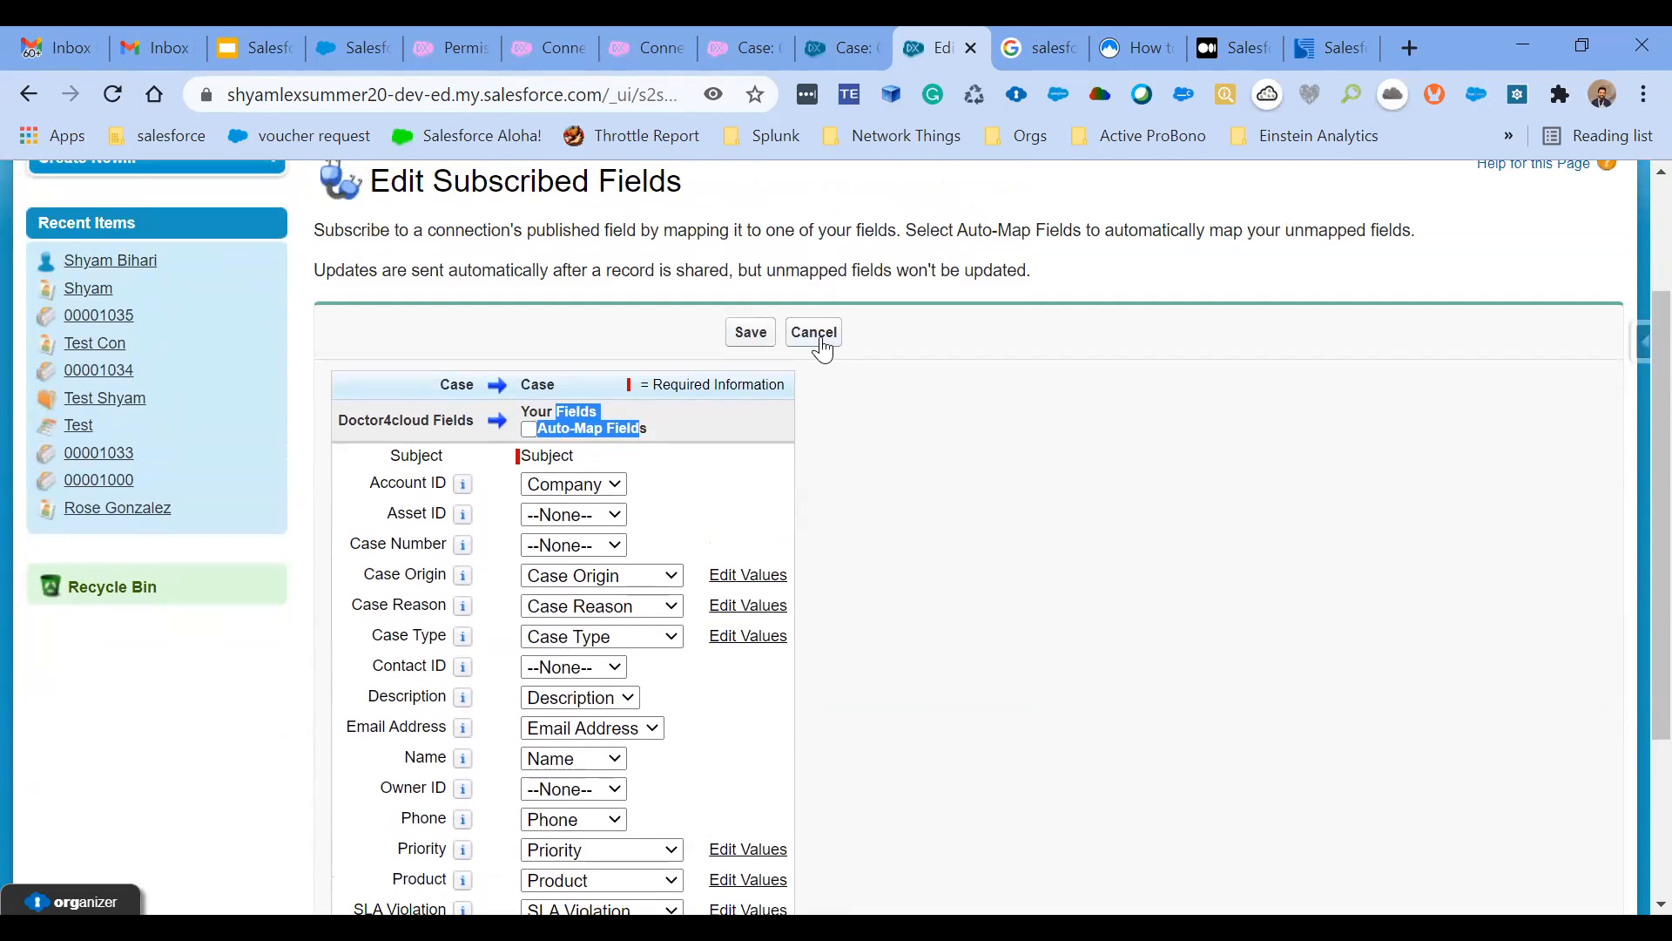
left_click(820, 341)
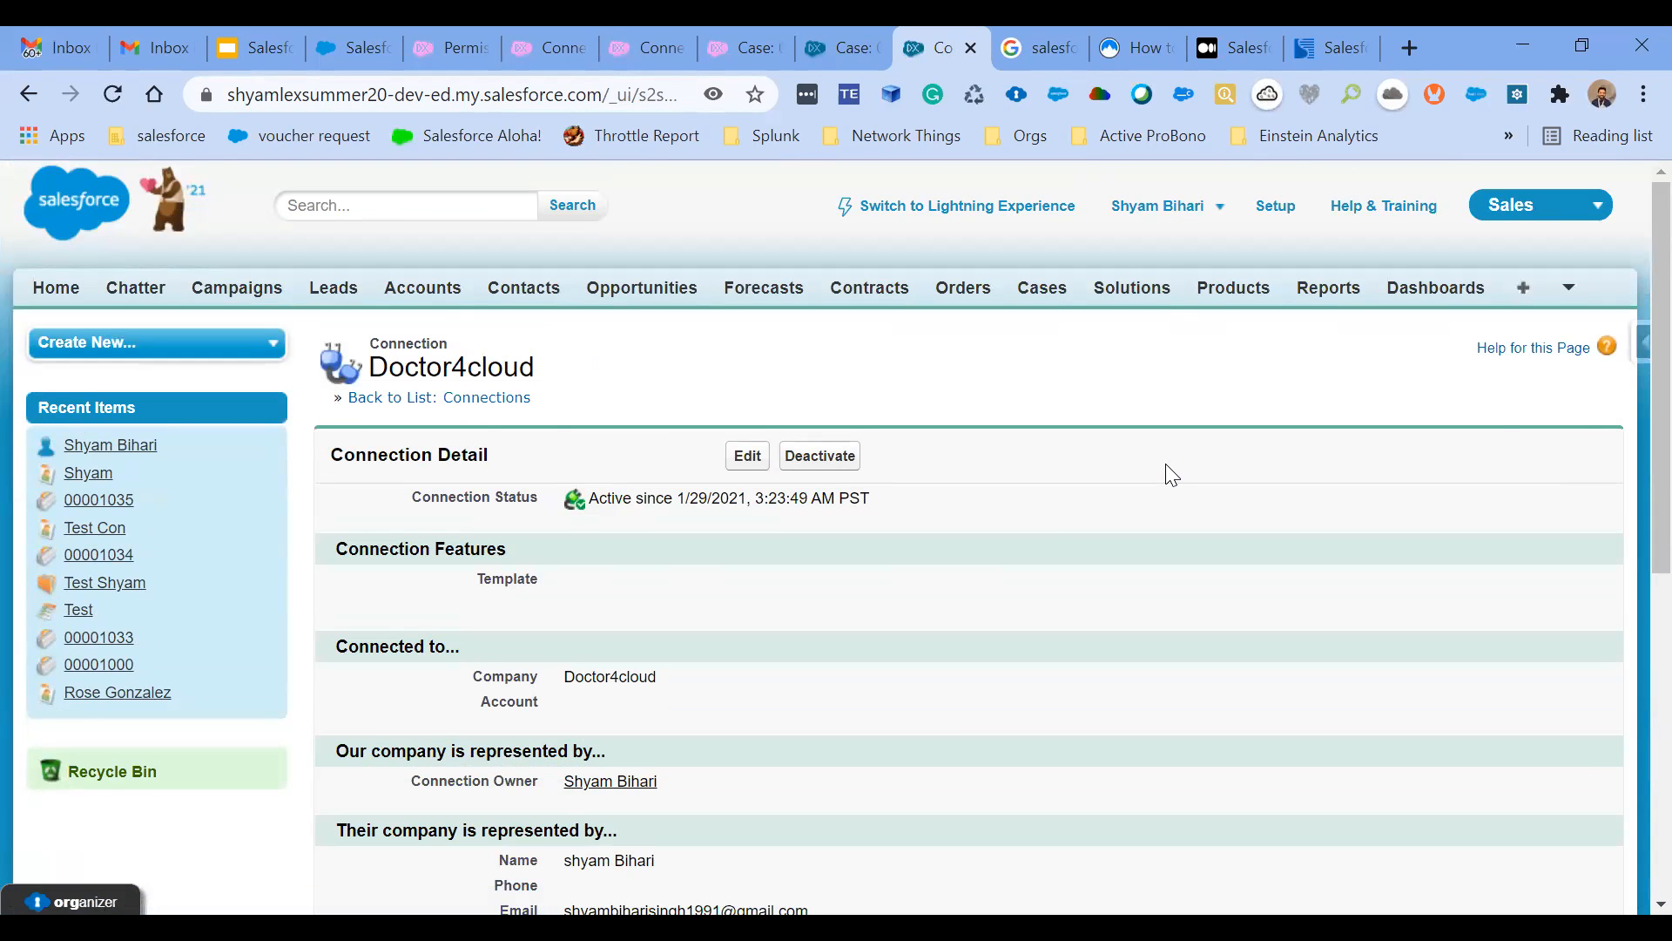
- Start a new case in the publishing org with Case Origin Phone and look up the existing test account as its account
left_click(746, 50)
scroll(839, 675, "up", 6)
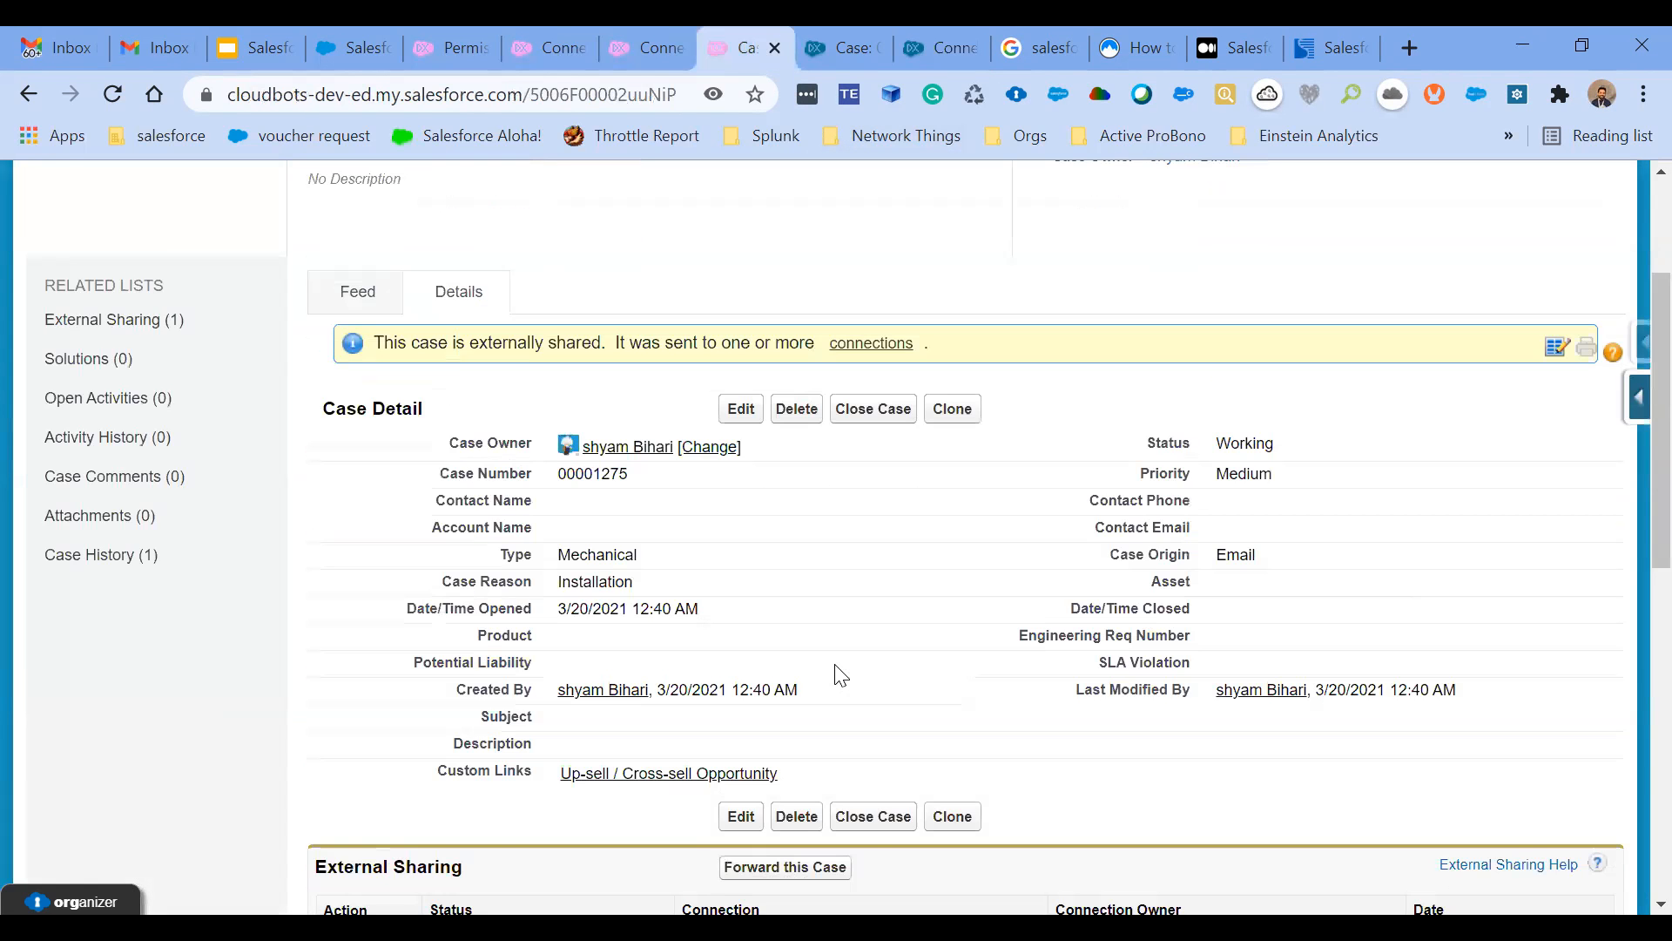
scroll(1025, 248, "down", 2)
scroll(1024, 245, "up", 2)
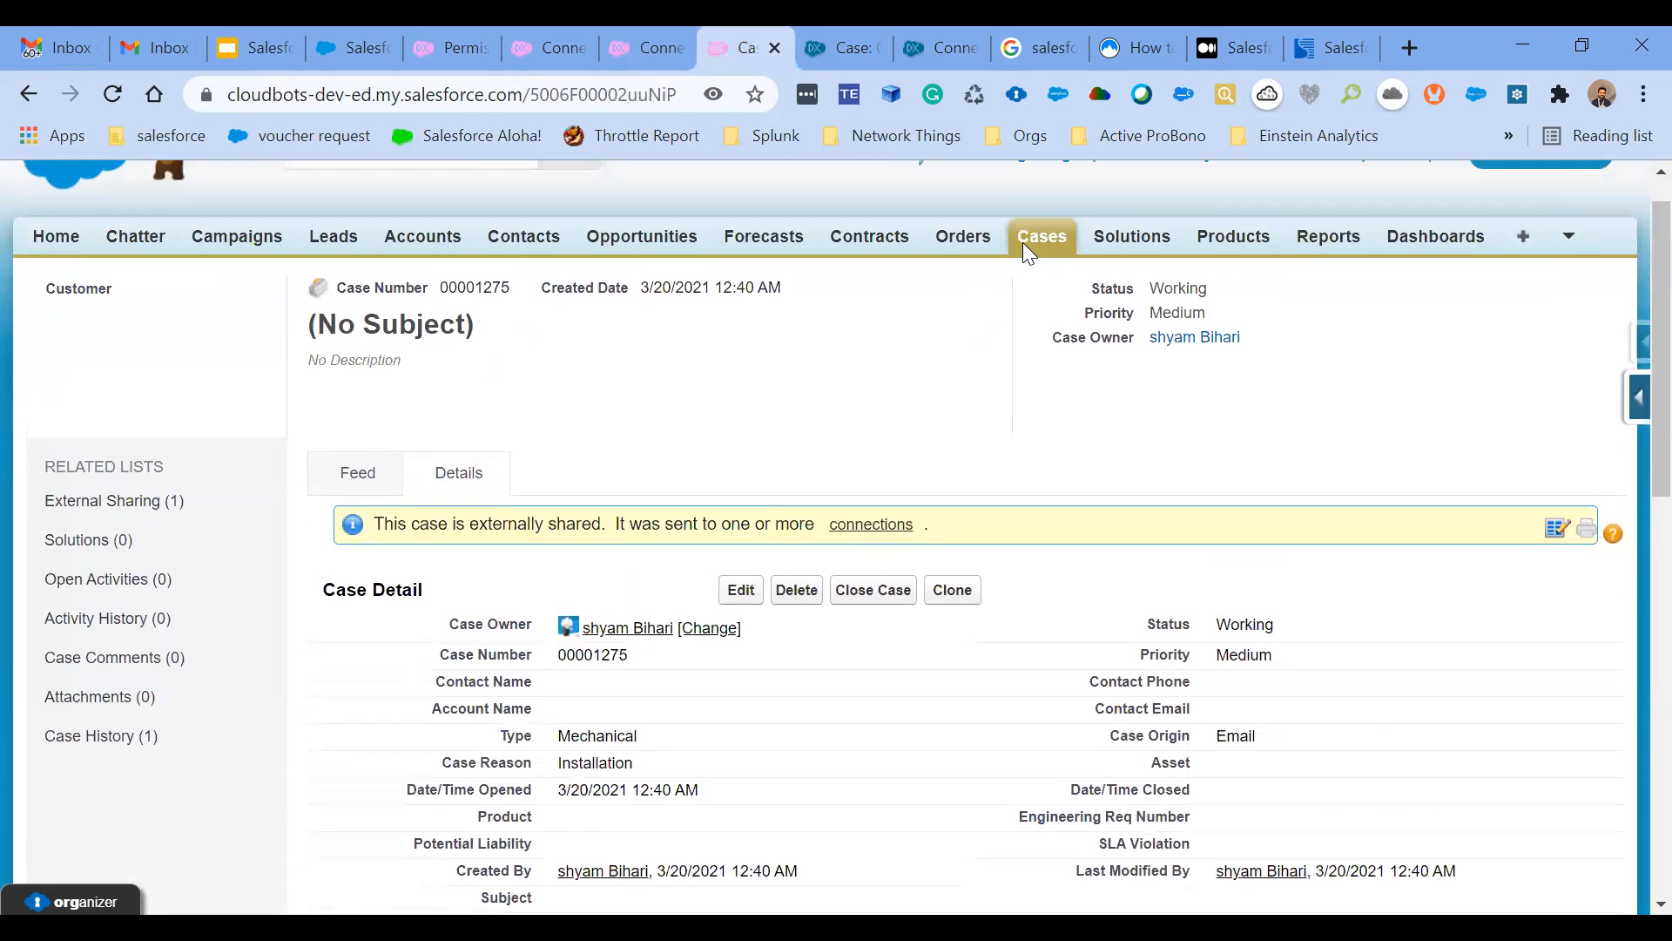
left_click(1025, 243)
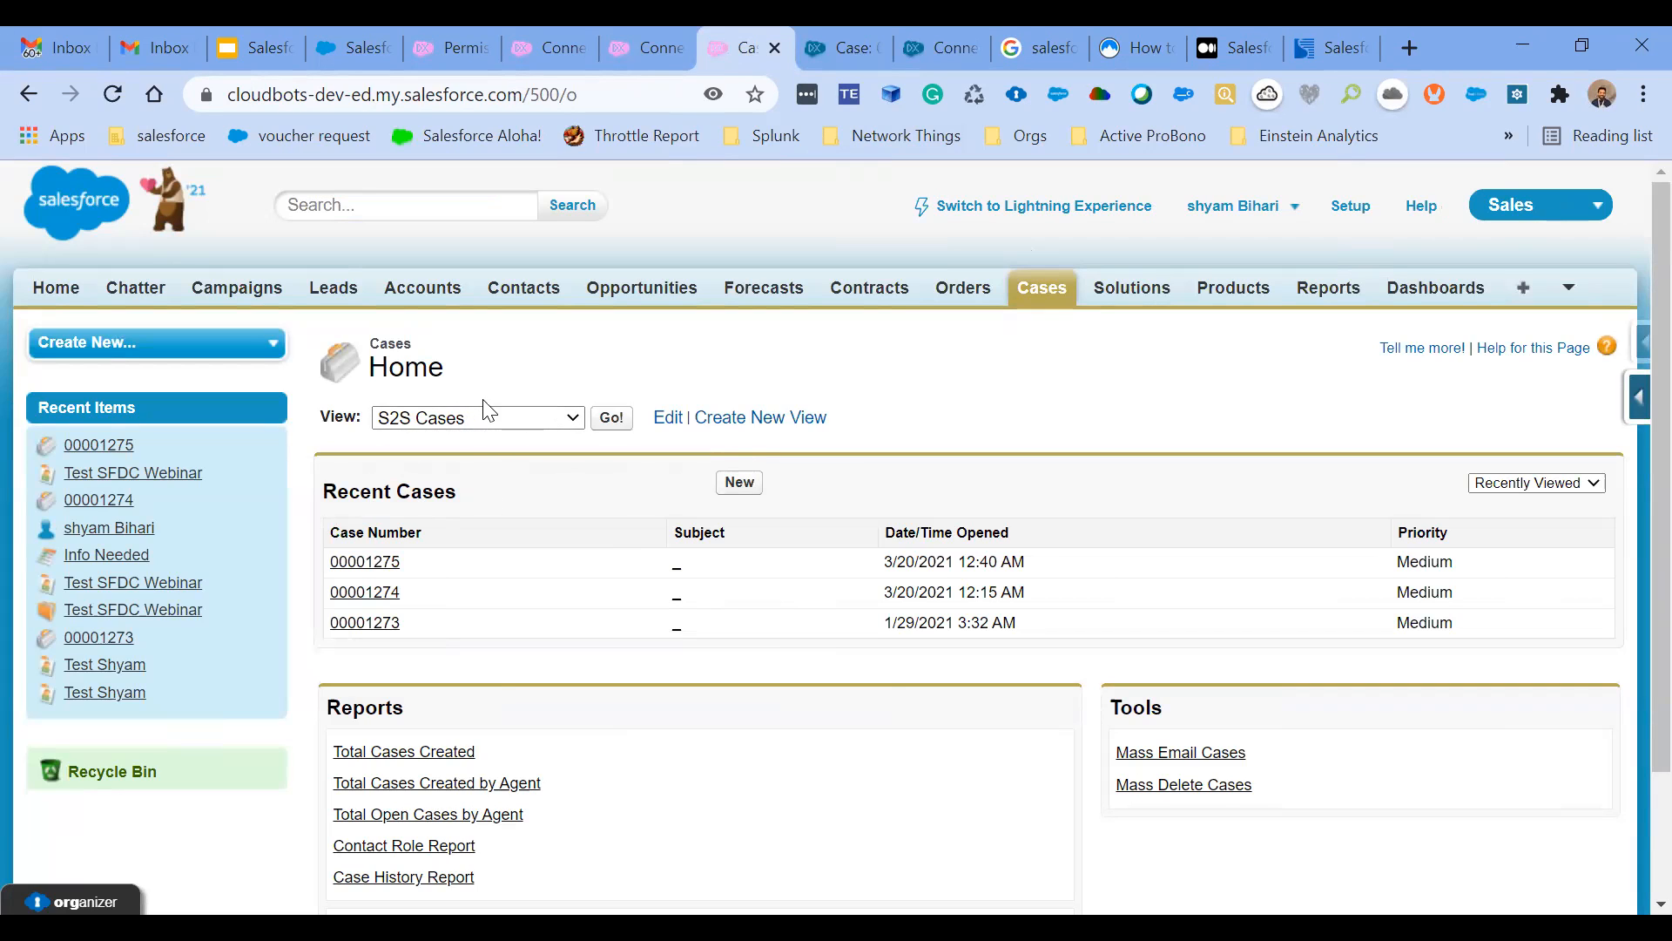
left_click(740, 484)
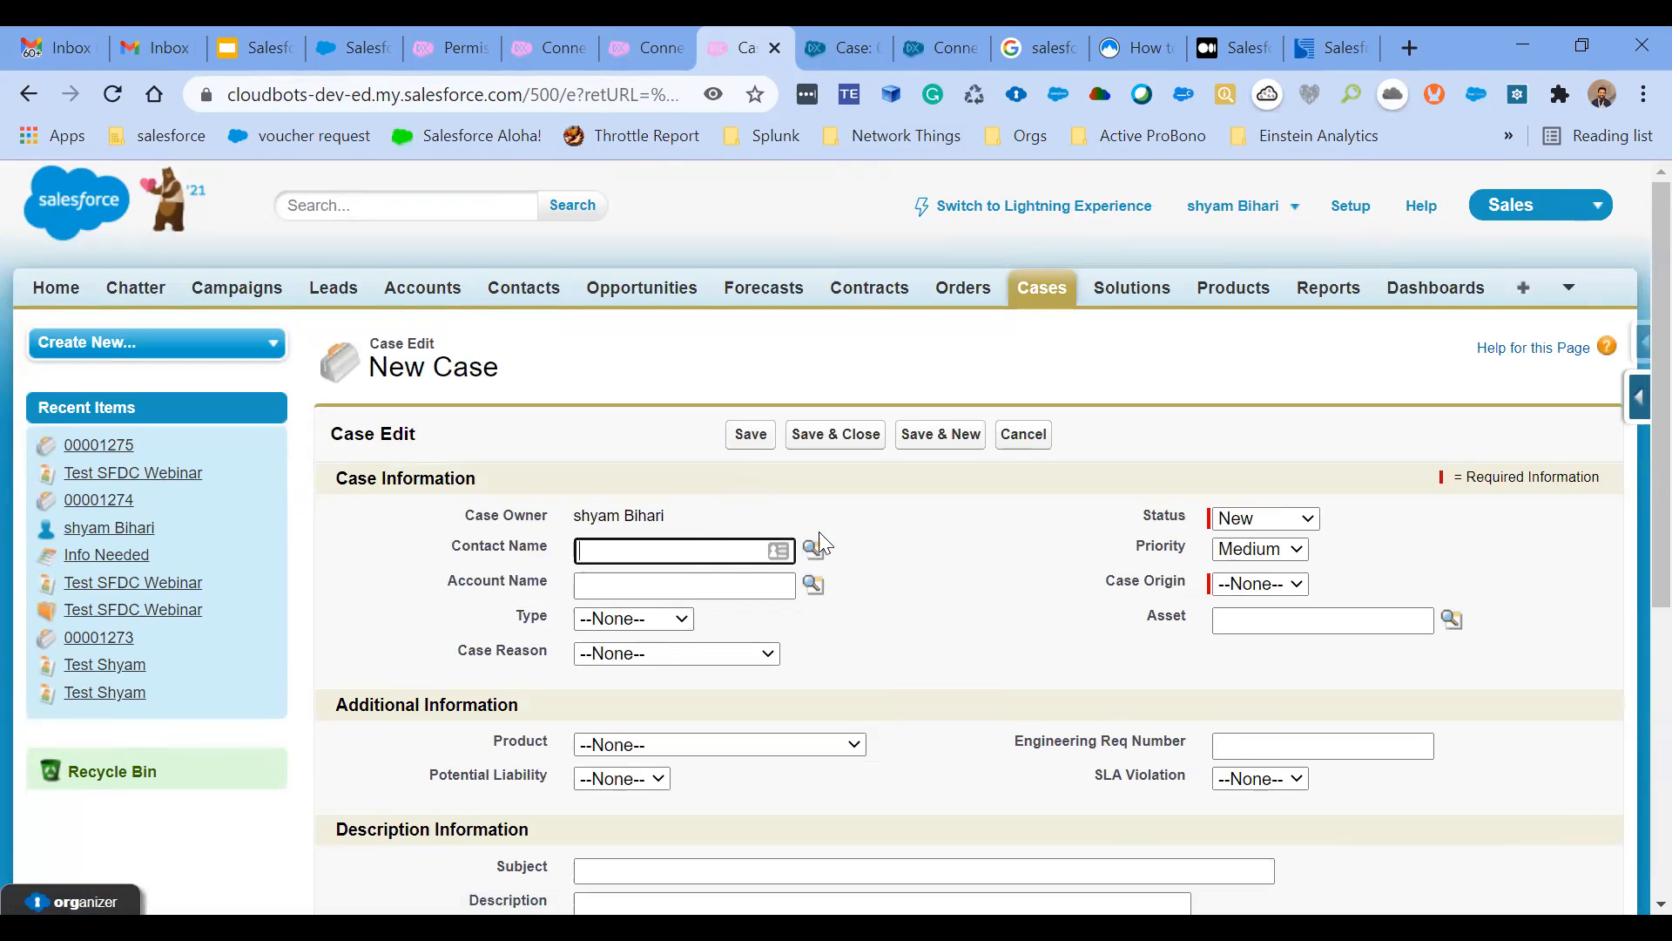
left_click(1257, 583)
left_click(1255, 629)
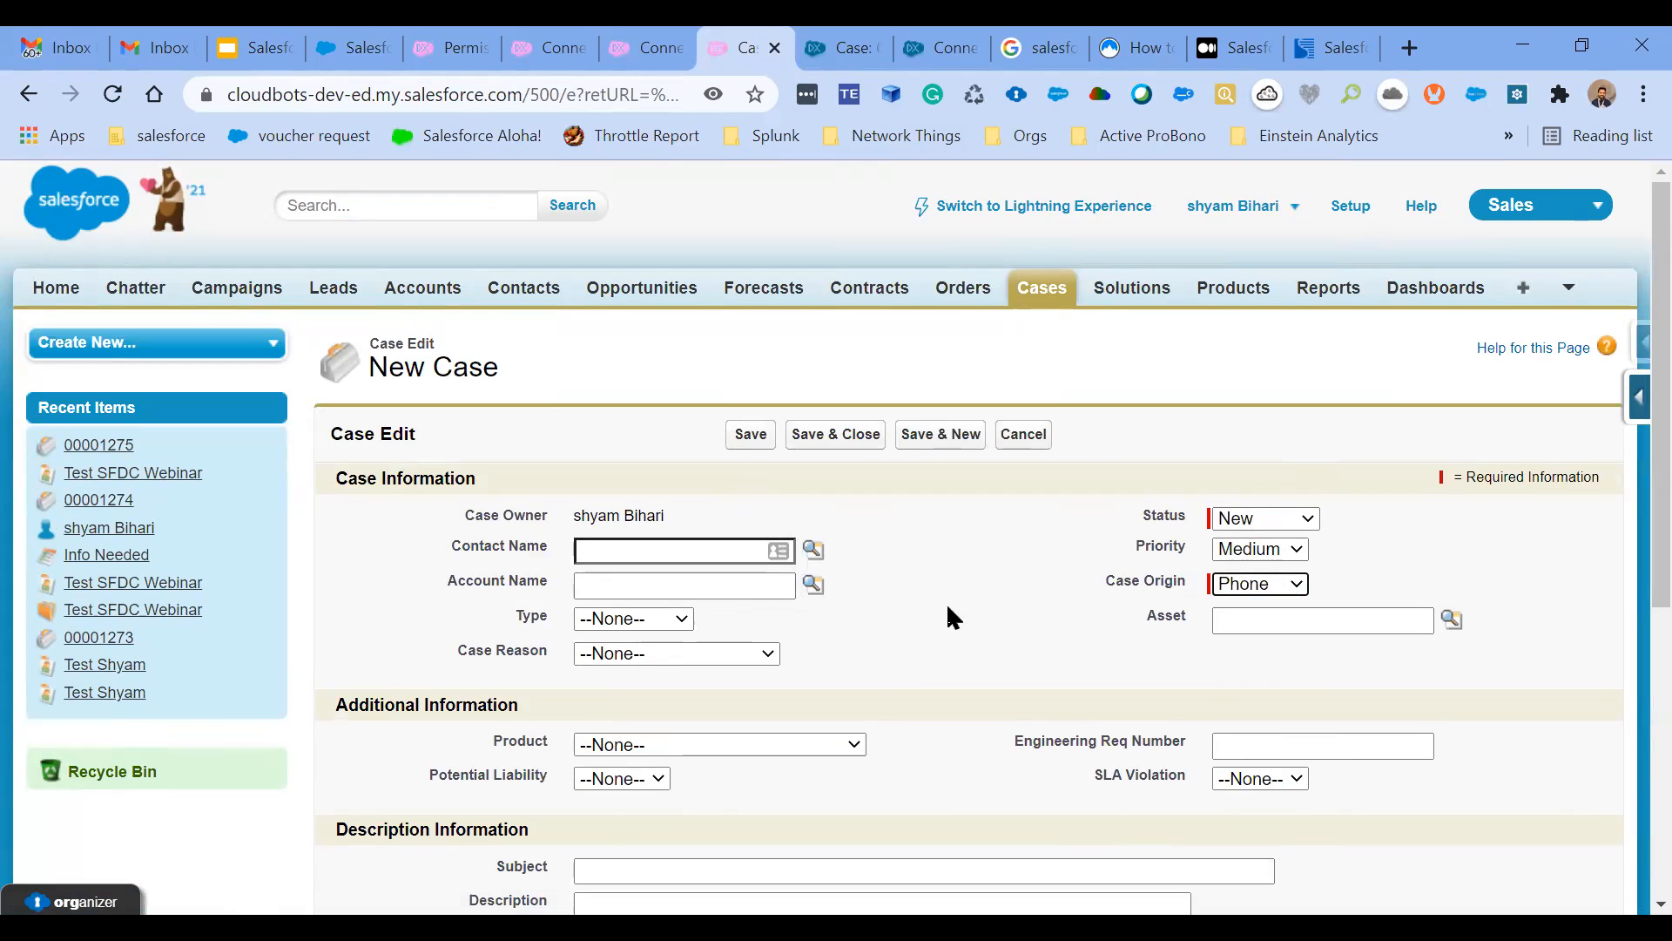
left_click(819, 592)
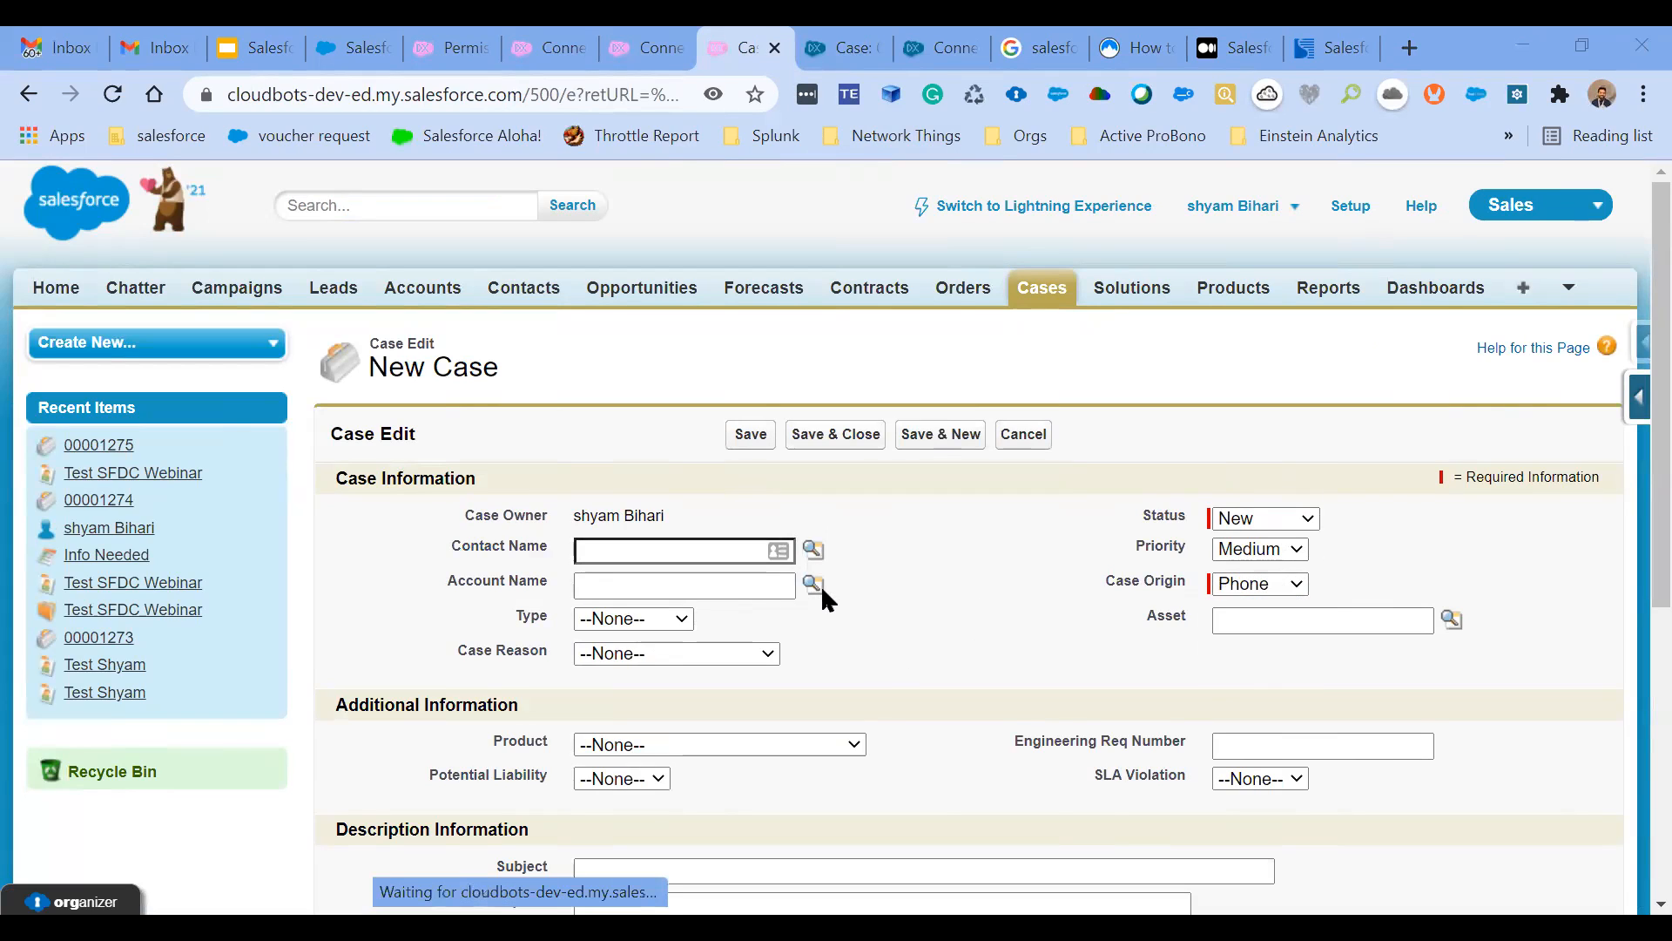
left_click(922, 620)
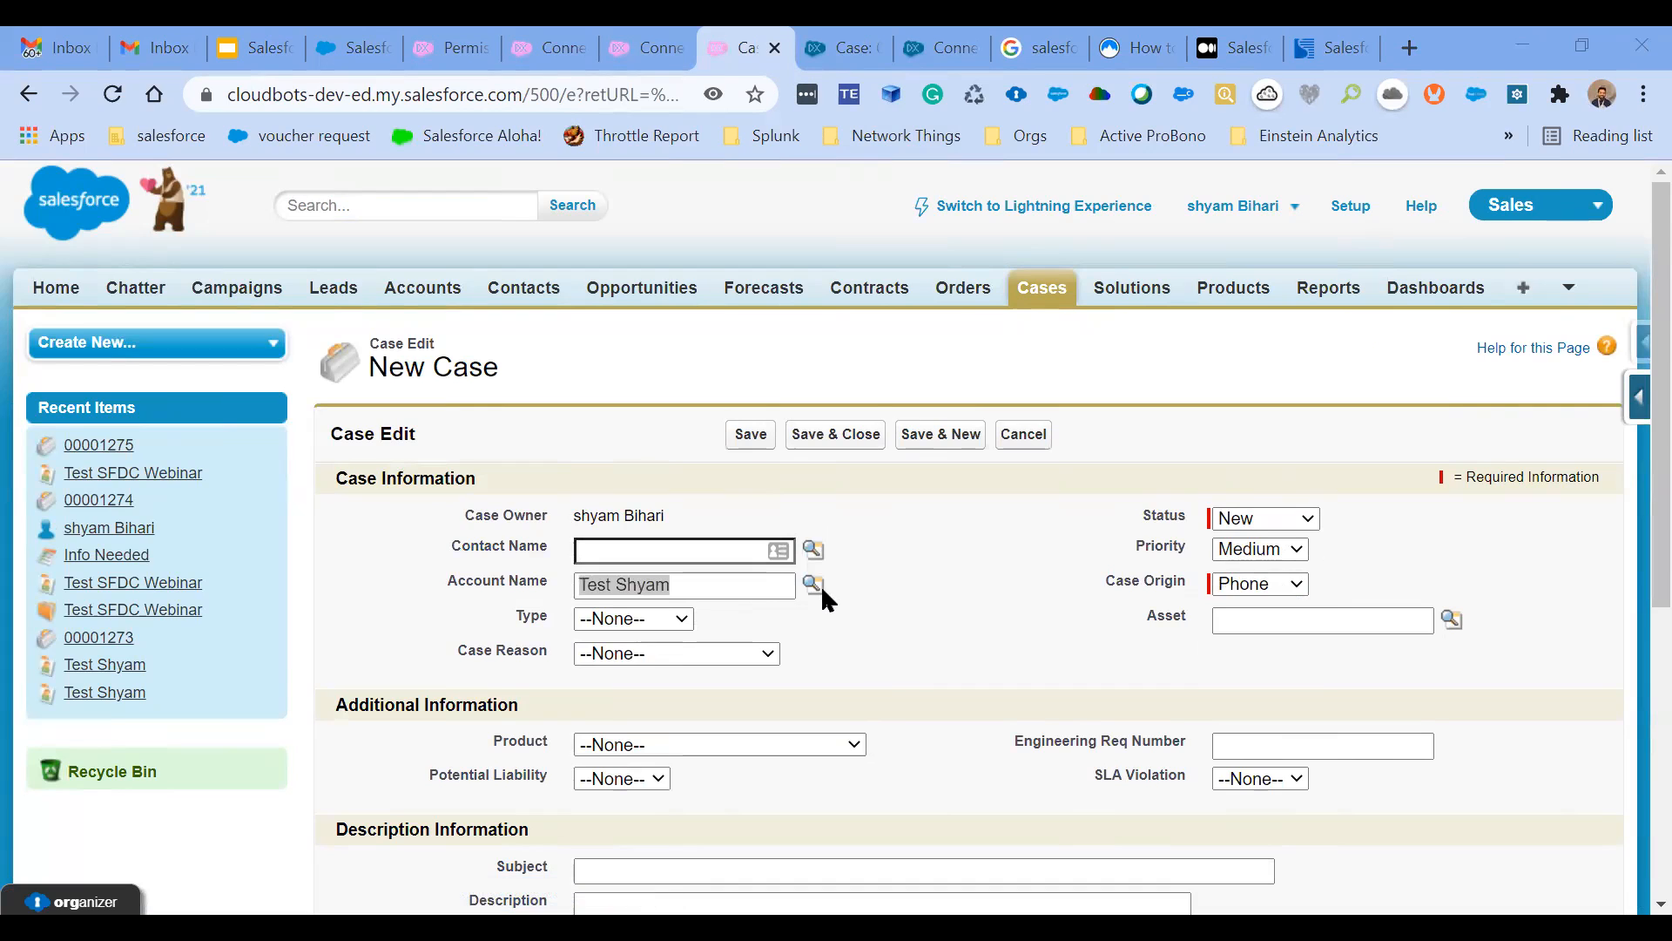
- Set the new case's Type to Electrical and its Case Reason to Equipment Complexity
scroll(928, 629, "down", 1)
left_click(660, 500)
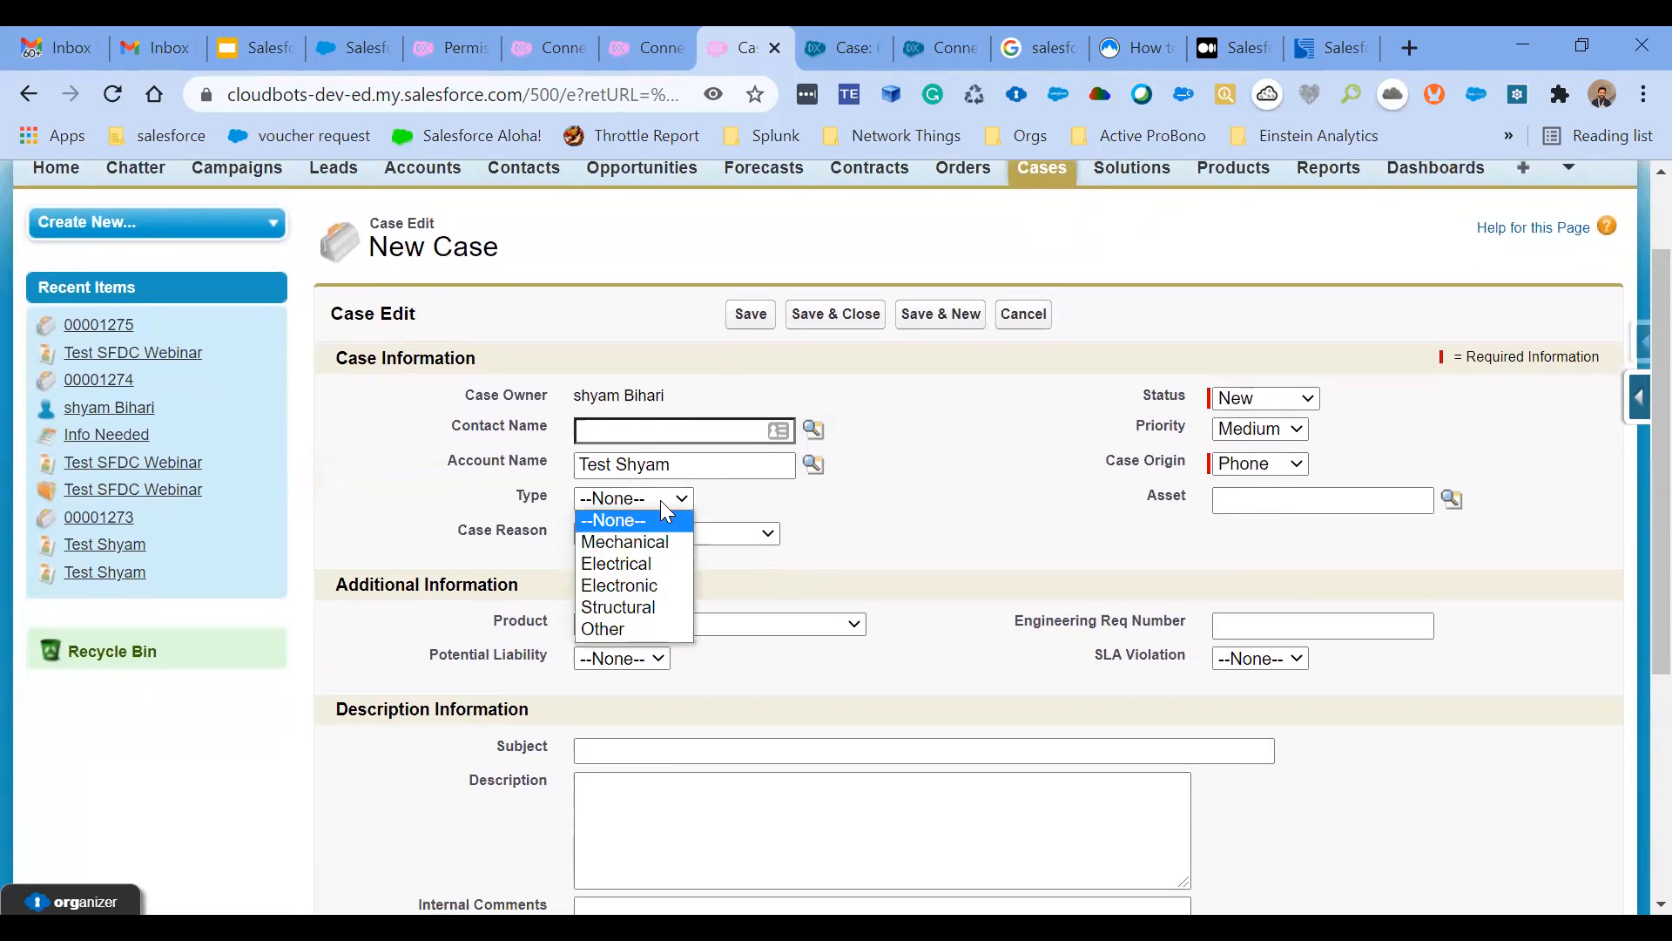
left_click(643, 566)
left_click(660, 535)
left_click(664, 601)
- Enter "Test SFDC" as the case subject and save the case
left_click(647, 749)
type("Test")
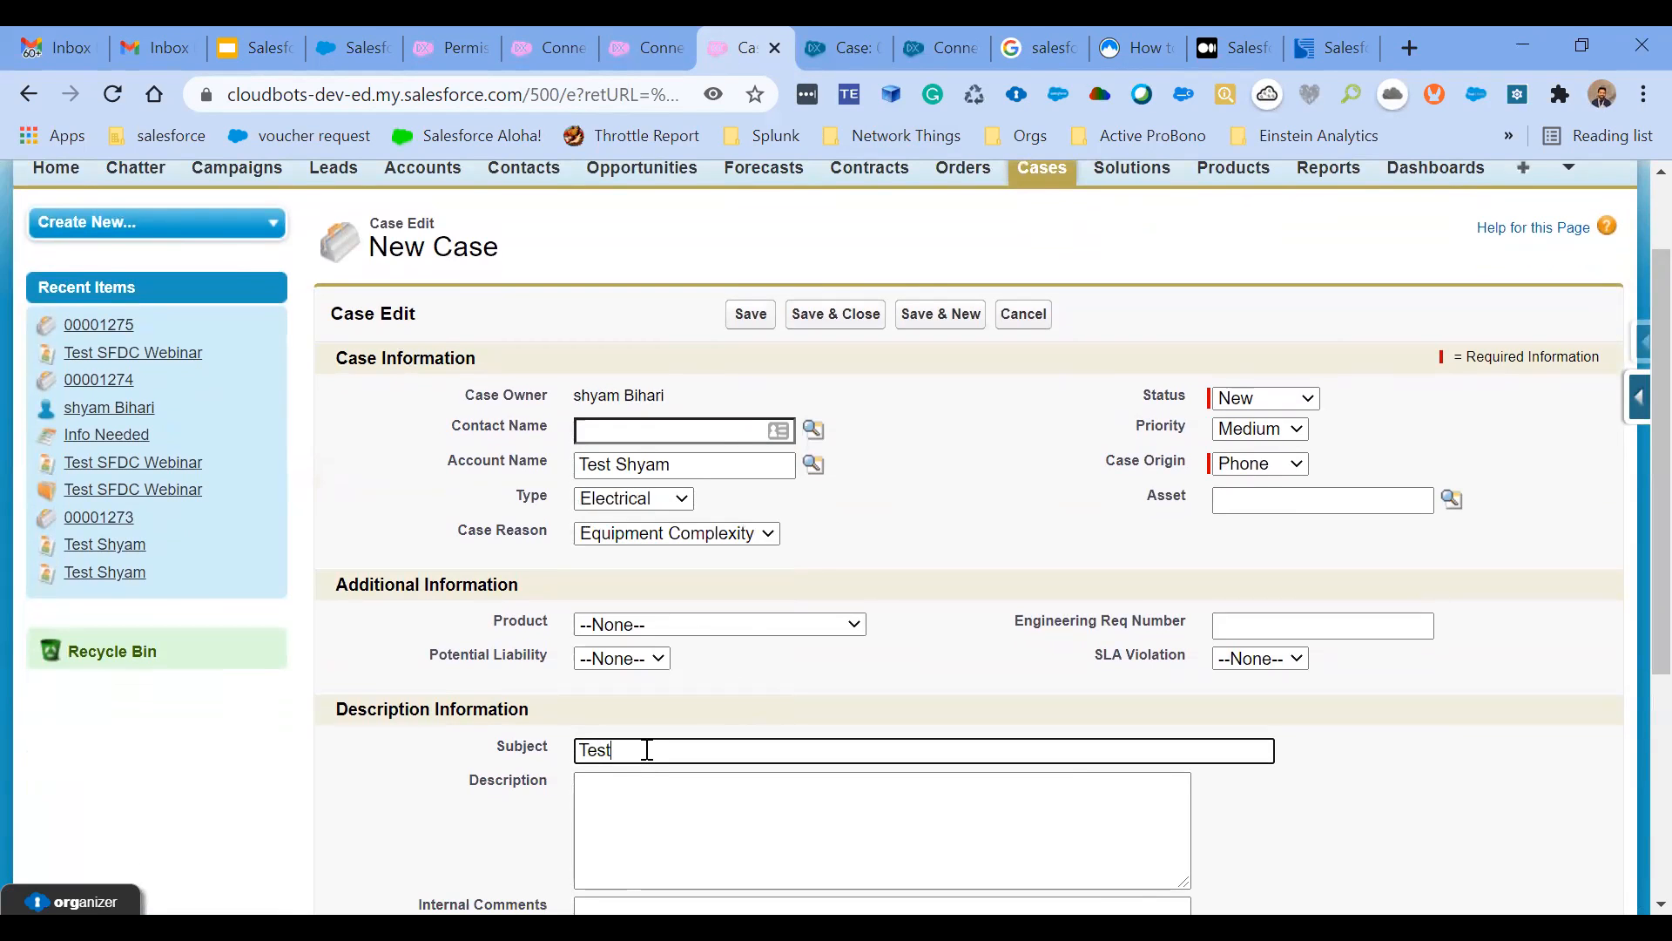
type(" SFDC")
left_click(857, 695)
scroll(857, 695, "down", 2)
scroll(746, 366, "up", 2)
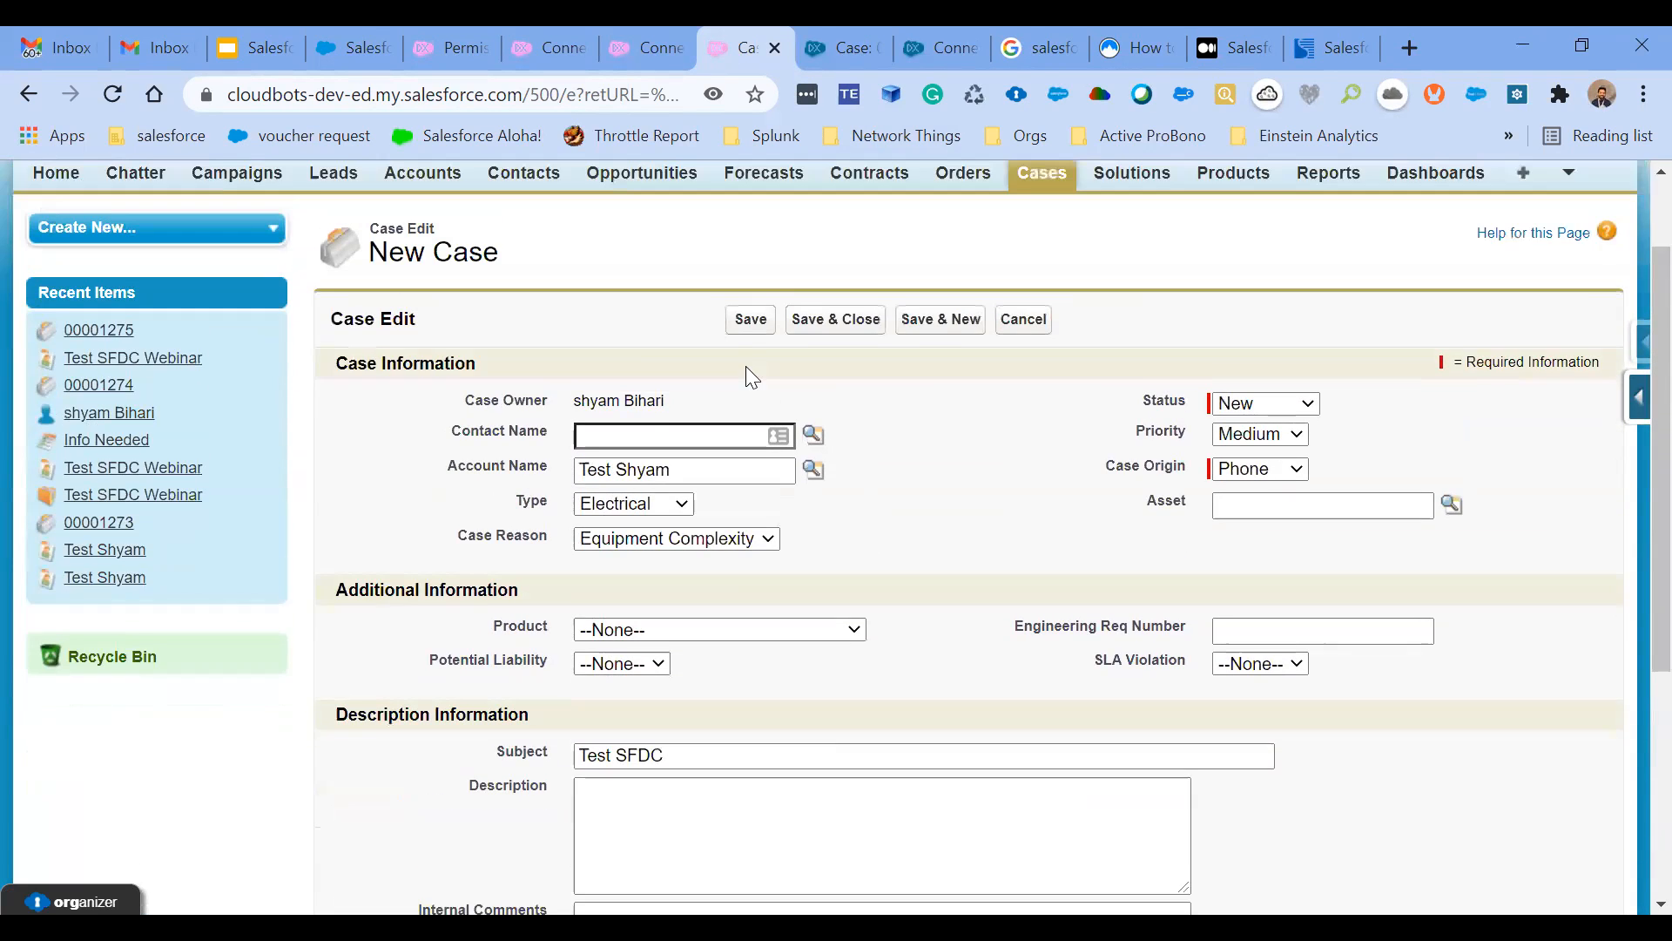
left_click(747, 384)
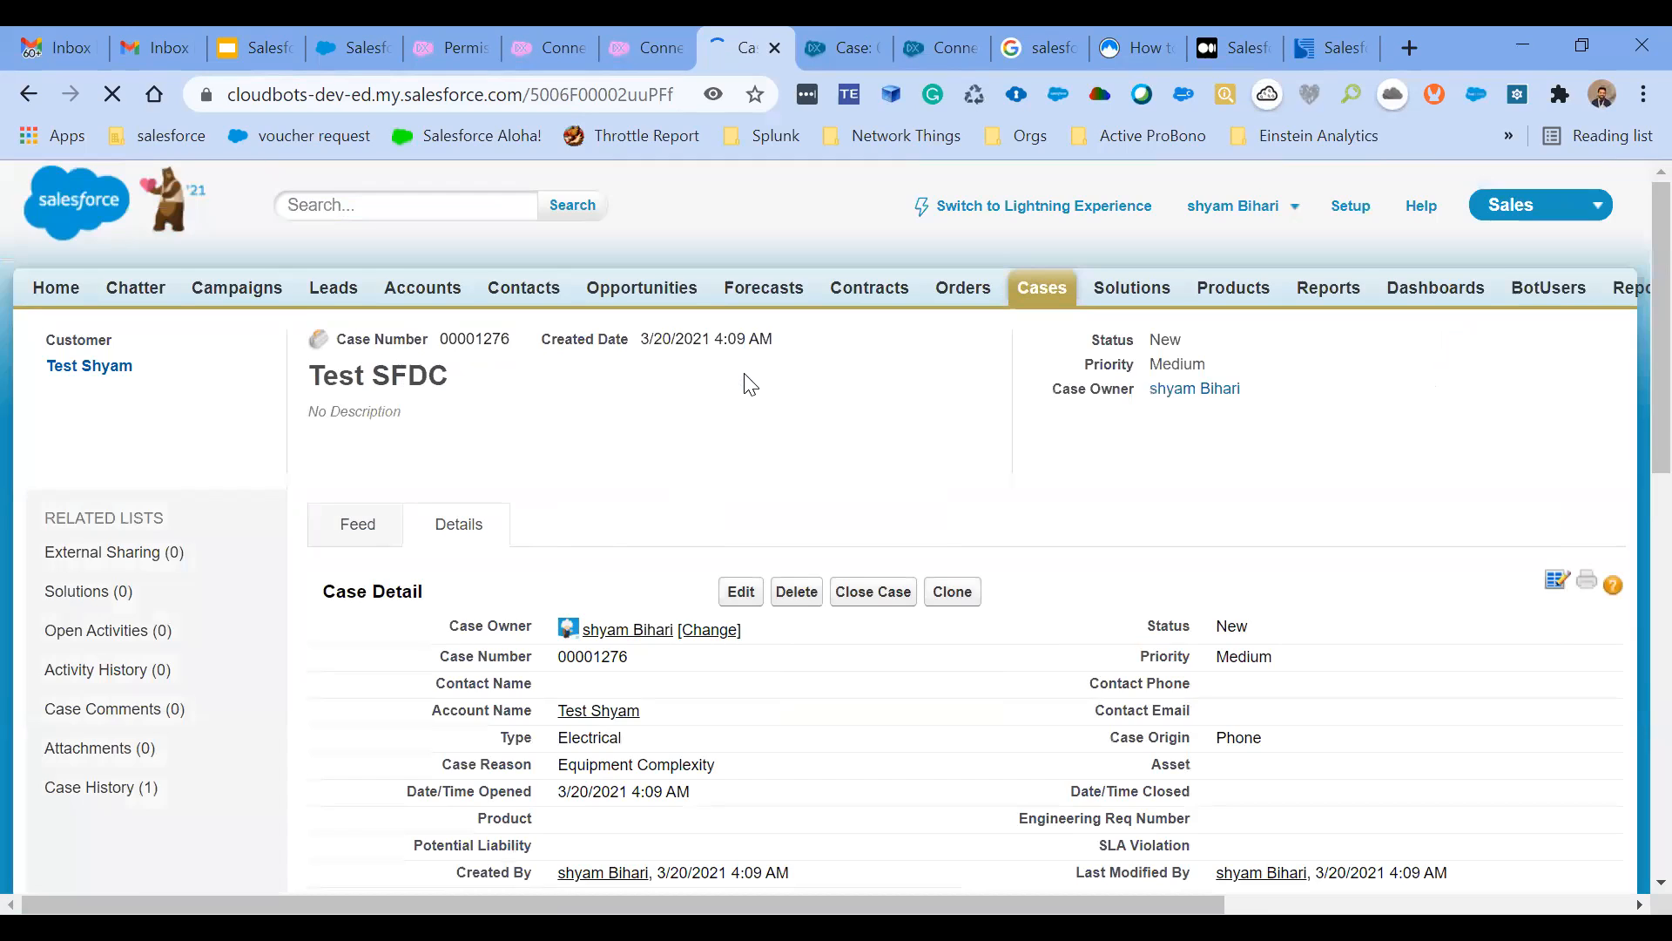
- Review the saved Test SFDC case's details and its External Sharing section
scroll(751, 384, "down", 2)
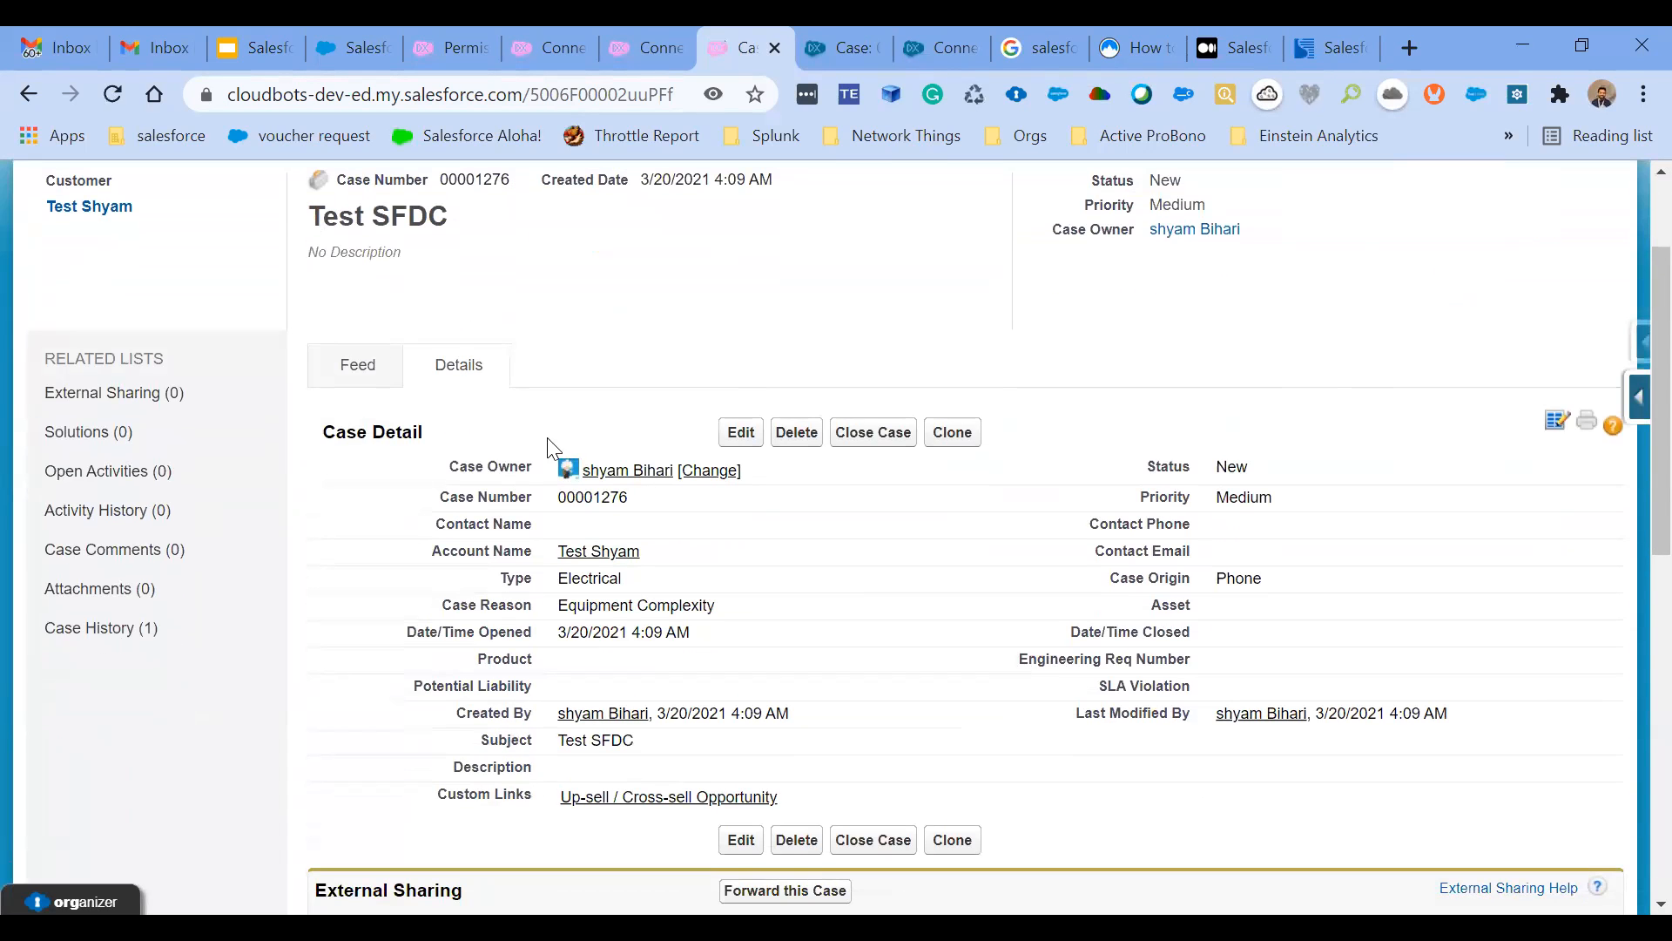
scroll(791, 509, "down", 3)
scroll(792, 510, "up", 3)
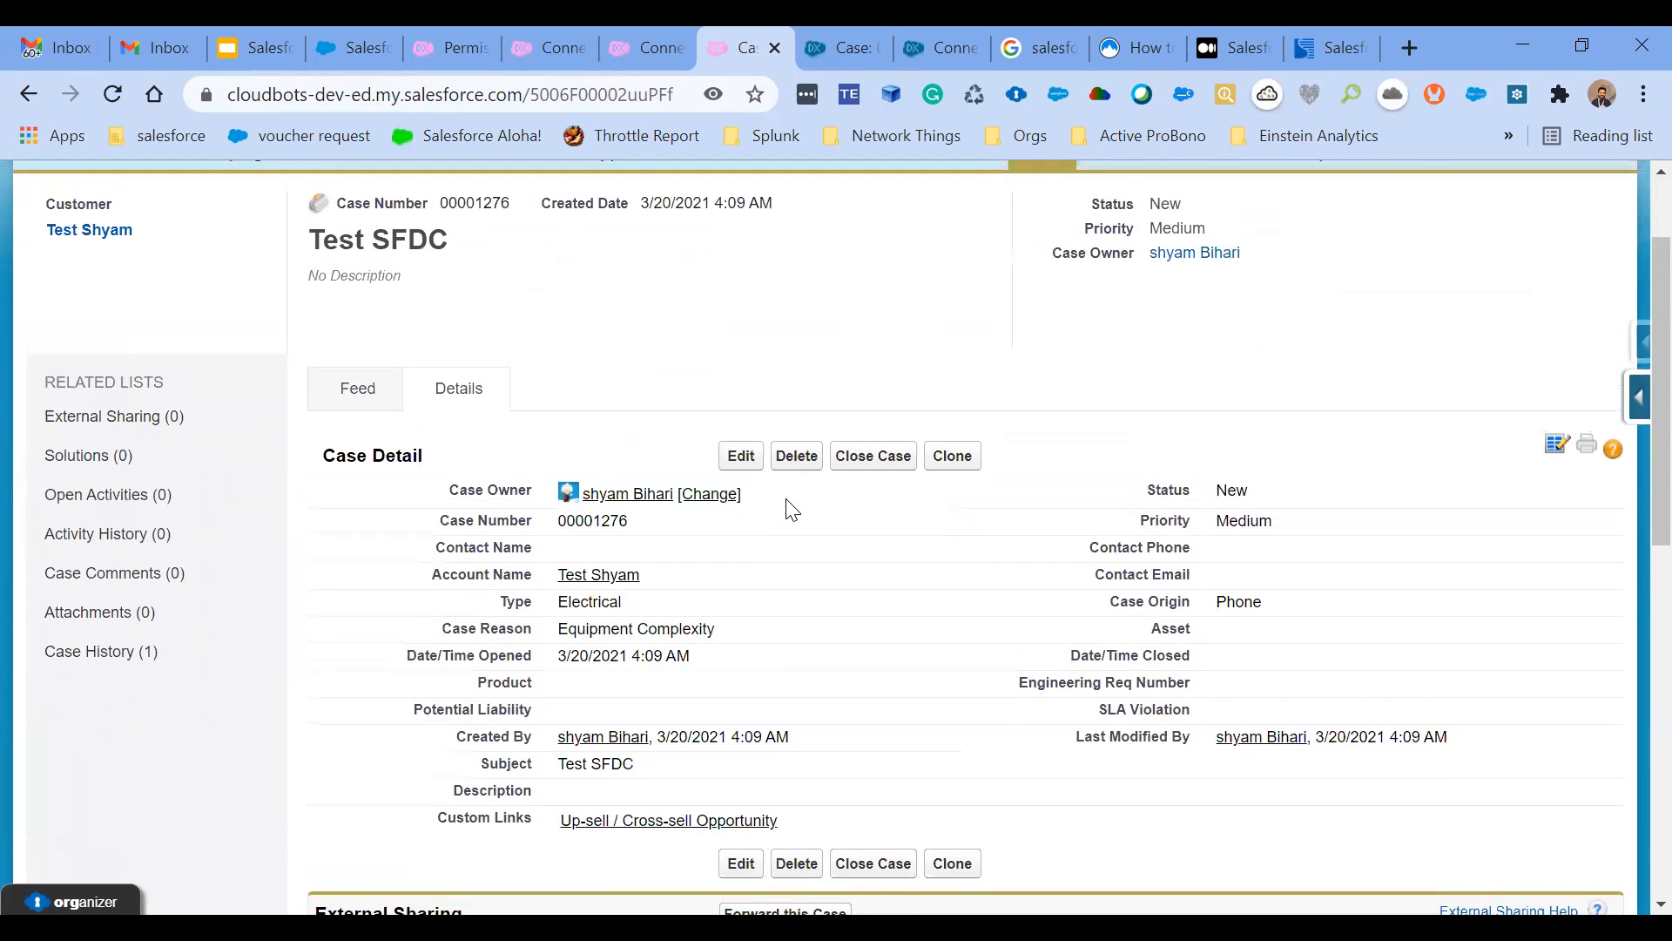
scroll(791, 509, "up", 2)
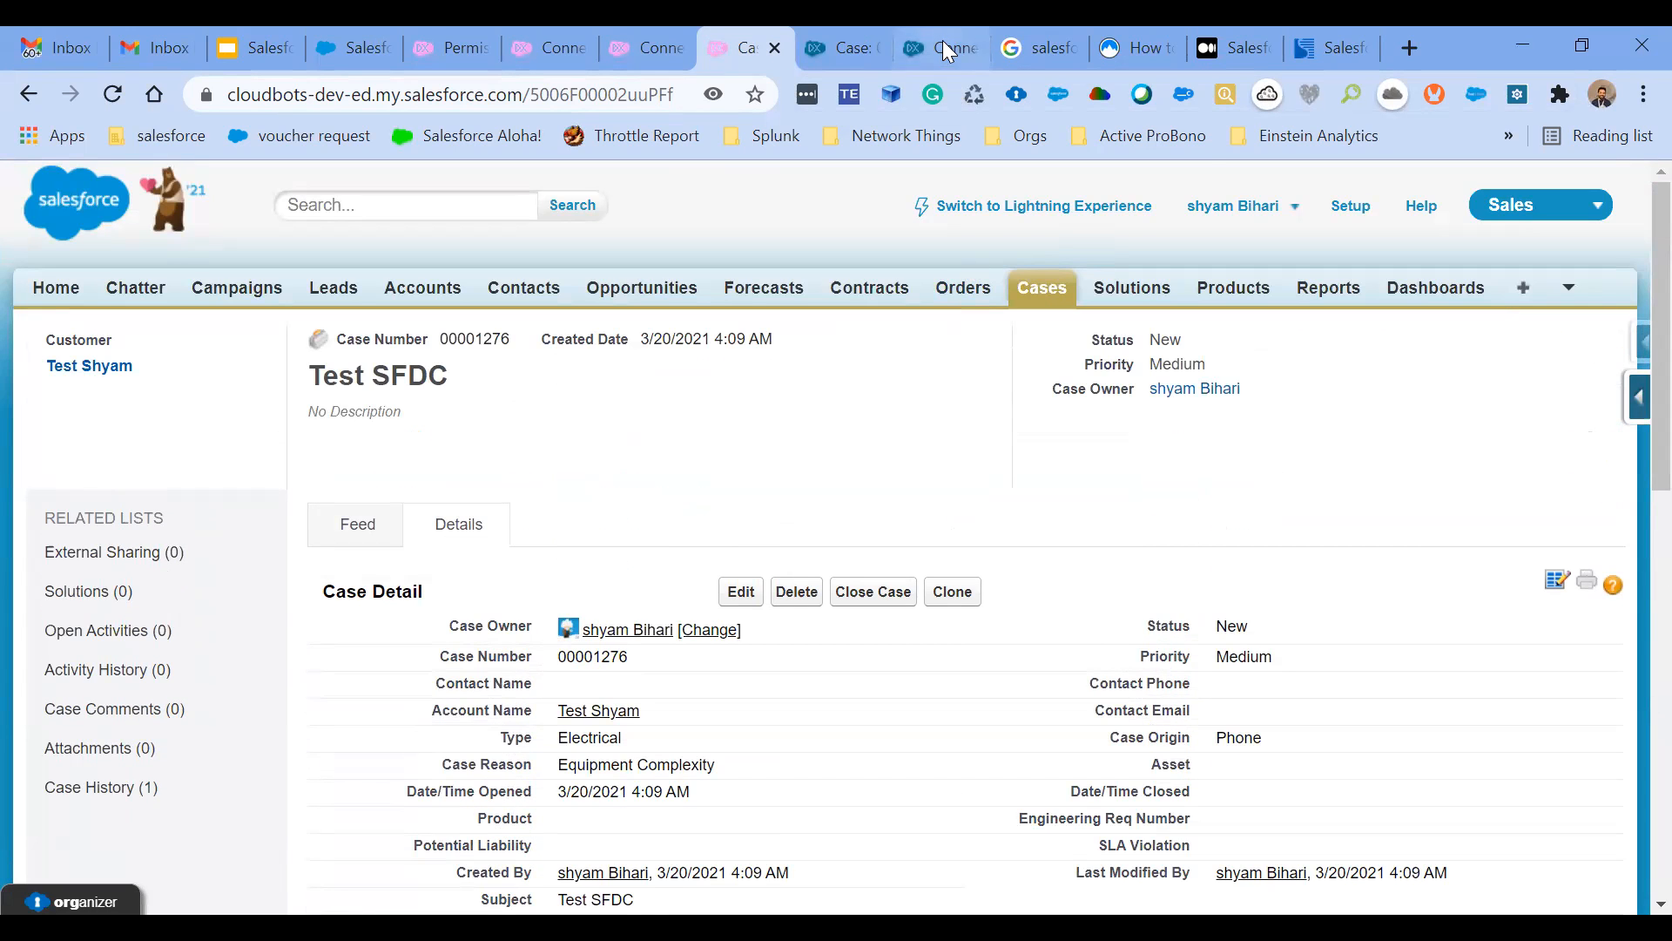
- Switch to the partner org, show the S2S Cases list view, and examine the newest case received from Doctor4cloud
left_click(840, 35)
scroll(1011, 265, "up", 5)
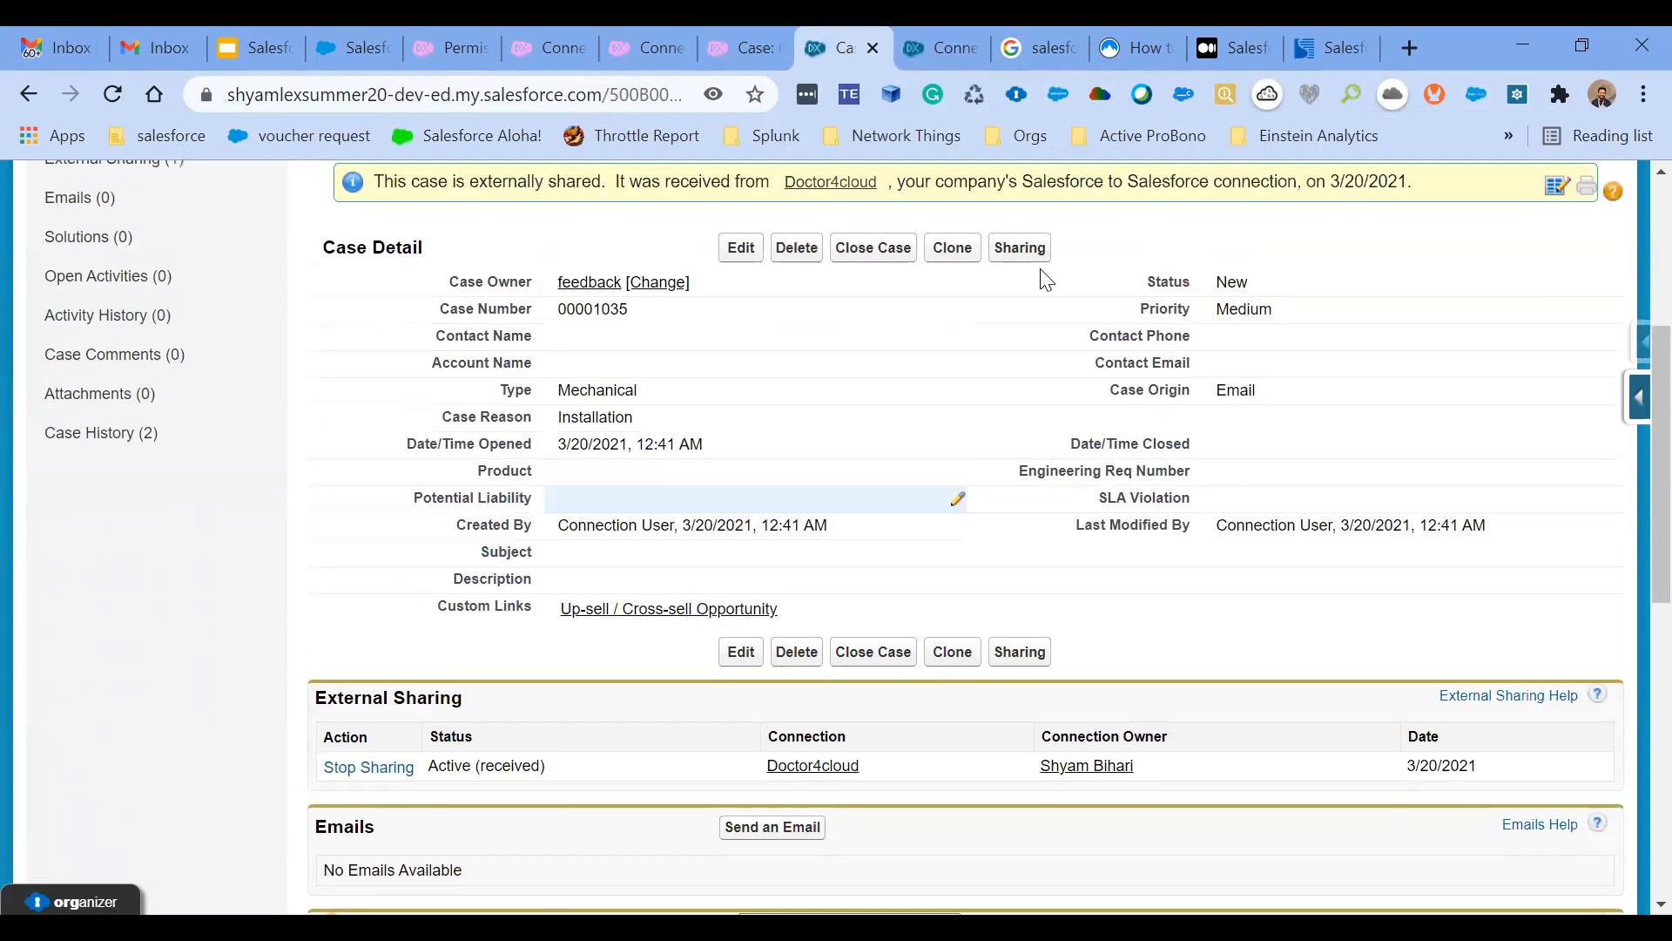
left_click(1043, 292)
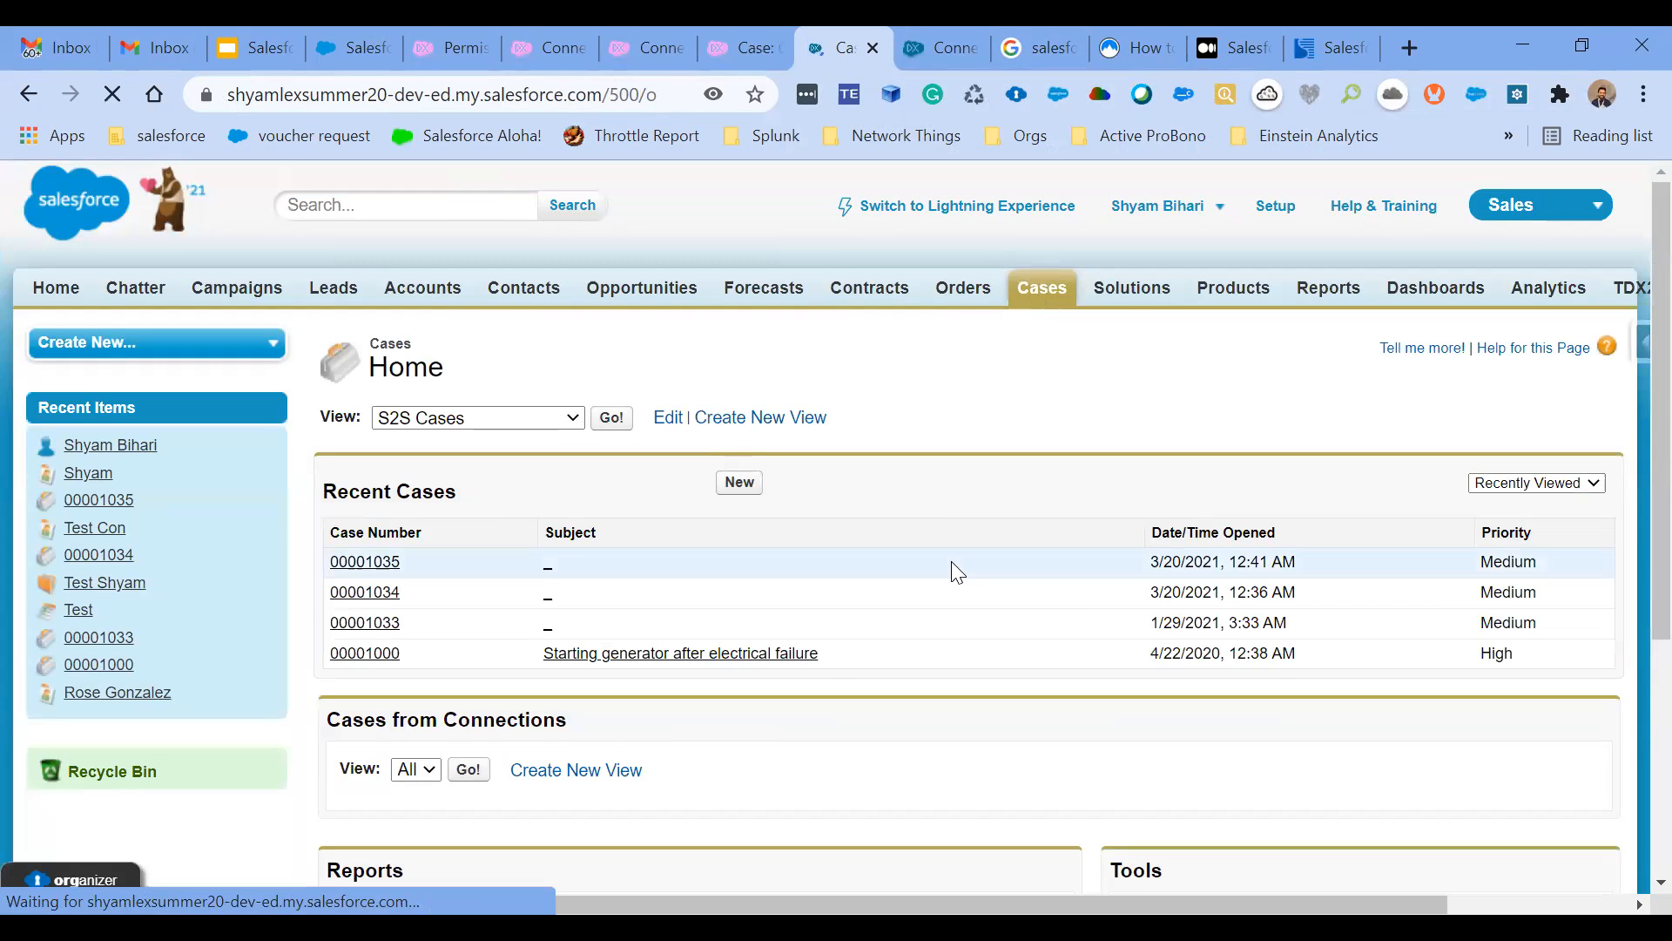
left_click(613, 420)
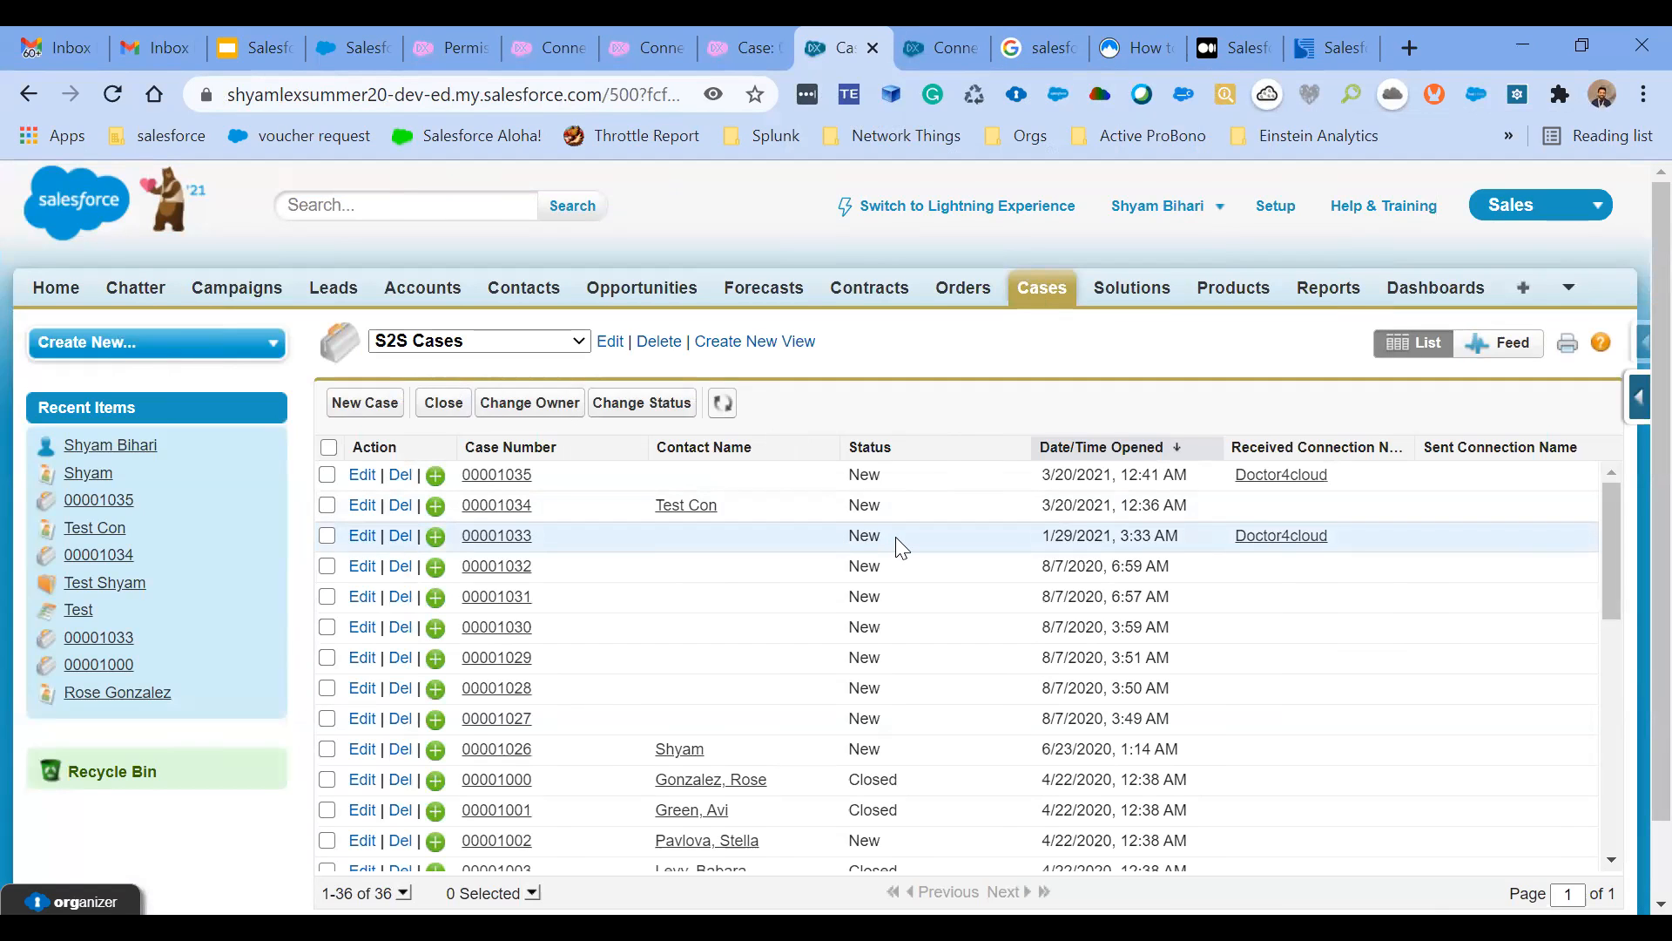
left_click(496, 476)
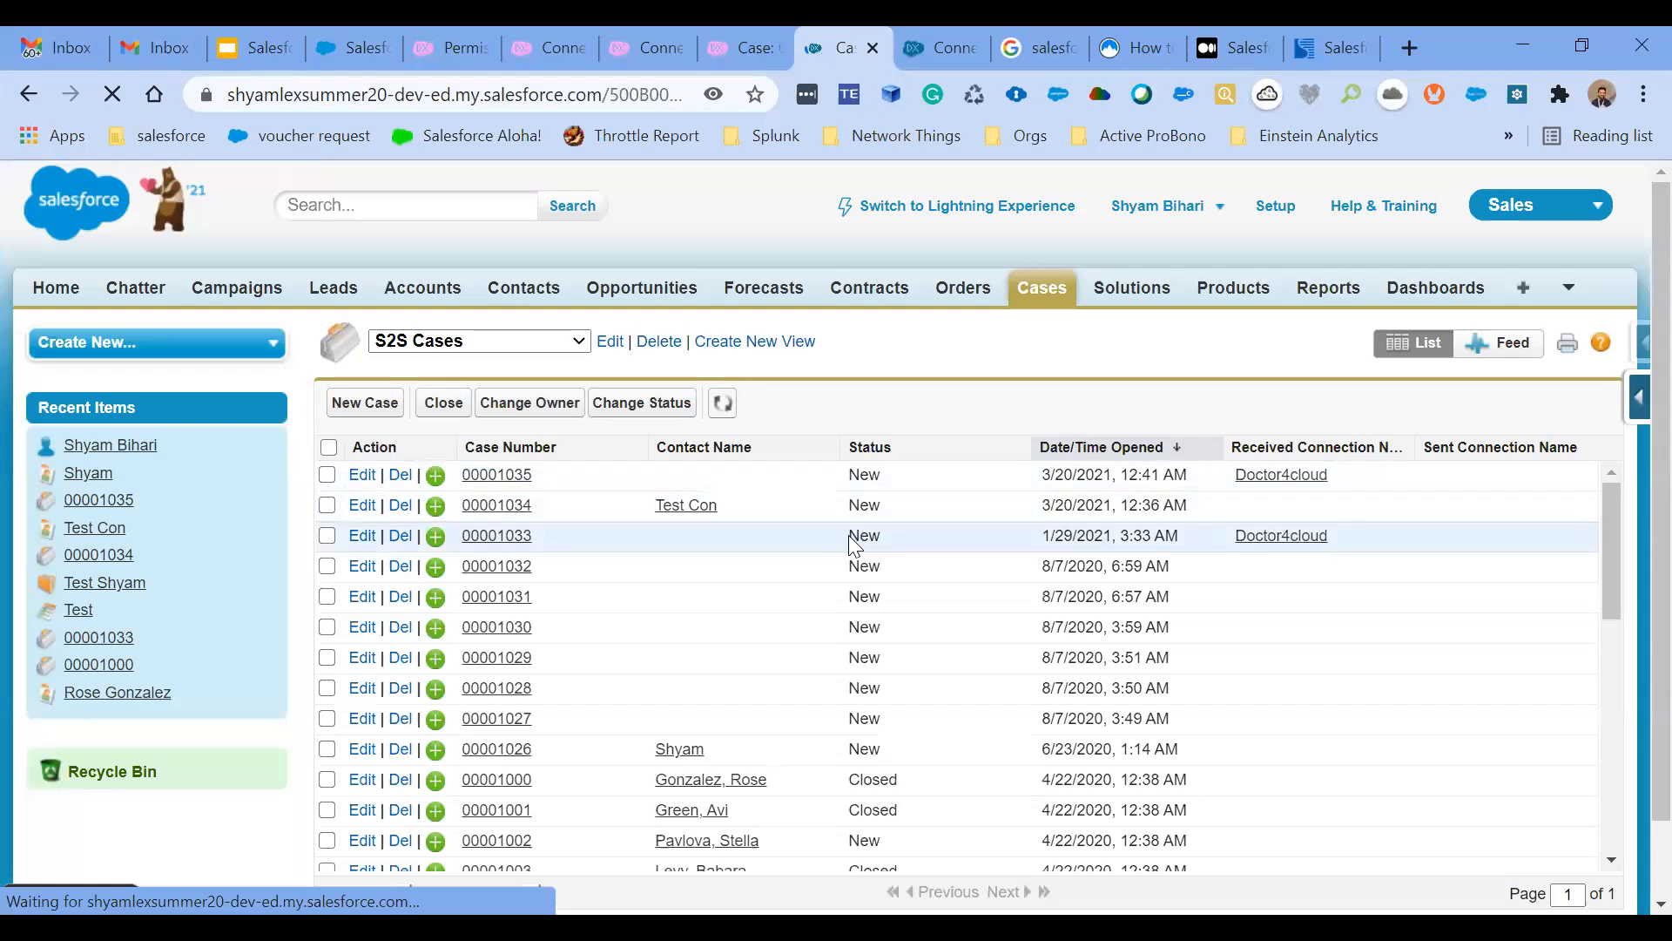
scroll(853, 546, "down", 3)
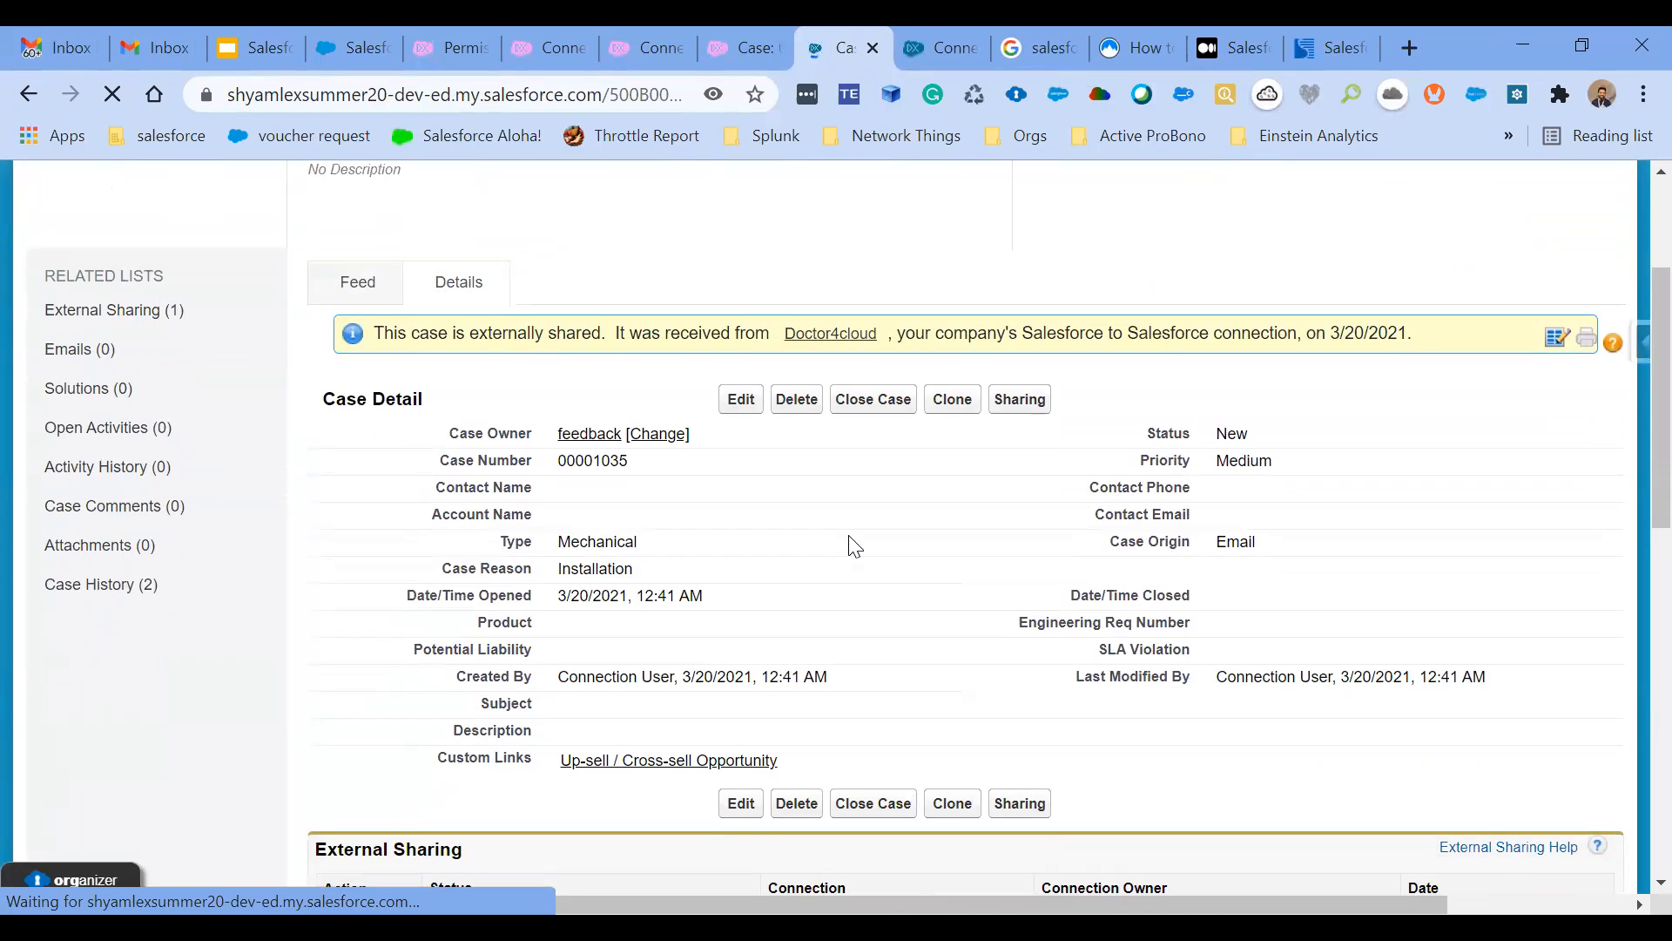
- Compare the Test SFDC case in the publishing org with the received case in the partner org
left_click(748, 31)
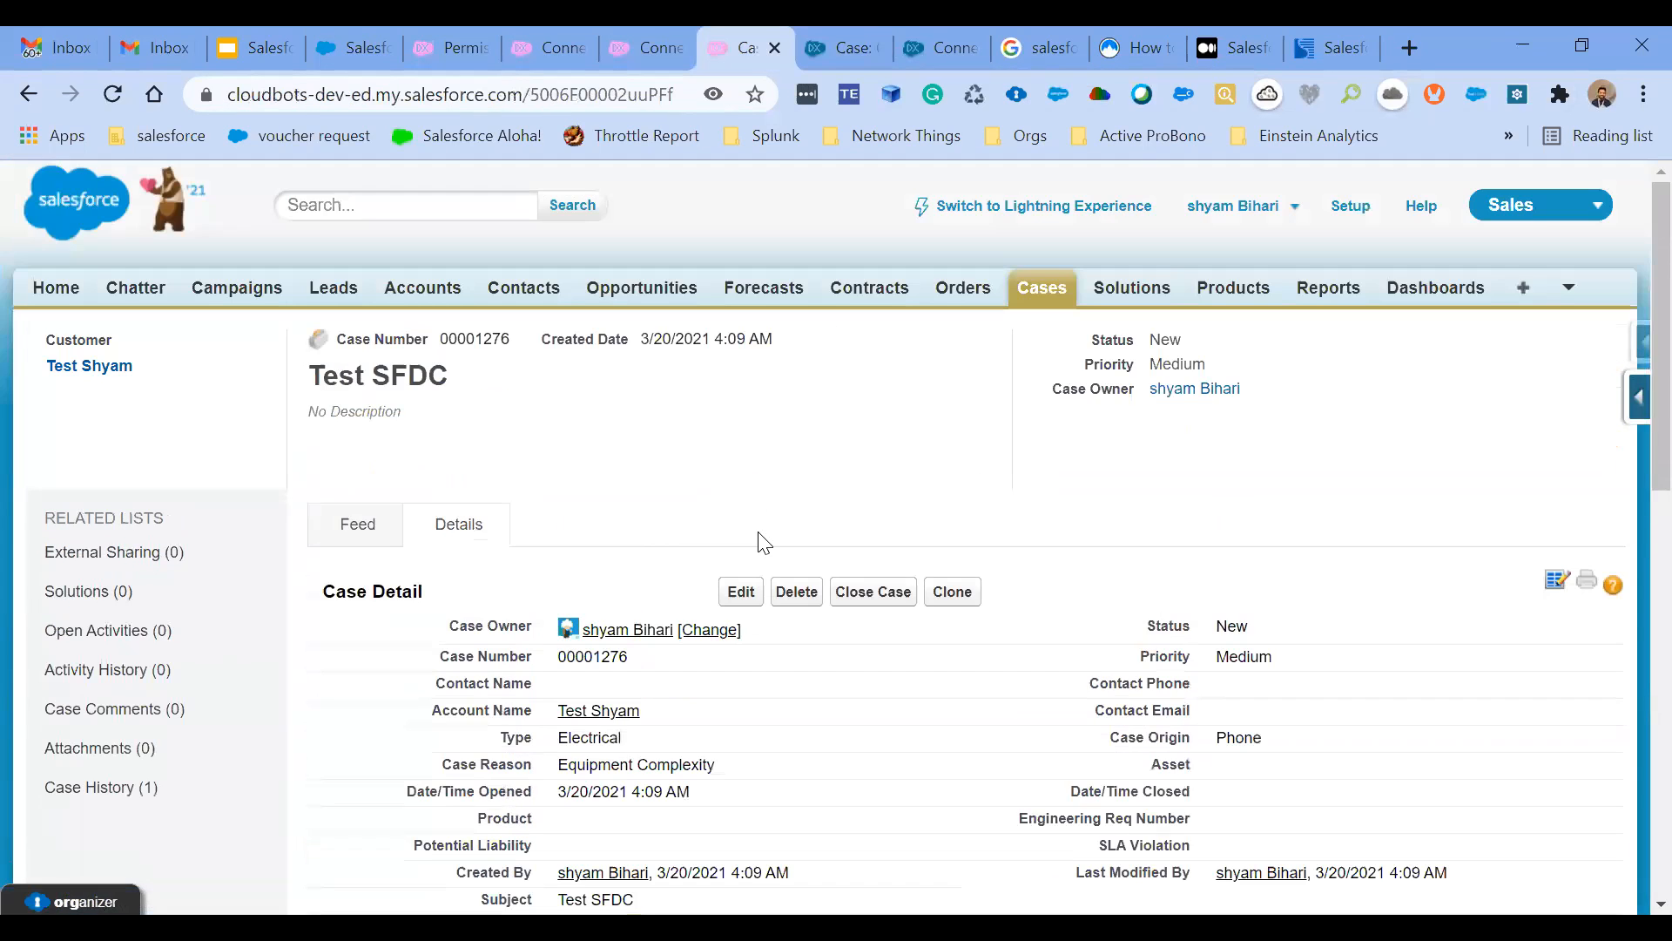
scroll(718, 704, "down", 1)
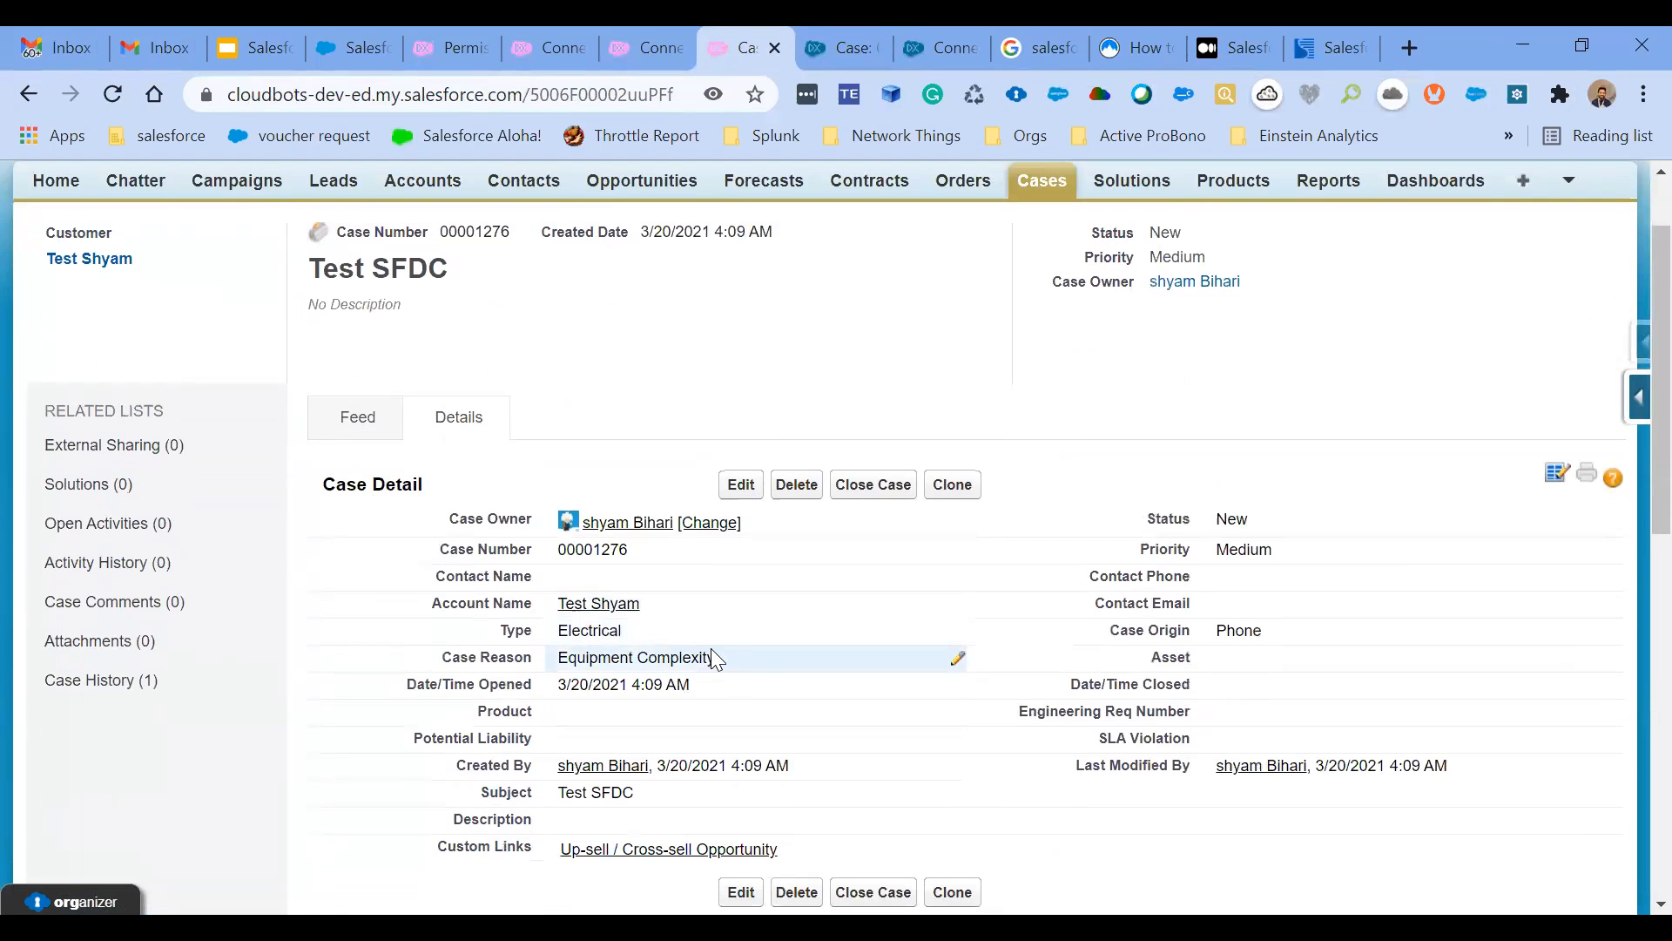
left_click(834, 48)
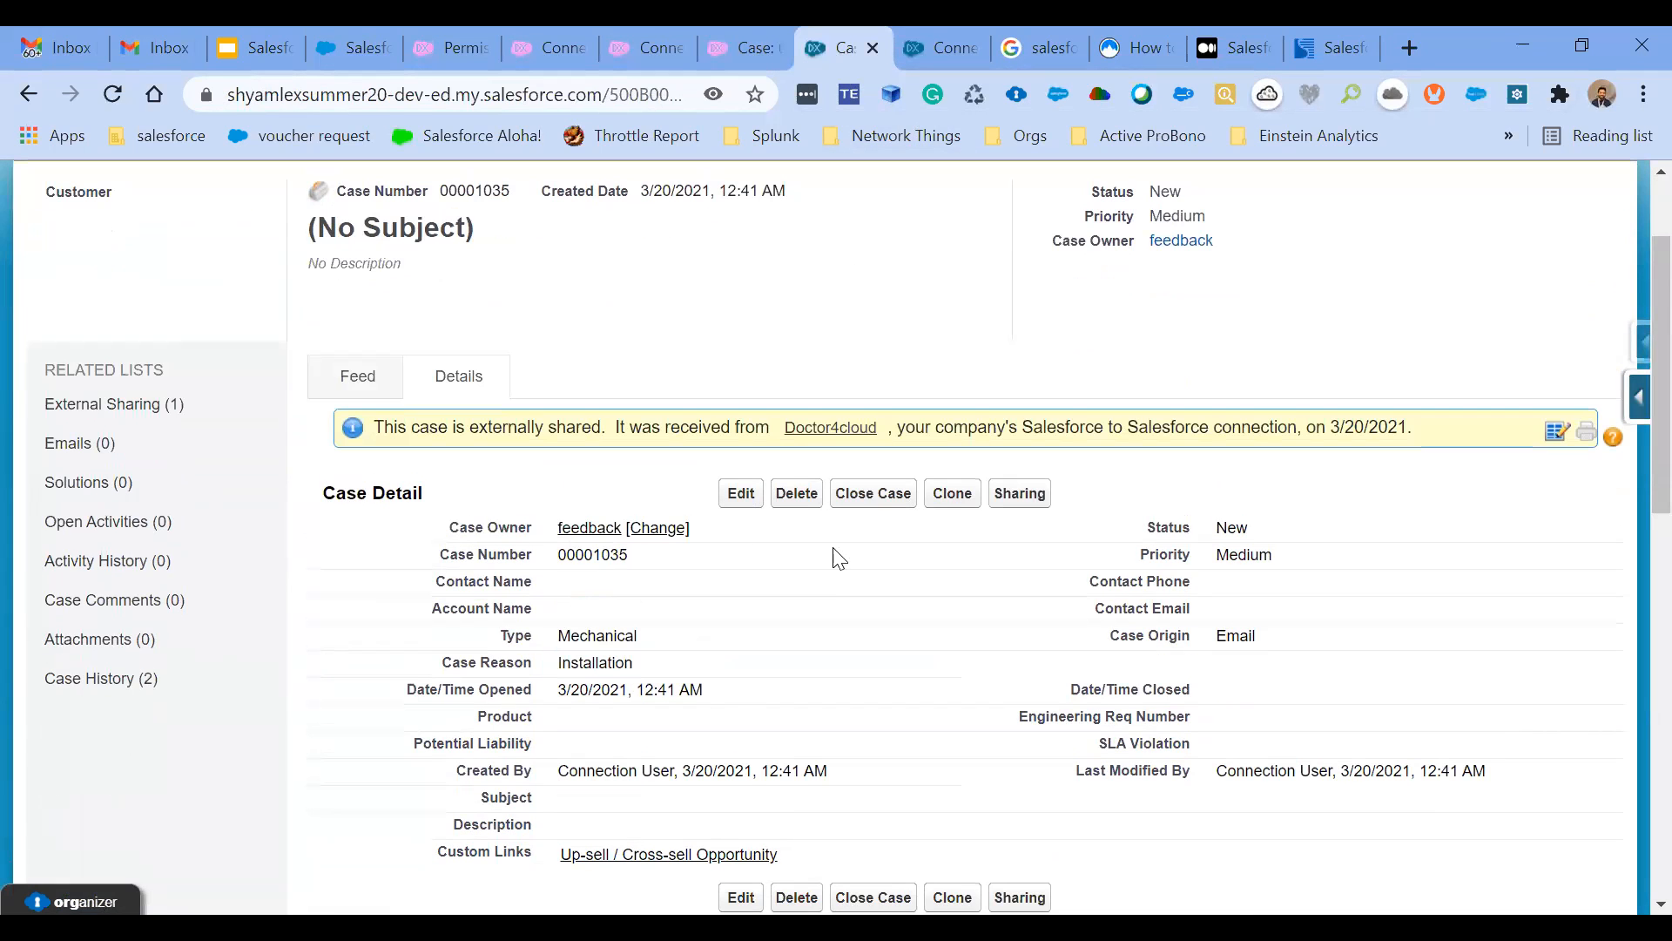
- Show the All Open Cases list view in the partner org and sort it by Date/Time Opened, newest first
scroll(900, 482, "up", 2)
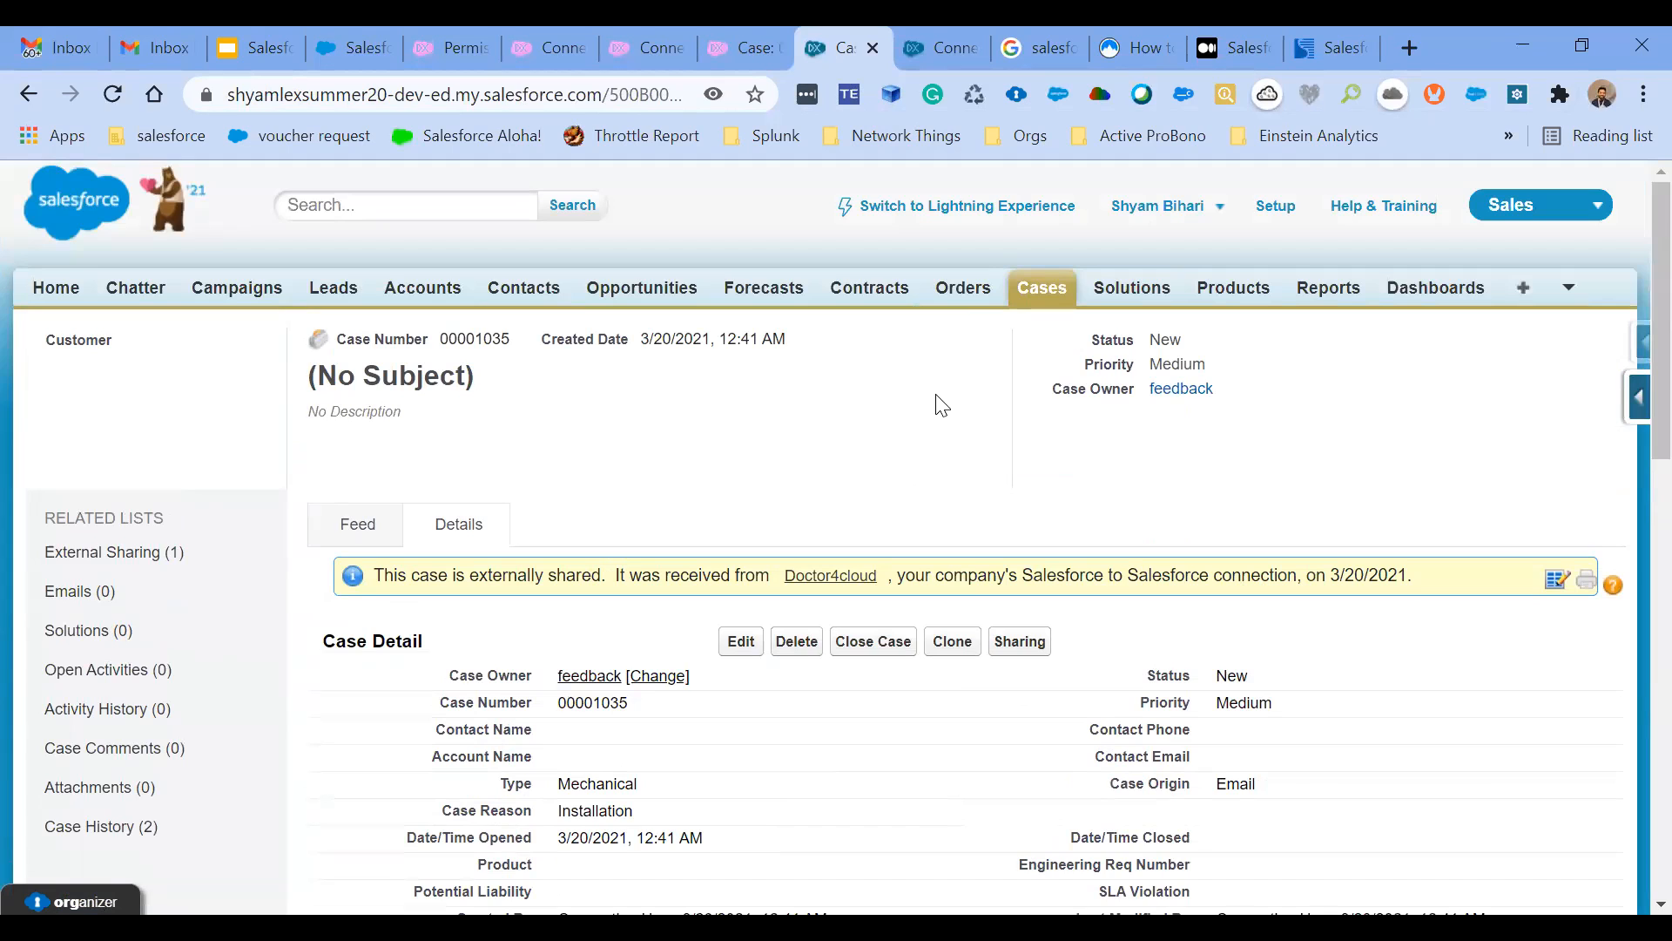
left_click(1043, 296)
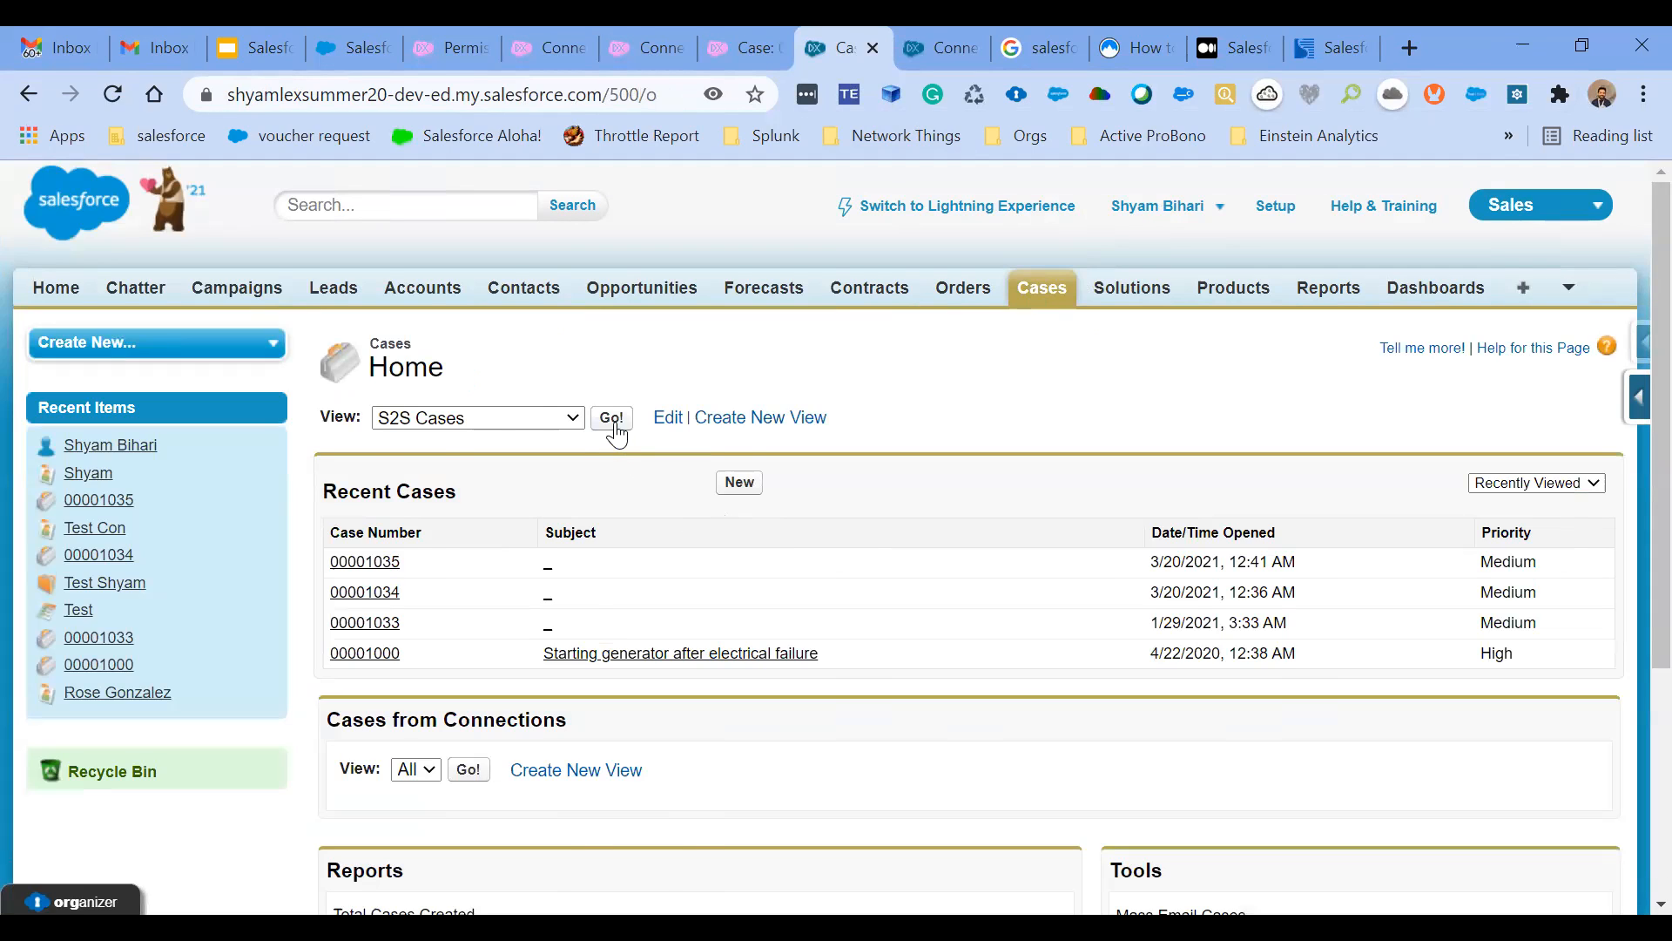
left_click(546, 419)
left_click(584, 379)
left_click(584, 418)
left_click(545, 459)
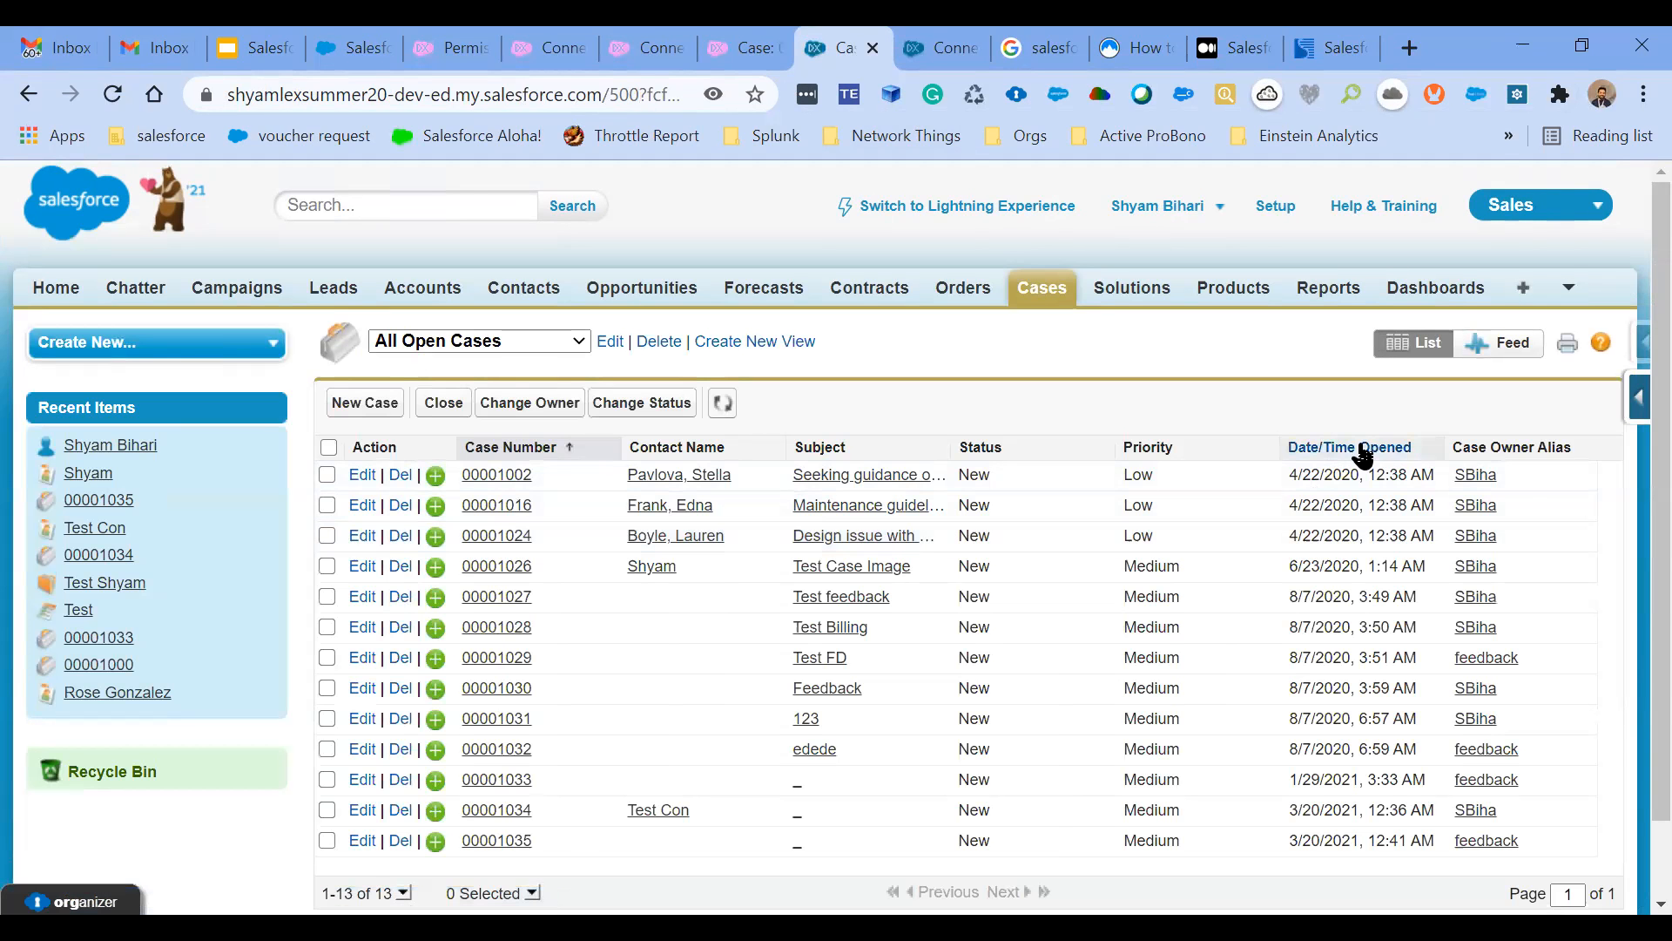
left_click(1360, 452)
left_click(1355, 453)
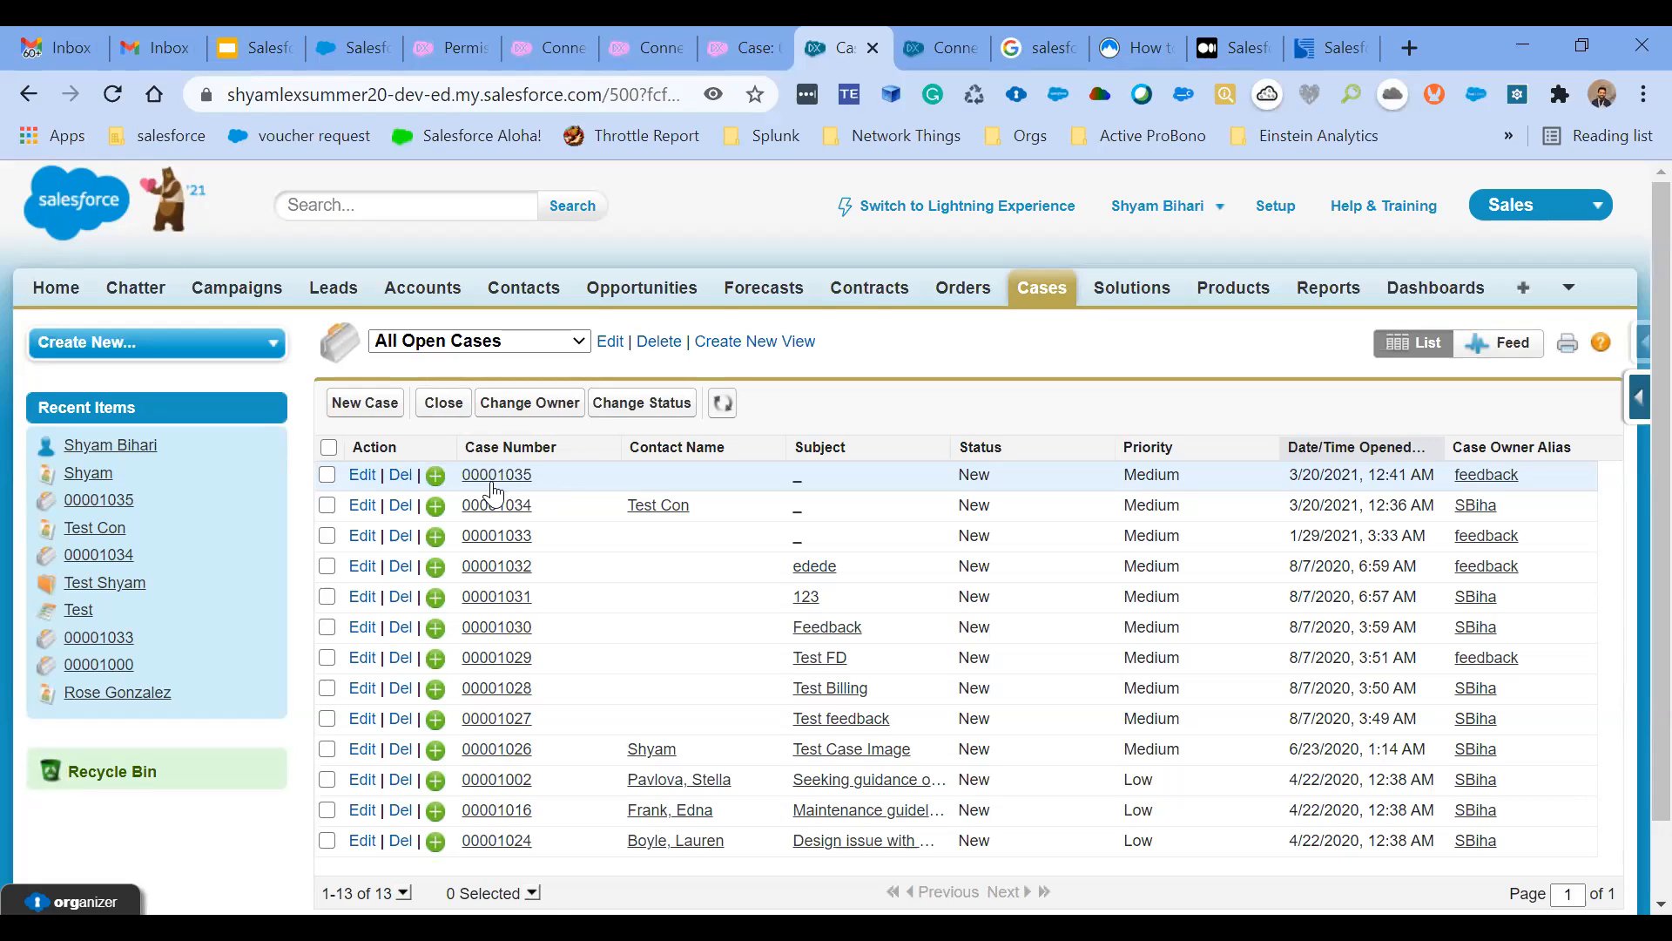
- Open the newest case in the partner org's All Open Cases list and examine its details and External Sharing section
left_click(489, 483)
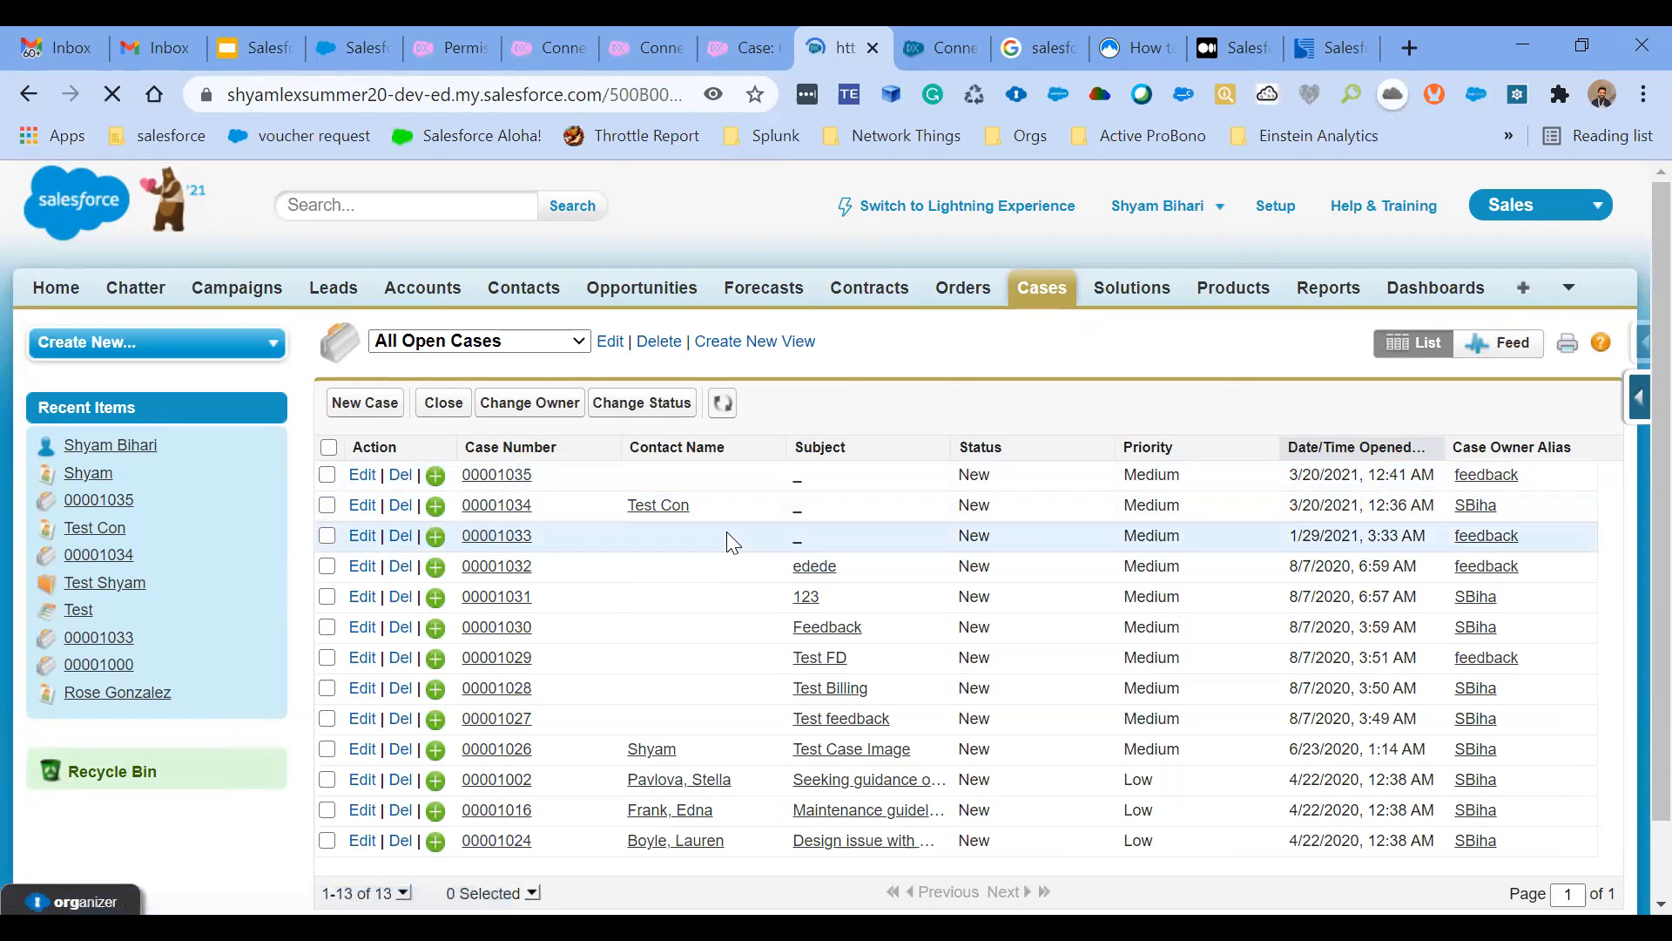
scroll(732, 542, "down", 3)
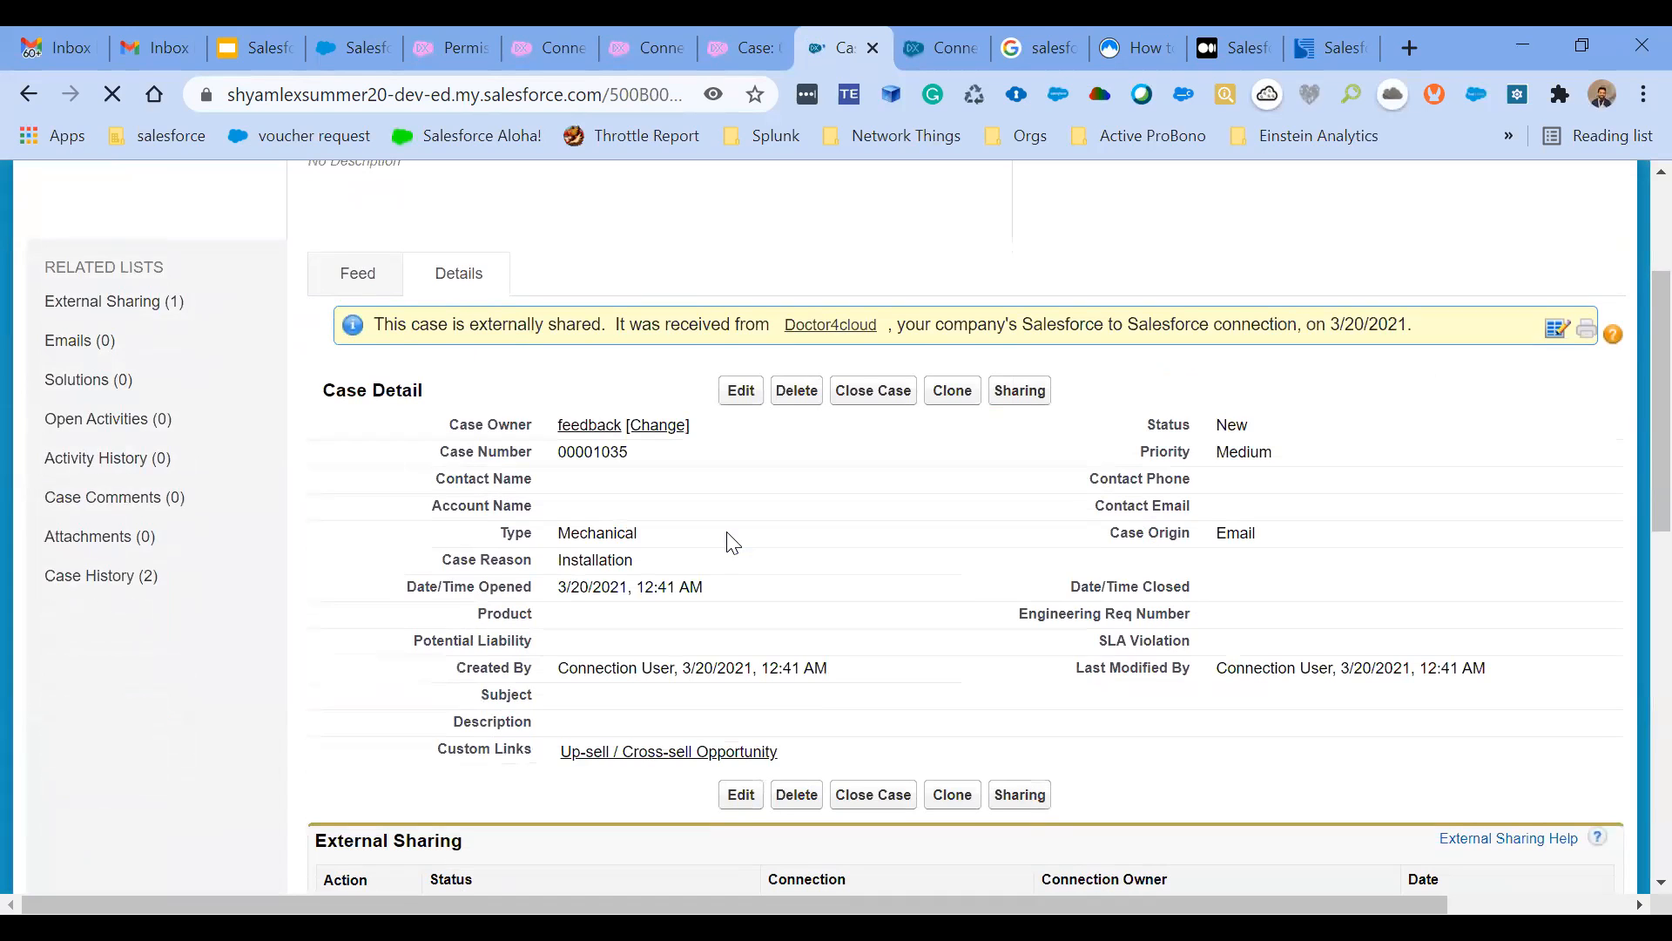
scroll(732, 542, "down", 3)
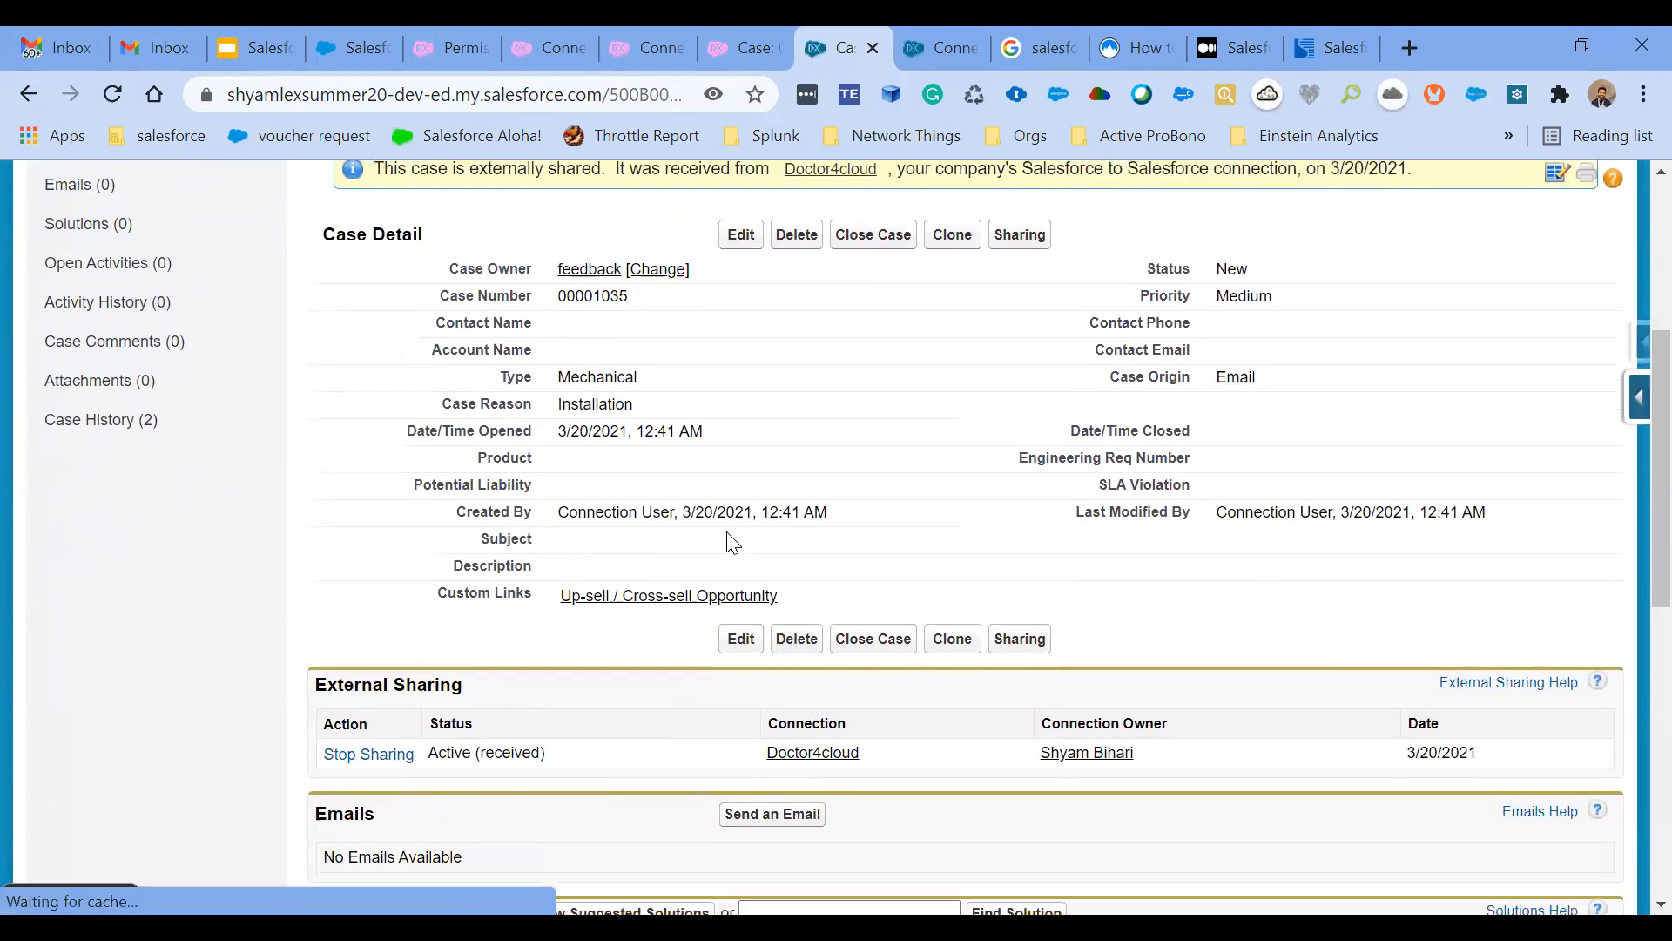
scroll(732, 541, "up", 6)
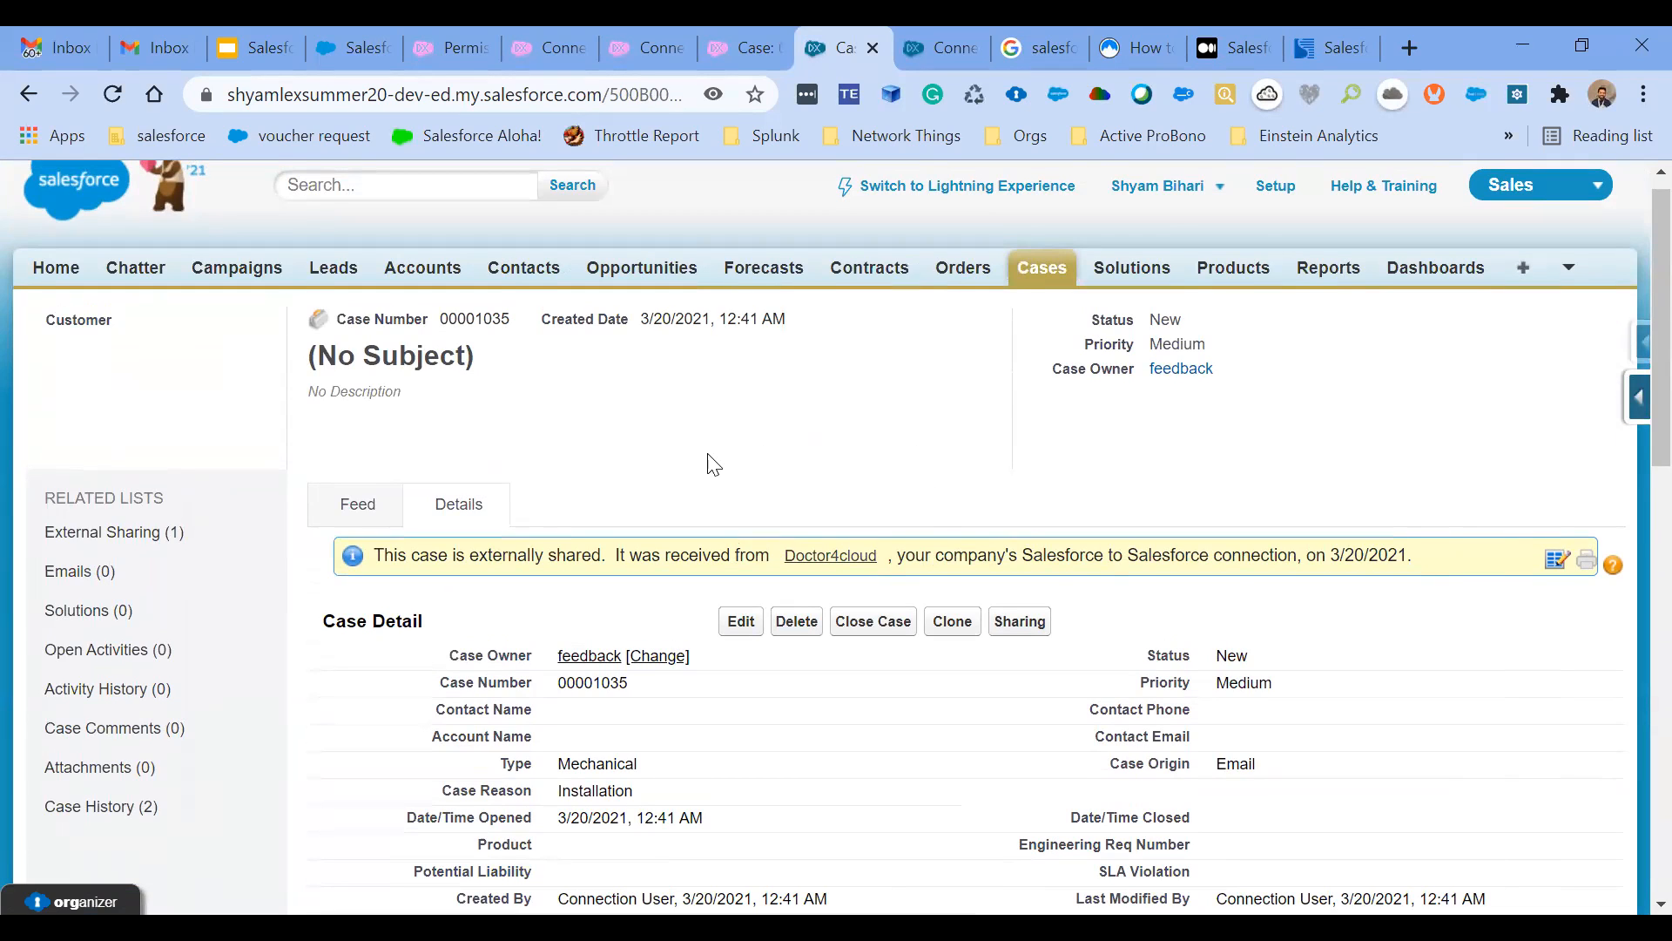
scroll(714, 464, "down", 1)
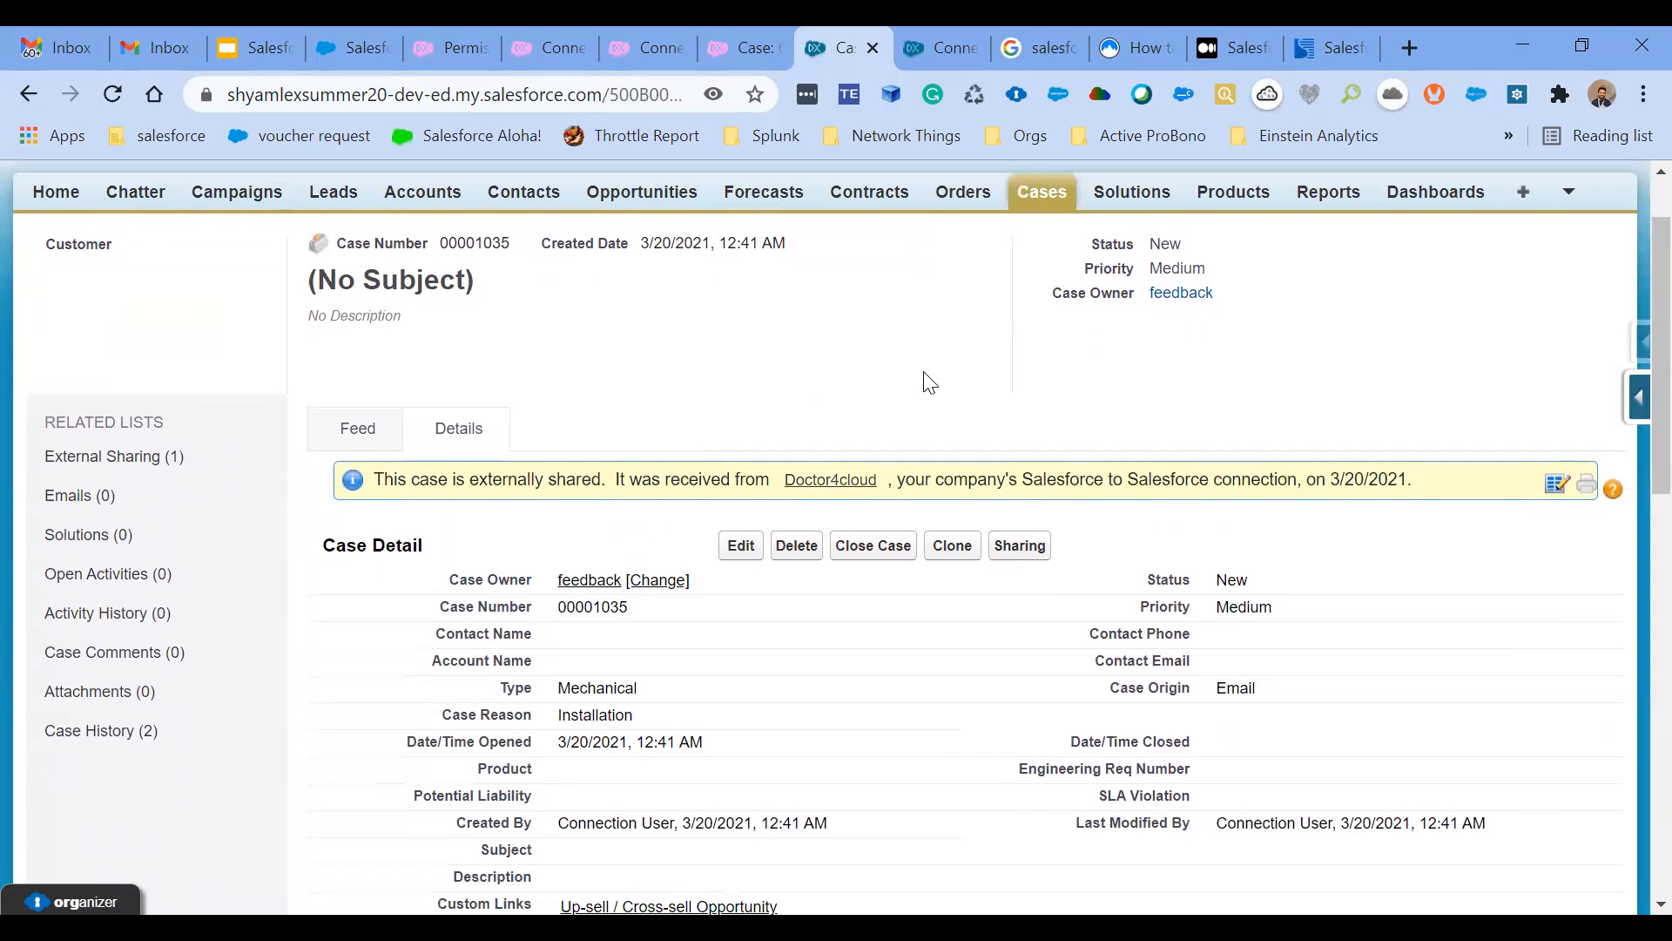
- Switch to the publishing org and check the Test SFDC case's details and External Sharing section
left_click(732, 44)
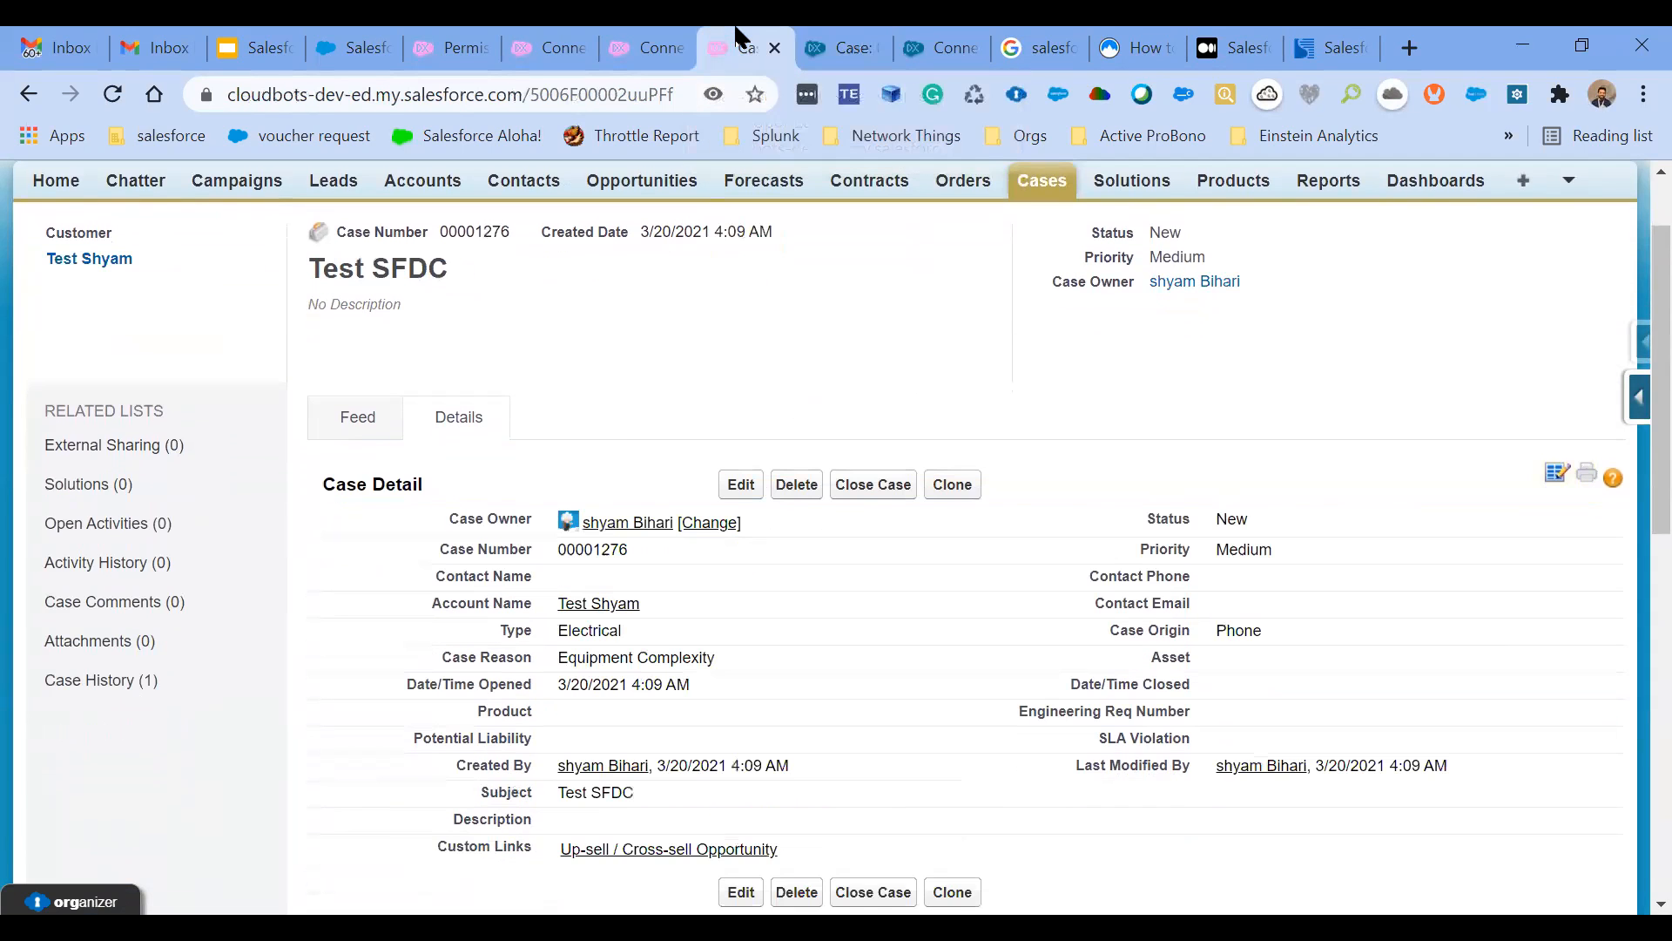
scroll(955, 568, "down", 2)
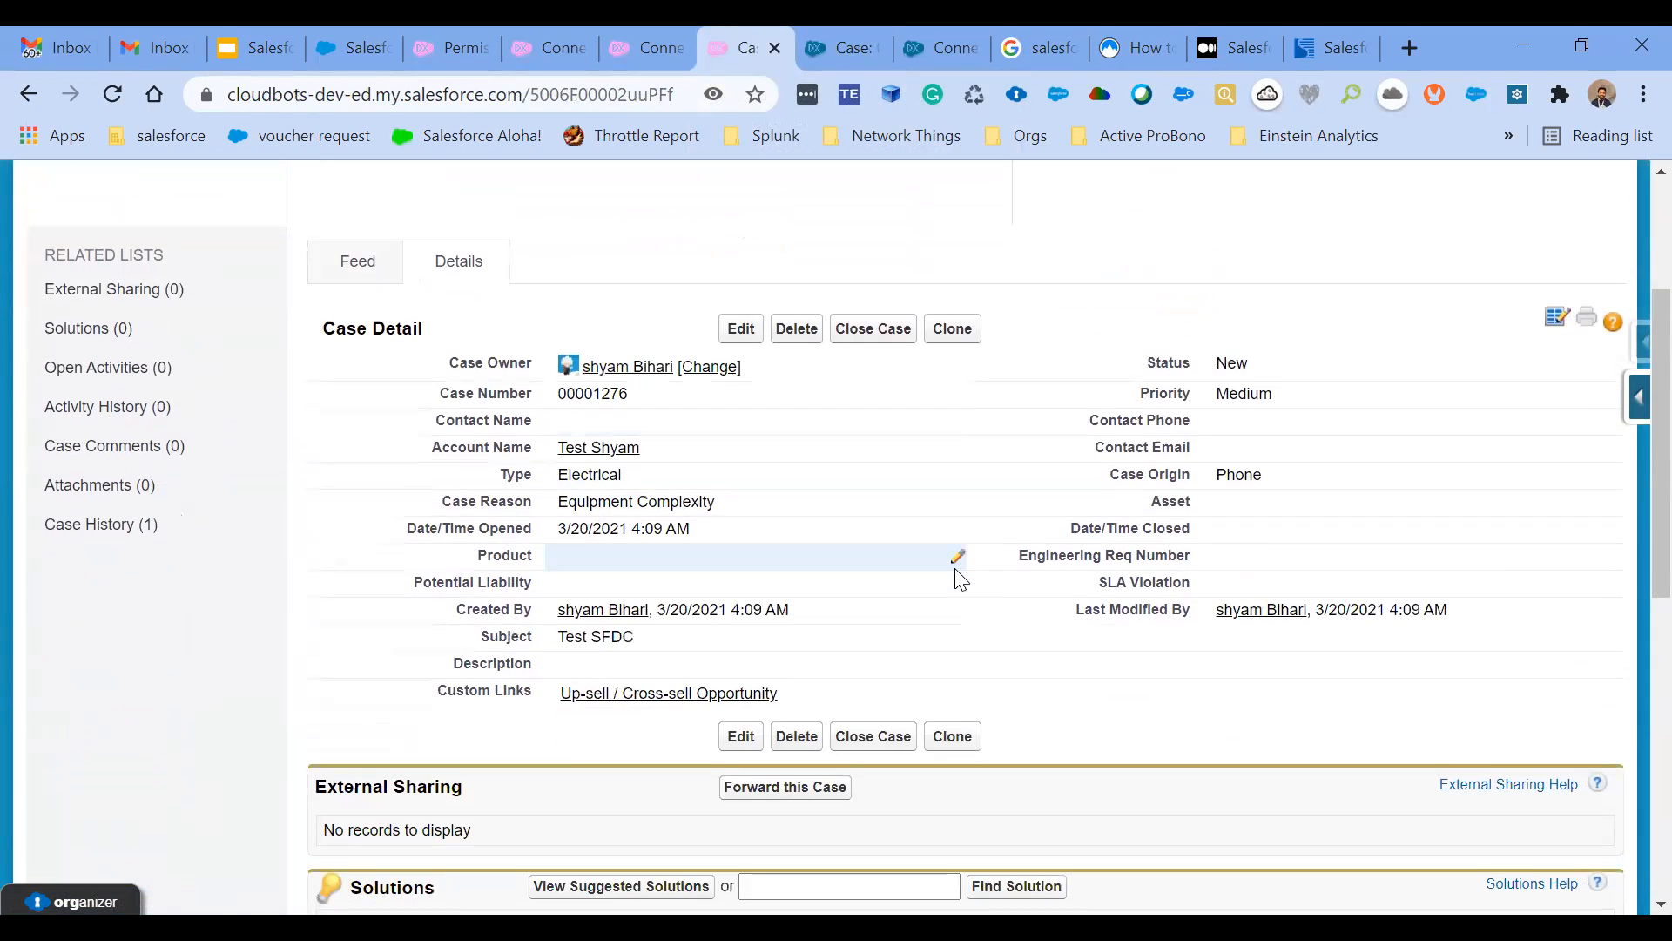
scroll(955, 571, "up", 1)
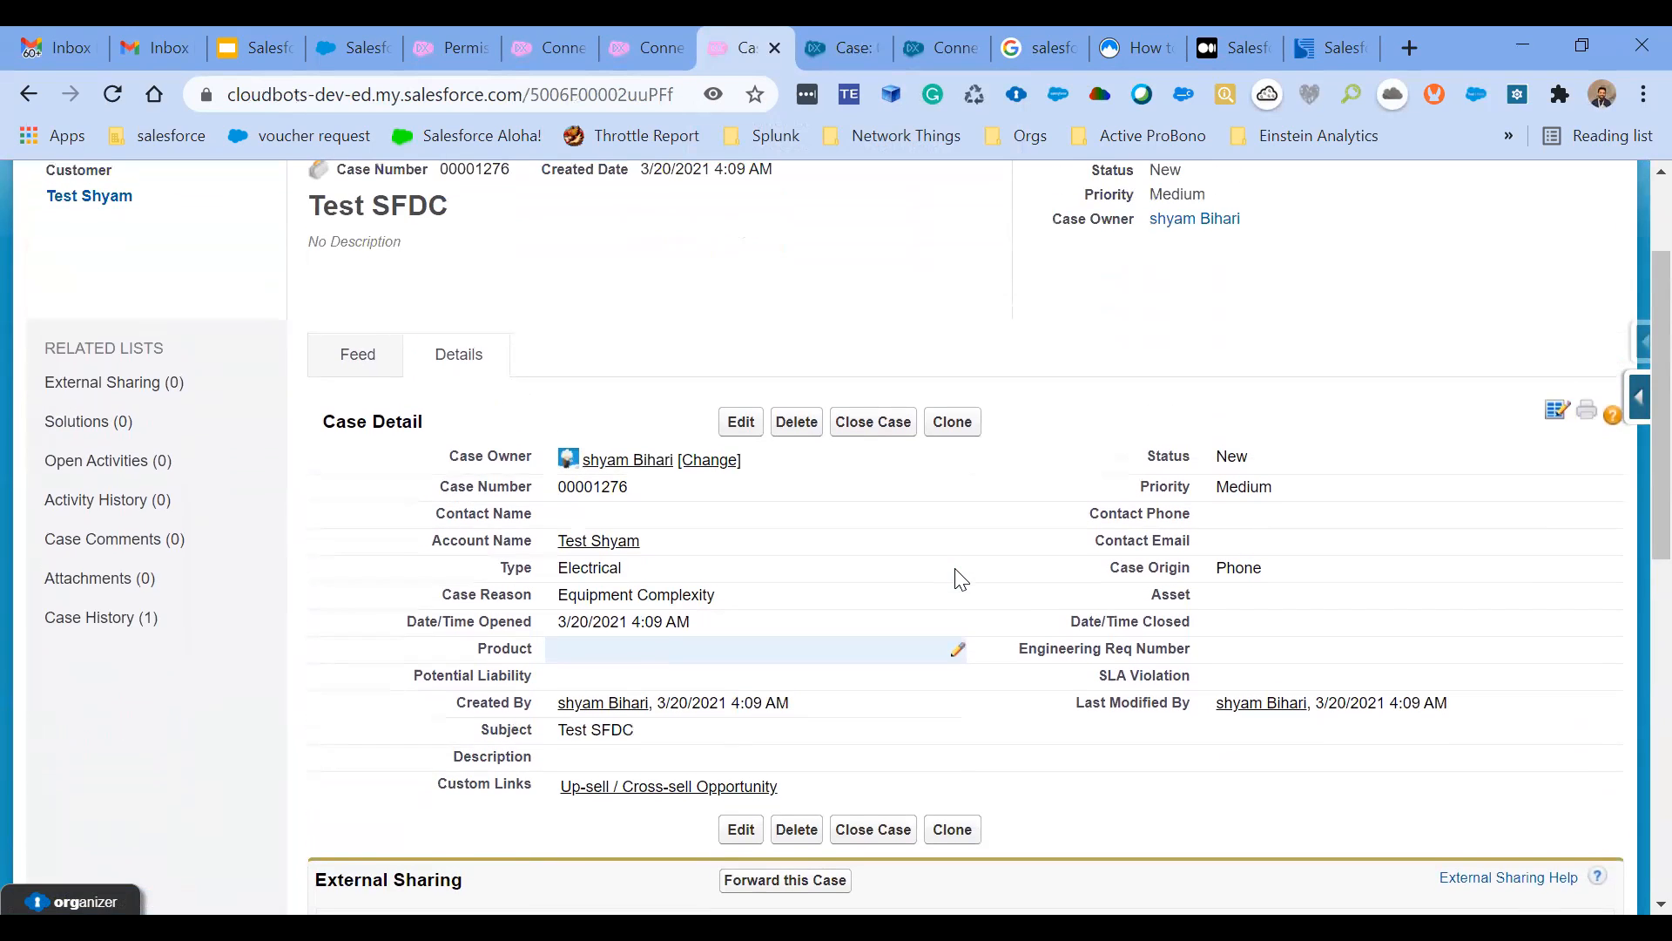
- Switch to the Salesforce2Salesforce presentation and review the slides on establishing connections, publishing and subscribing changes, reporting on S2S changes, and configuring Salesforce to Salesforce
left_click(266, 39)
scroll(152, 435, "up", 3)
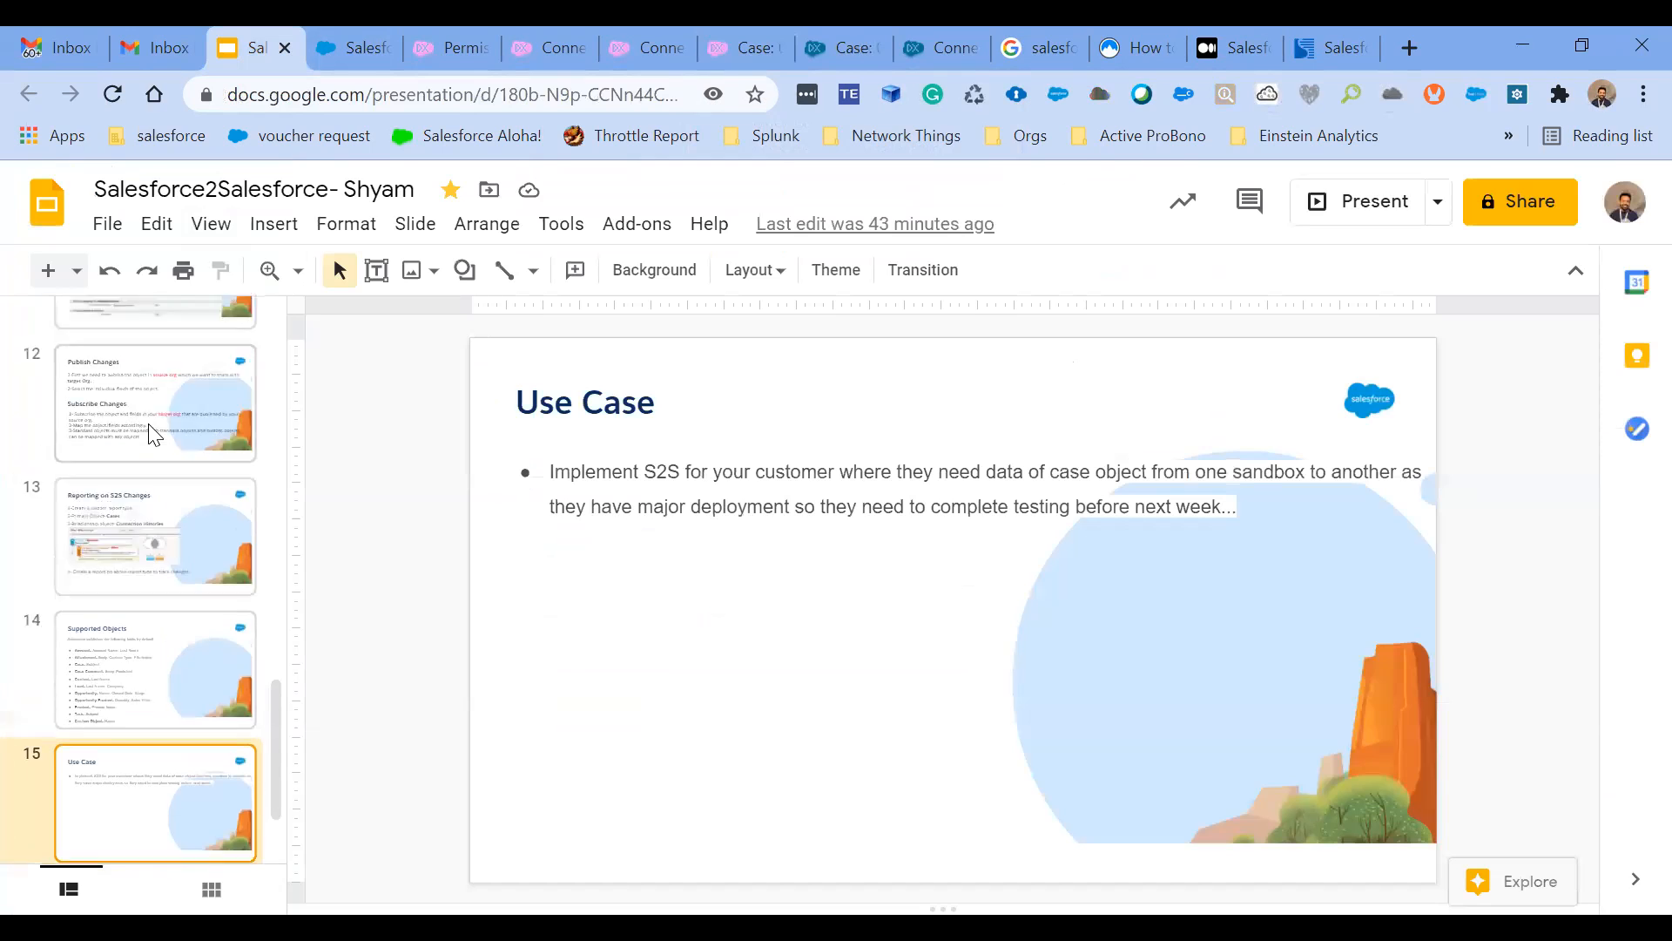
left_click(139, 491)
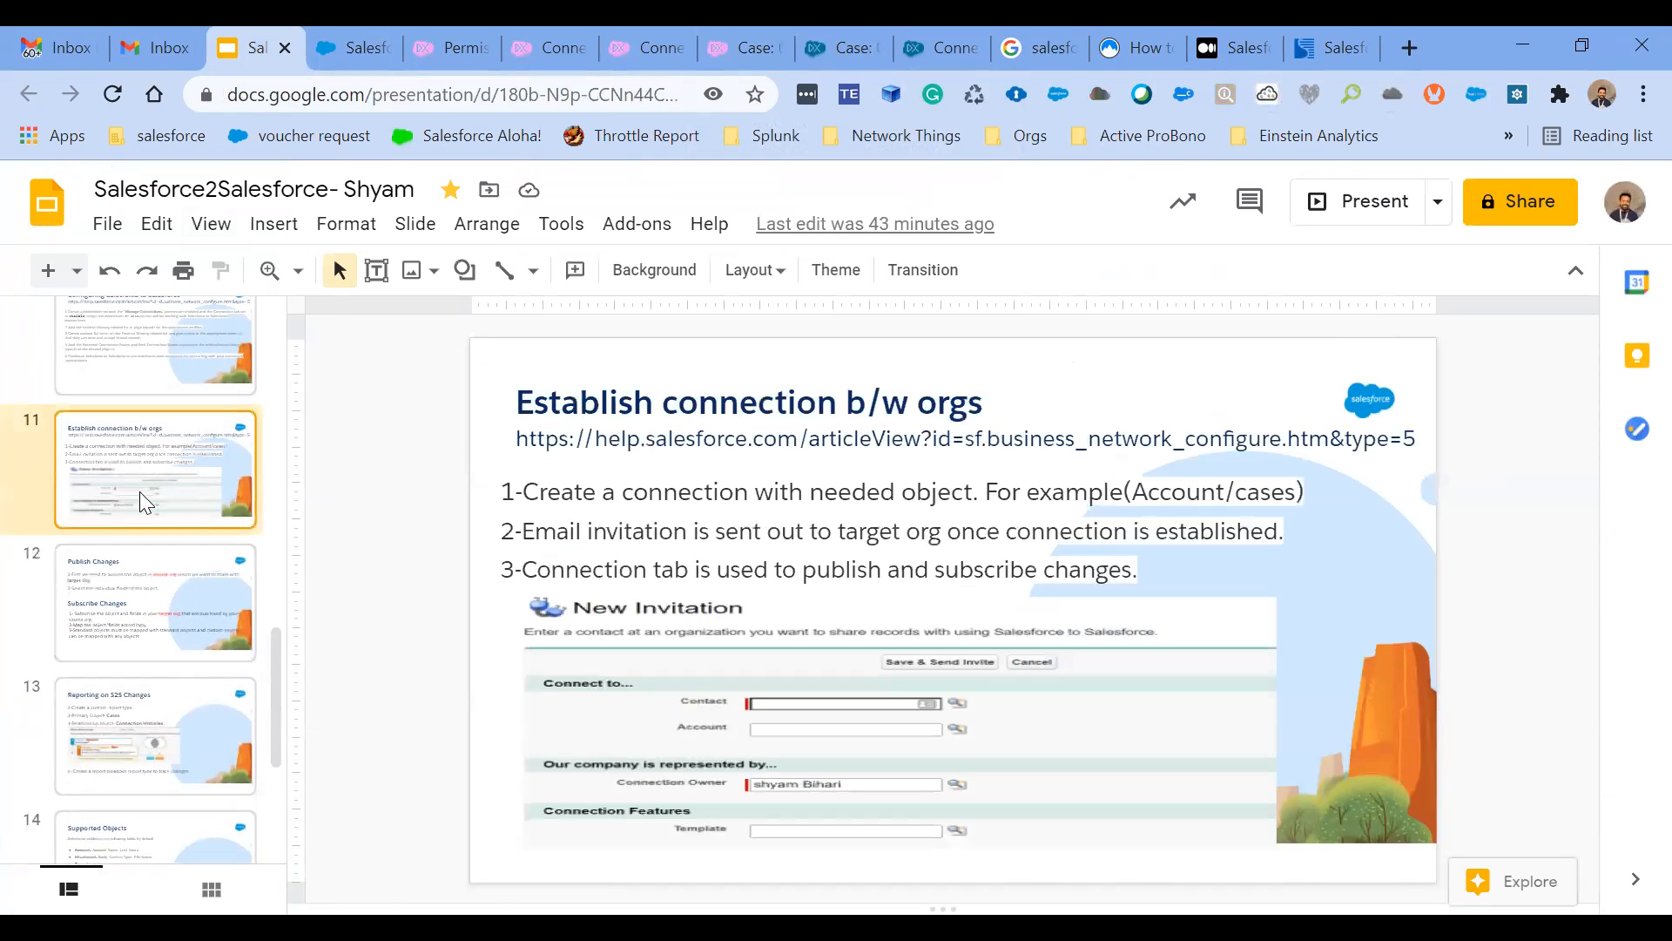
left_click(140, 641)
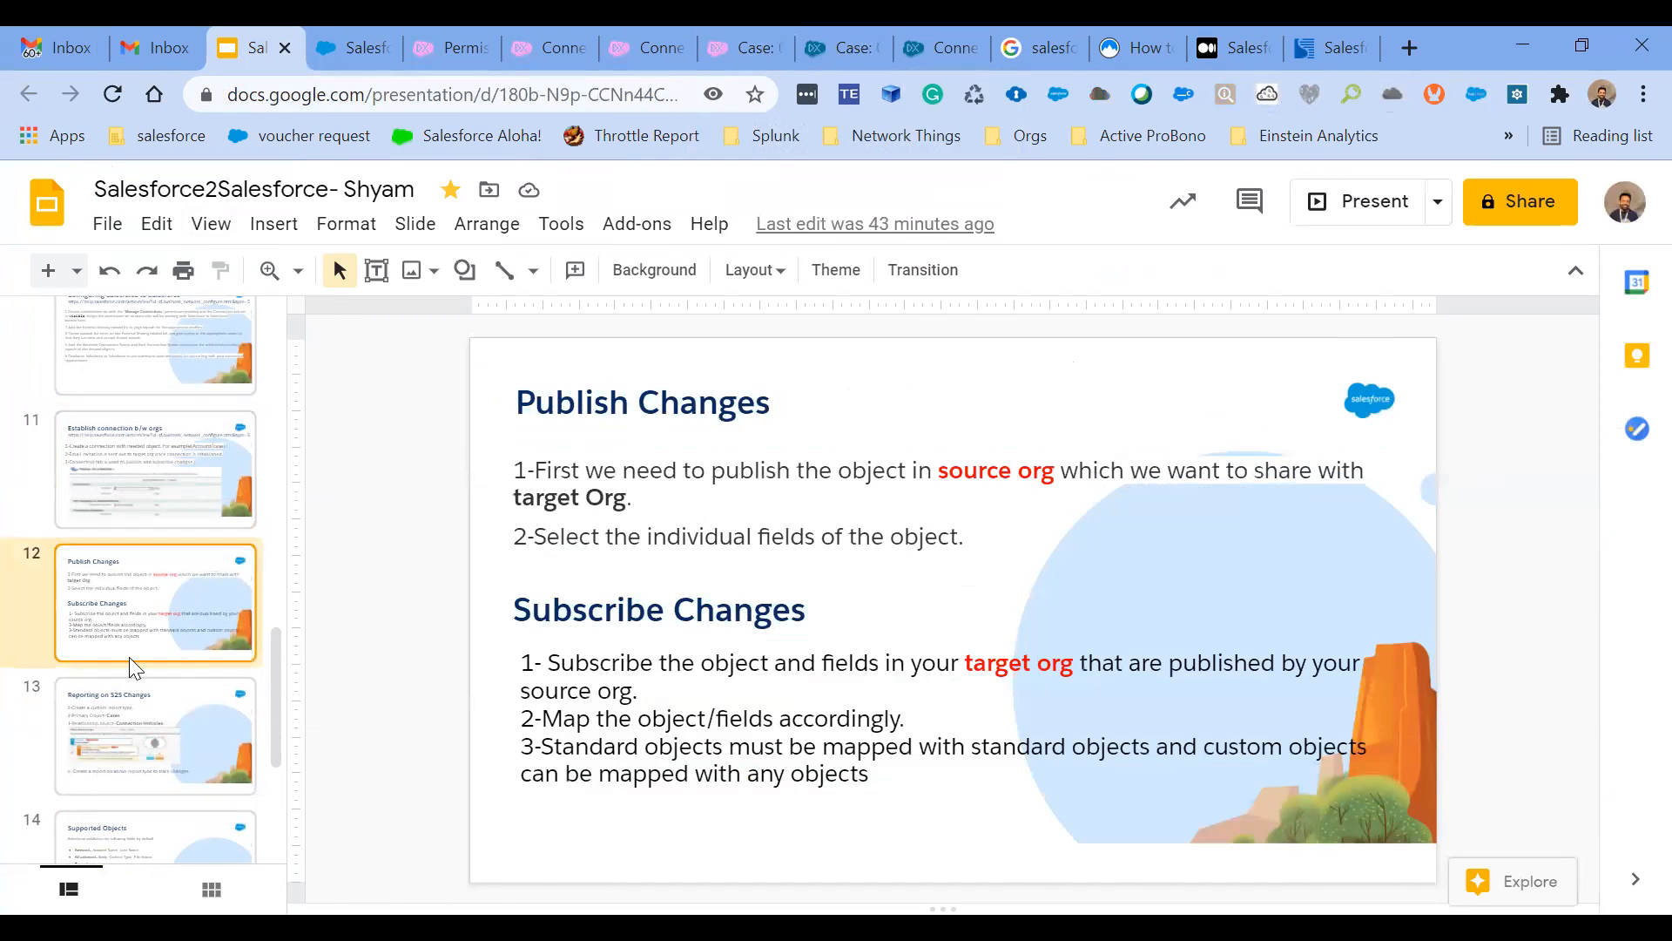
left_click(120, 720)
scroll(146, 505, "up", 2)
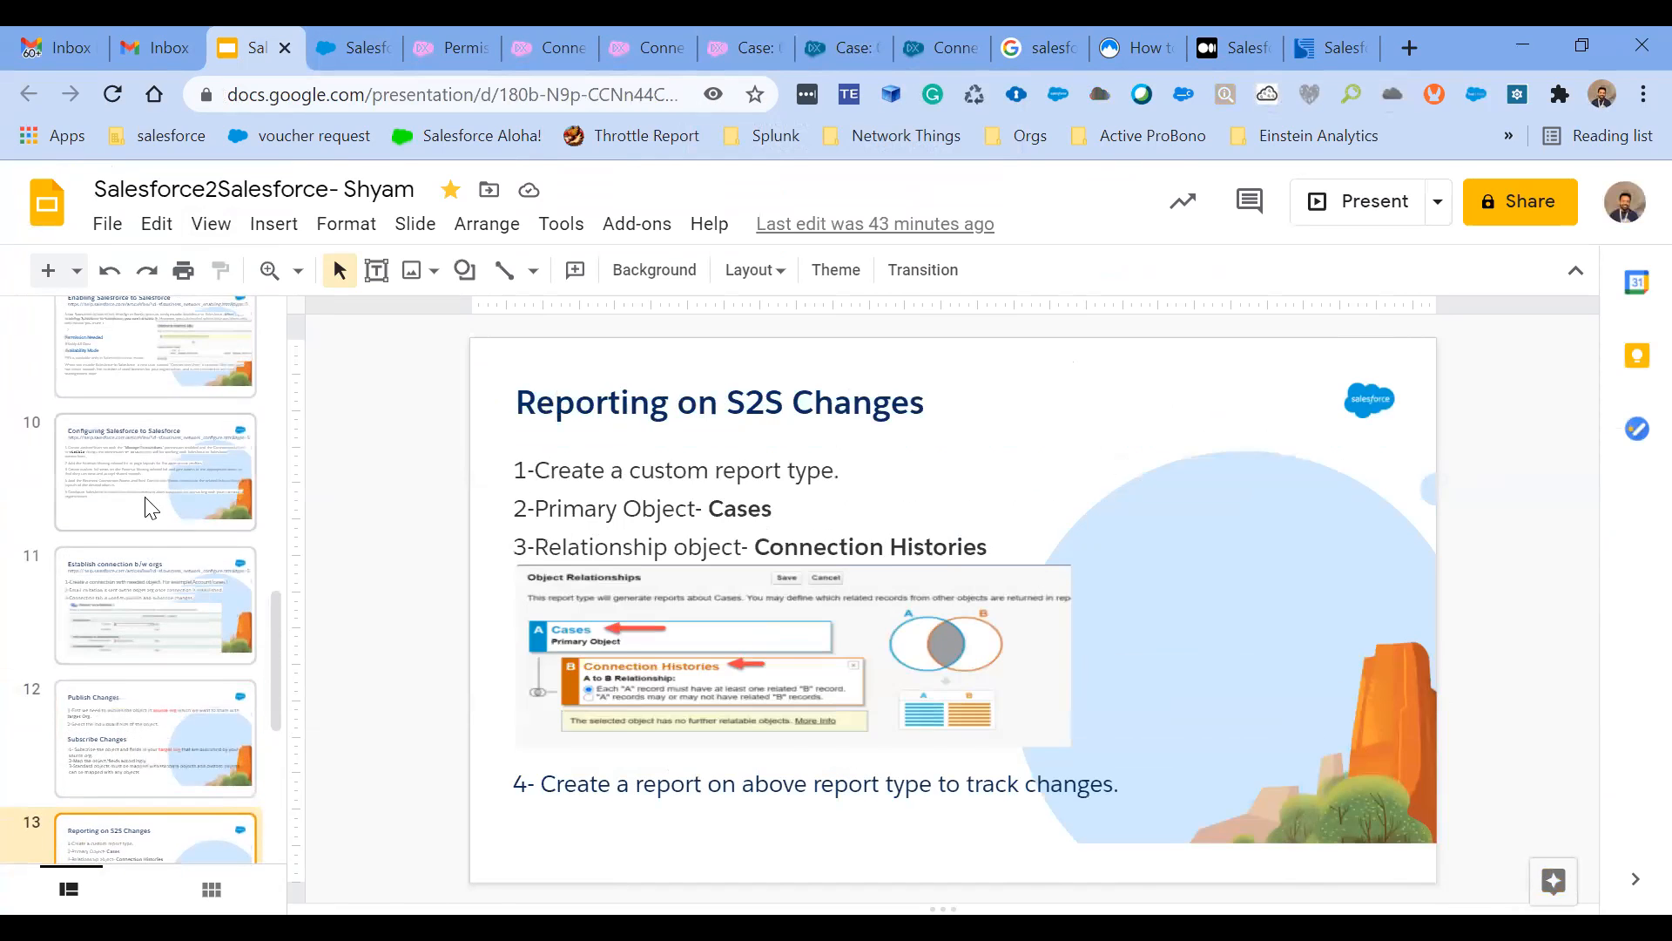
left_click(148, 503)
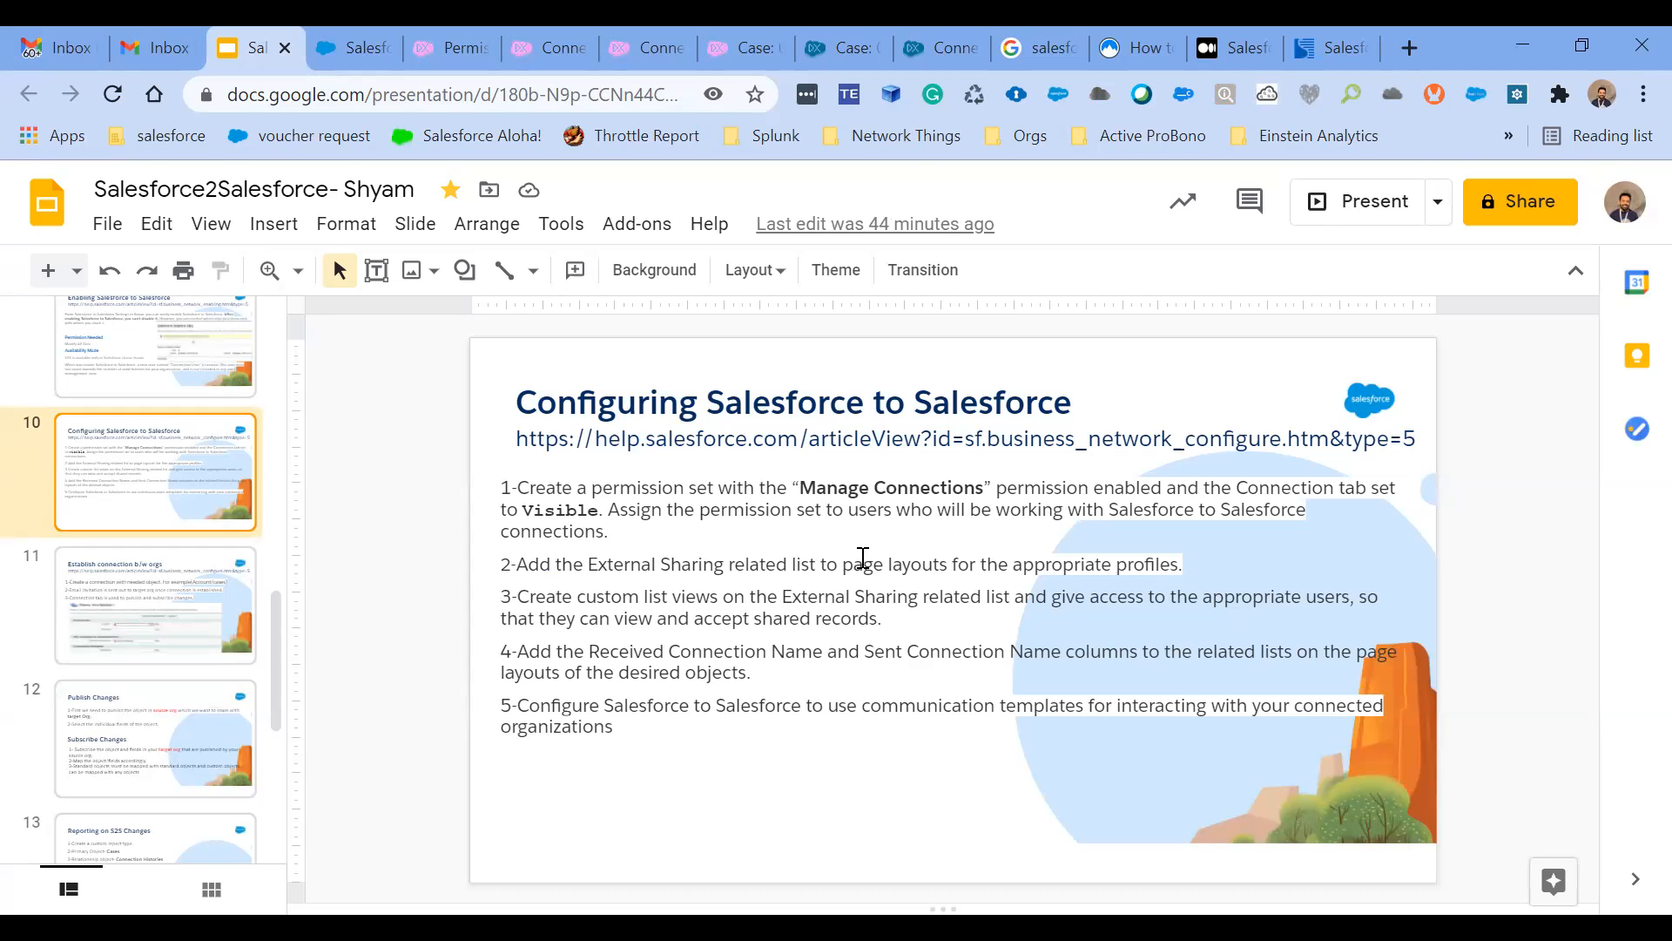
- Return to the Test SFDC case in the publishing org and start forwarding it from its External Sharing section
left_click(723, 43)
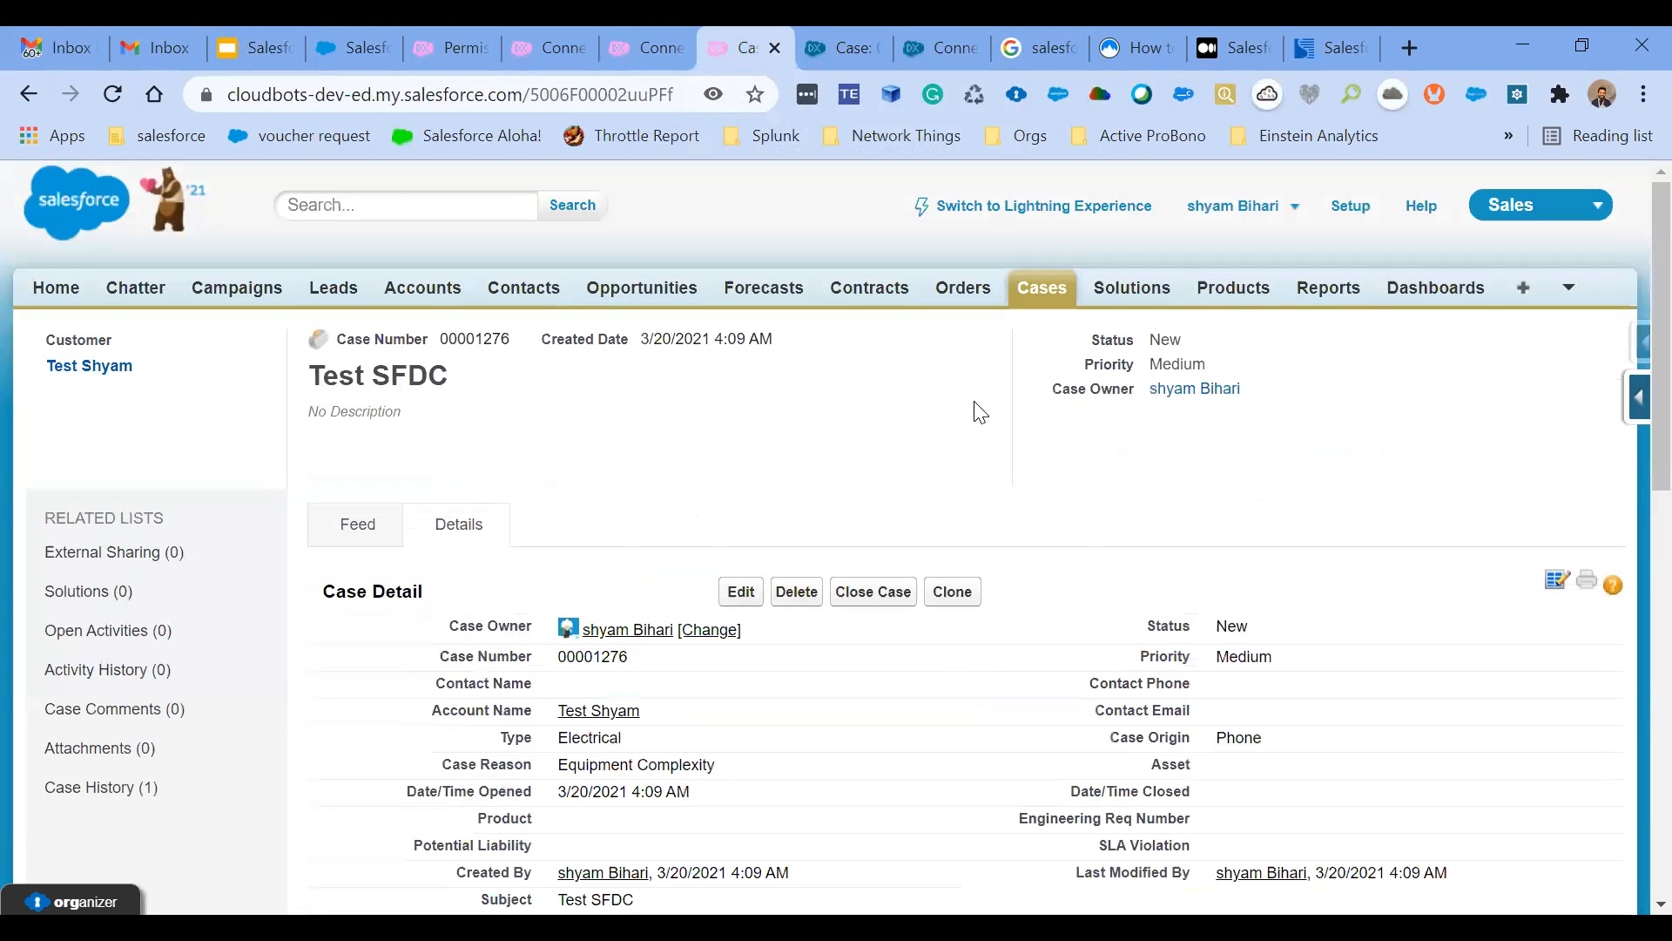
double_click(480, 342)
scroll(776, 582, "down", 5)
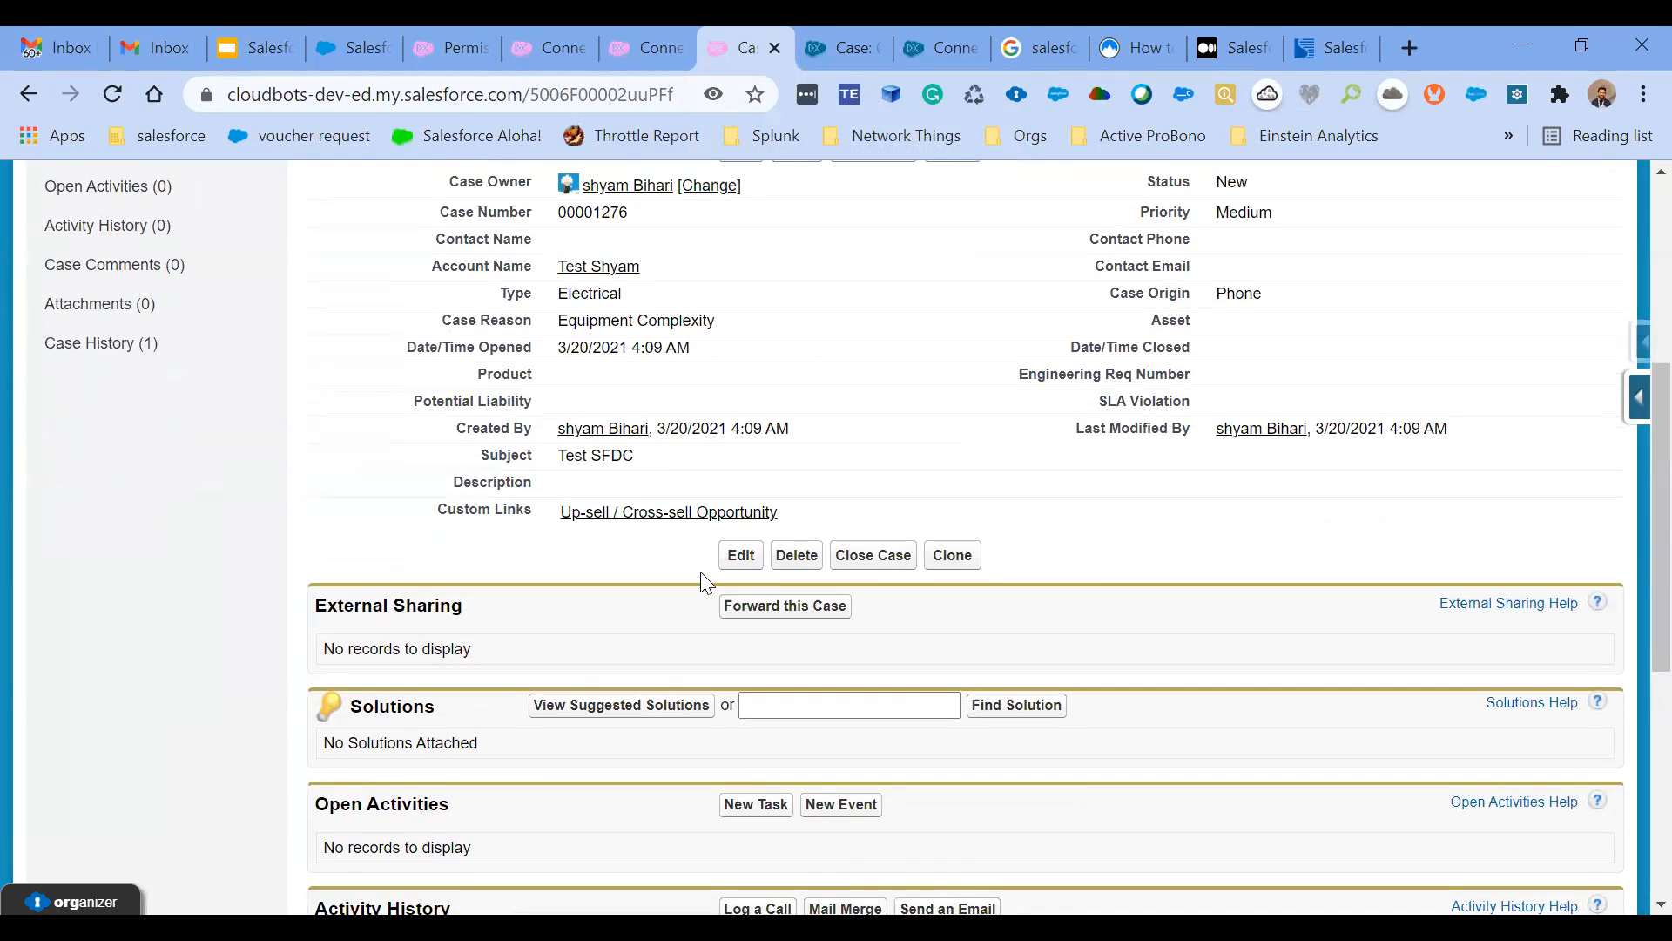
left_click_drag(316, 605, 459, 607)
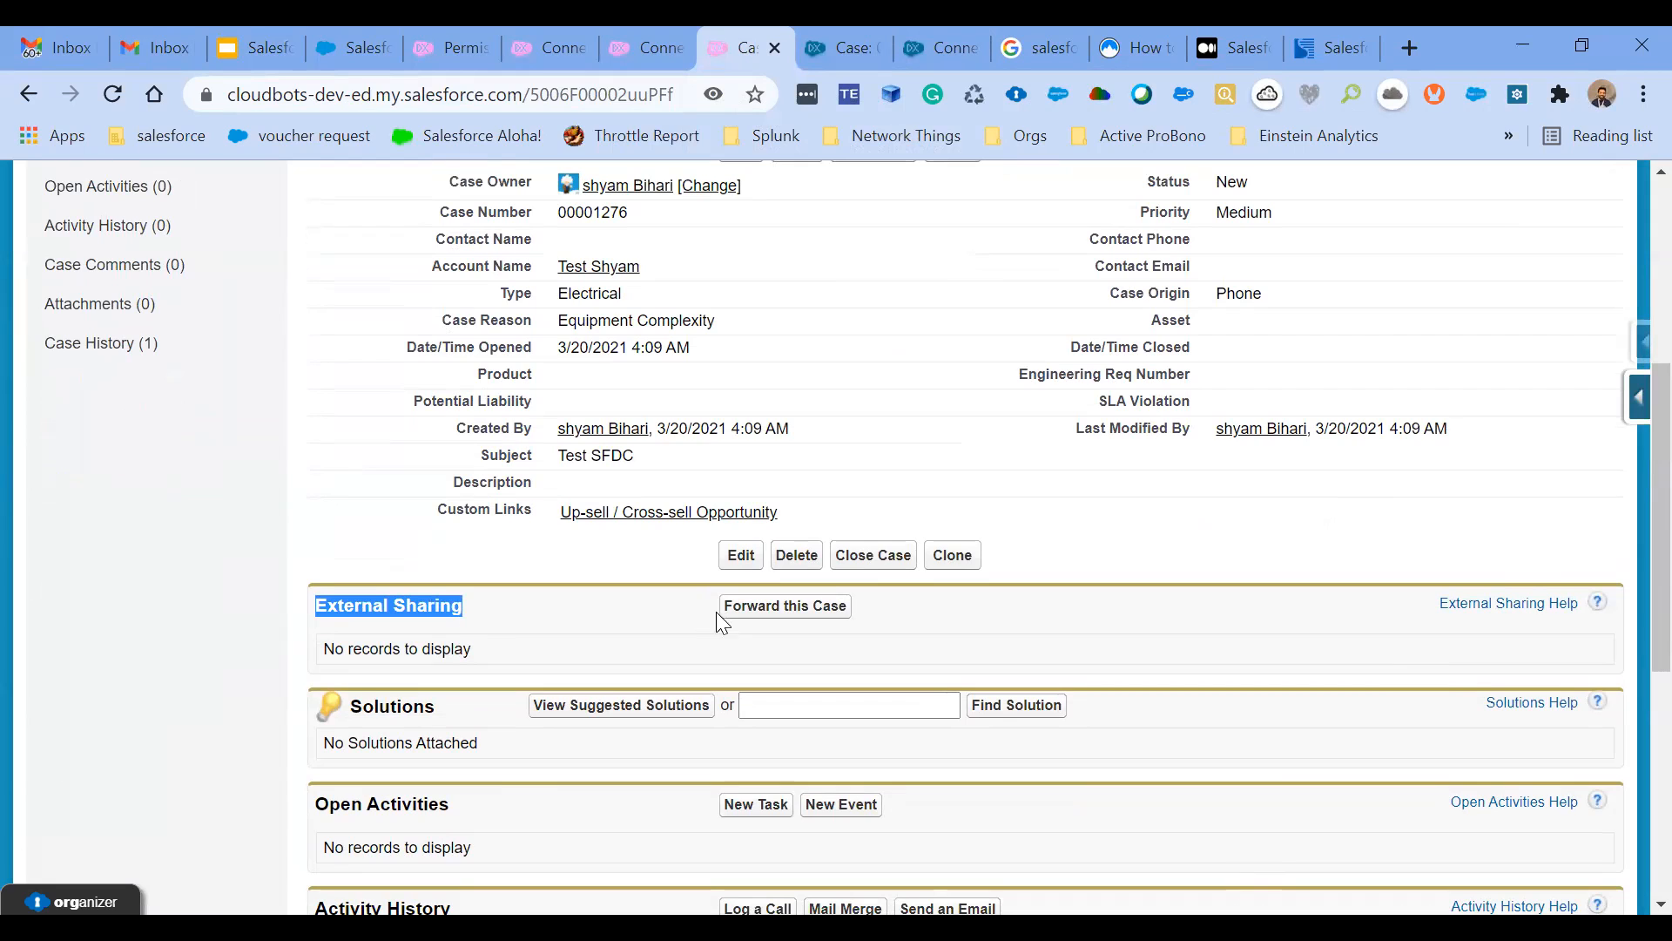
left_click(790, 610)
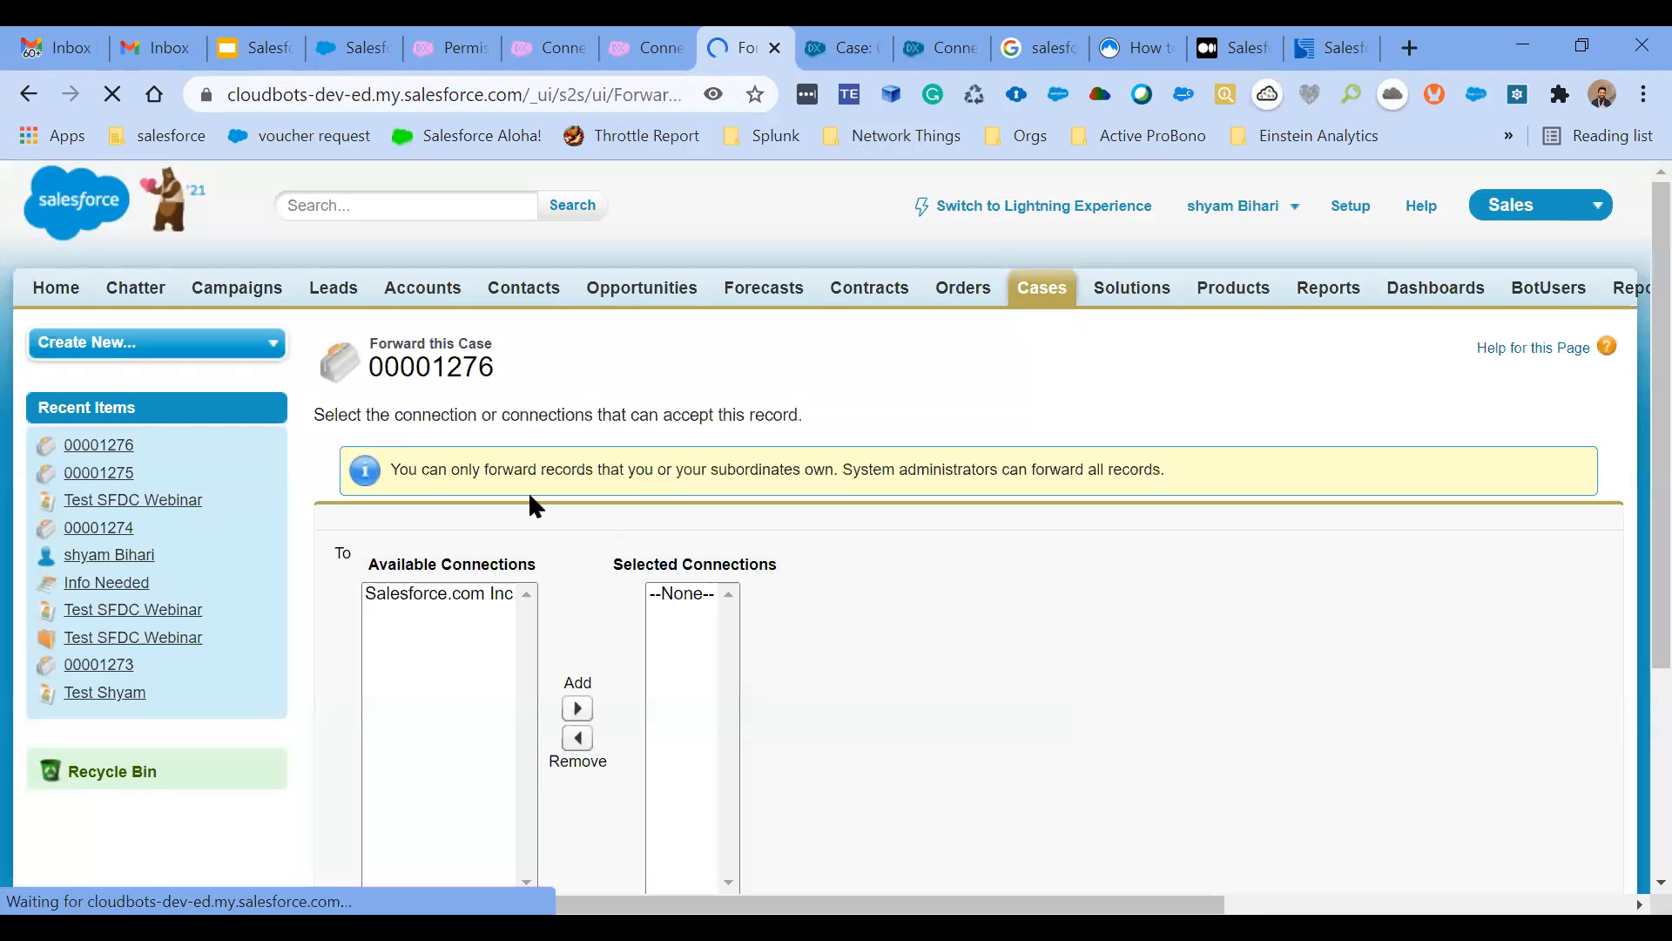
- Forward the Test SFDC case to the Salesforce.com Inc connection, save, and check the case's External Sharing section
scroll(529, 495, "down", 2)
left_click(446, 416)
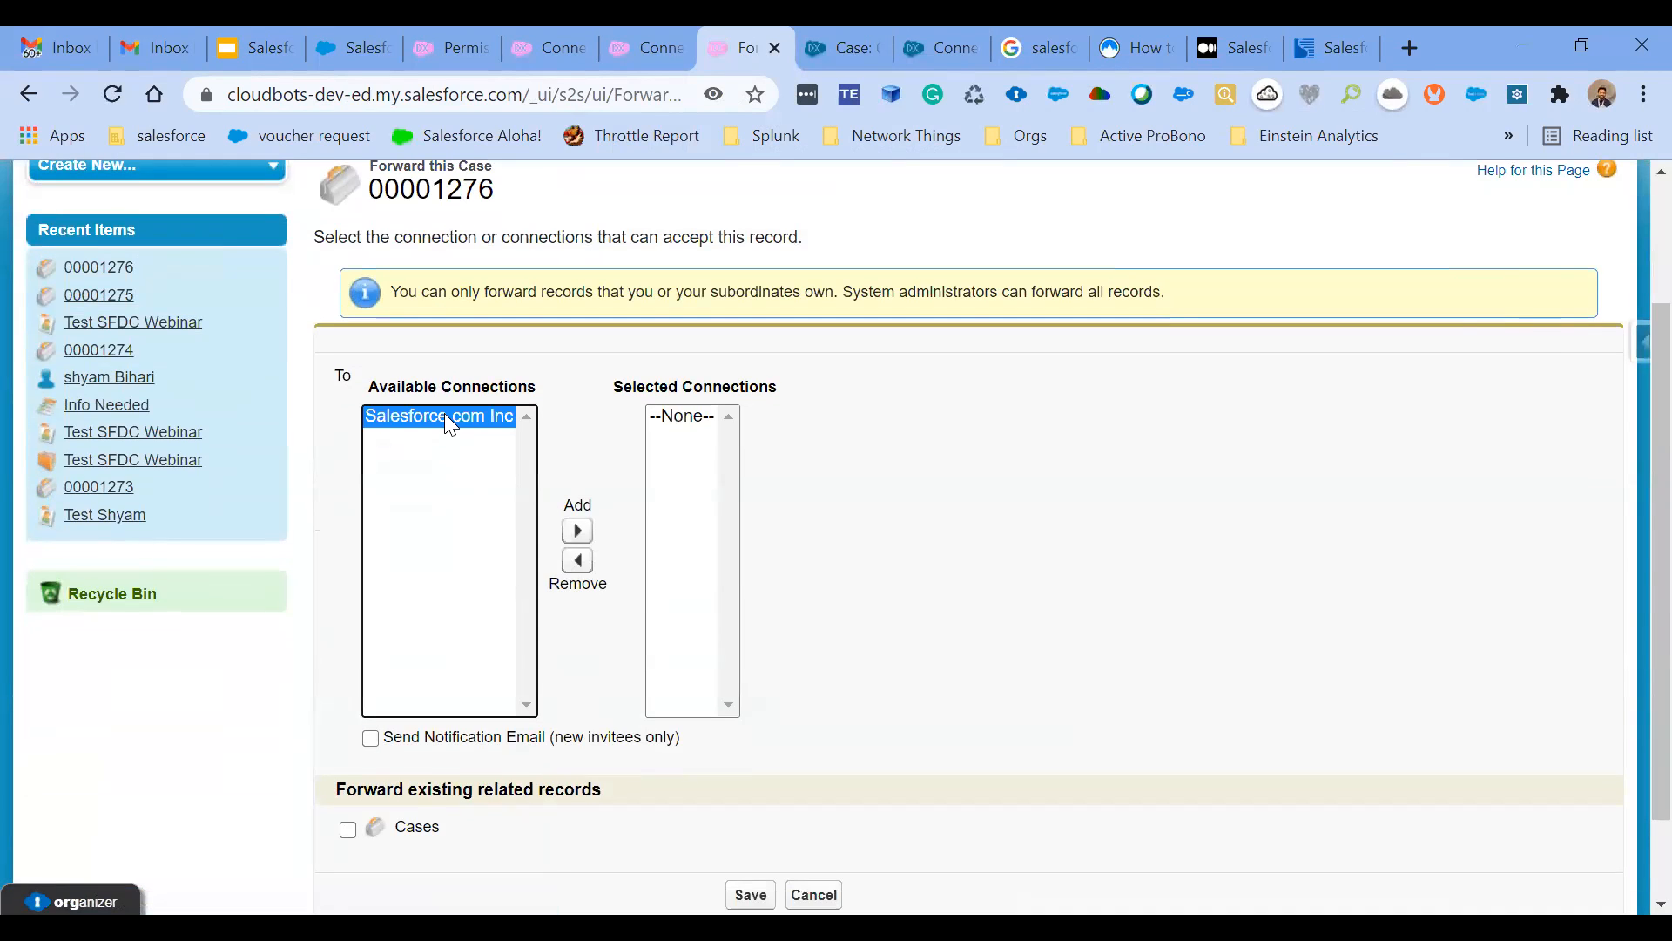
left_click(577, 530)
left_click(1028, 488)
scroll(1028, 488, "down", 2)
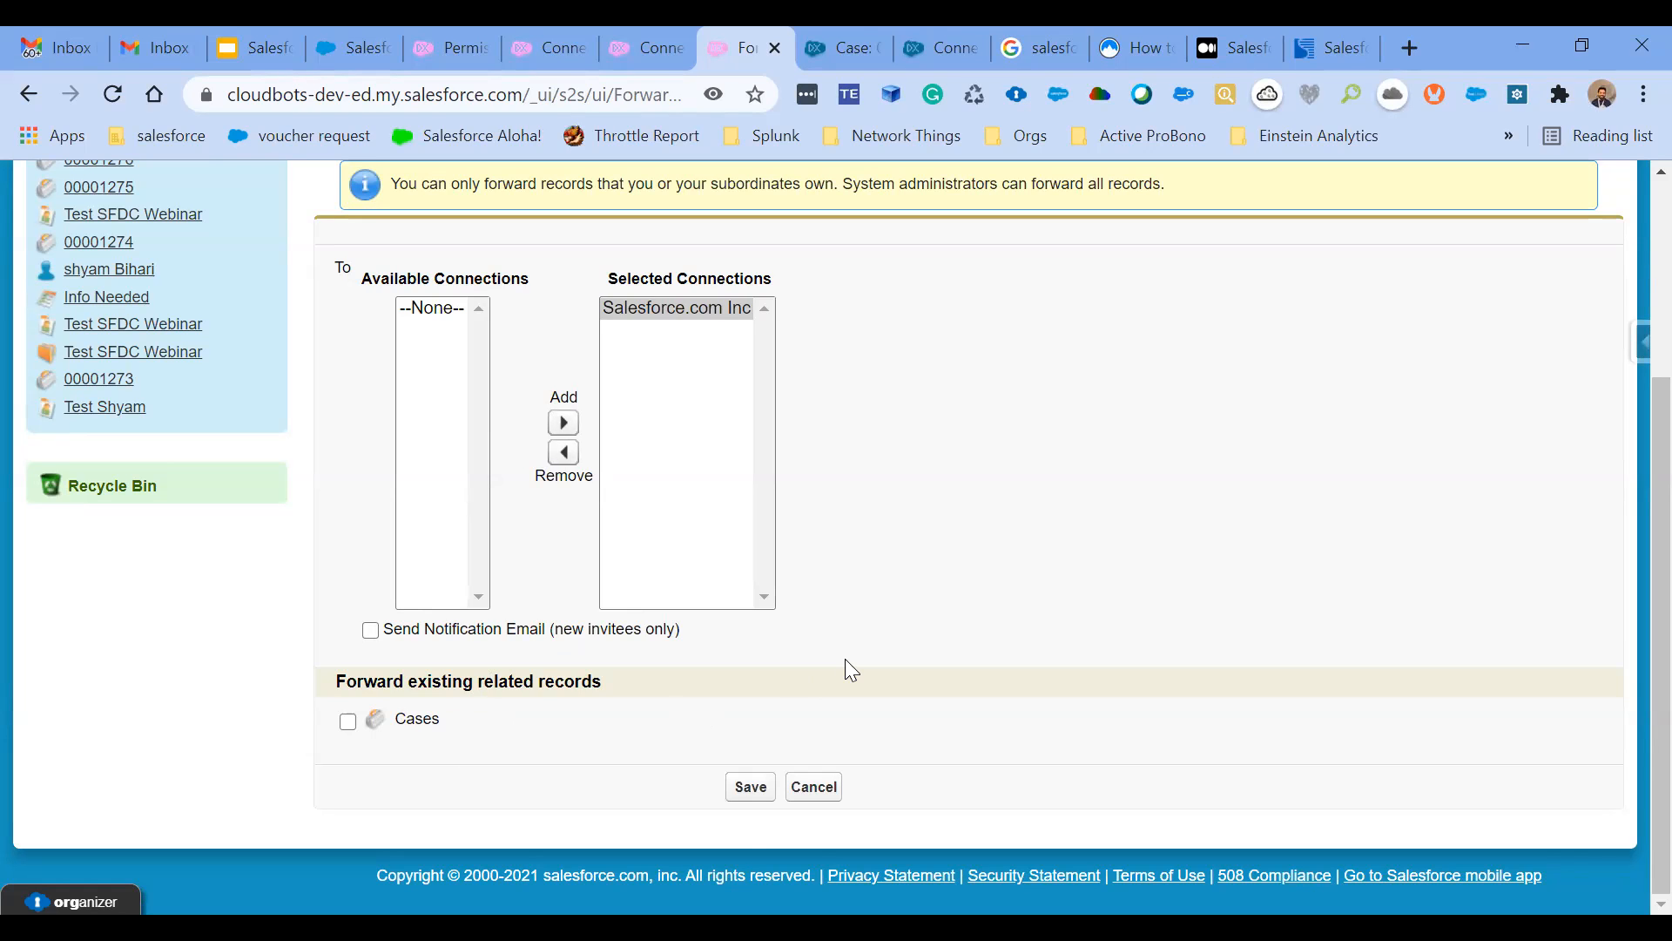
scroll(851, 669, "up", 2)
scroll(766, 772, "down", 1)
left_click(748, 819)
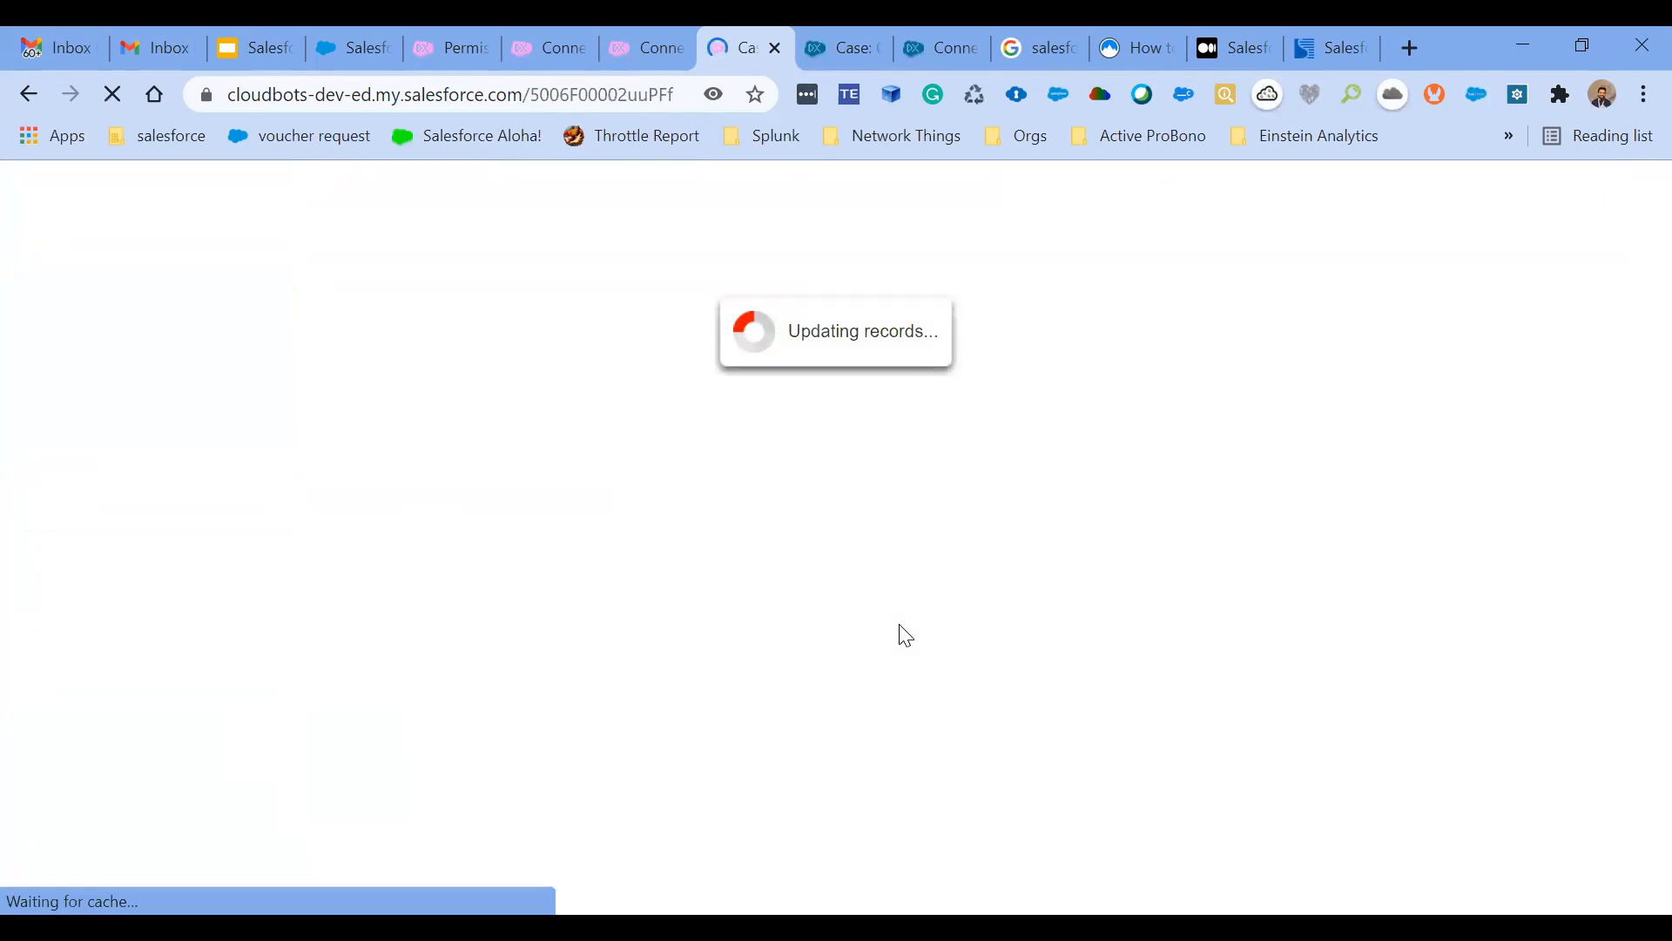
scroll(906, 635, "down", 3)
scroll(906, 636, "down", 3)
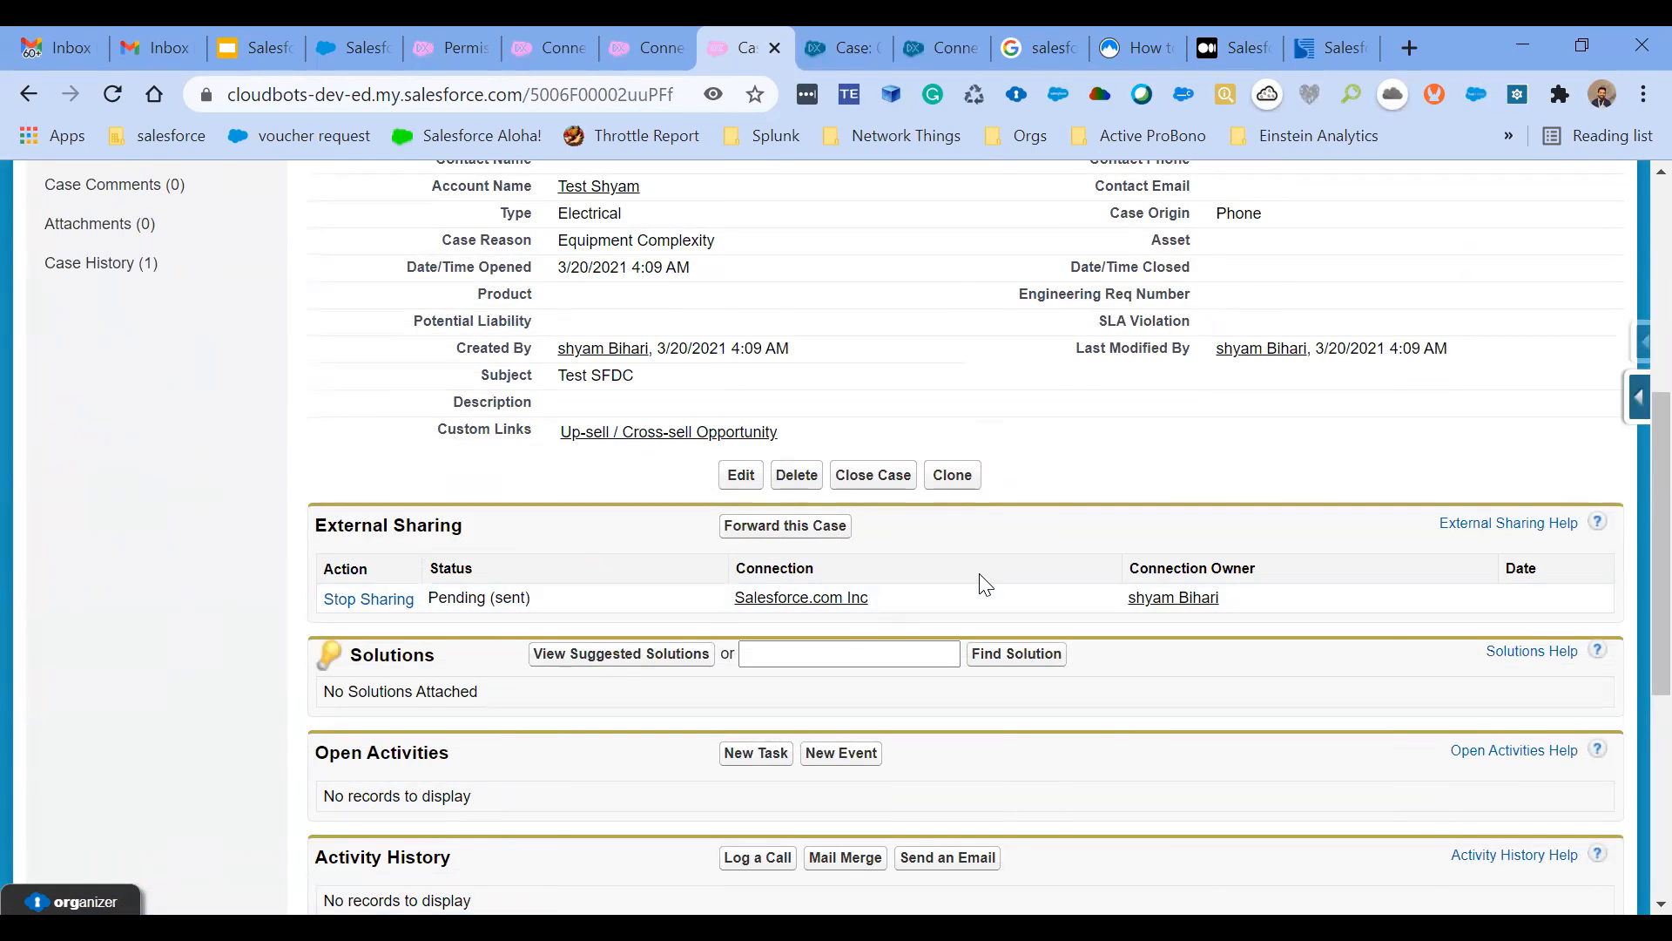
- Switch to the partner org, show the All Open Cases list view, and open the received Test SFDC case
left_click(853, 40)
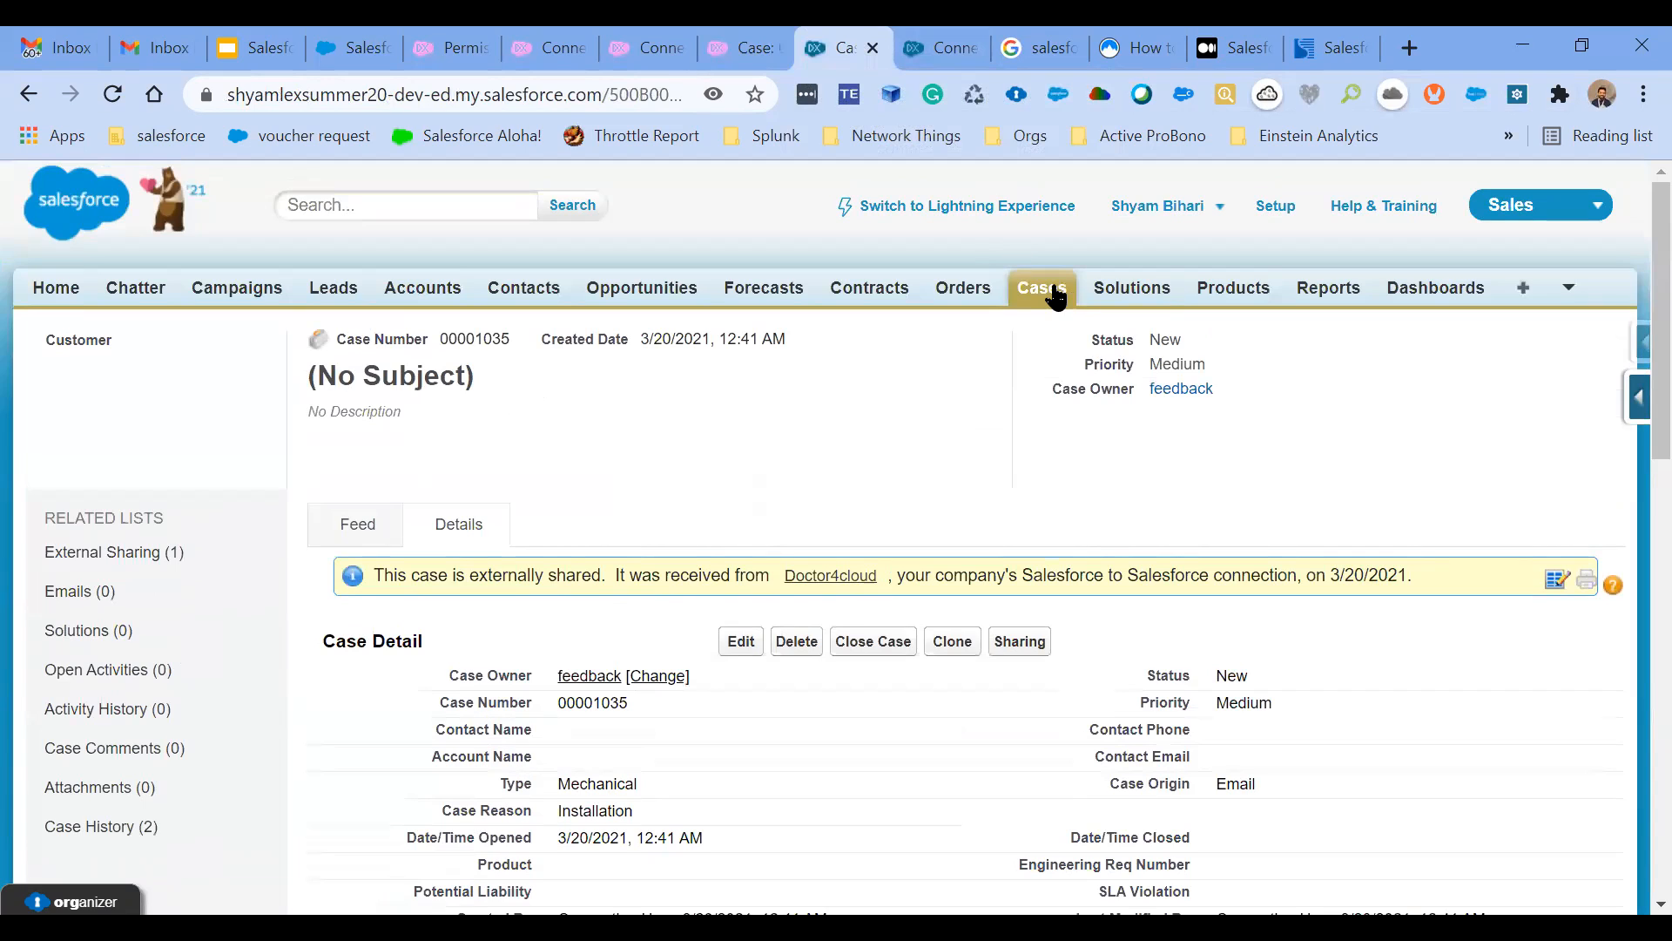
left_click(1056, 294)
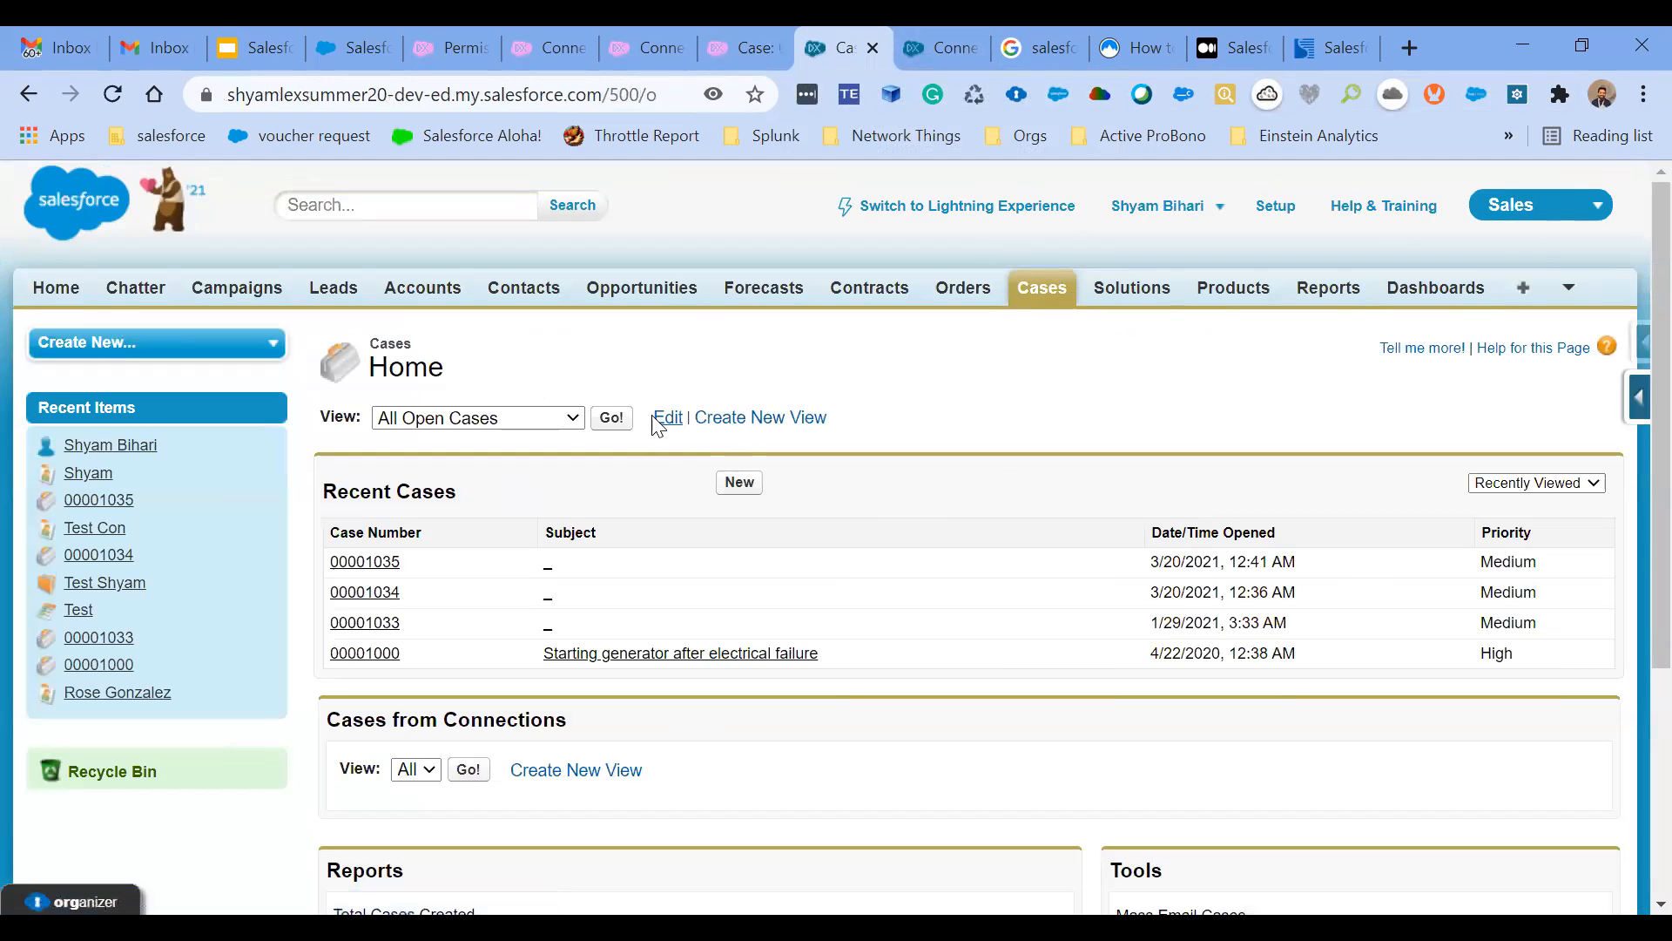
left_click(615, 419)
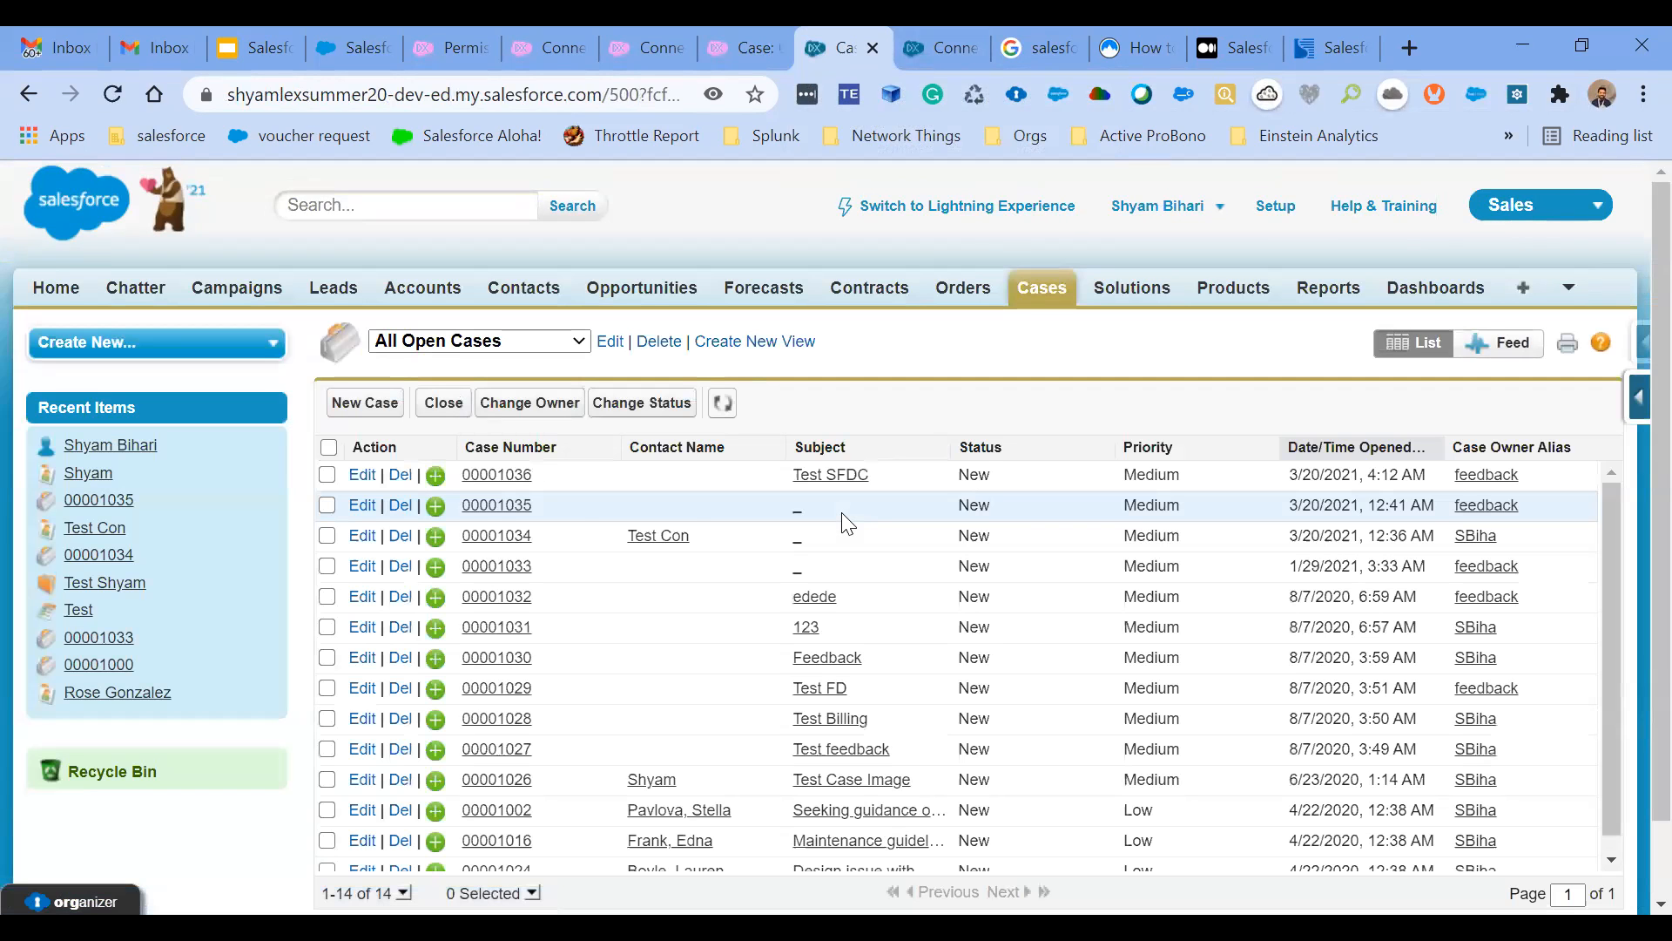
left_click(496, 476)
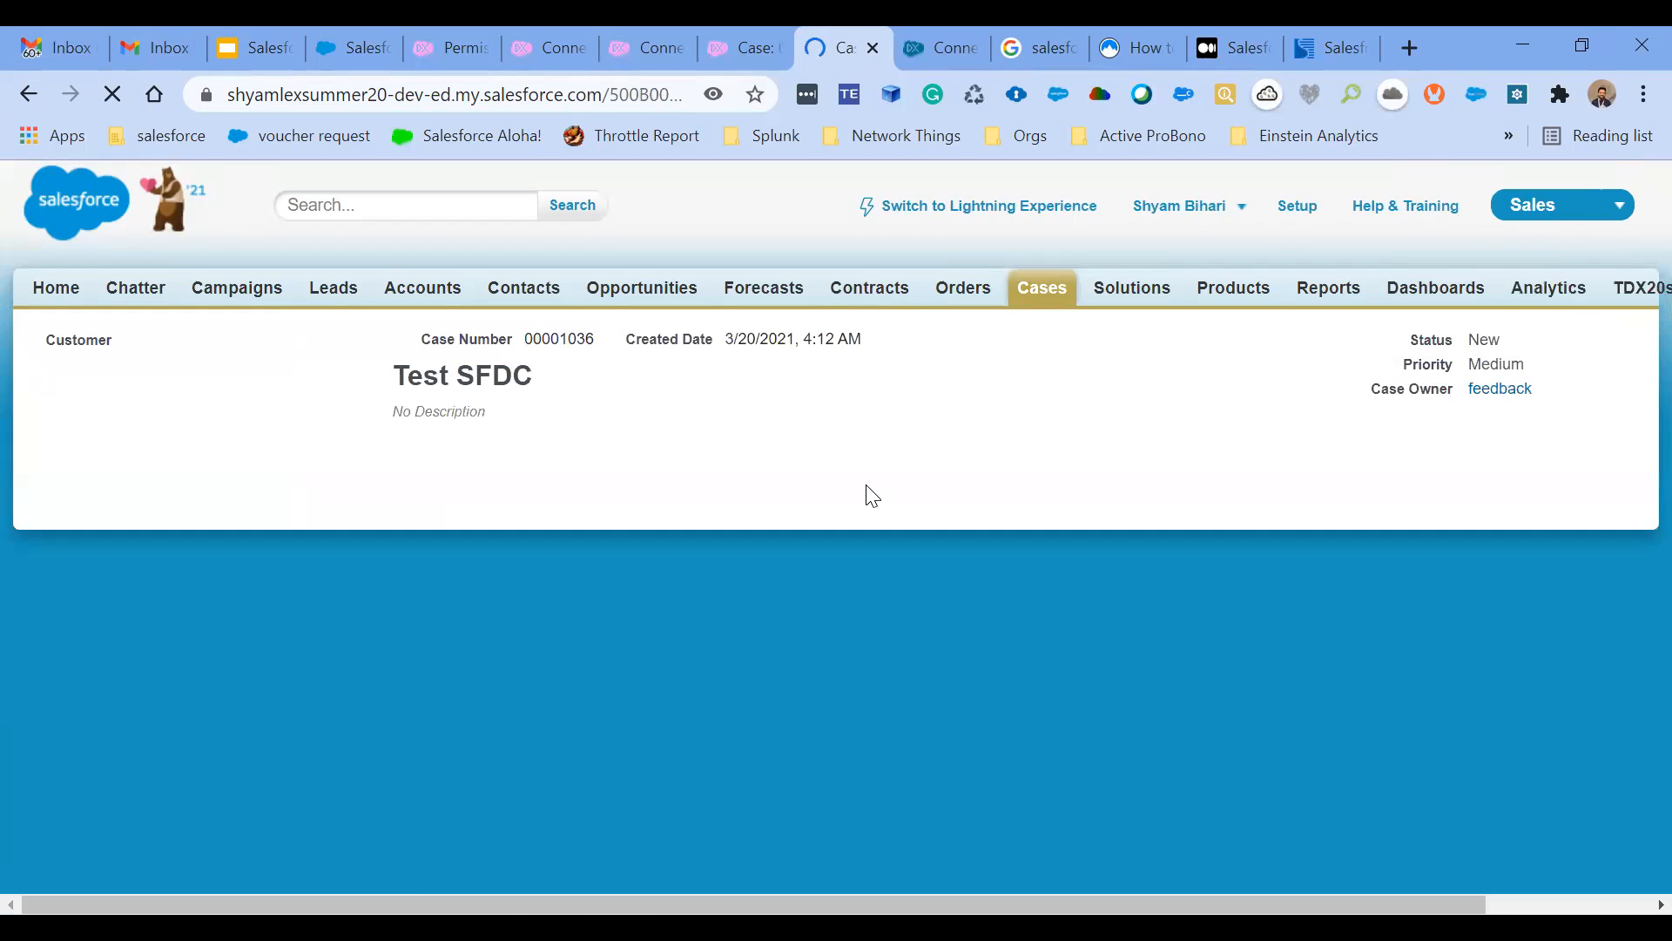
- Examine the received Test SFDC case's field values, External Sharing status, and the notice that it is externally shared
scroll(866, 488, "down", 6)
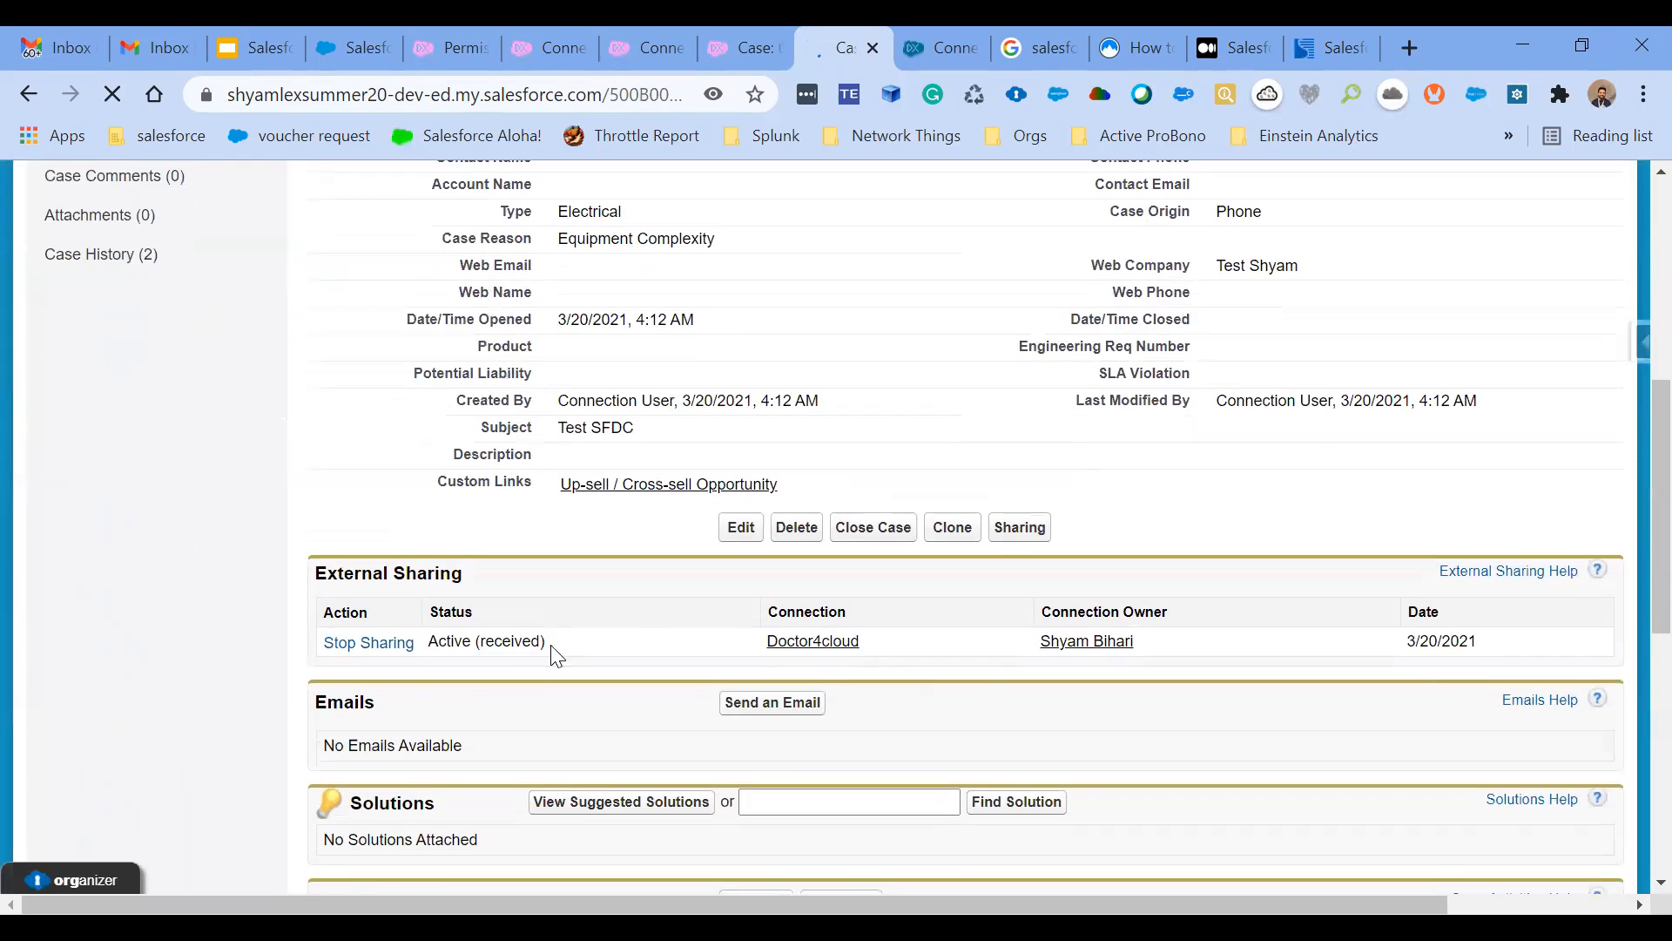
double_click(506, 642)
scroll(506, 642, "up", 1)
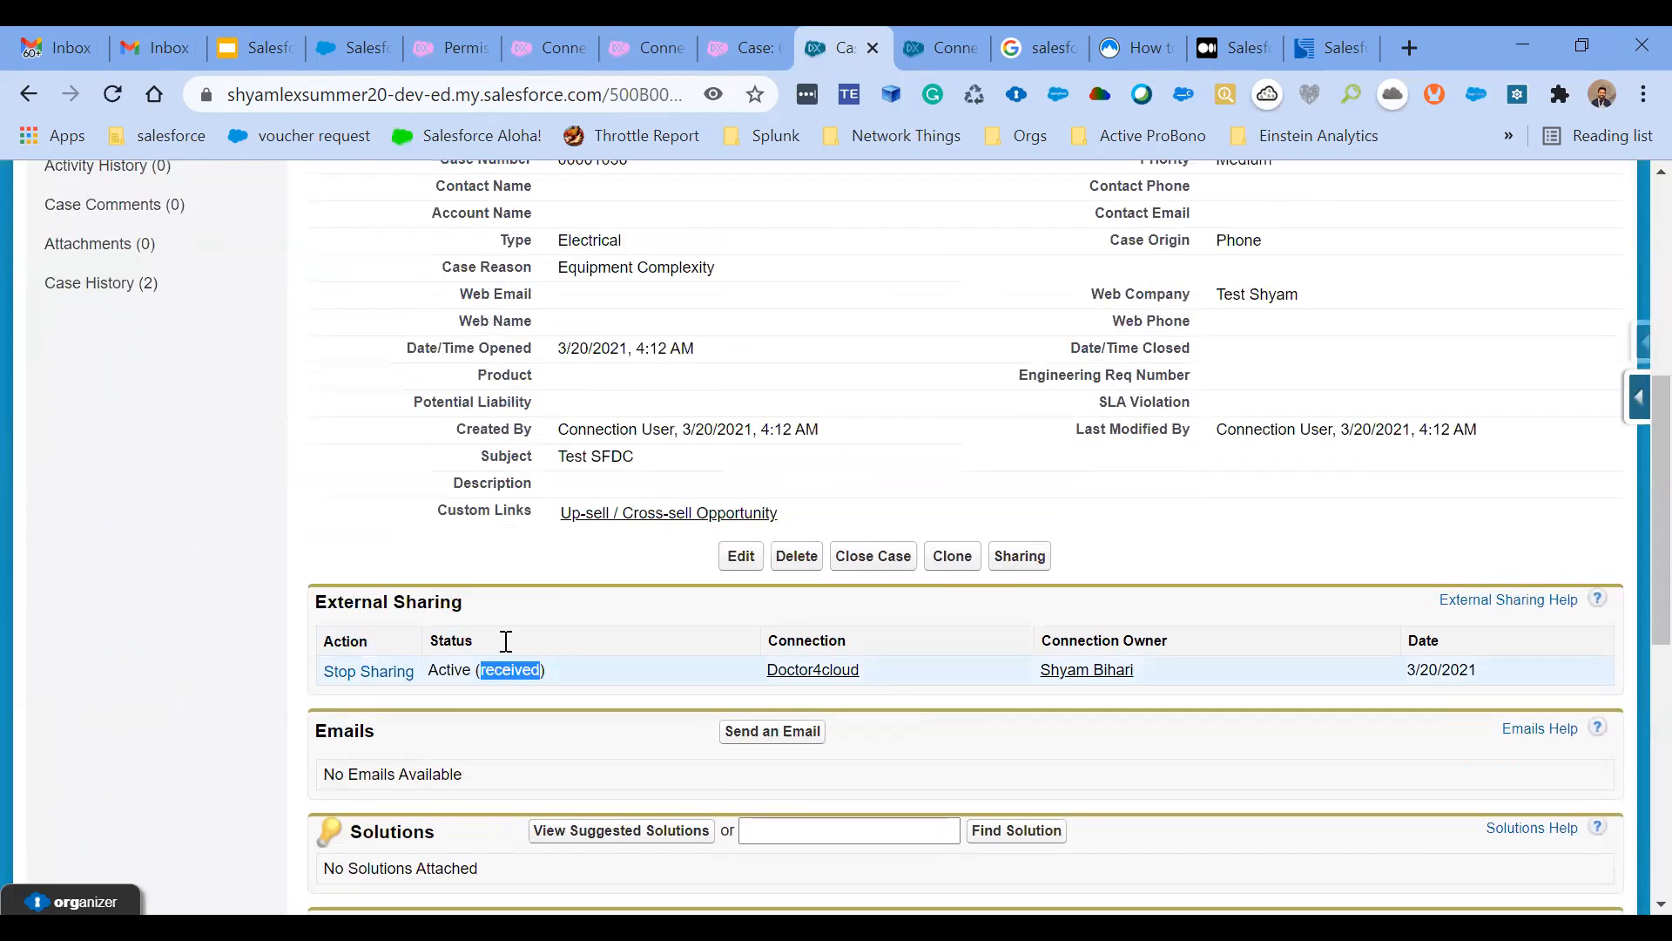
scroll(506, 642, "down", 2)
scroll(506, 642, "up", 2)
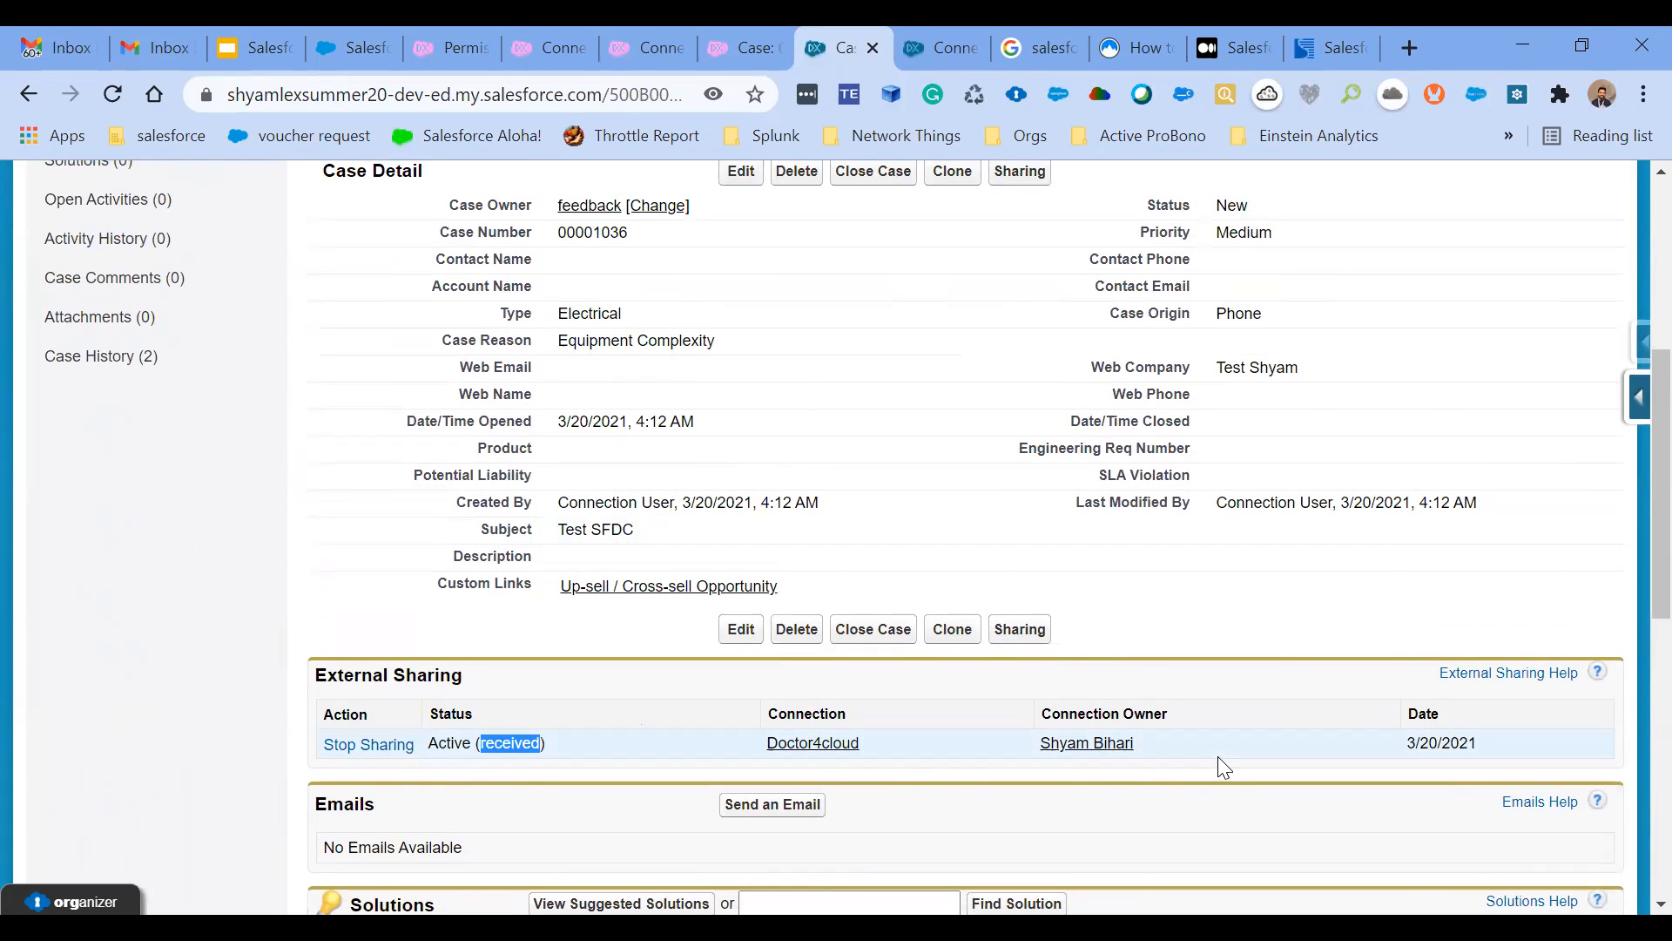
scroll(1217, 756, "down", 2)
scroll(1218, 756, "up", 5)
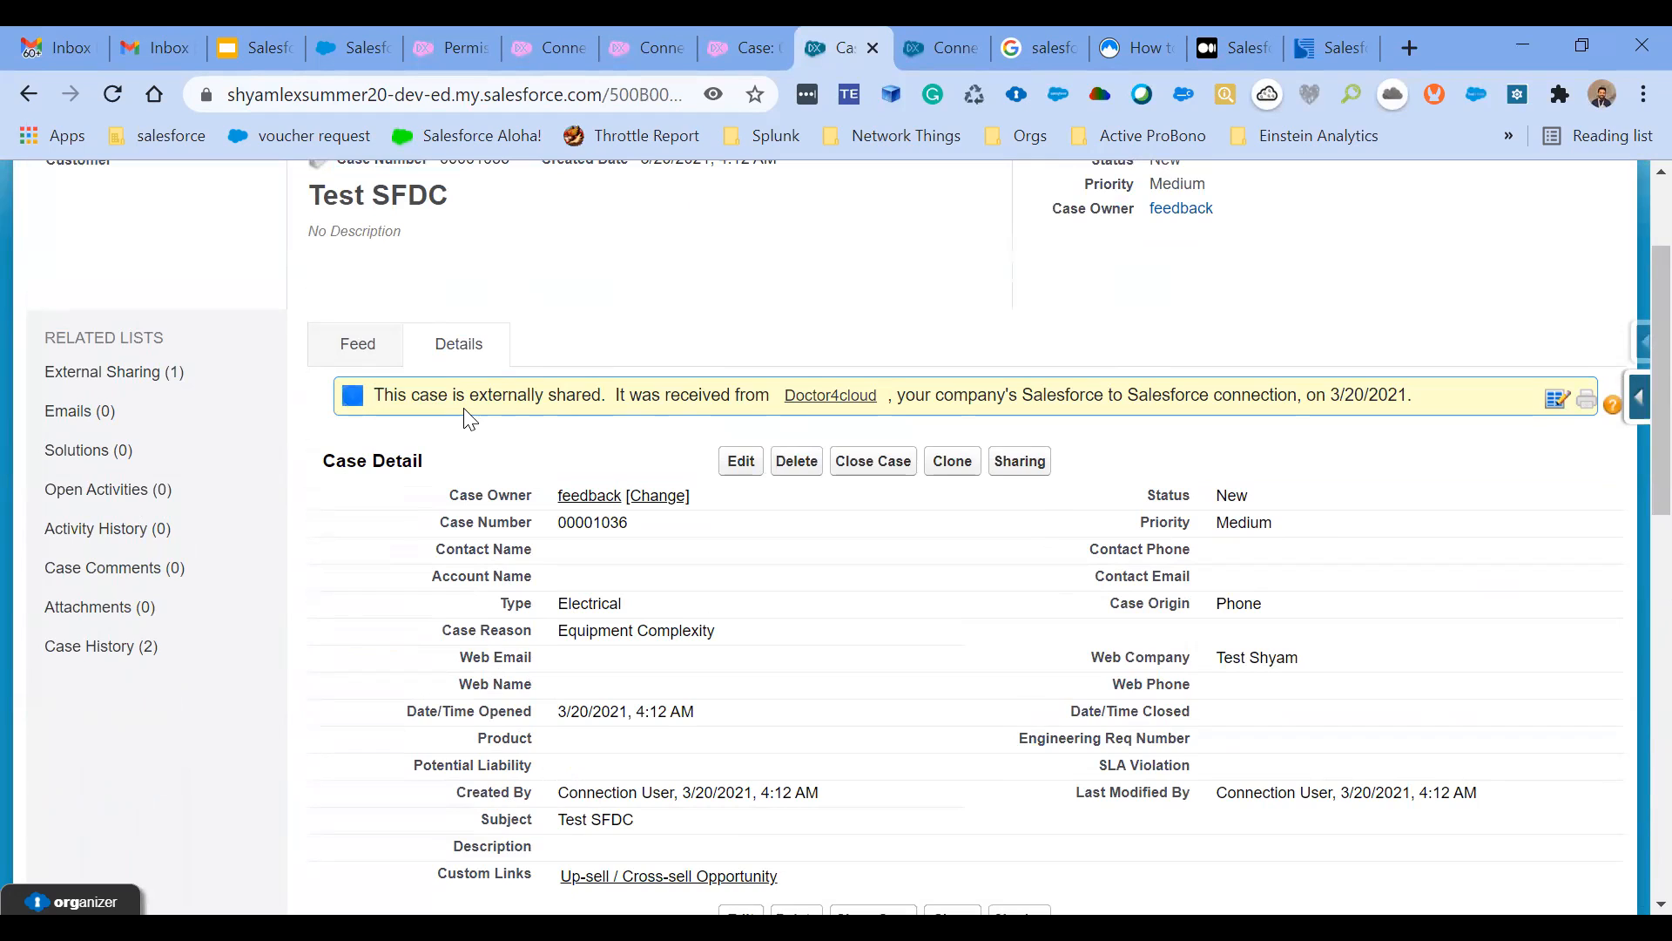
left_click_drag(367, 397, 542, 397)
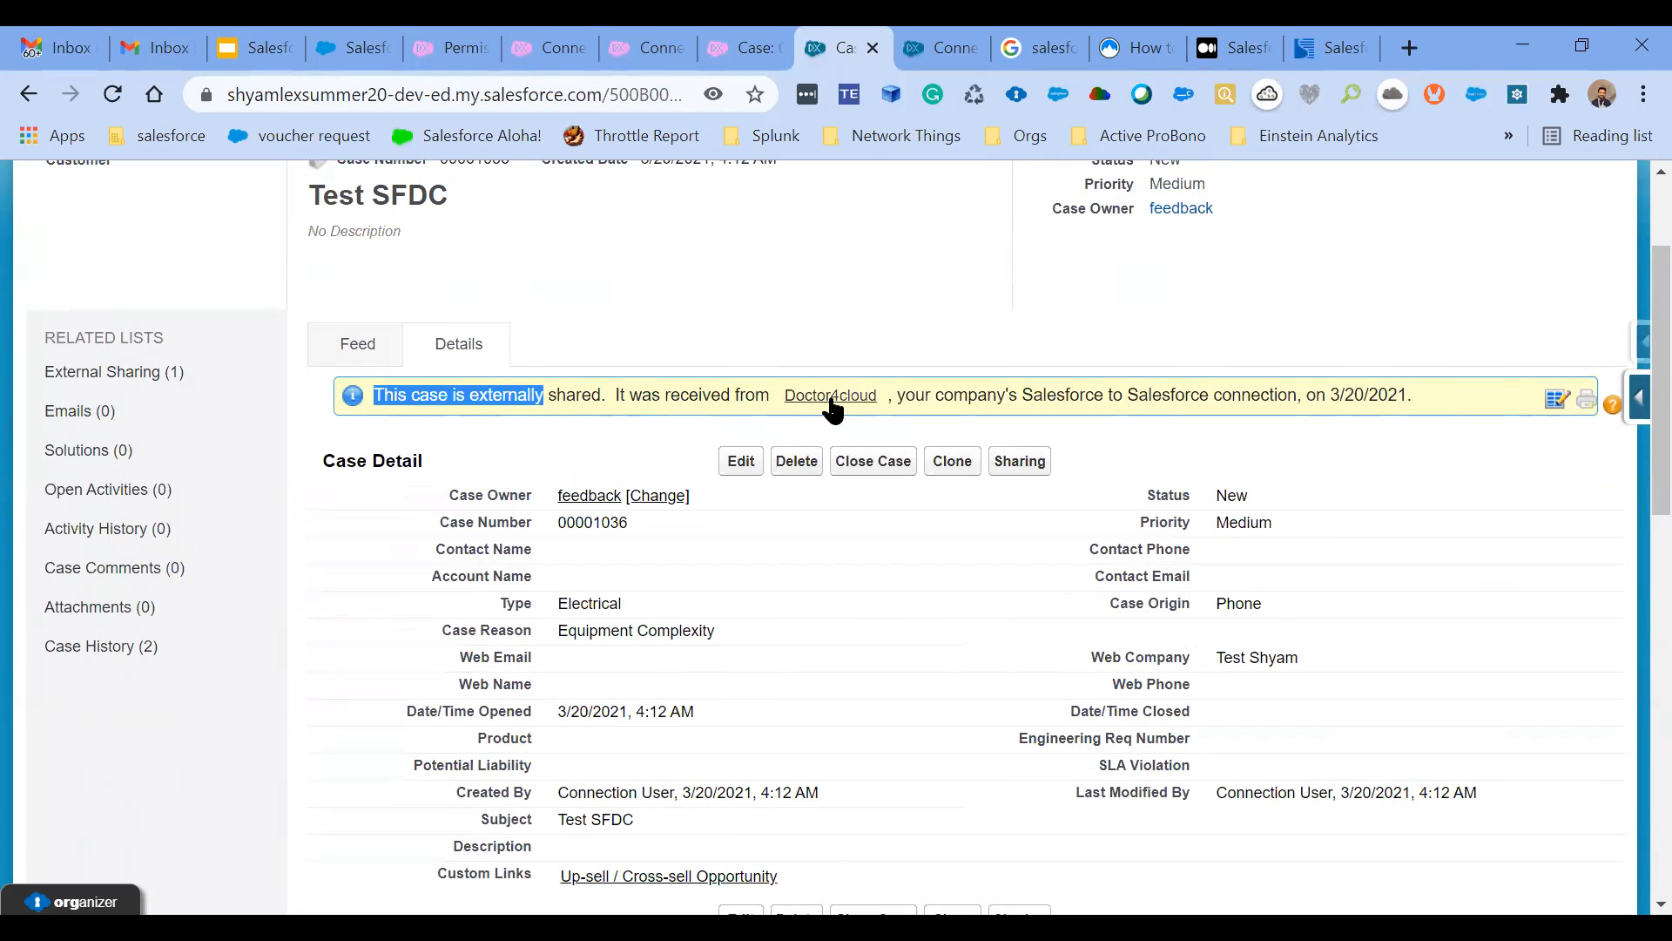
left_click(535, 471)
scroll(535, 471, "down", 8)
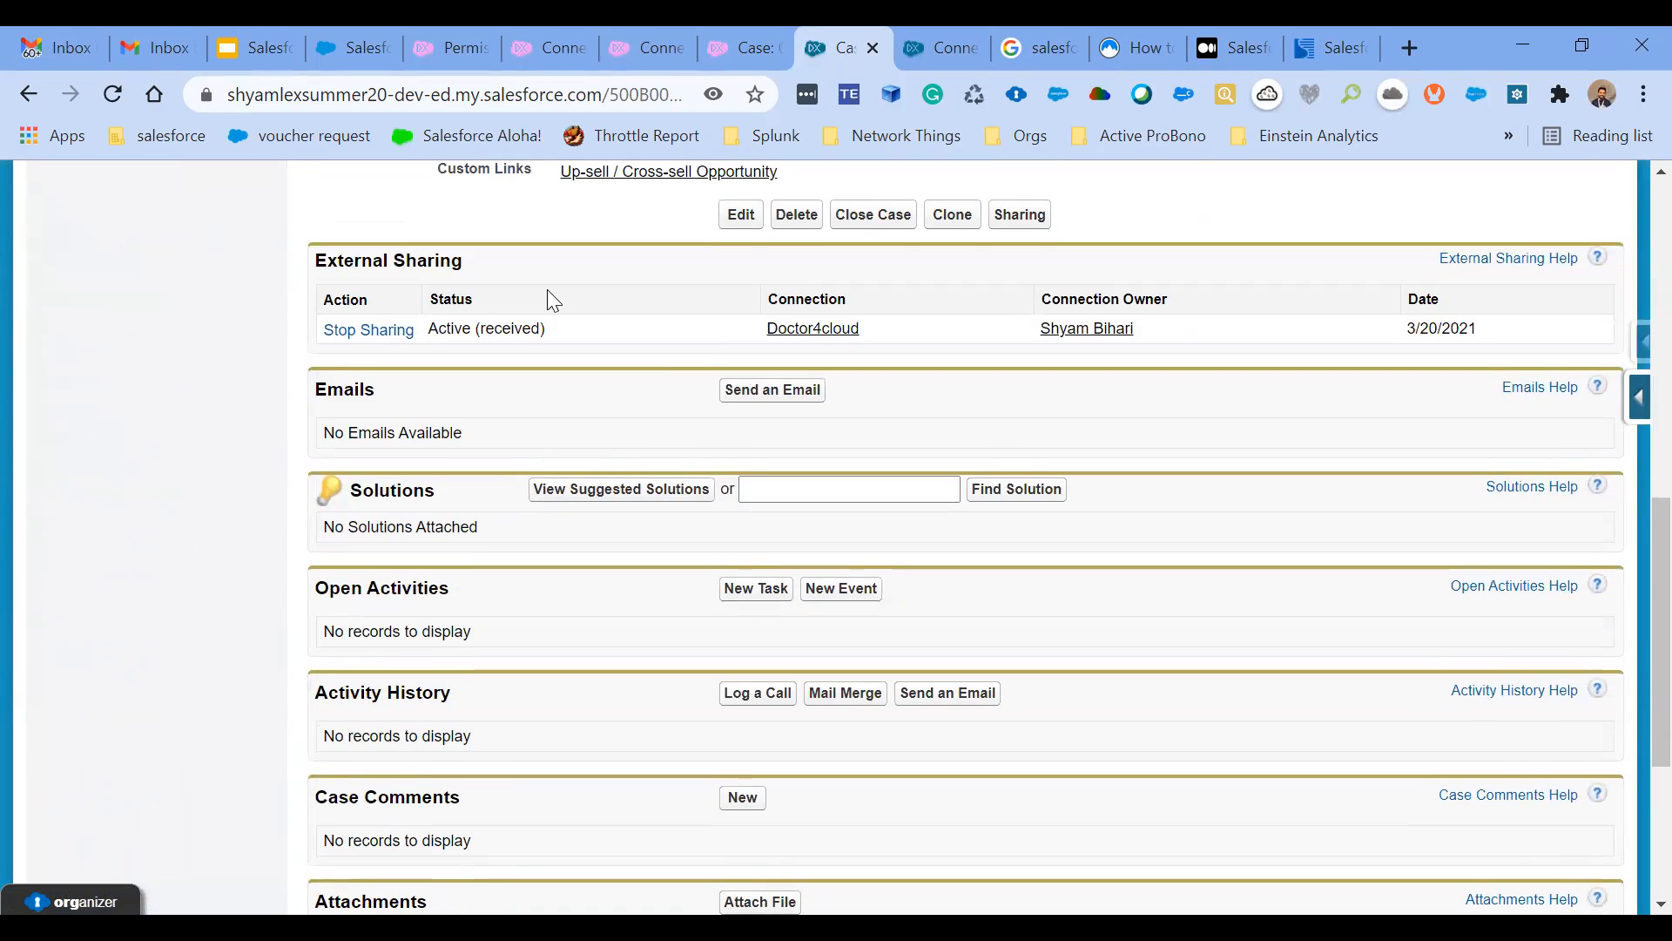
- Review the Salesforce.com Inc connection's published objects and connection history in the publishing org, and return to the Test SFDC case
left_click(558, 47)
scroll(656, 538, "down", 7)
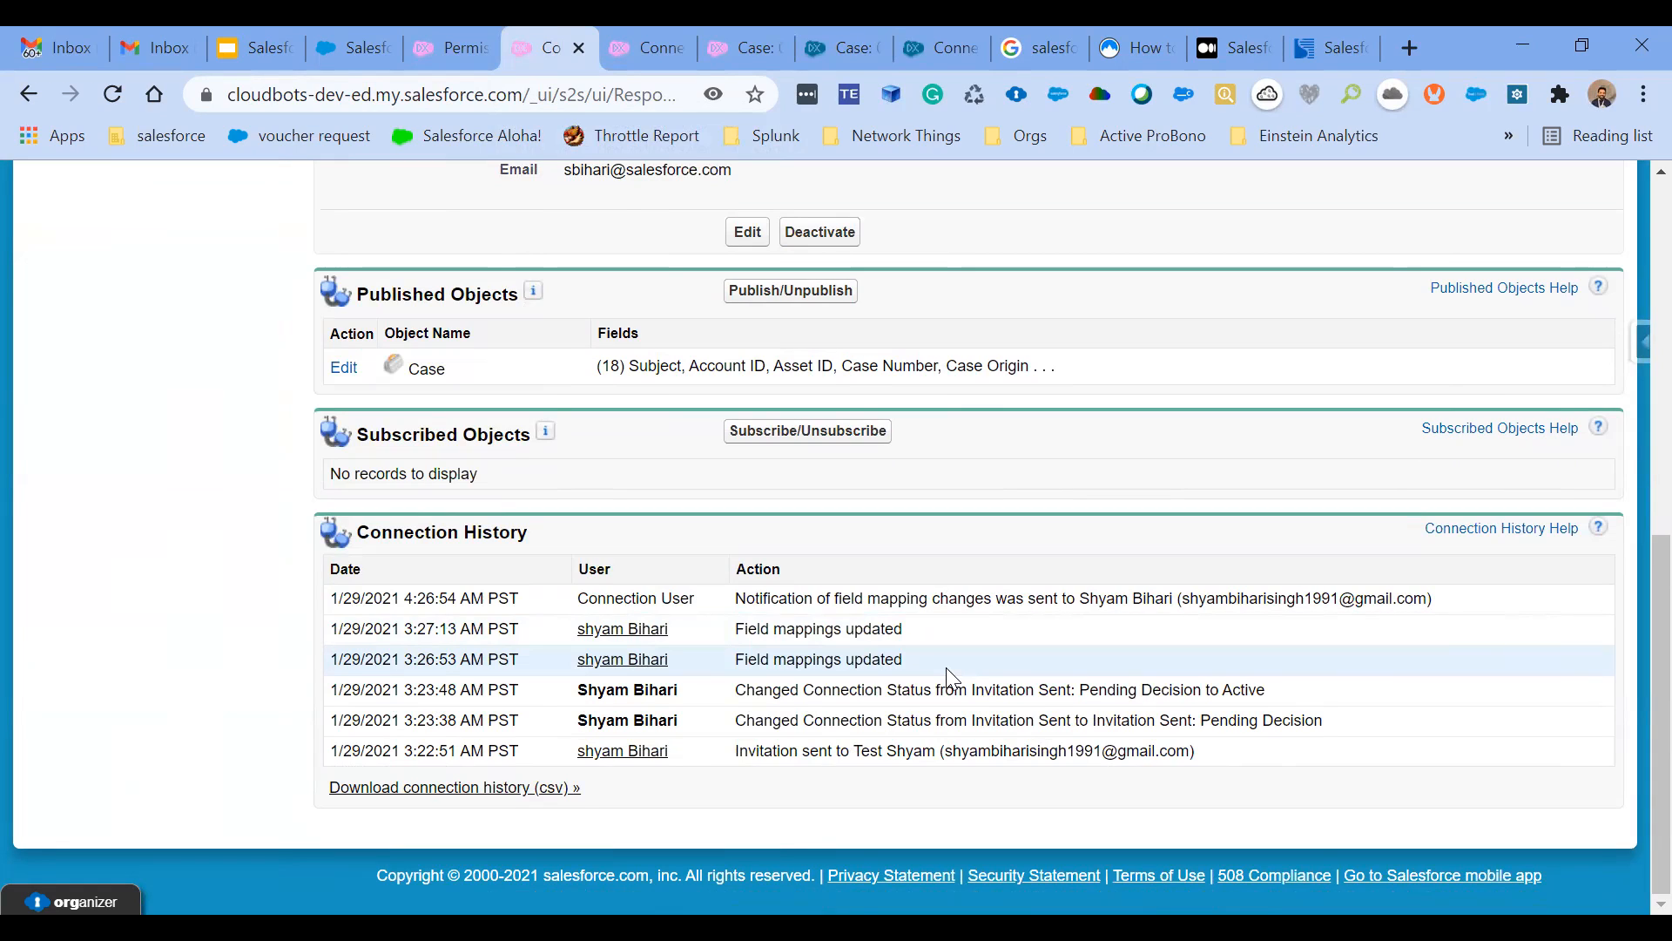
scroll(952, 677, "up", 1)
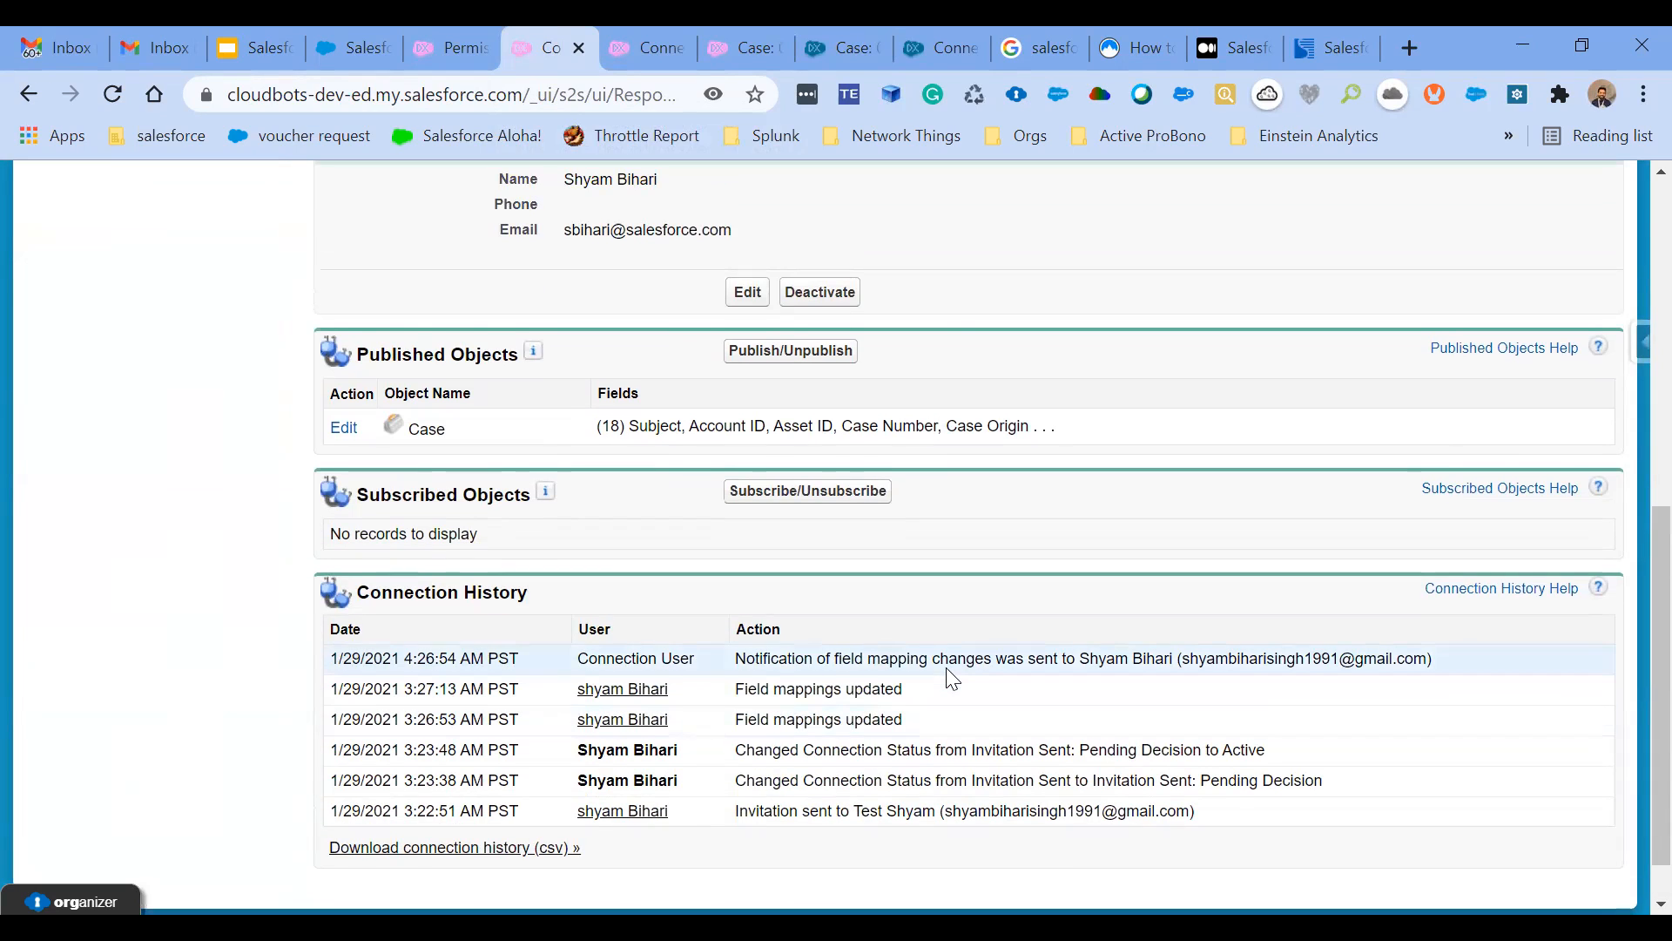
scroll(952, 679, "up", 10)
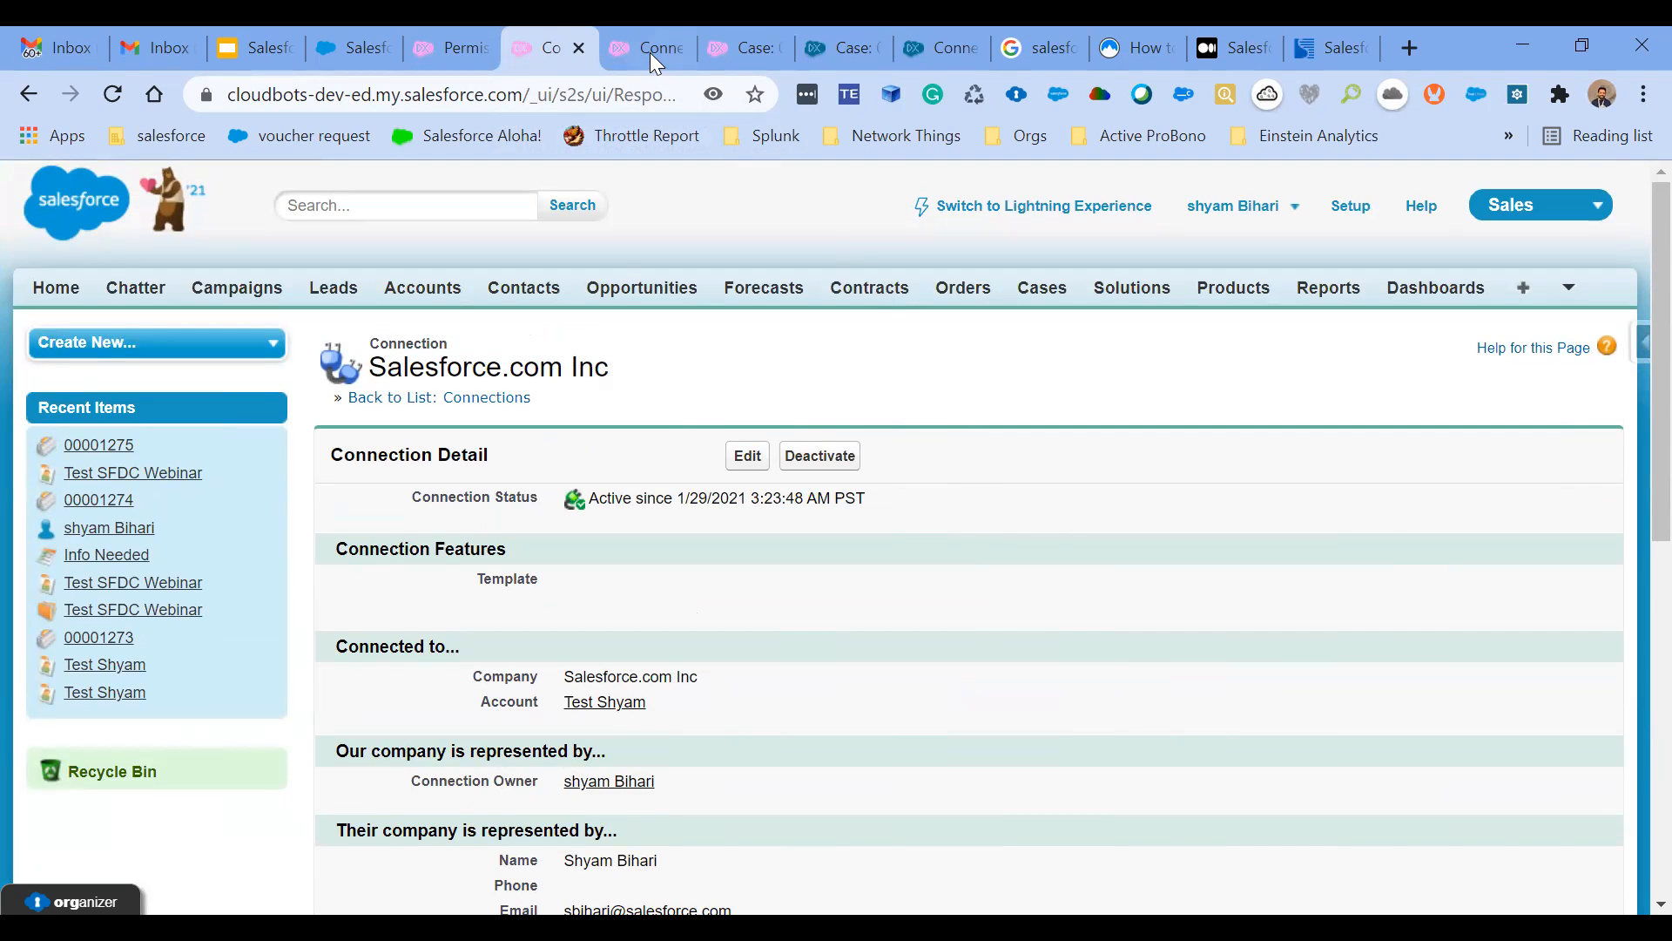
left_click(726, 35)
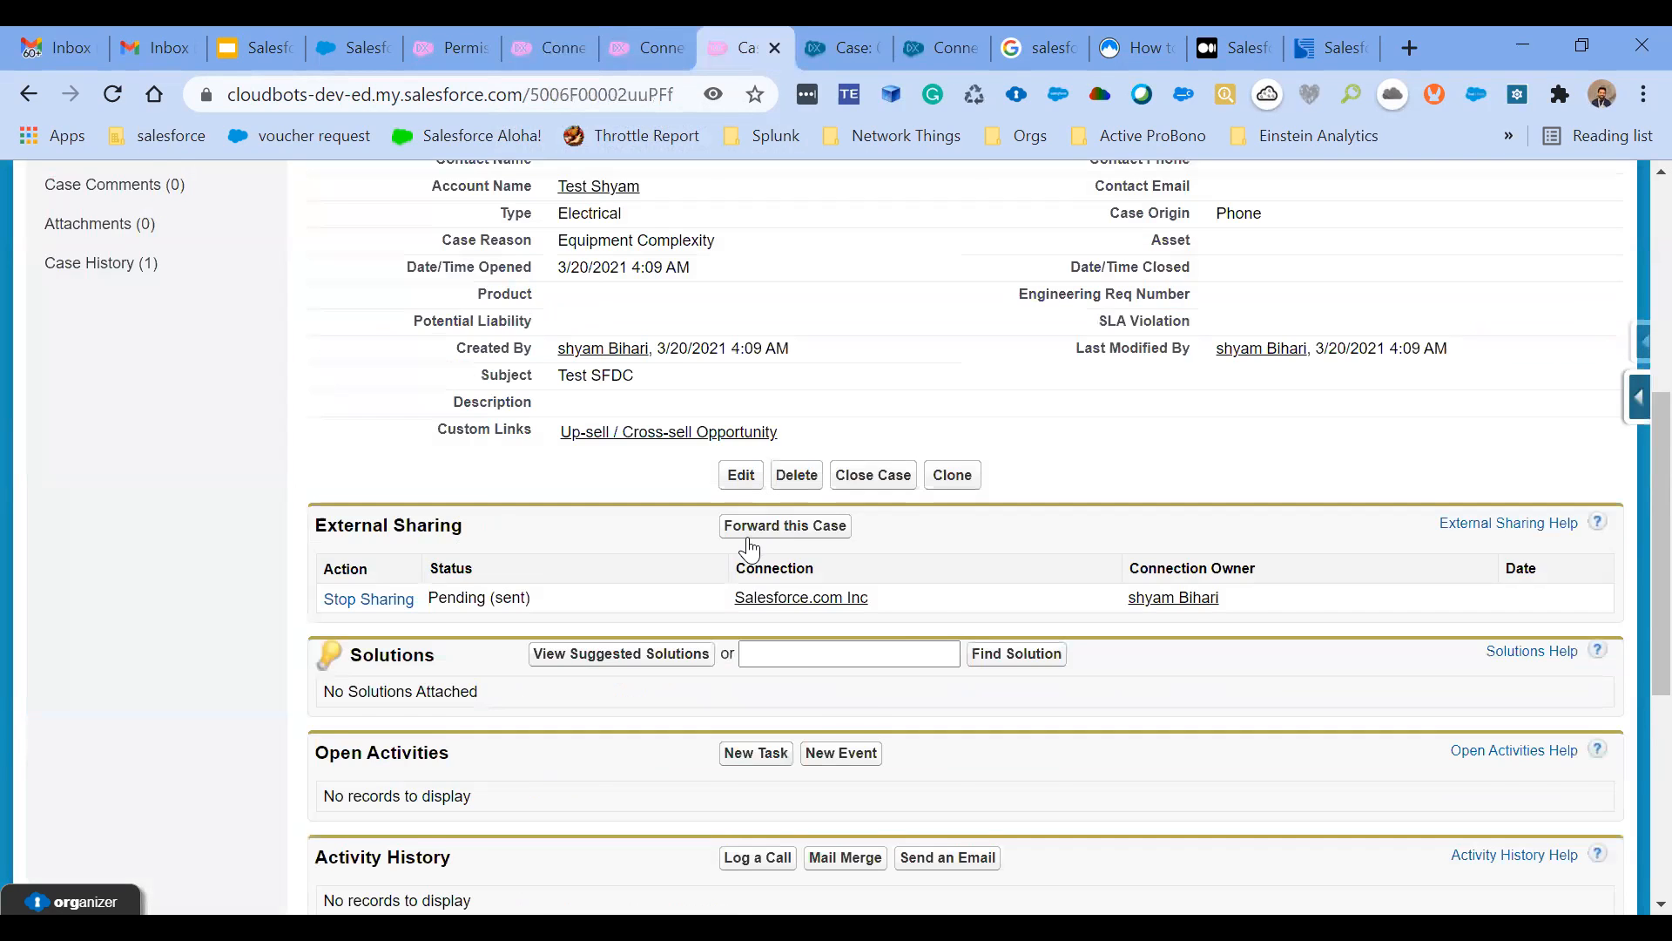
- Change the Test SFDC case's Type to Structural and its Case Reason to Breakdown in the publishing org, and save
scroll(749, 548, "up", 2)
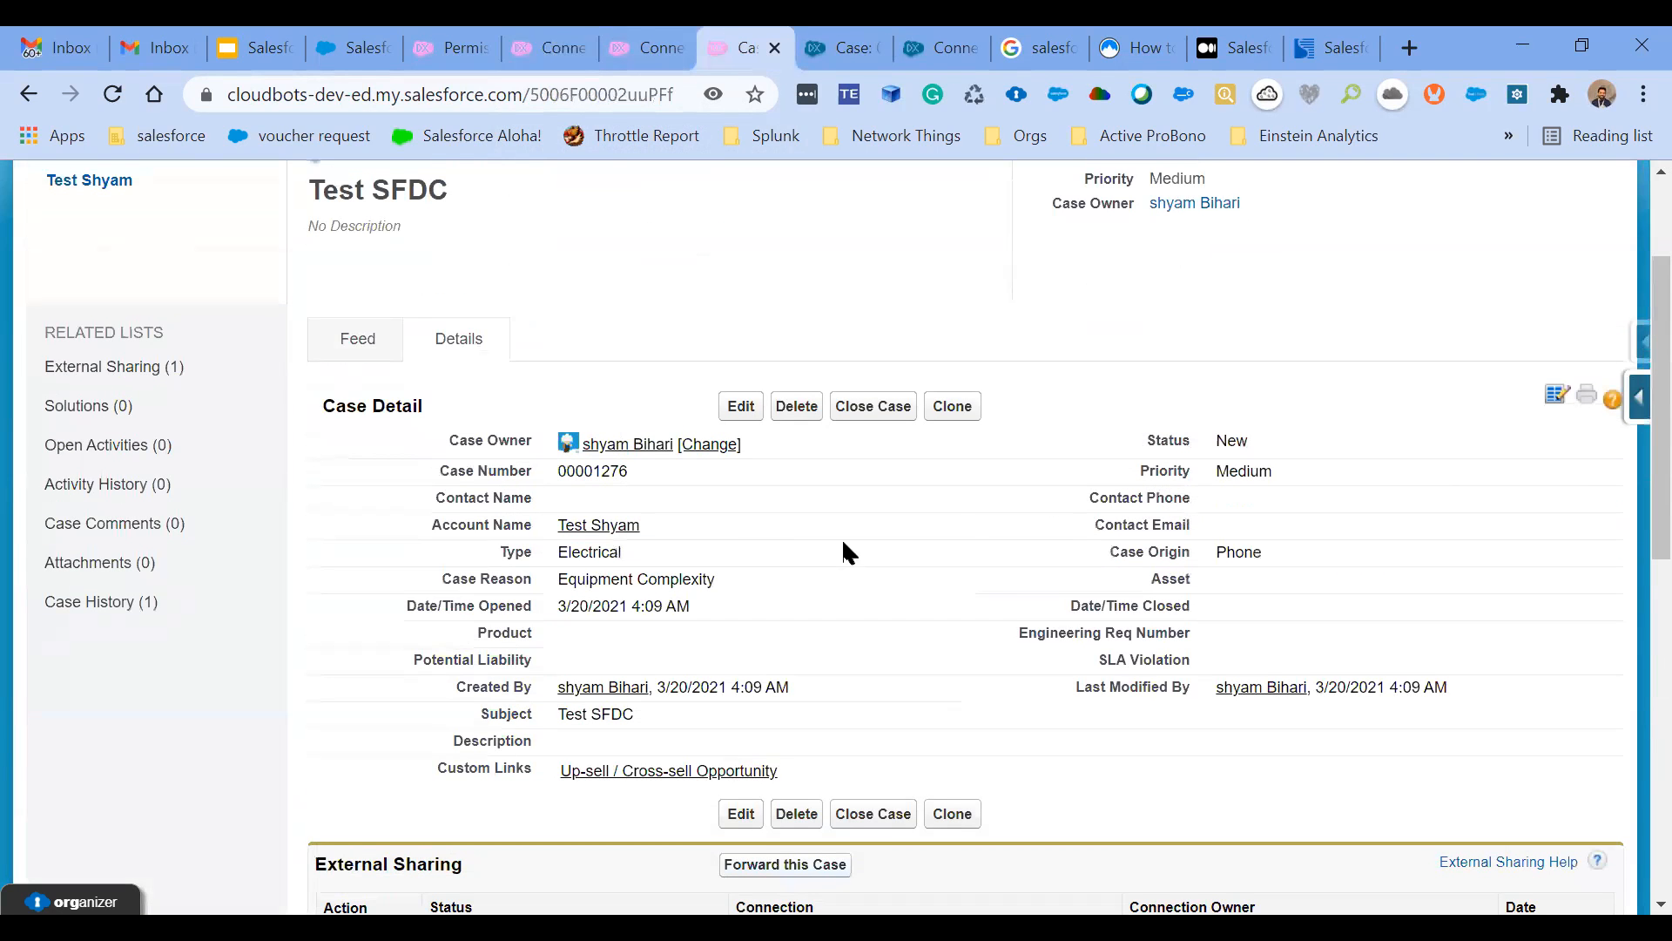
double_click(768, 565)
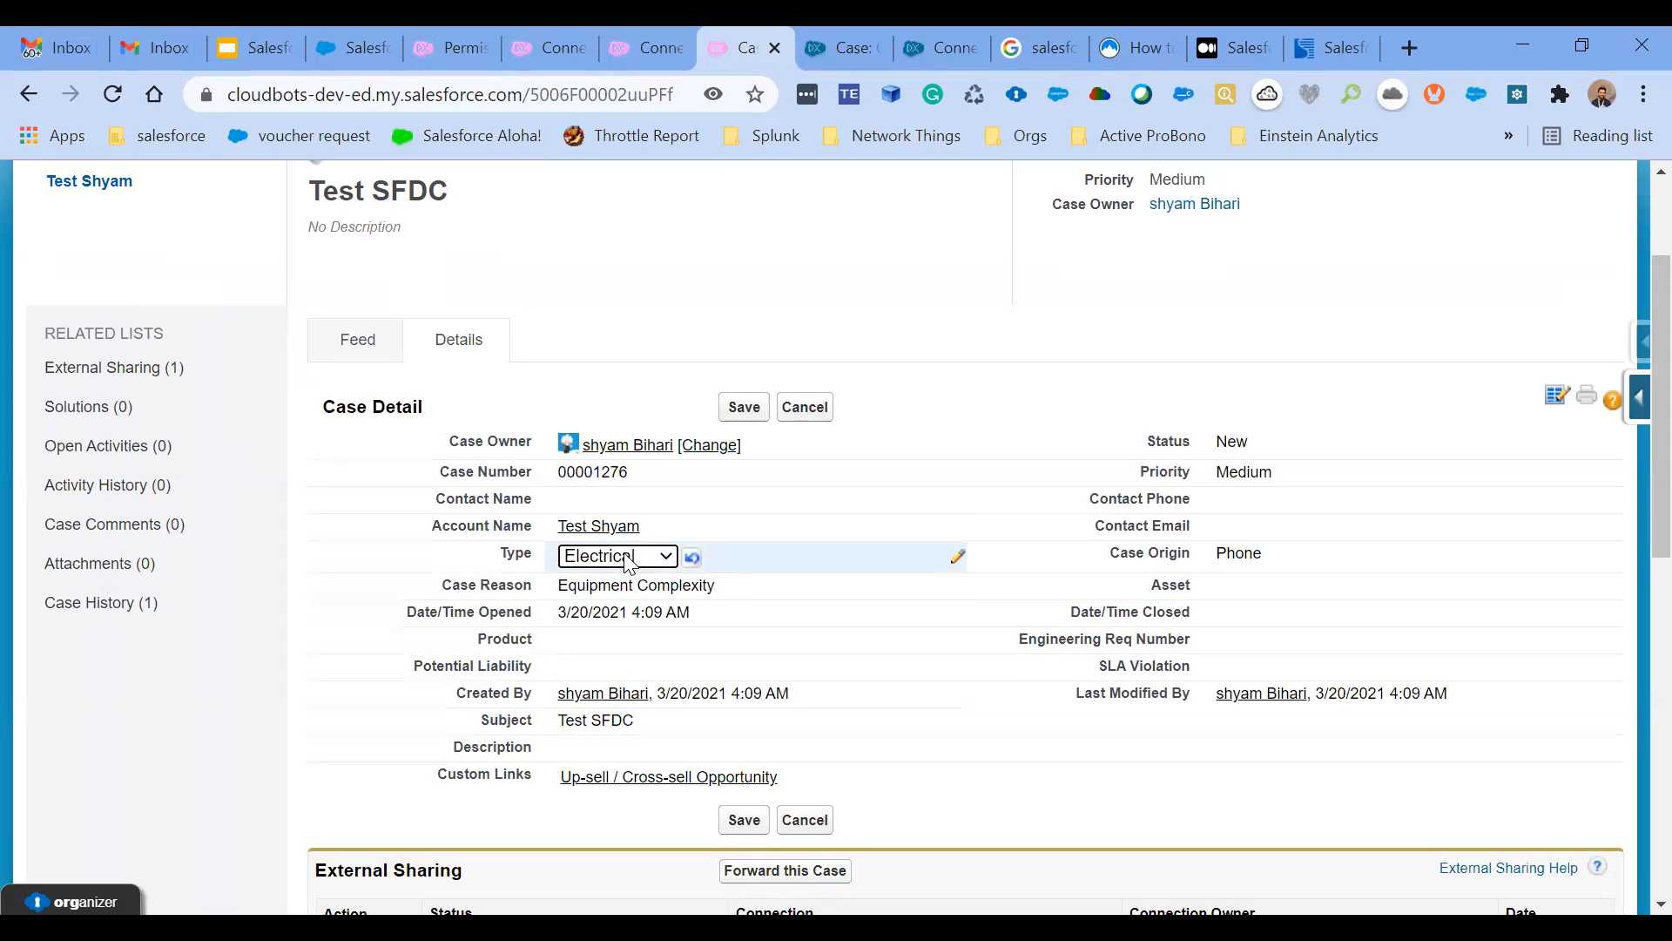
left_click(629, 559)
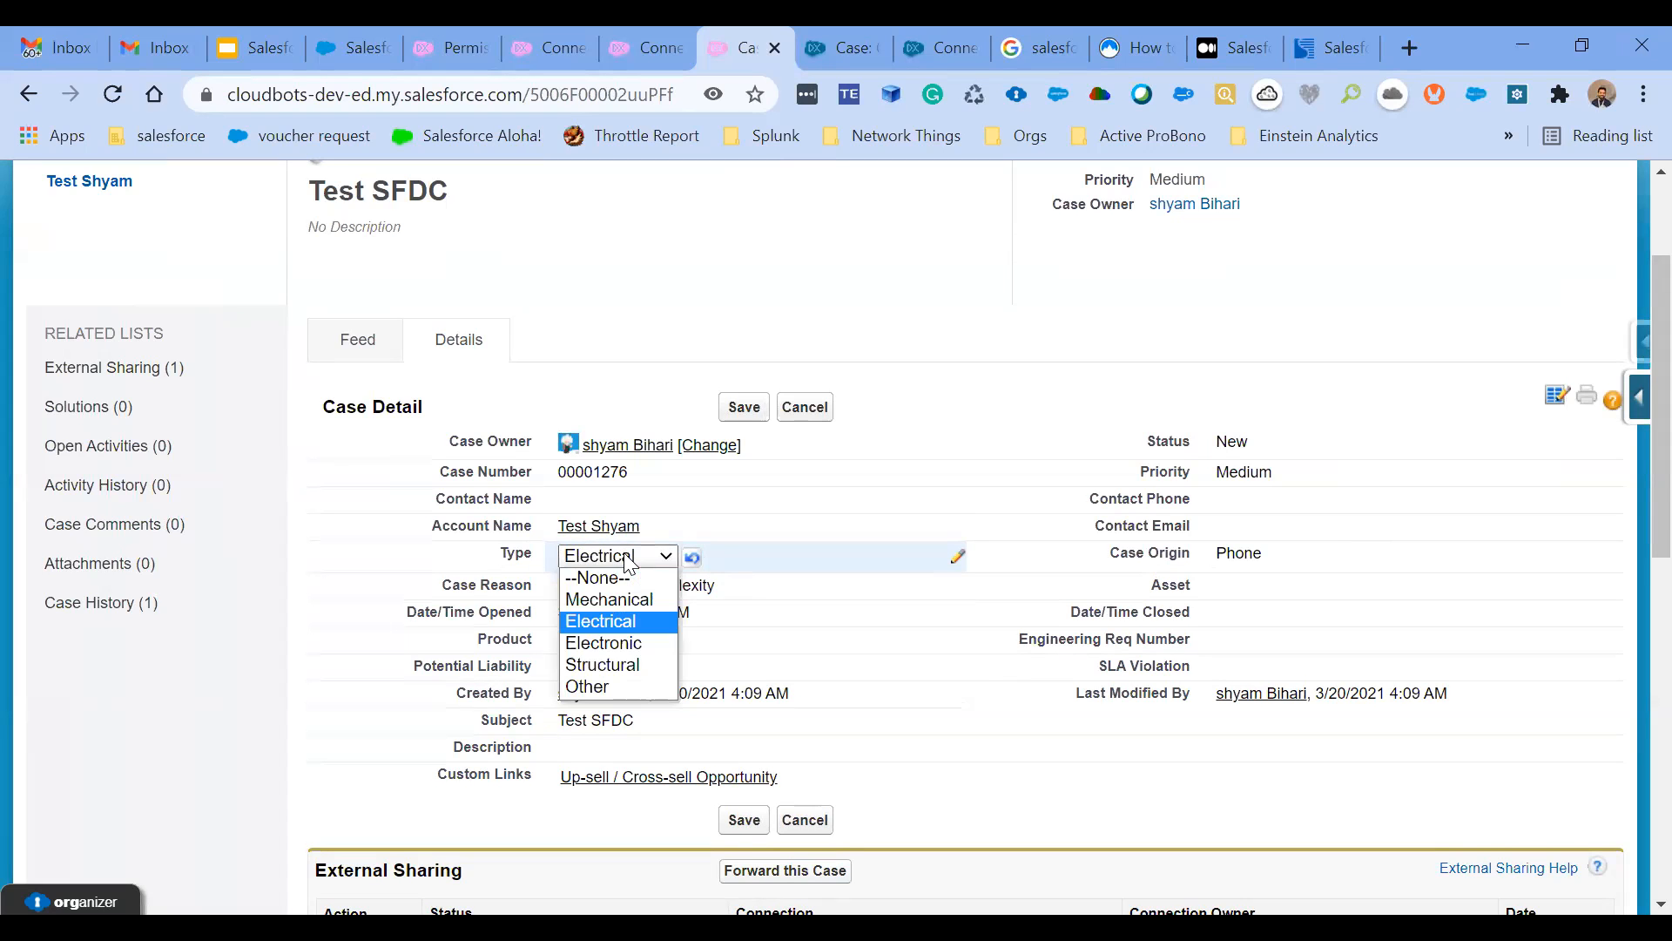
left_click(641, 667)
double_click(794, 577)
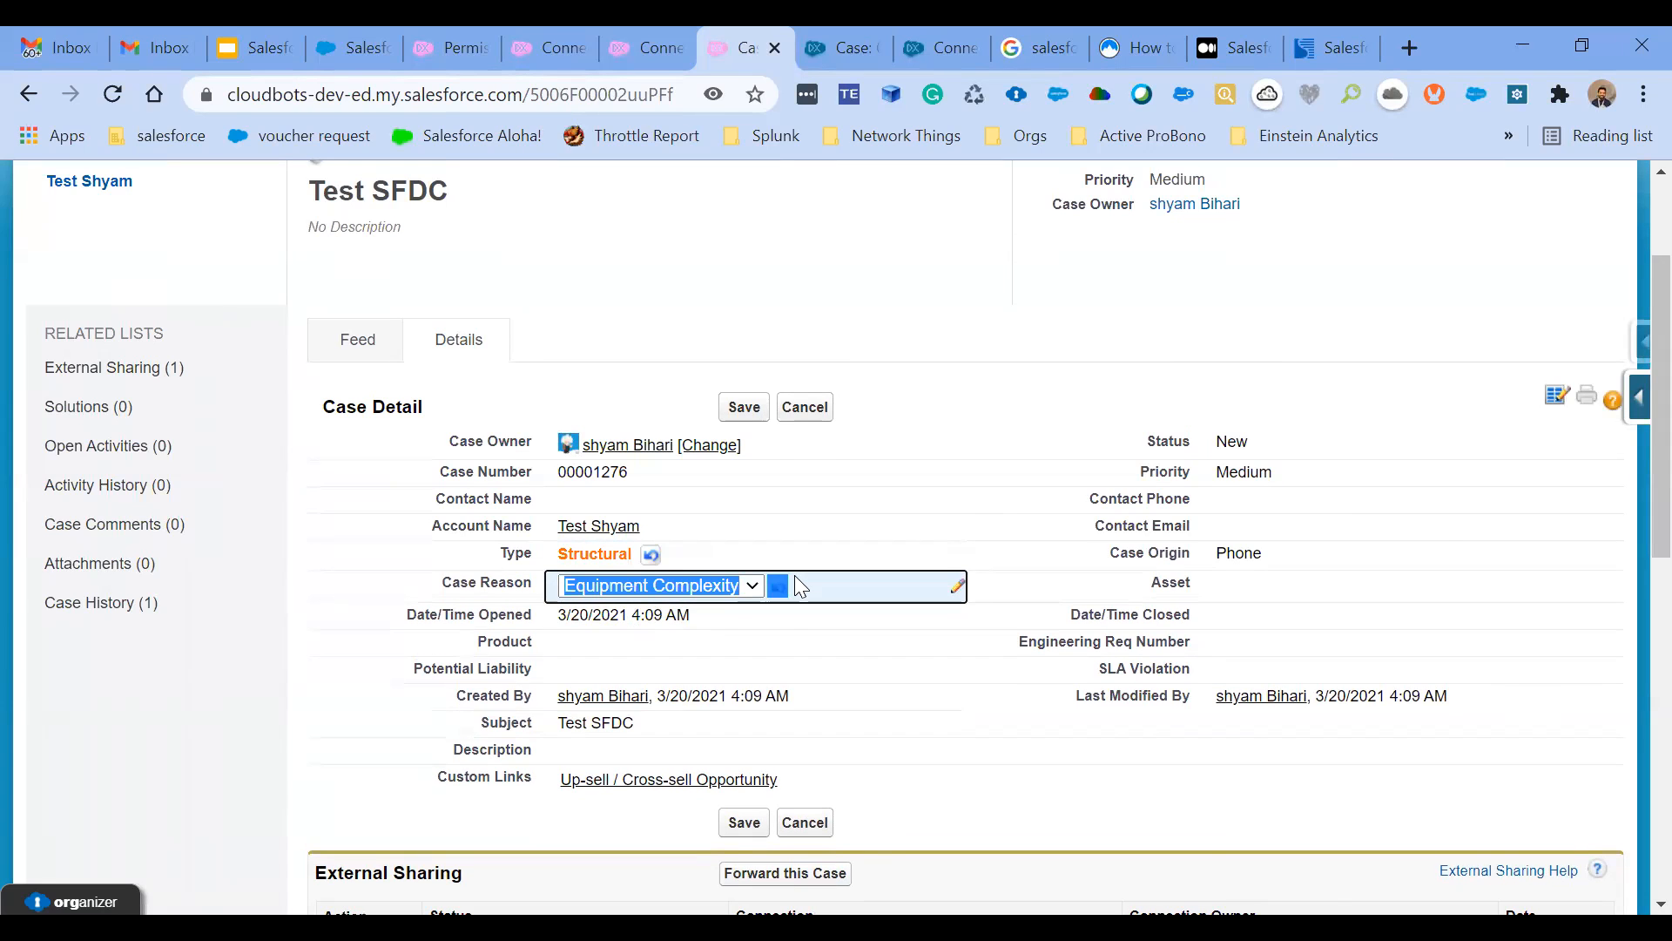
left_click(725, 592)
left_click(688, 692)
left_click(737, 412)
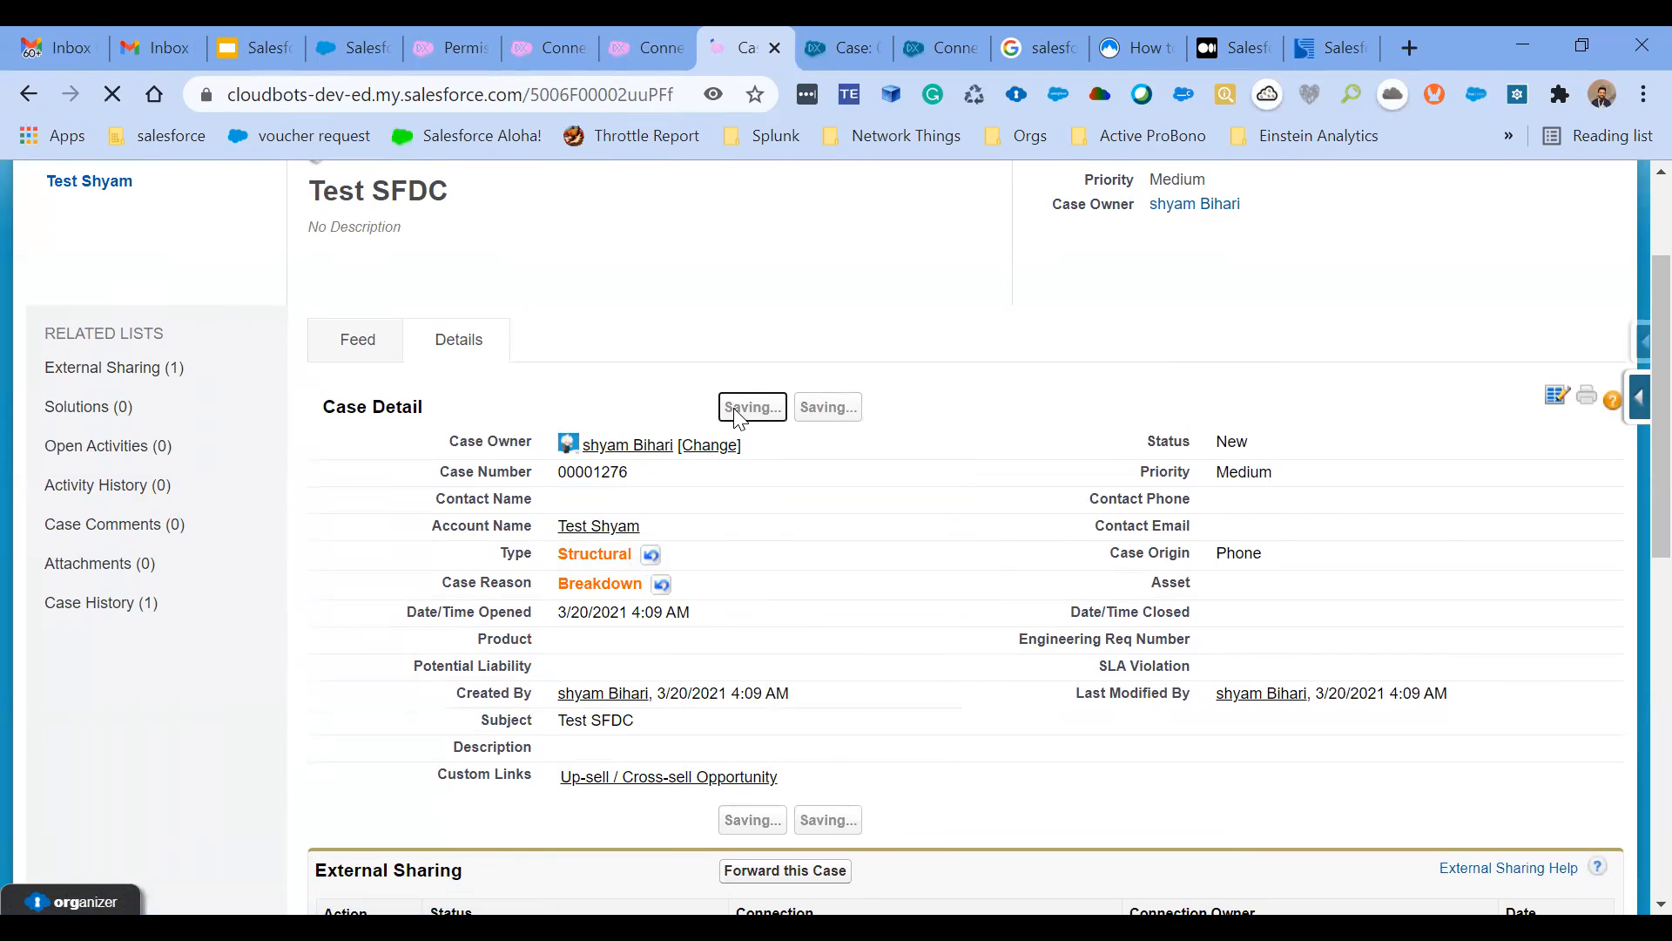
- Check the saved Test SFDC case's field values and its External Sharing section in the publishing org
scroll(736, 418, "down", 3)
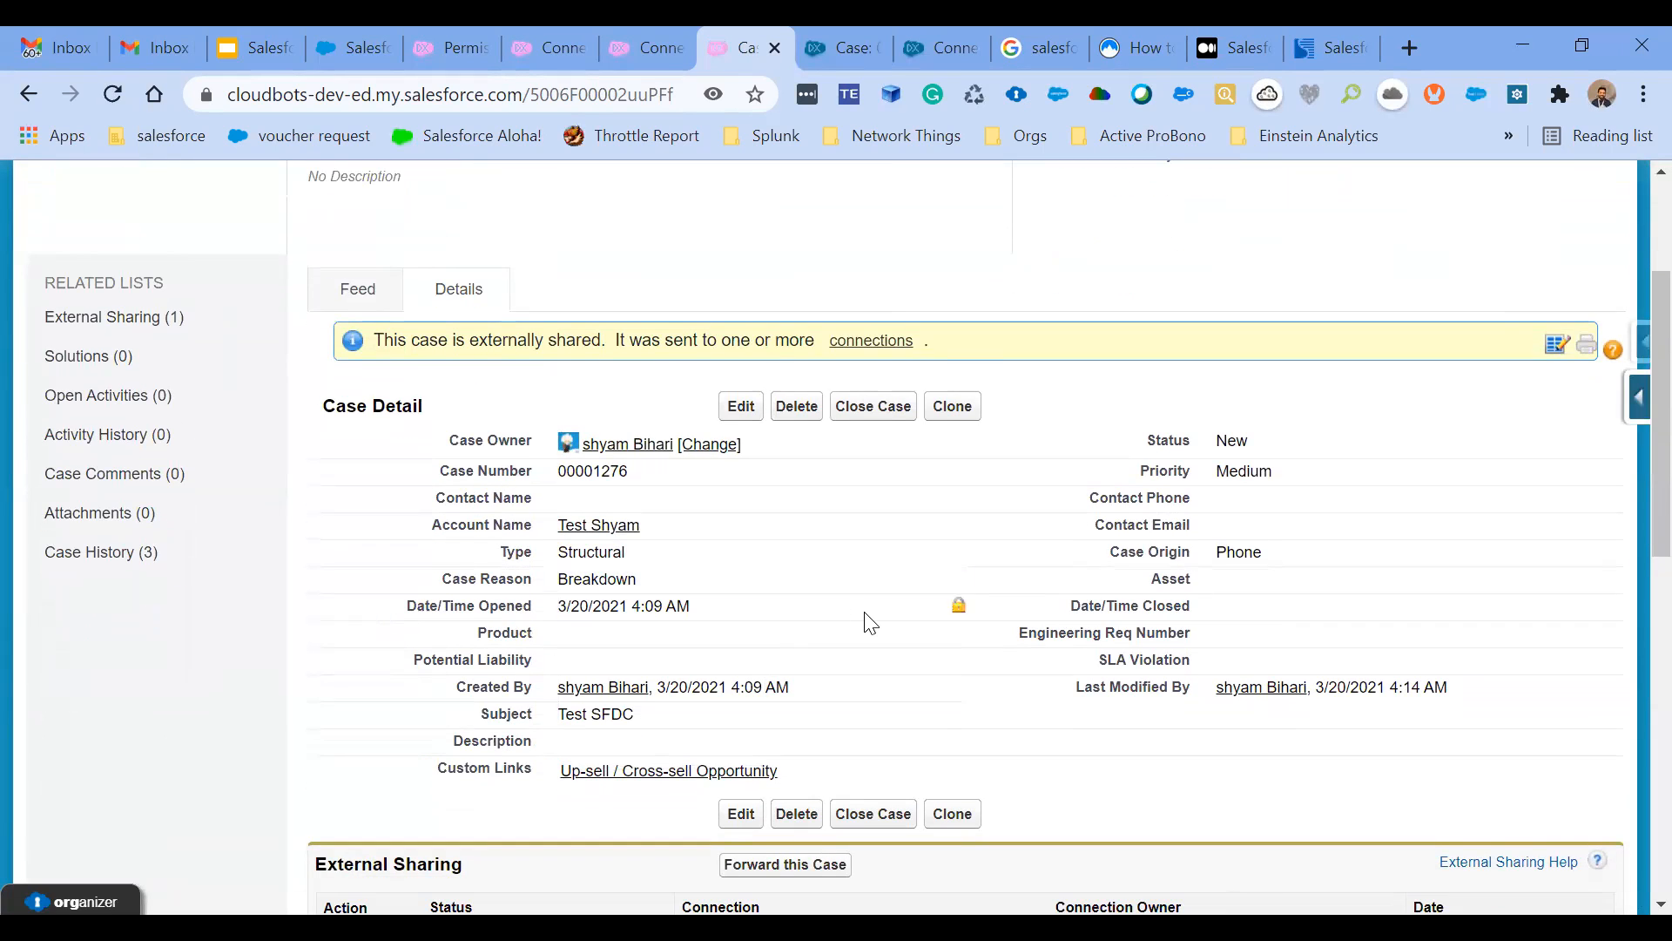
scroll(865, 623, "down", 2)
scroll(868, 622, "down", 1)
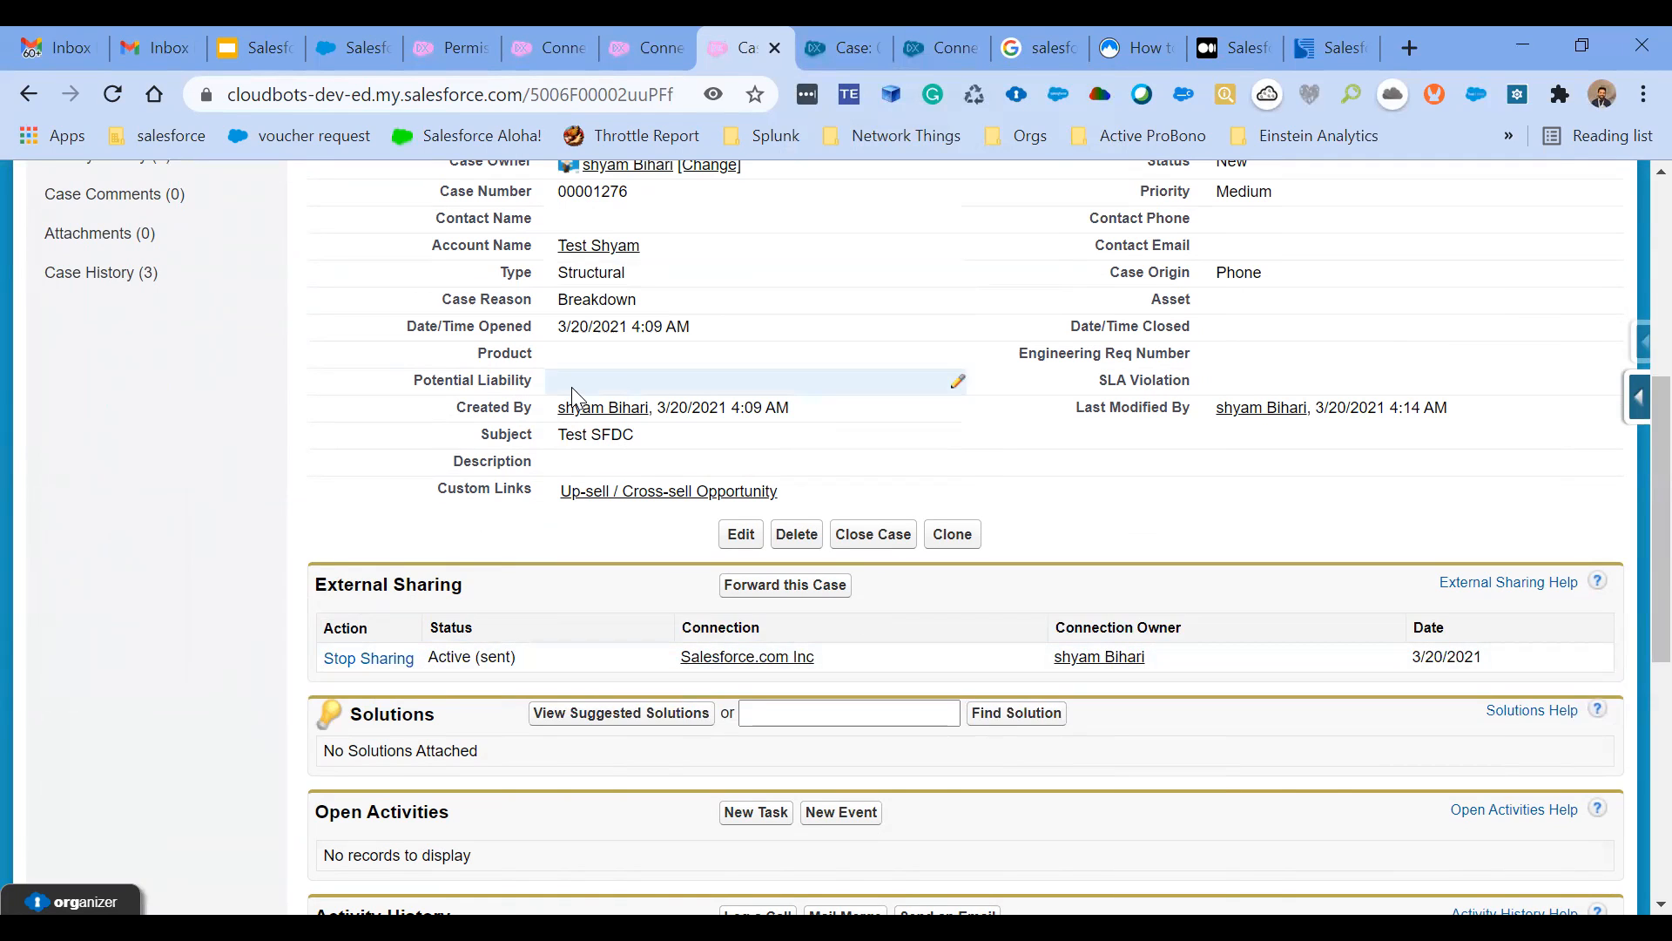
- Switch to the partner org and reload the received Test SFDC case to check its Type and Case Reason
left_click(831, 34)
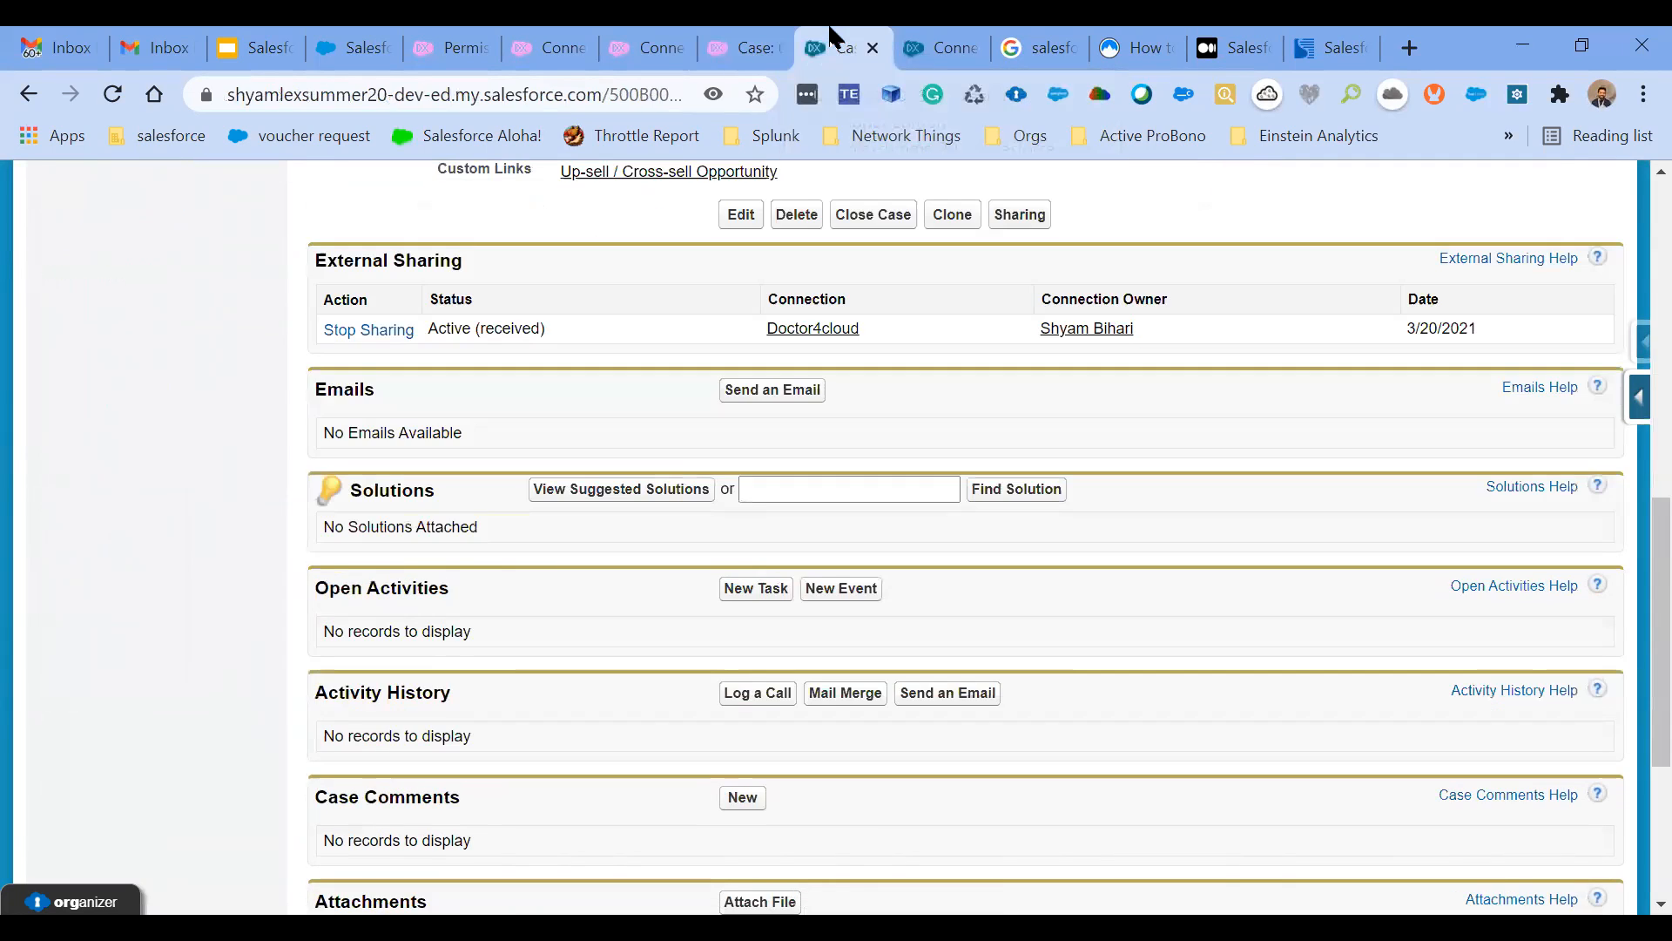
scroll(862, 280, "up", 5)
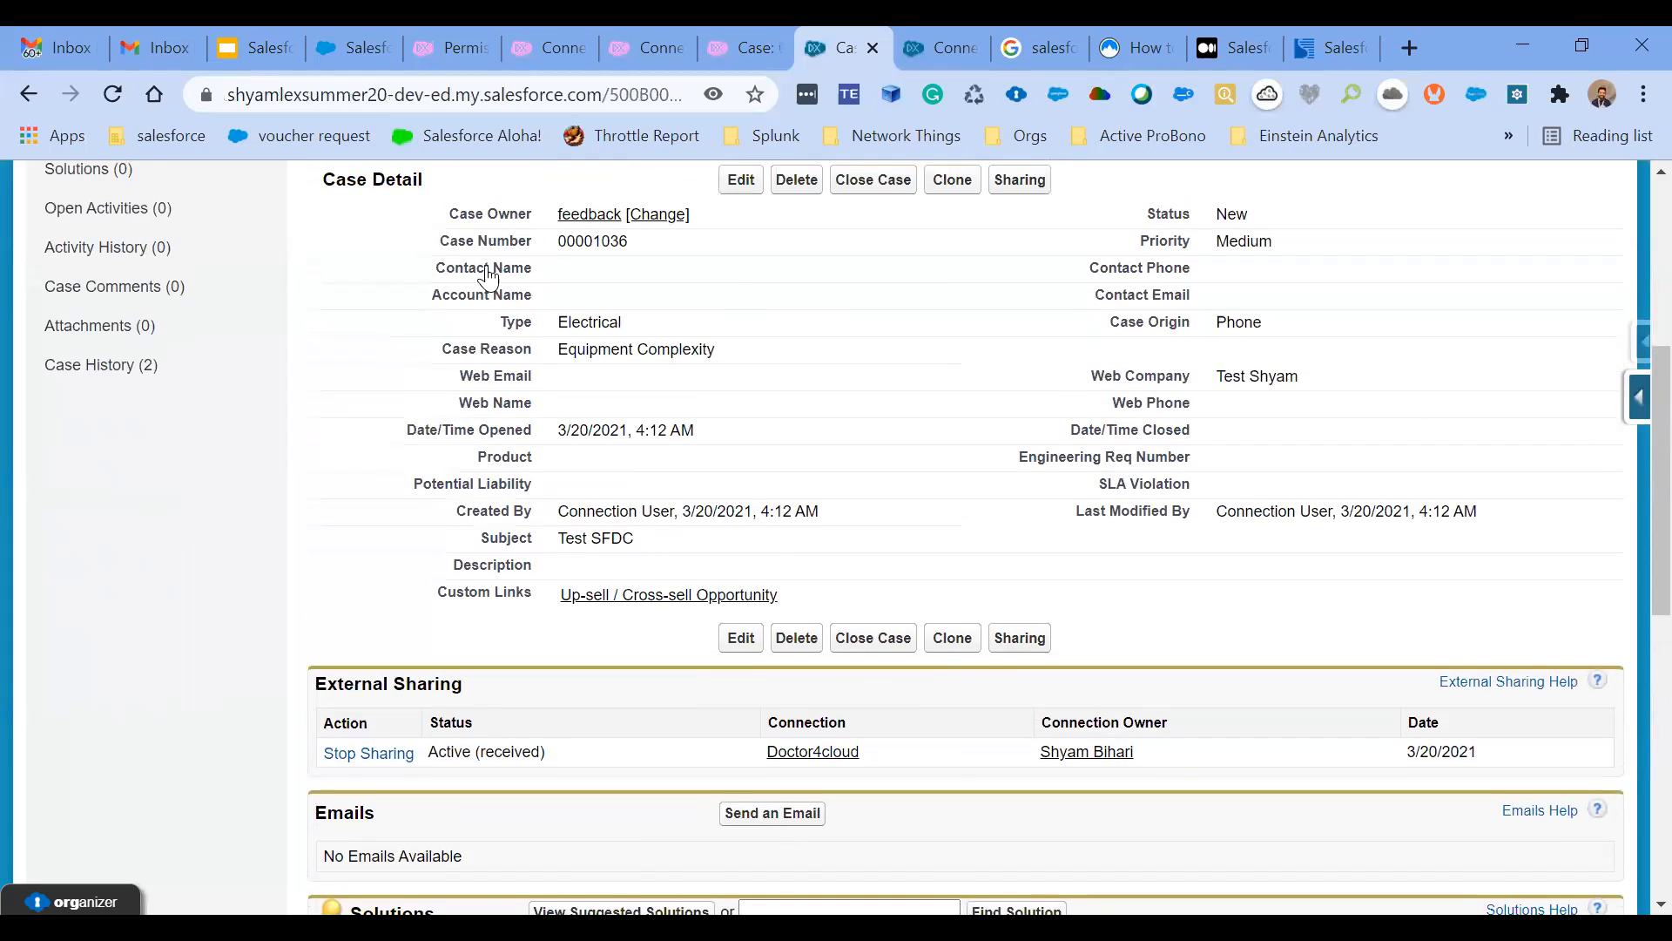
scroll(488, 277, "up", 5)
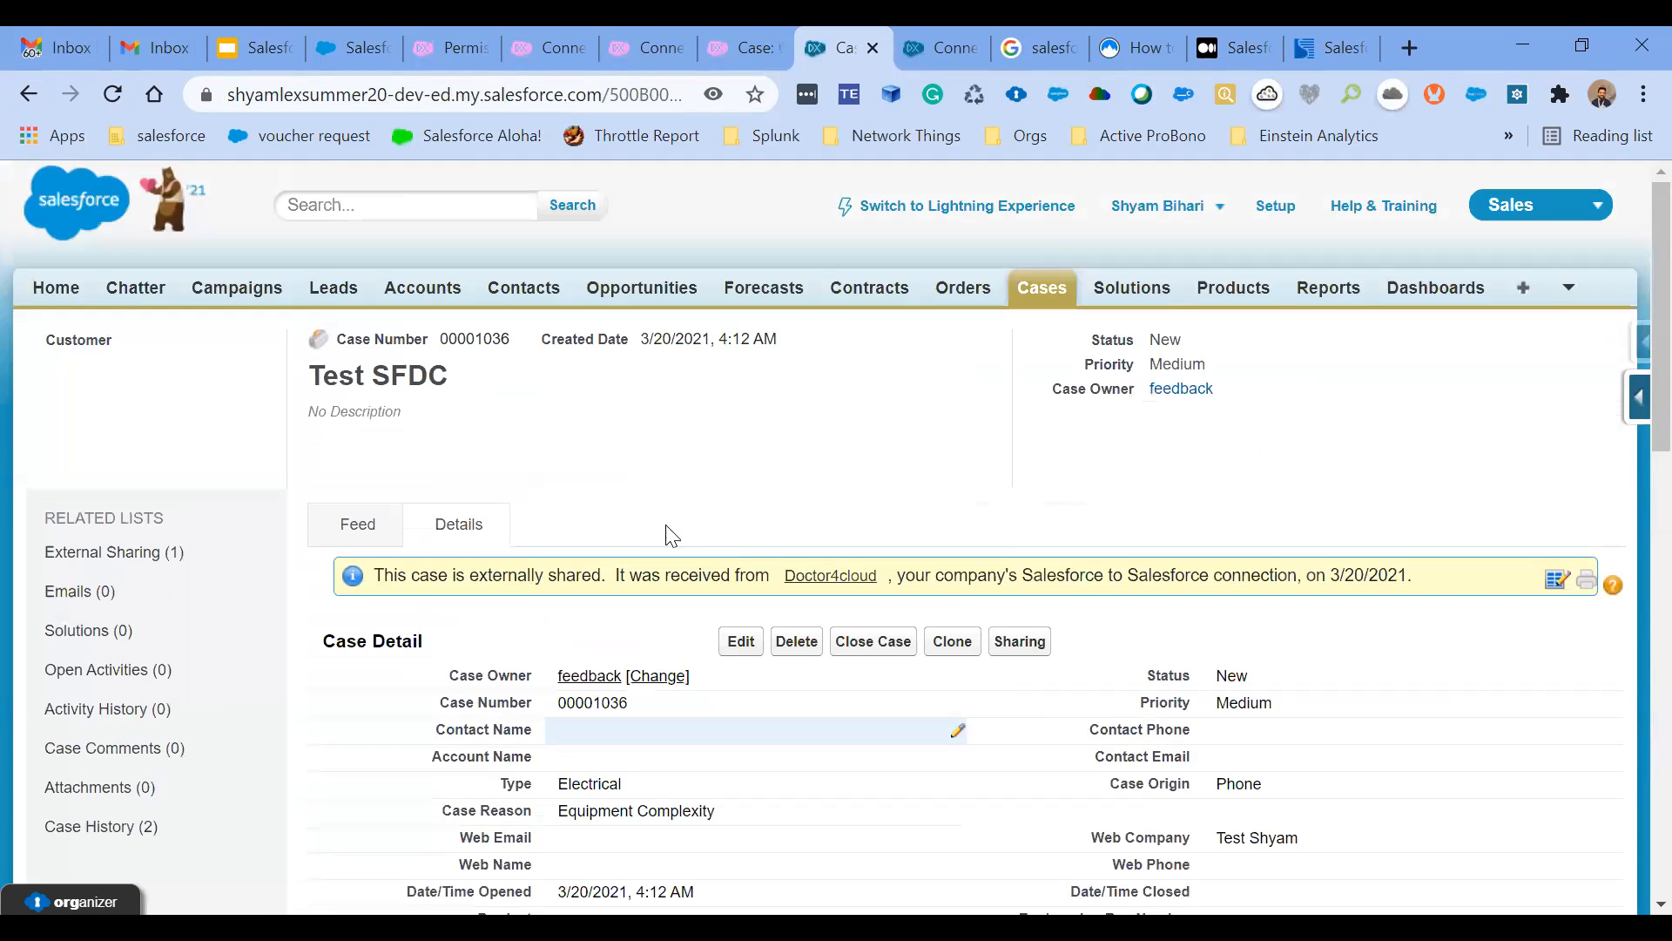
left_click(112, 92)
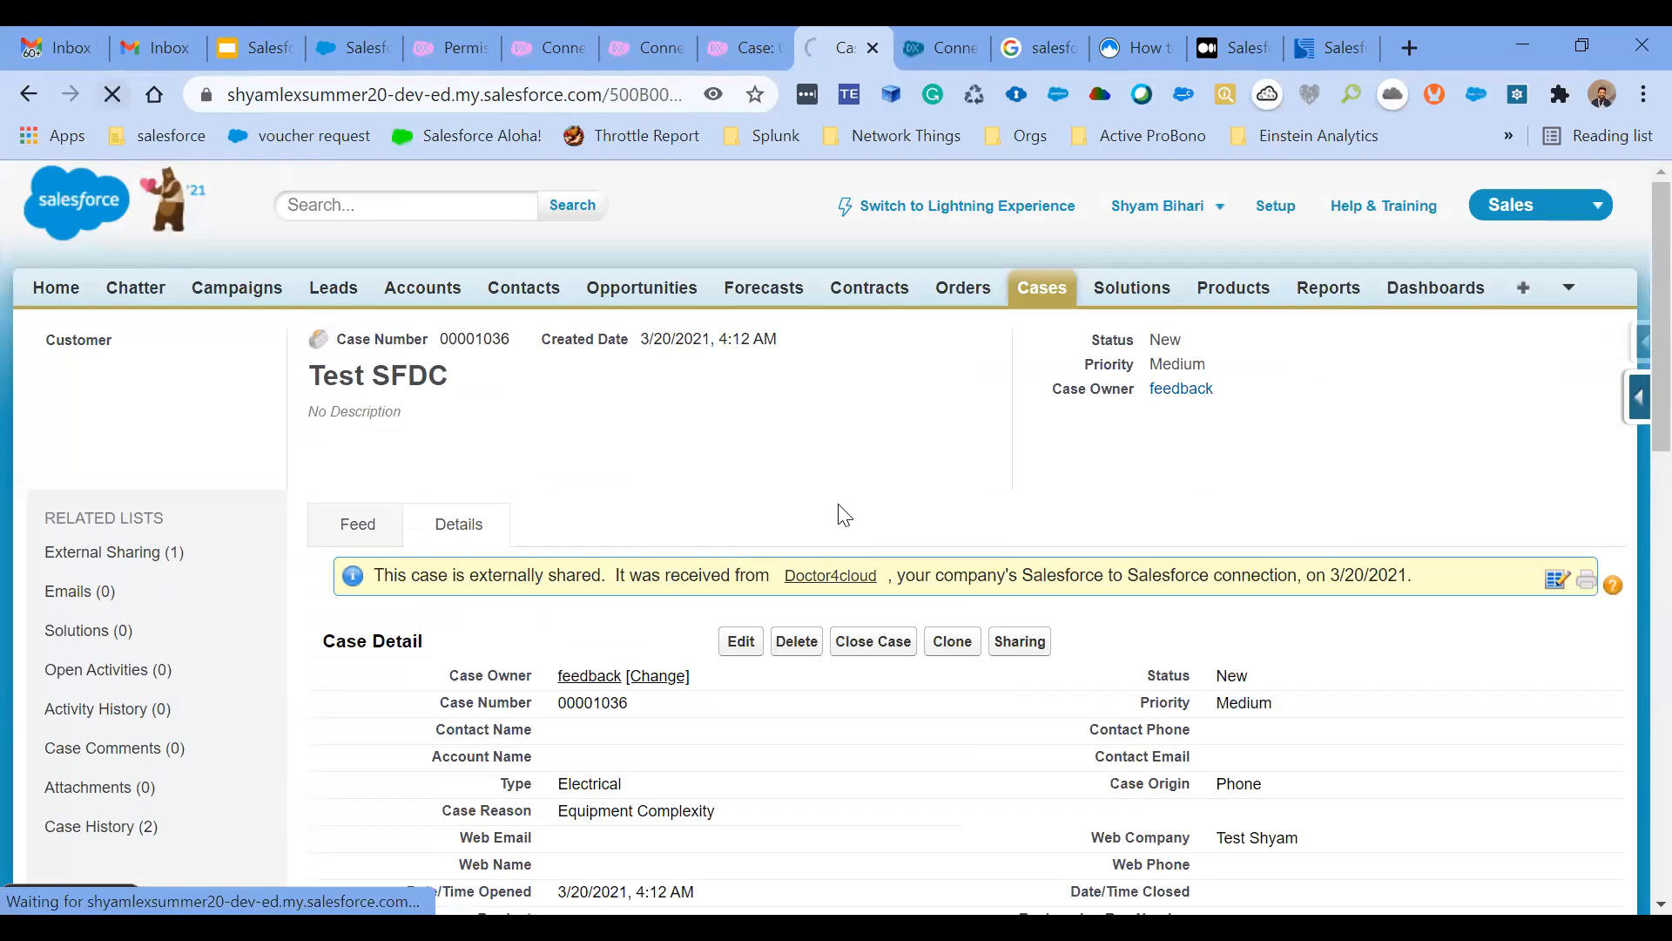
scroll(1002, 605, "down", 2)
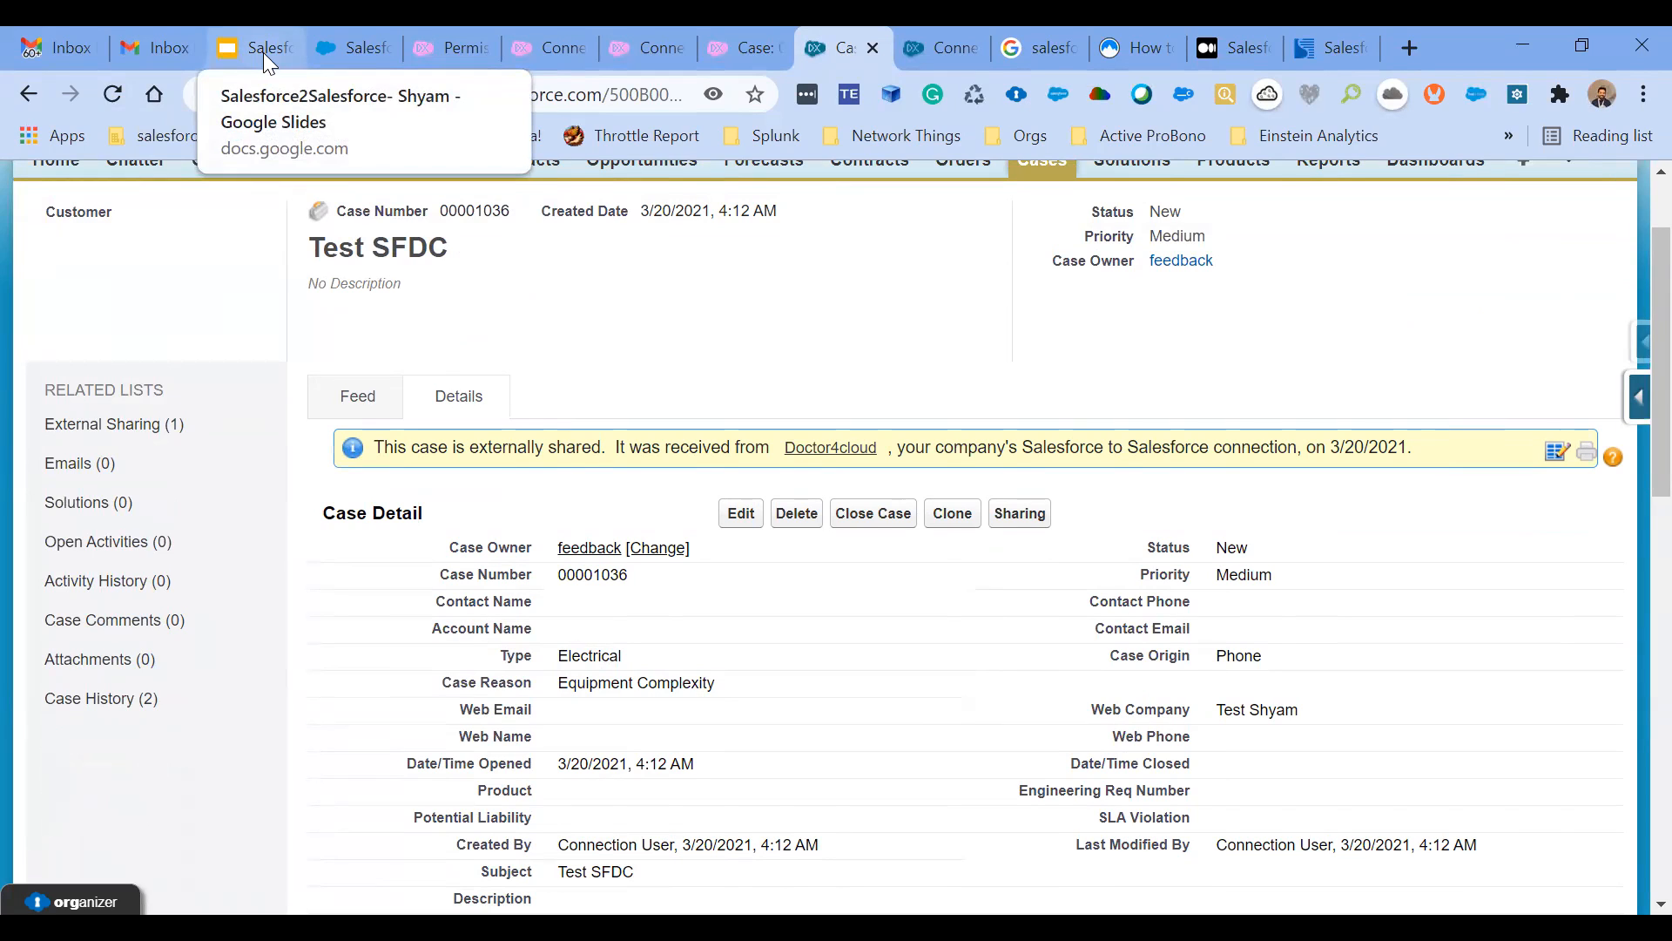
left_click(111, 94)
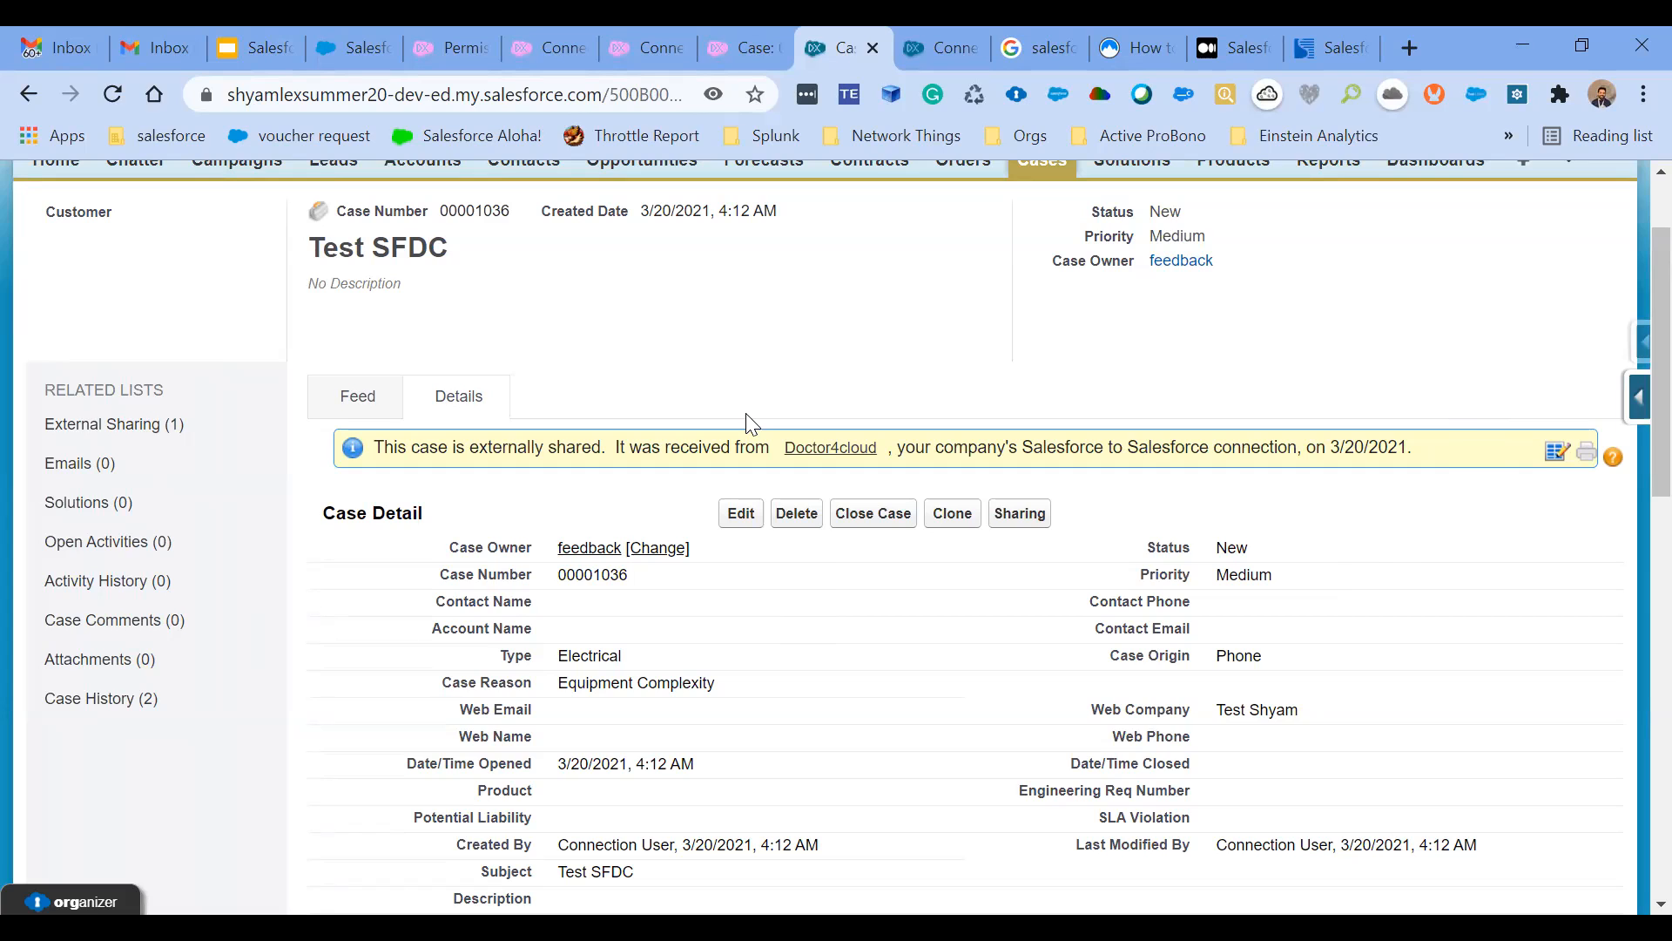
scroll(750, 424, "down", 2)
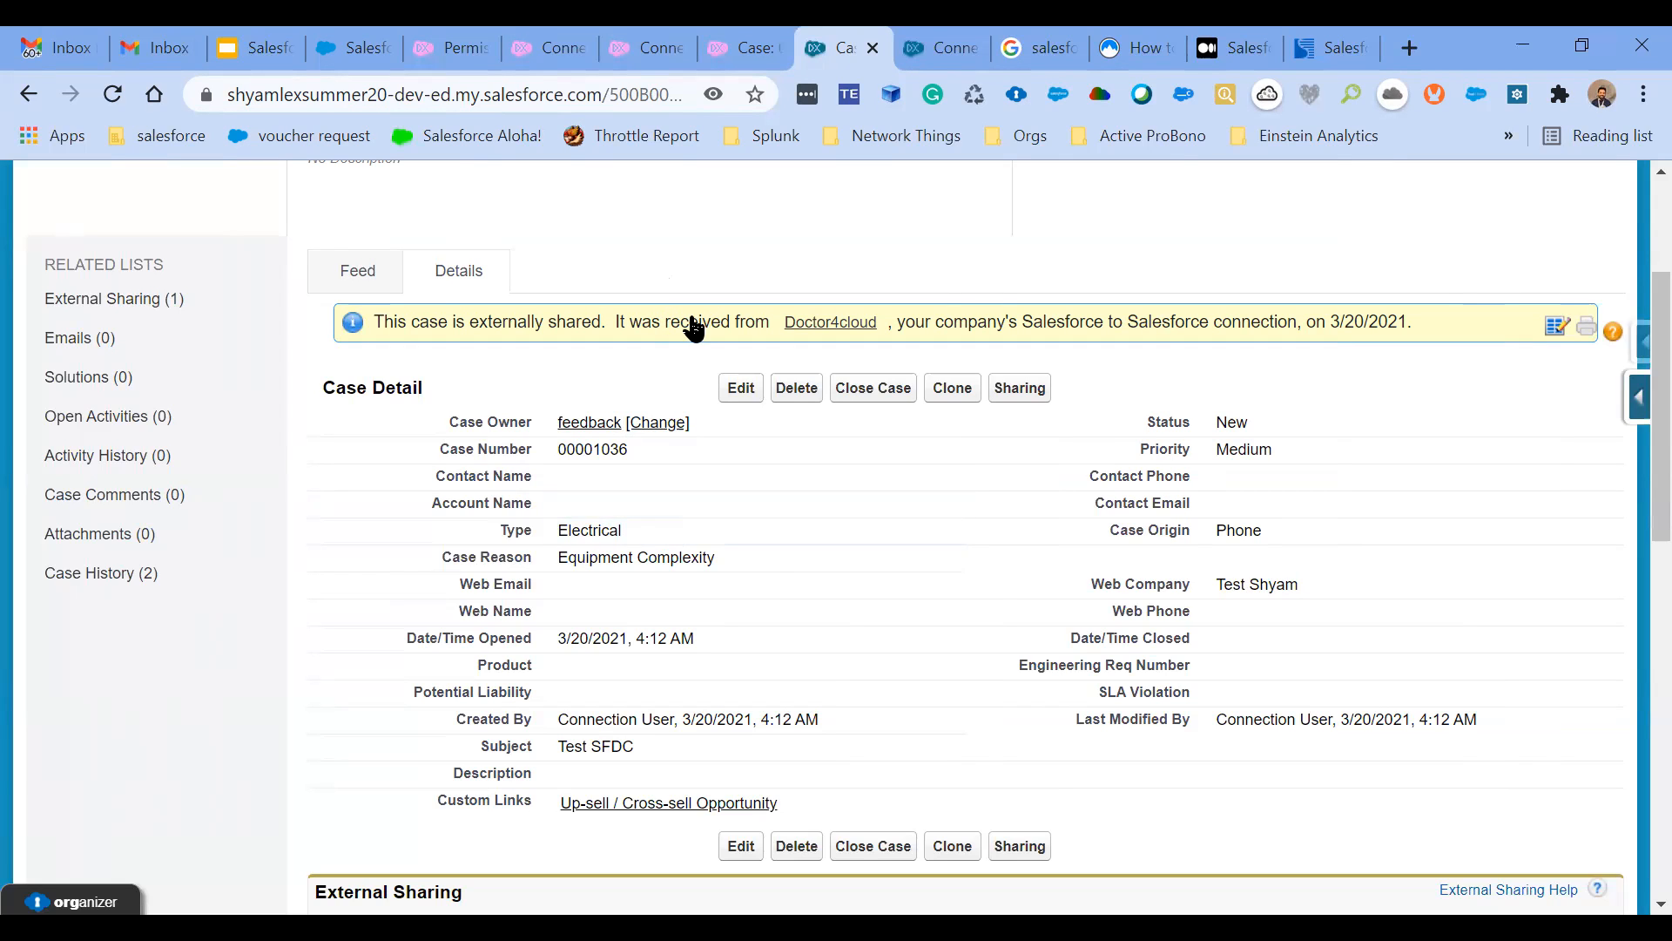
- Compare with the publishing org's case, reload the partner org's copy, and check its Type, Case Reason and Last Modified By fields
left_click(733, 48)
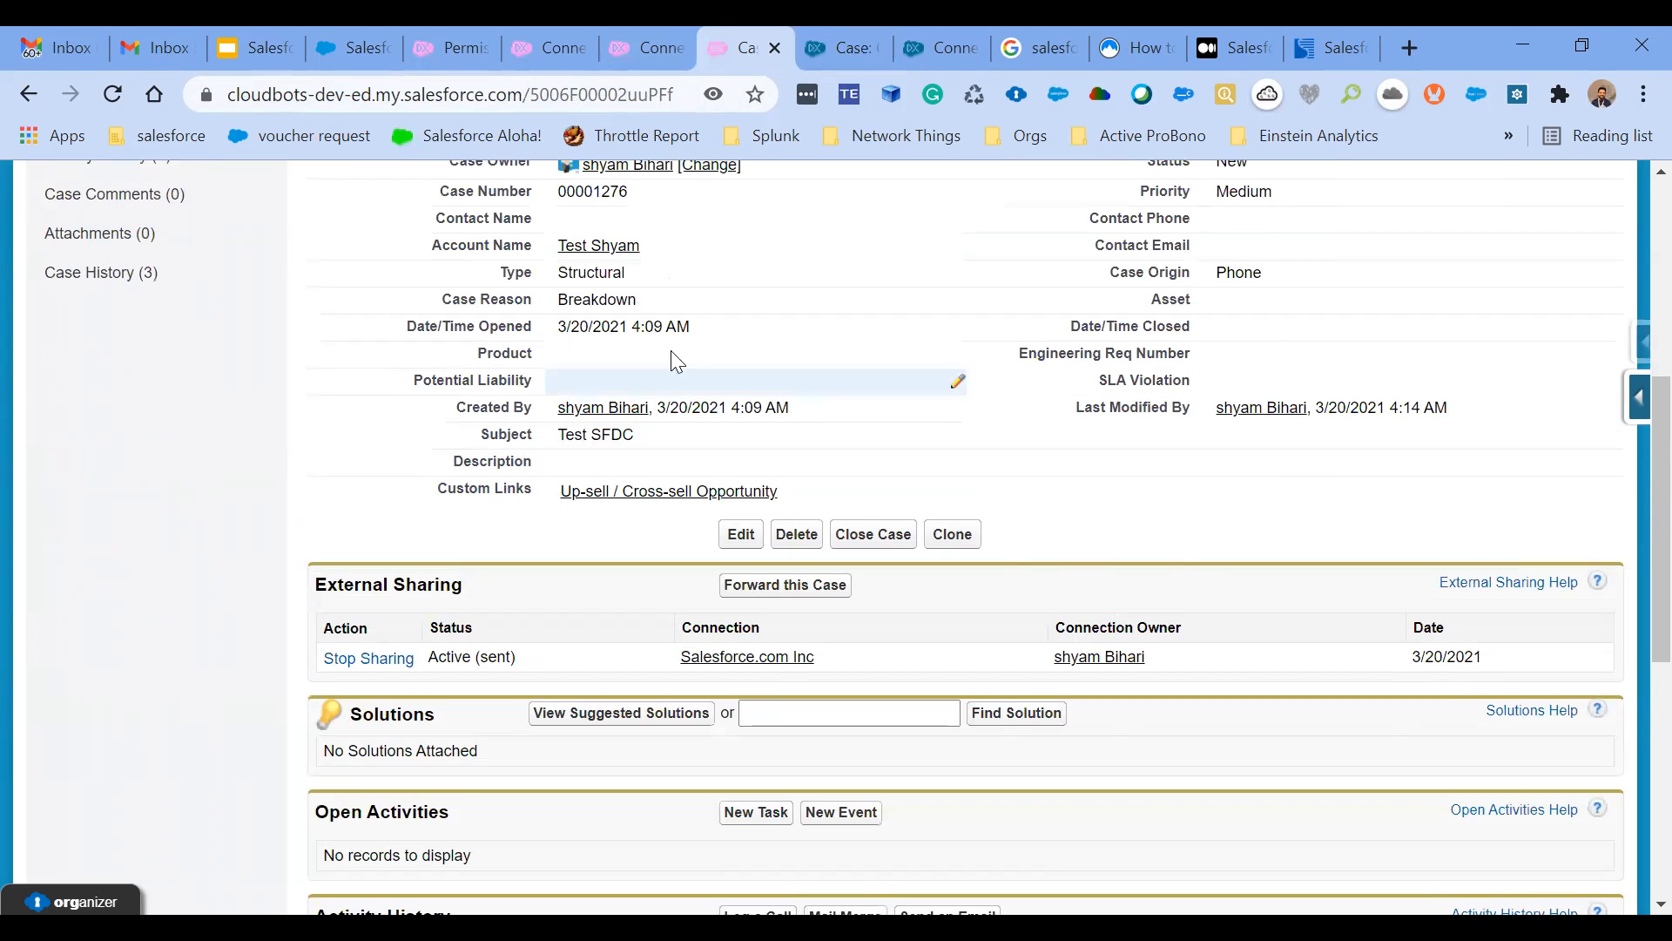
left_click(856, 32)
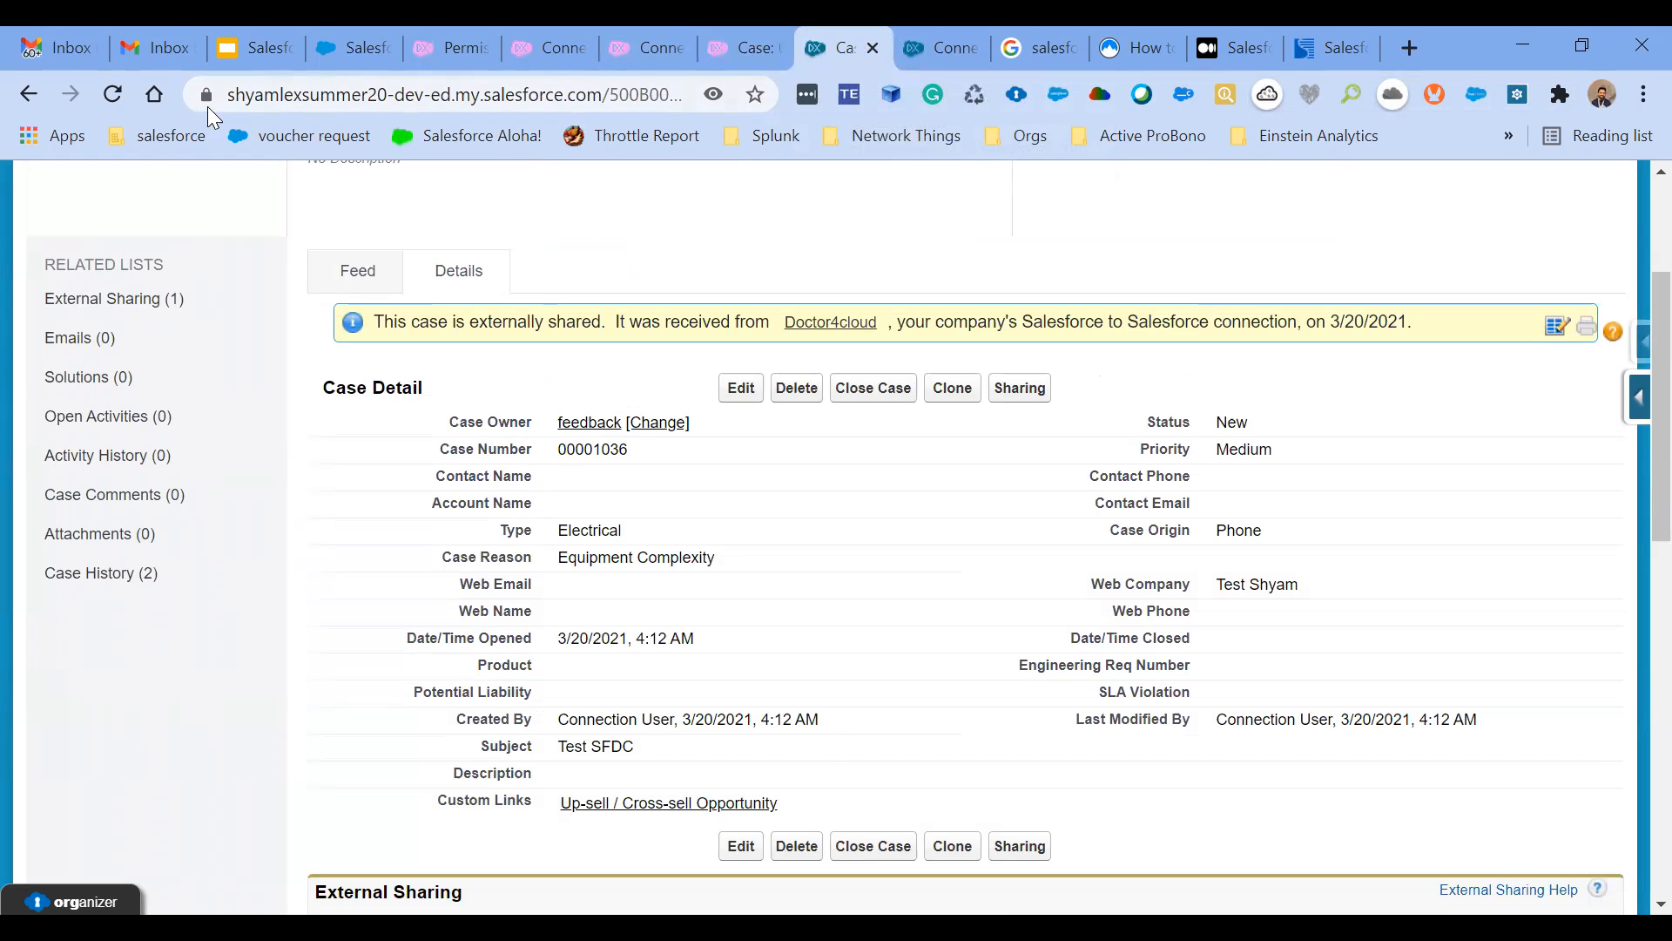
left_click(112, 90)
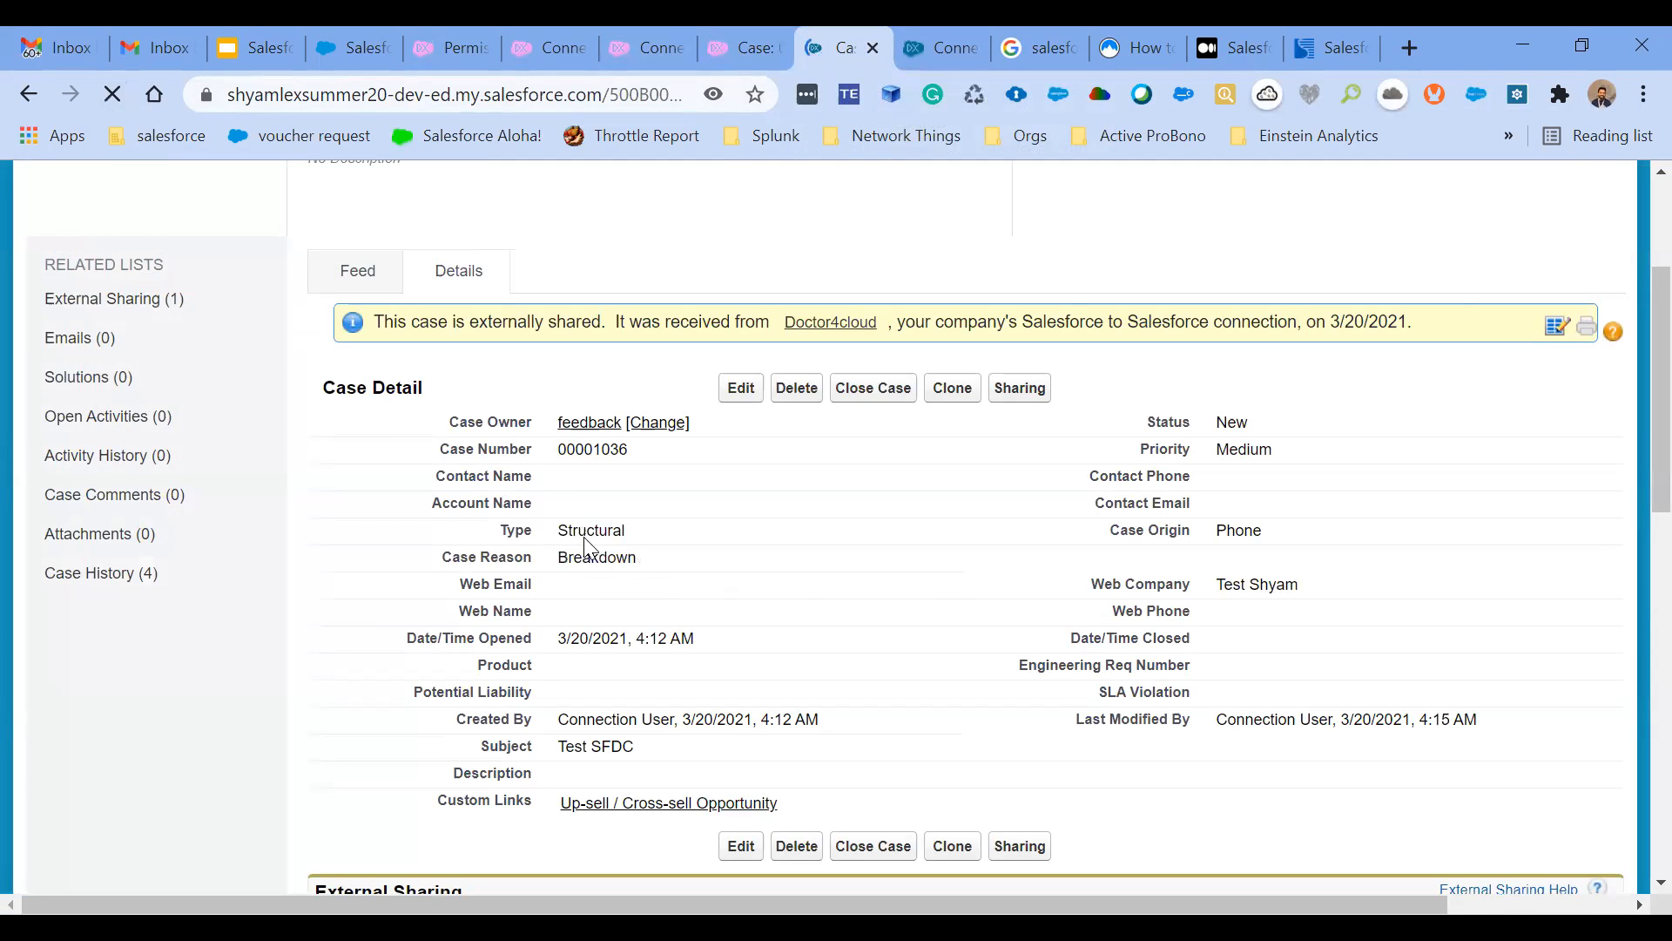
double_click(559, 530)
left_click_drag(559, 529, 642, 534)
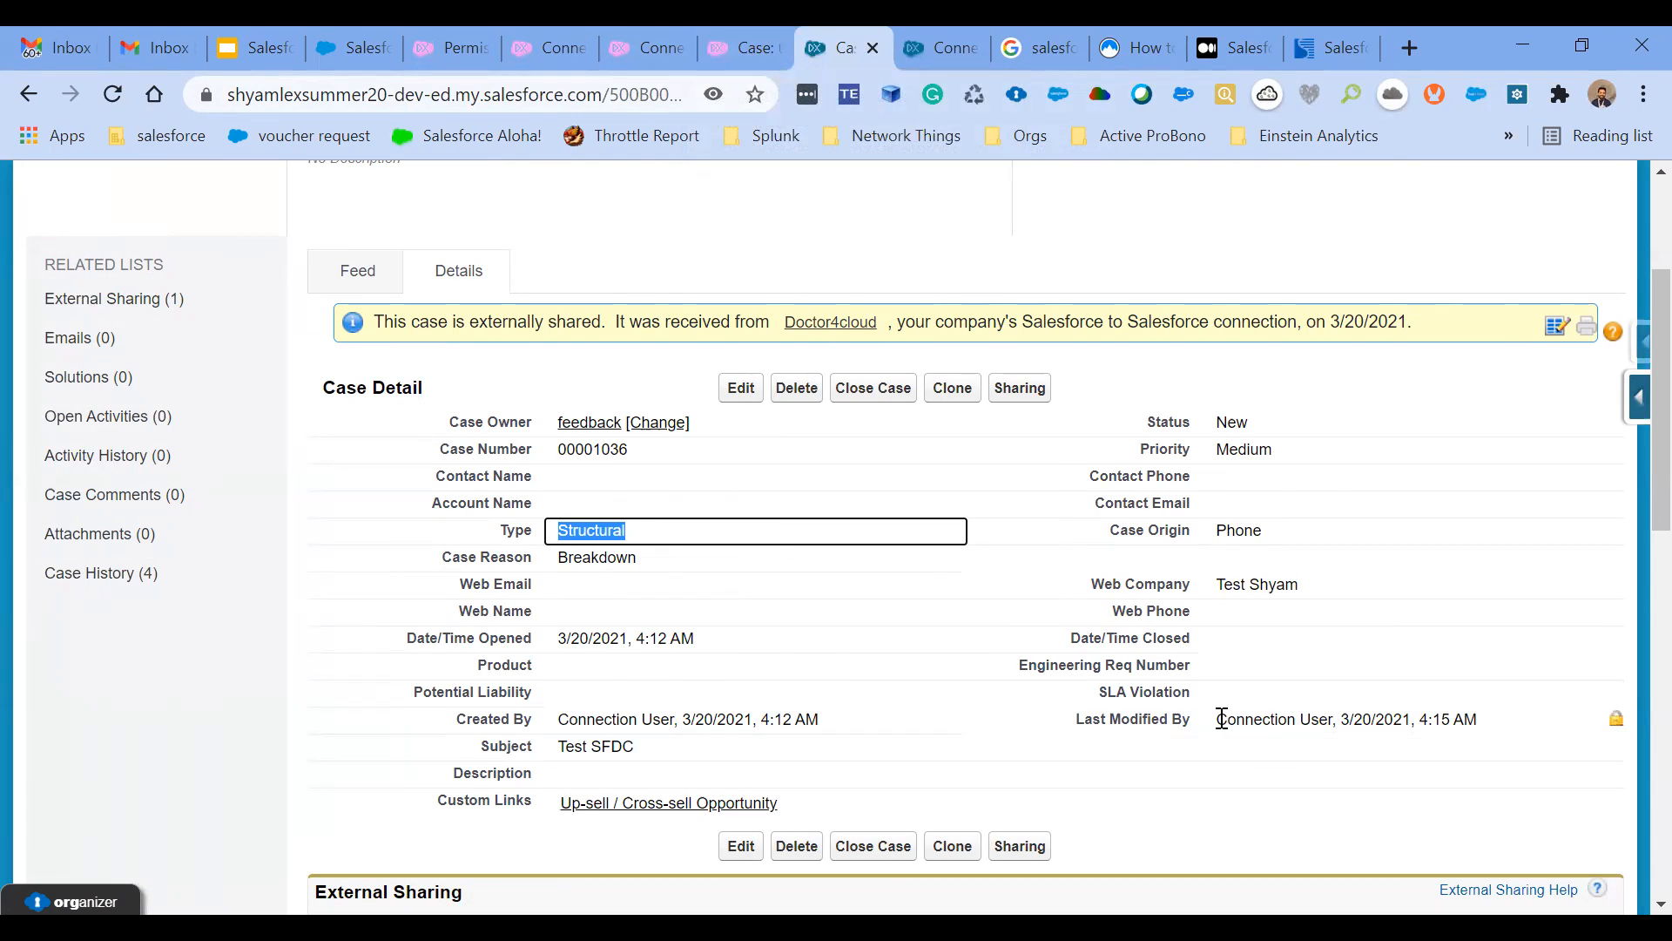
left_click_drag(1219, 719, 1331, 719)
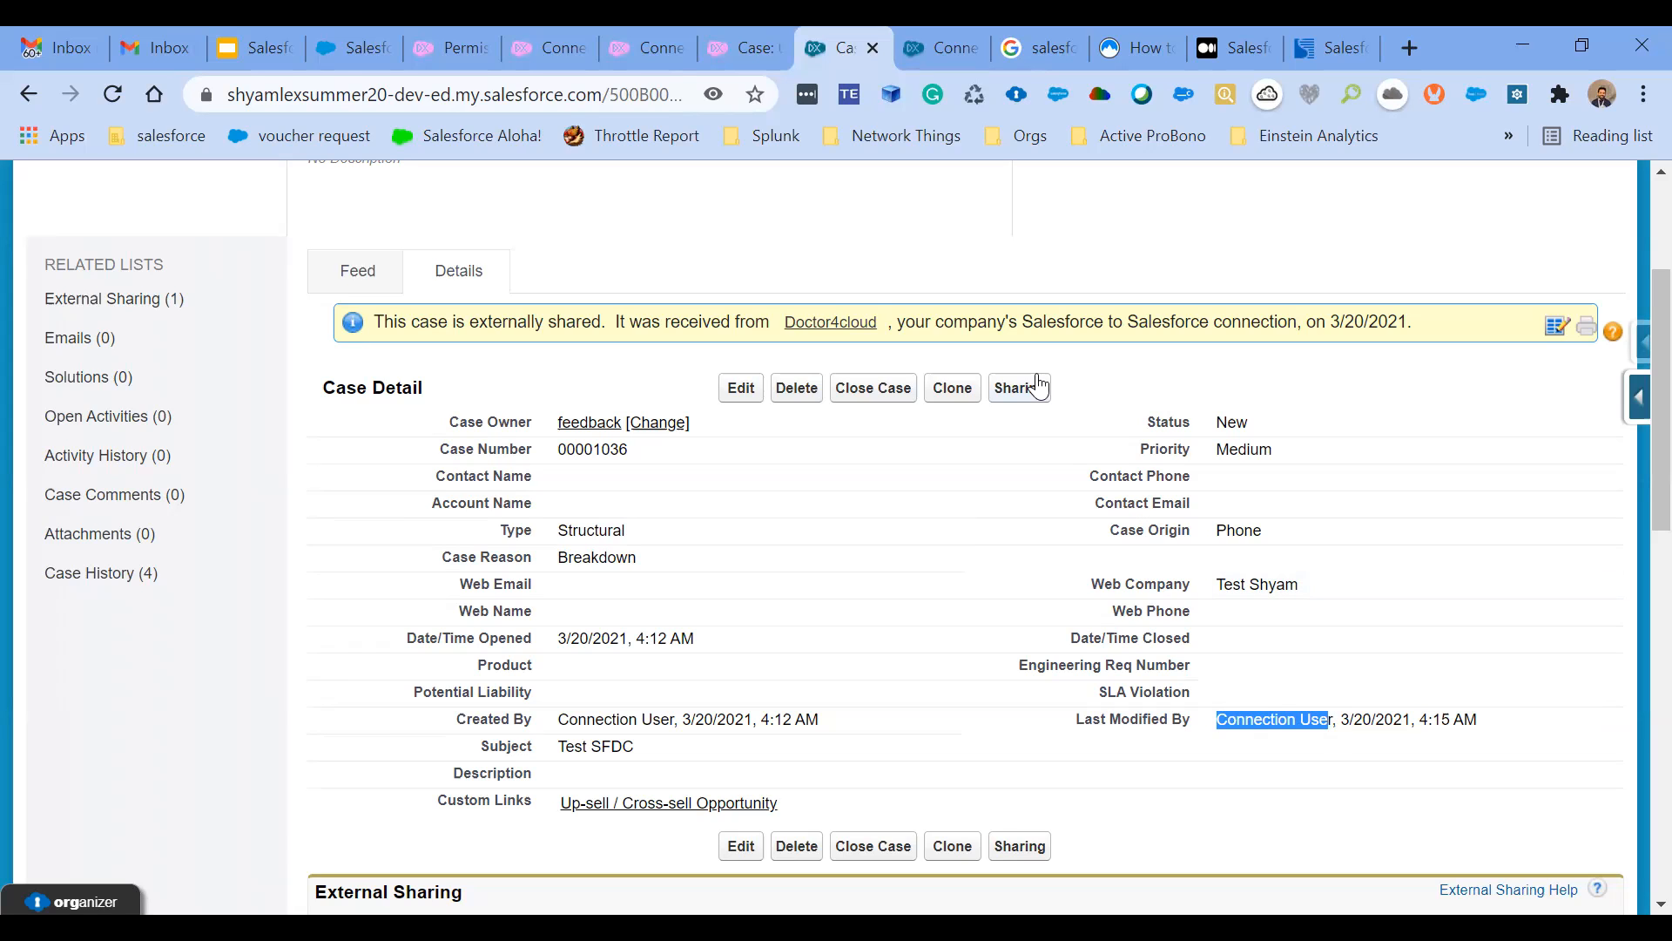
- Review the Configuring Salesforce to Salesforce slide and the Salesforce.com Inc connection details in the publishing org
left_click(255, 35)
scroll(218, 661, "down", 5)
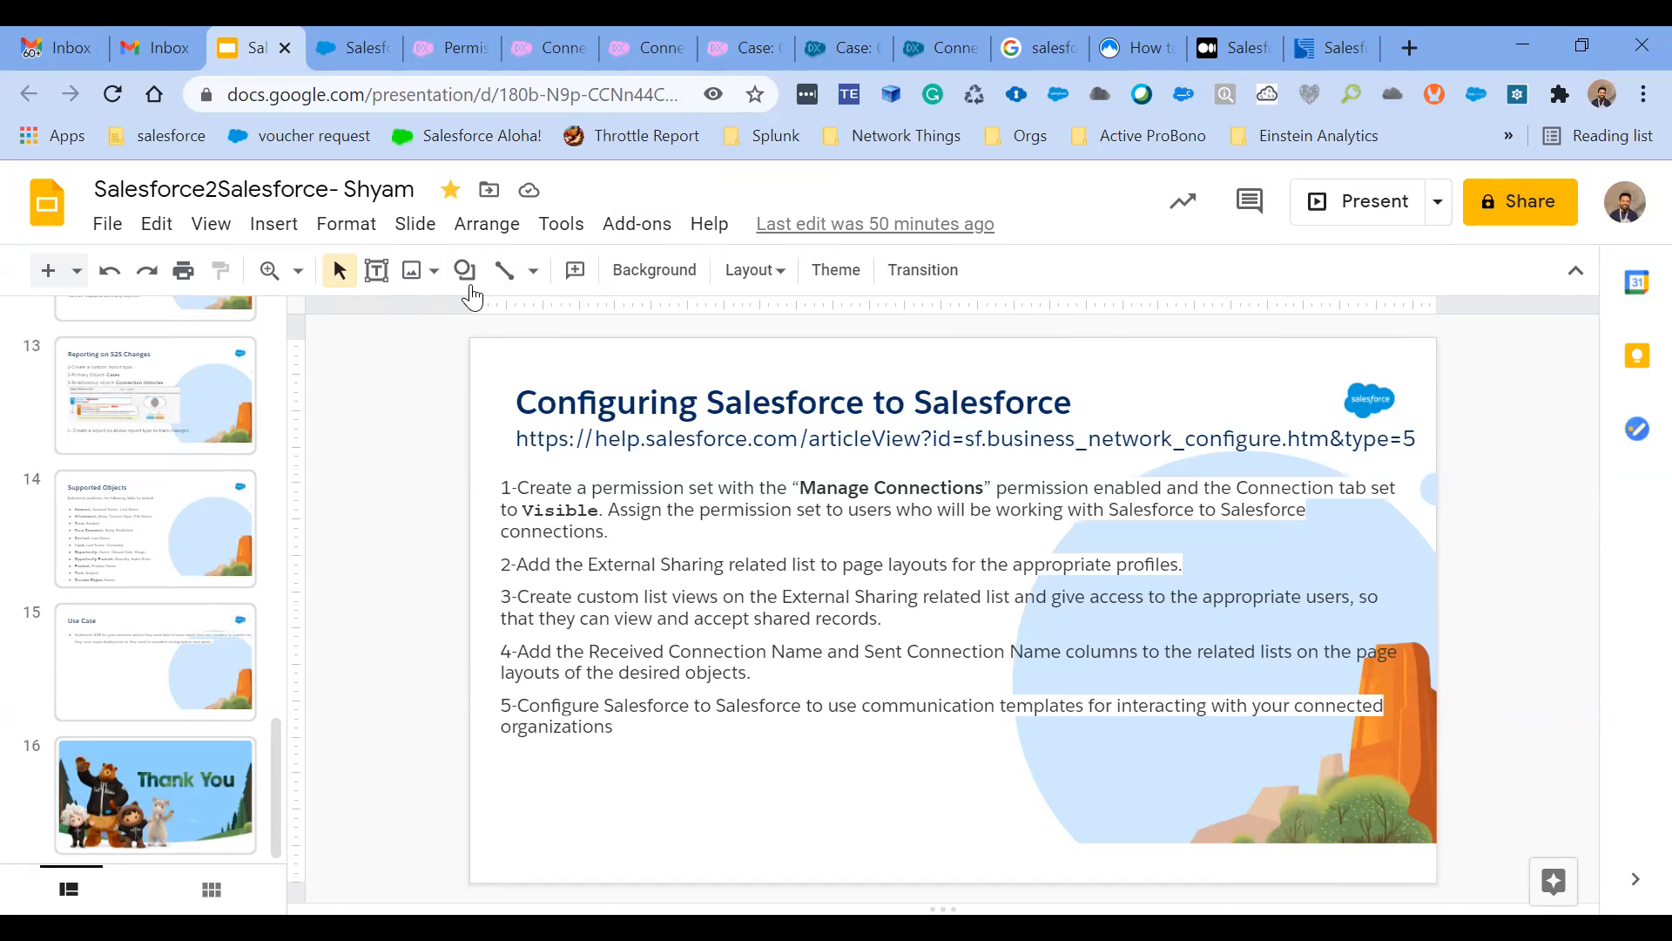
left_click(540, 35)
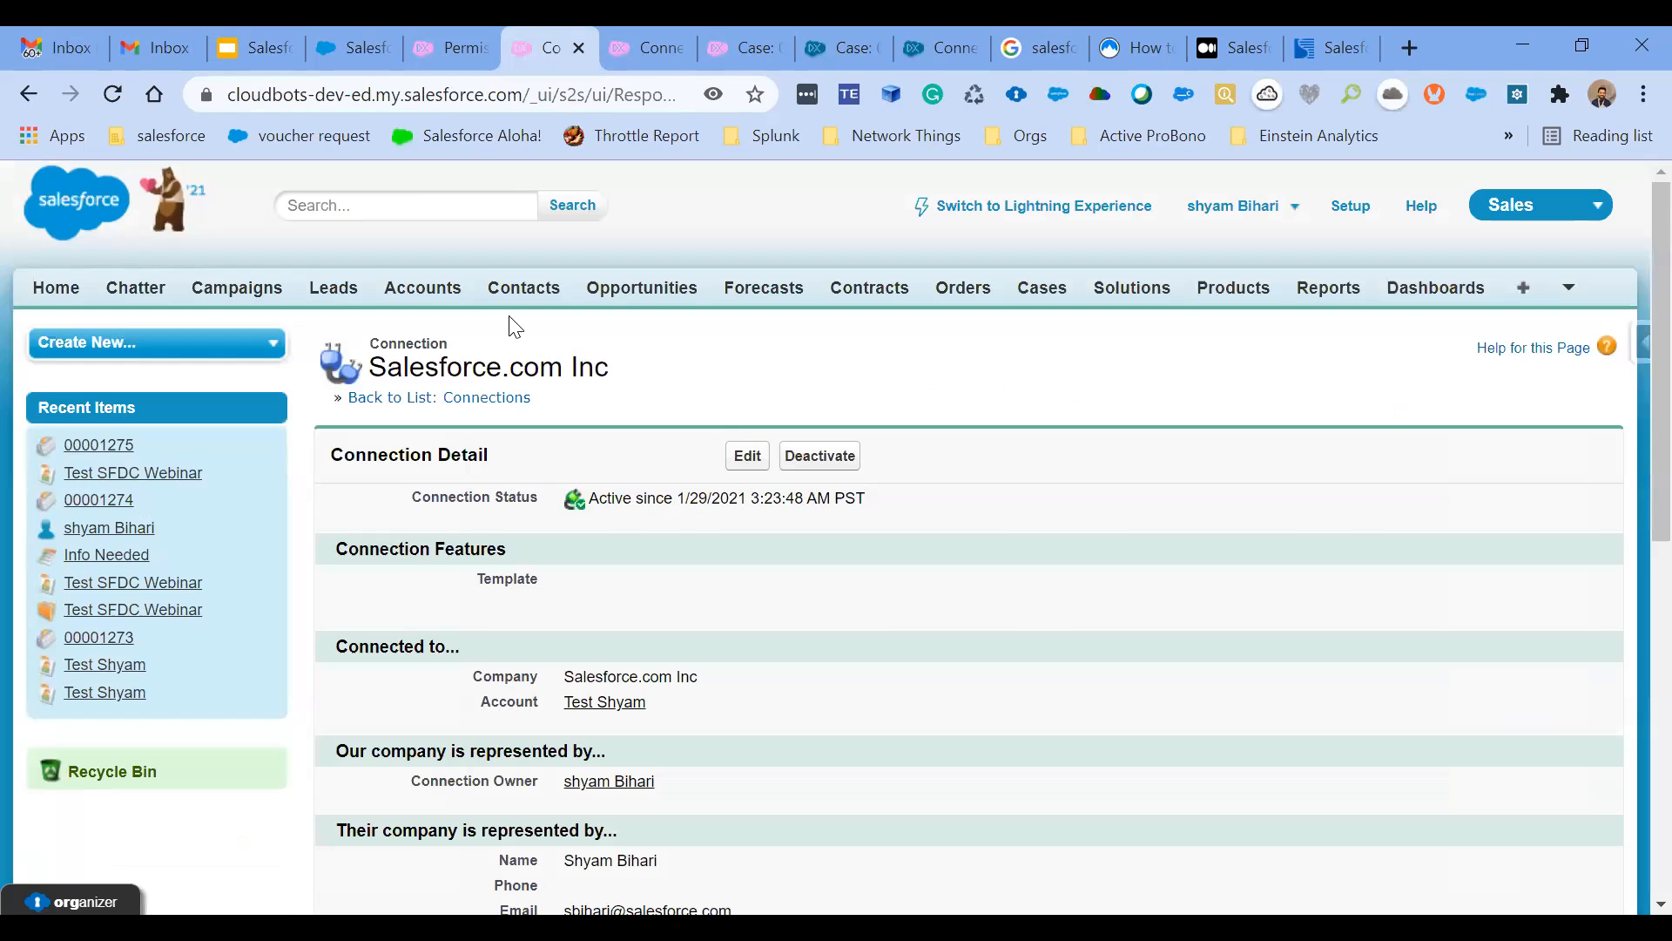
scroll(578, 689, "down", 6)
scroll(870, 346, "up", 7)
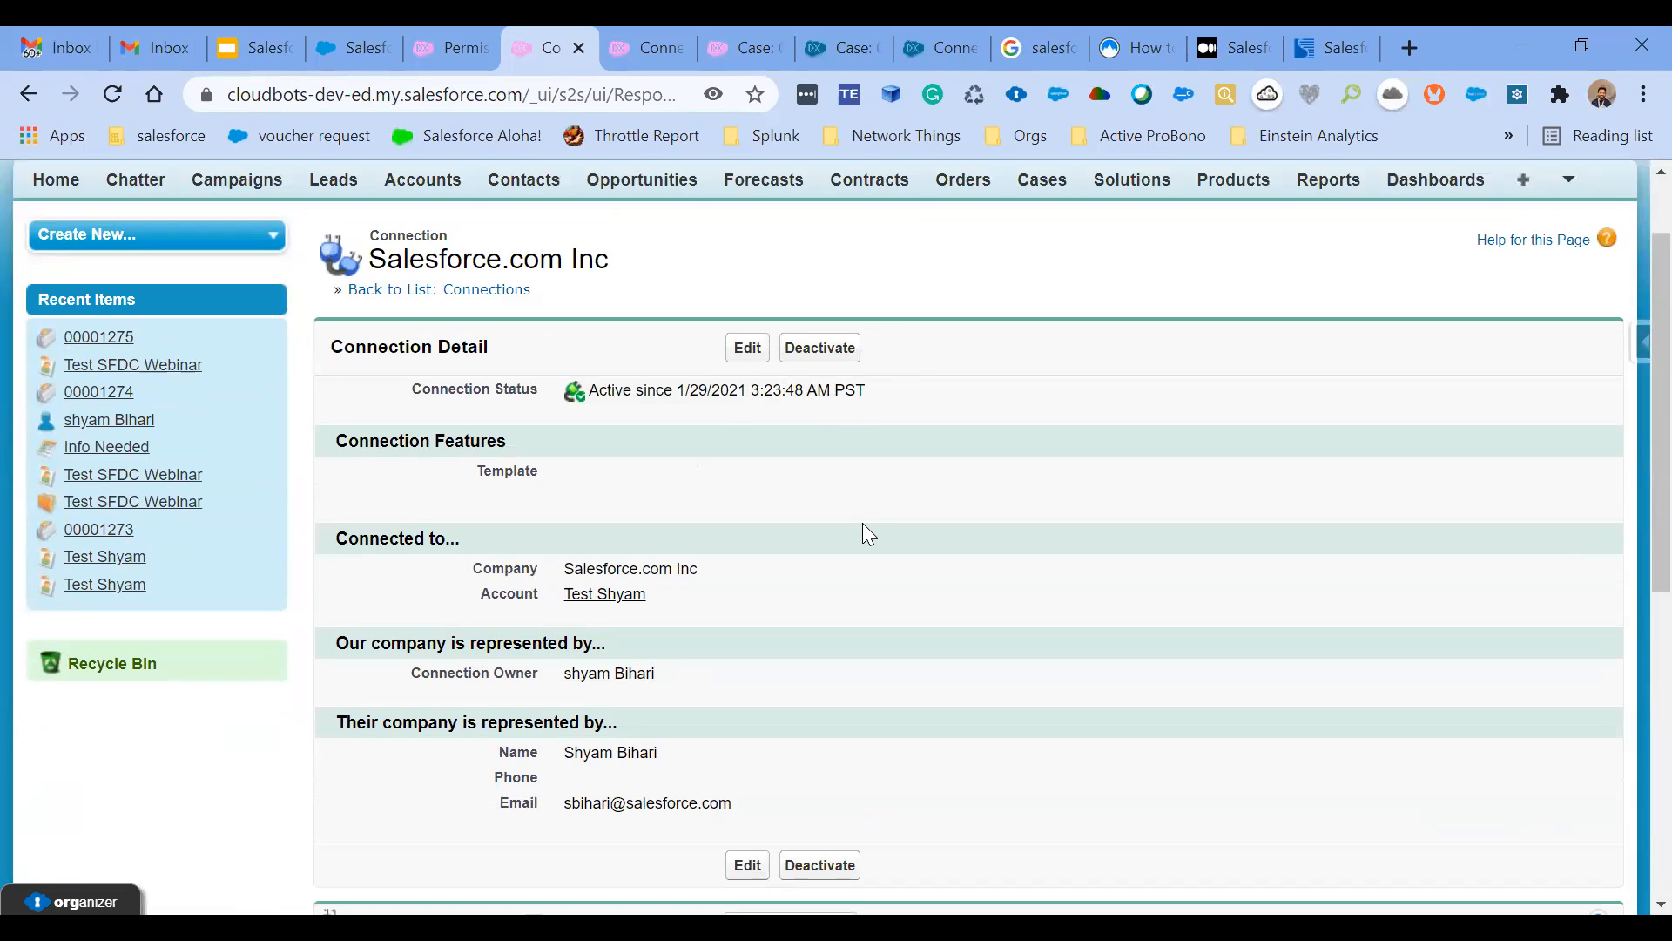
scroll(868, 533, "down", 1)
scroll(868, 533, "up", 2)
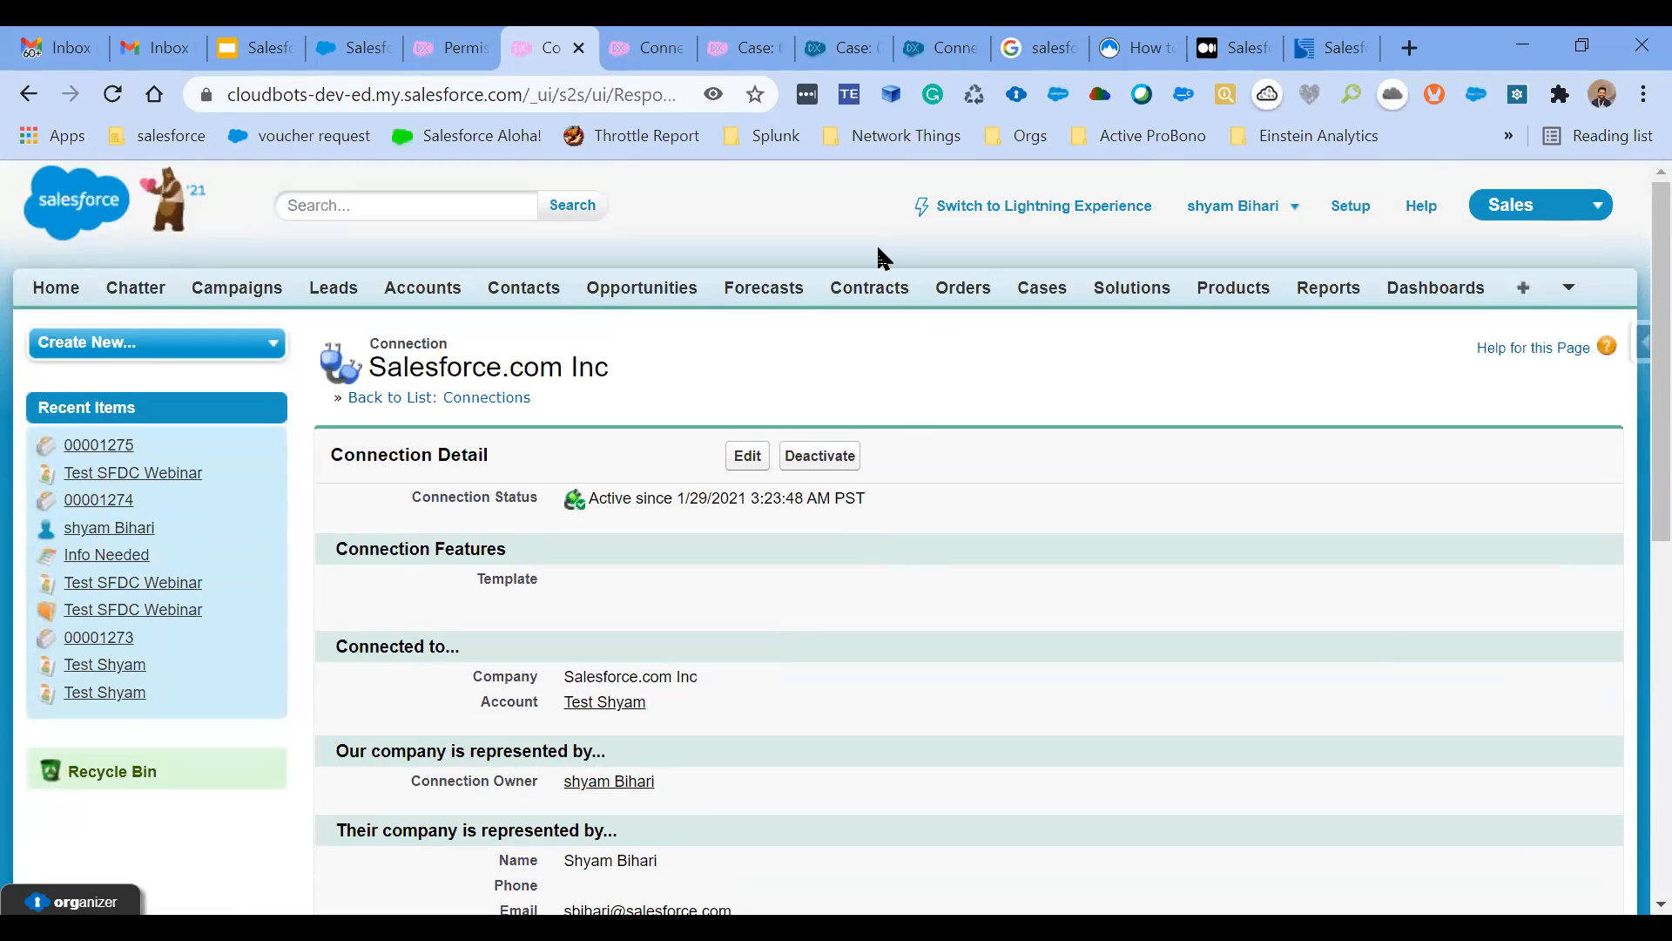
left_click(643, 28)
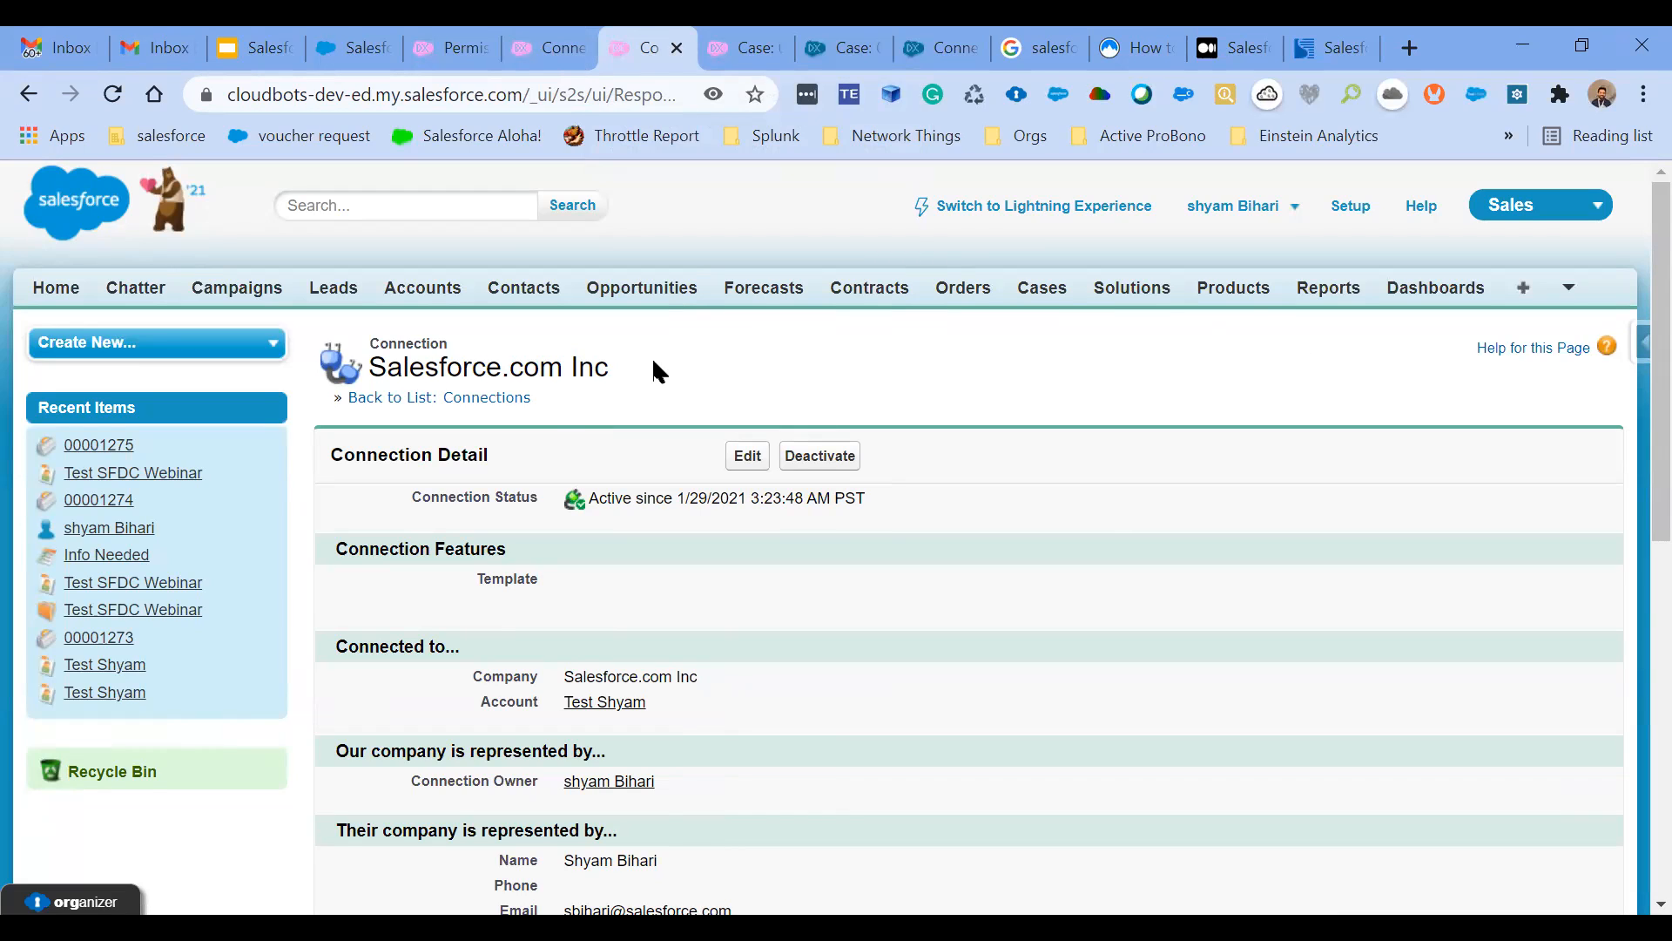
- Compare the Test SFDC case's External Sharing status and externally shared notice between the publishing org and the partner org
left_click(740, 31)
scroll(649, 593, "down", 1)
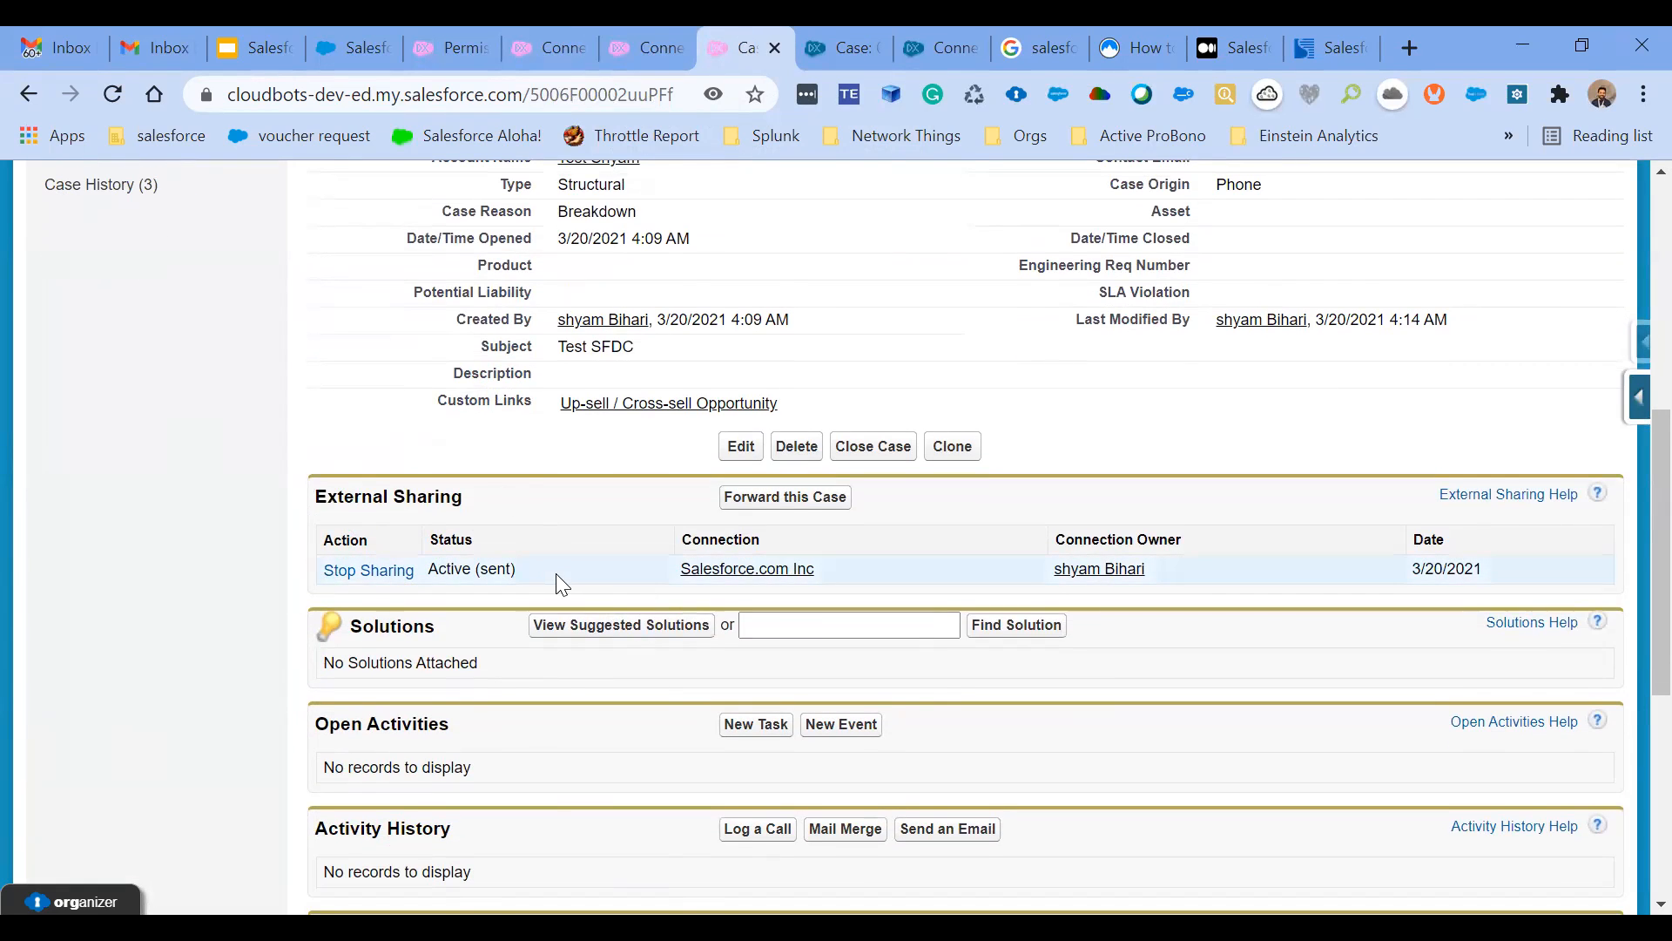
left_click(838, 35)
scroll(723, 753, "down", 5)
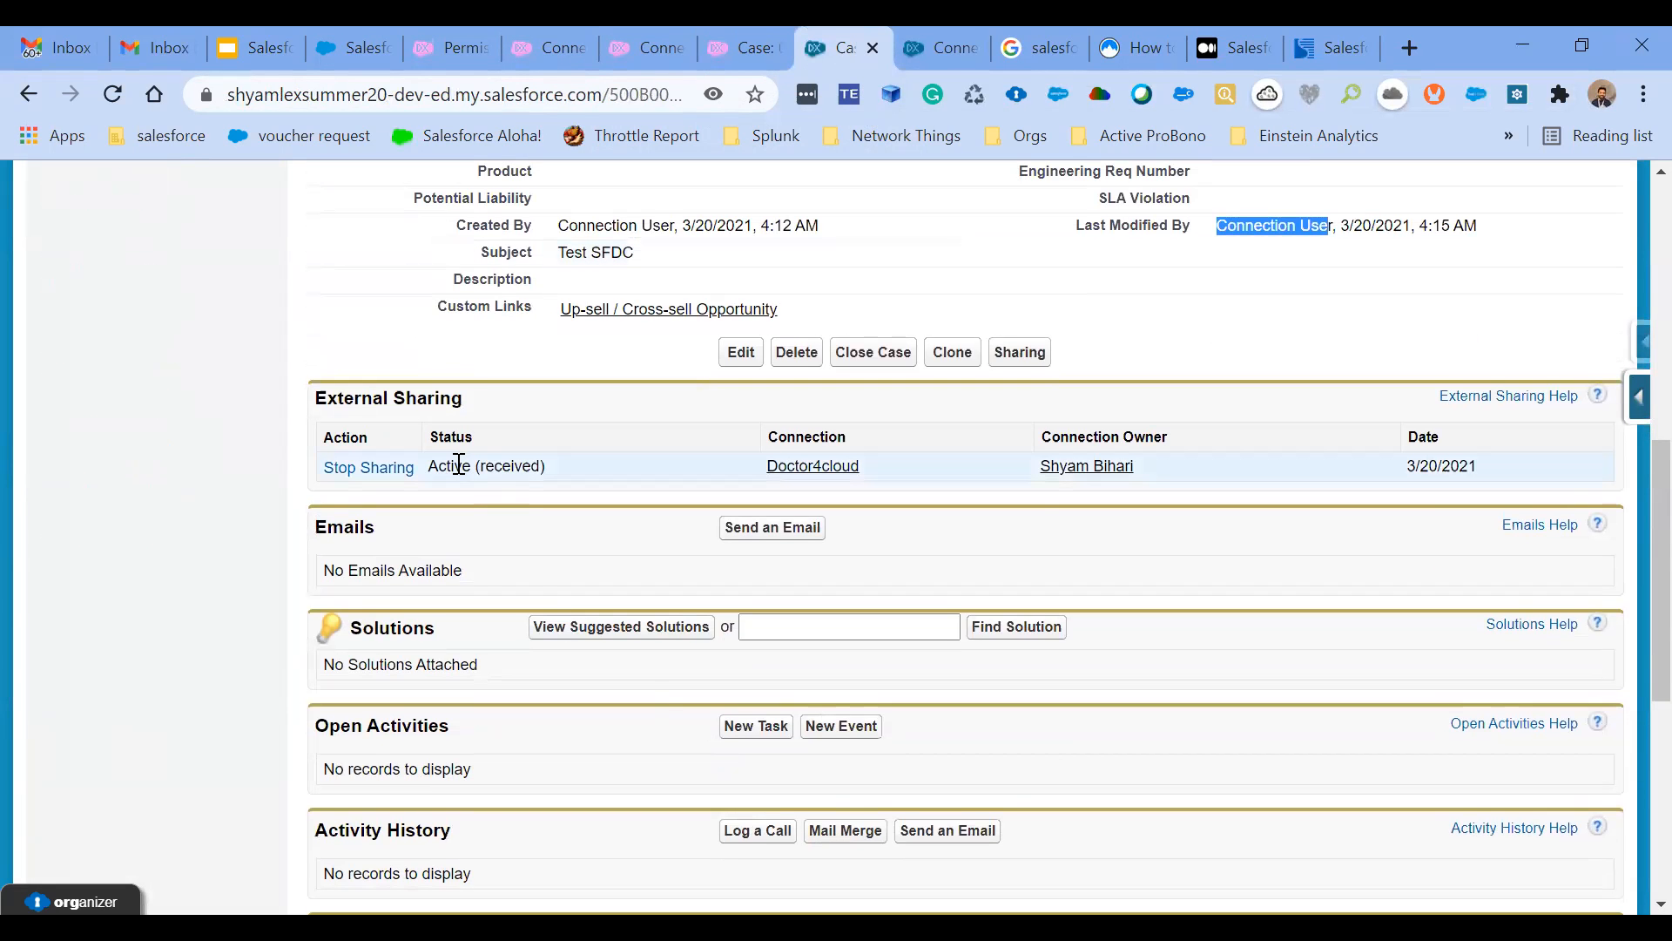
left_click(453, 464)
left_click_drag(453, 466, 547, 464)
scroll(547, 463, "up", 5)
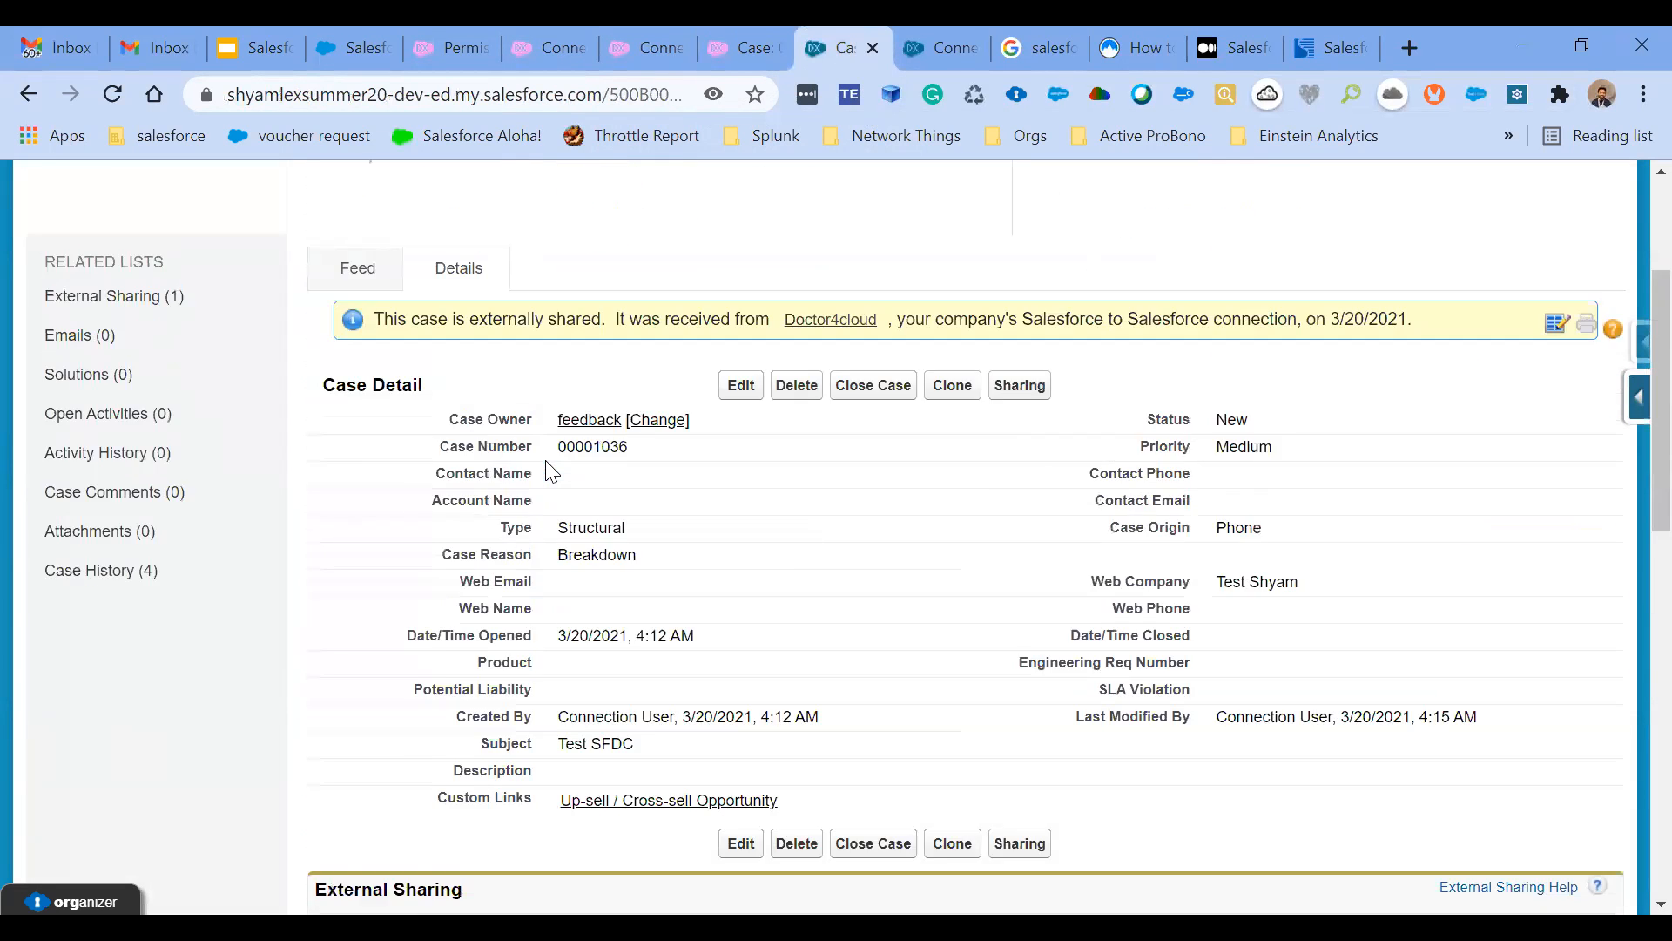
scroll(627, 335, "up", 3)
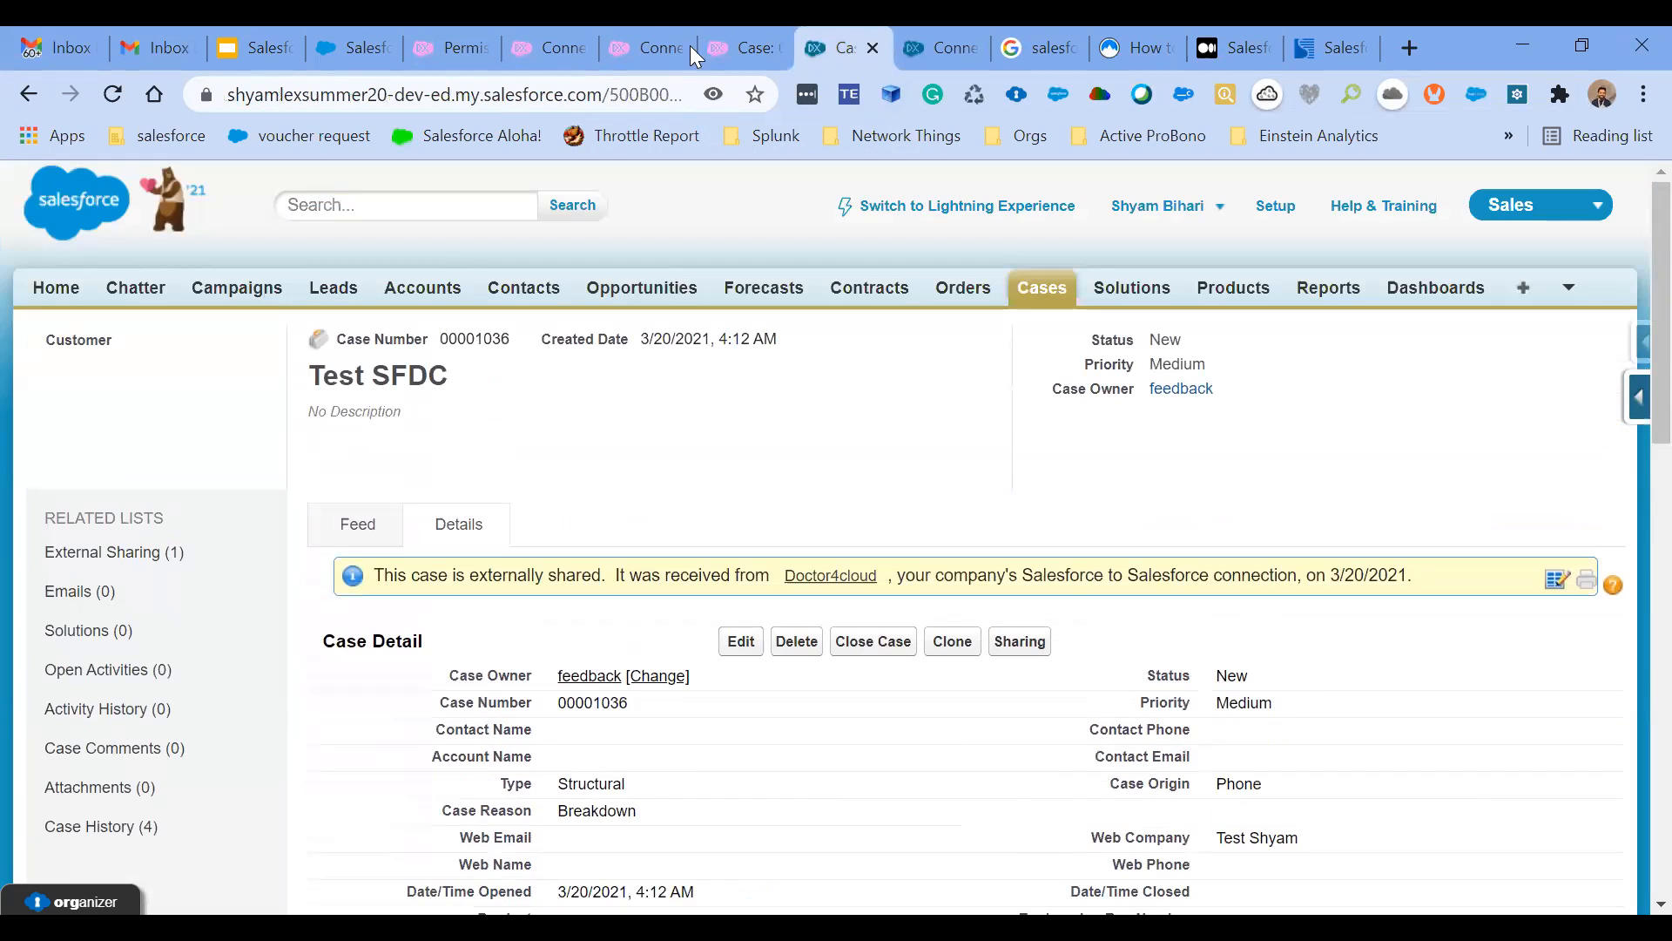
left_click(762, 39)
scroll(677, 636, "up", 6)
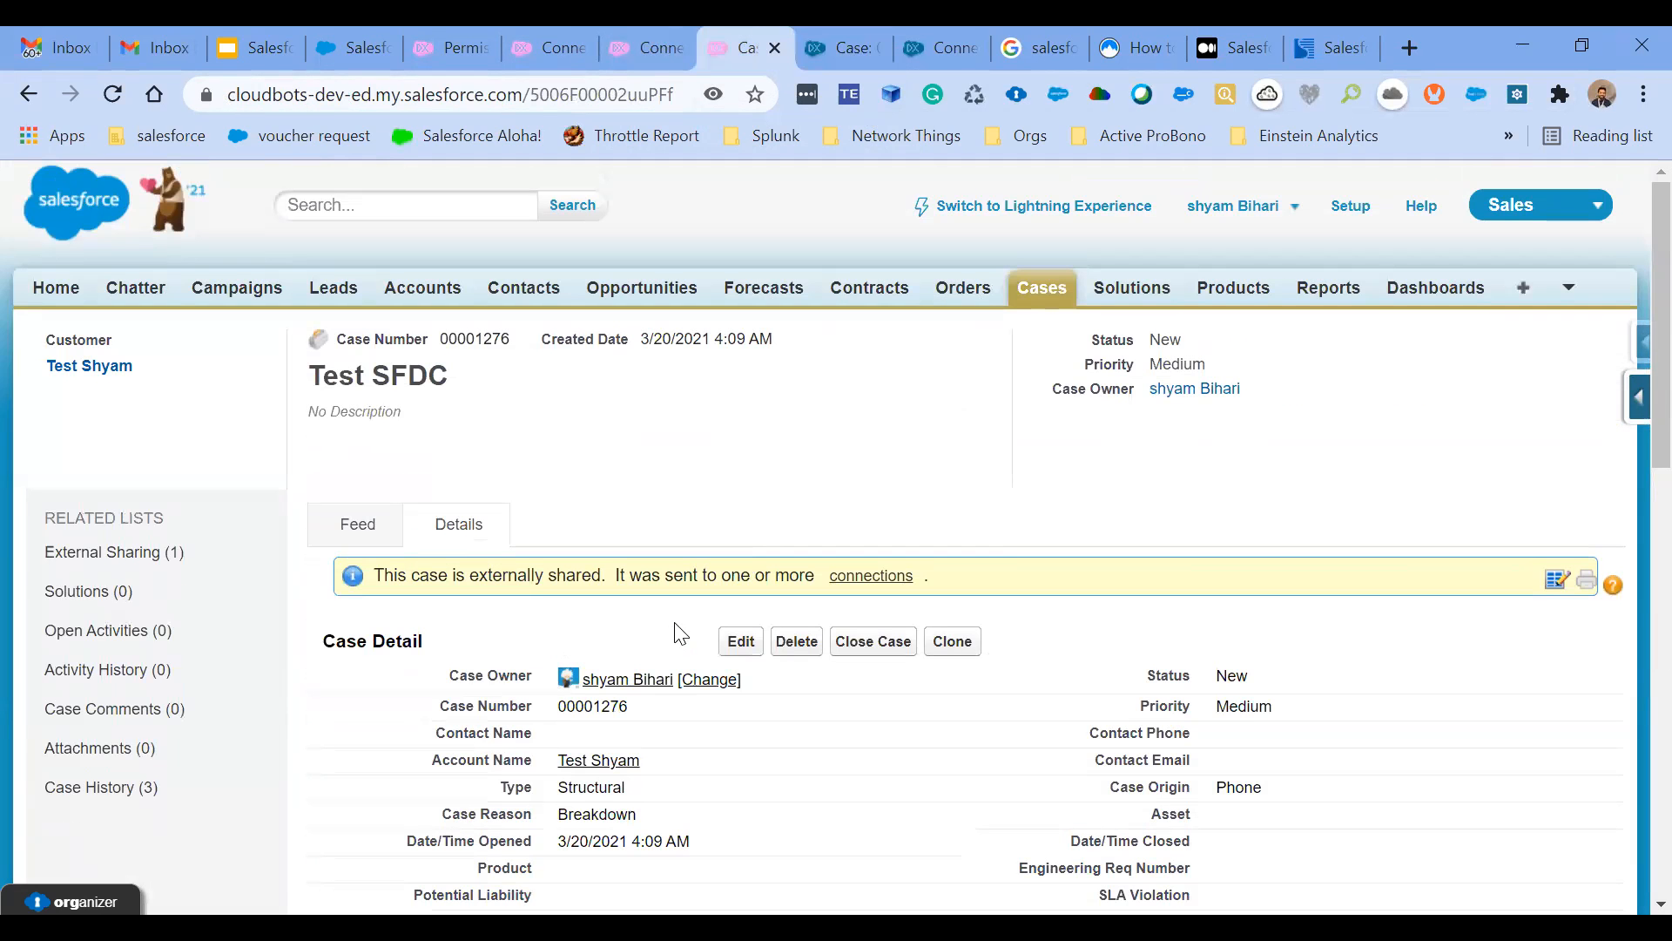
- Show the S2S Cases list view in the publishing org and examine its Received and Sent Connection Name columns
left_click(1043, 288)
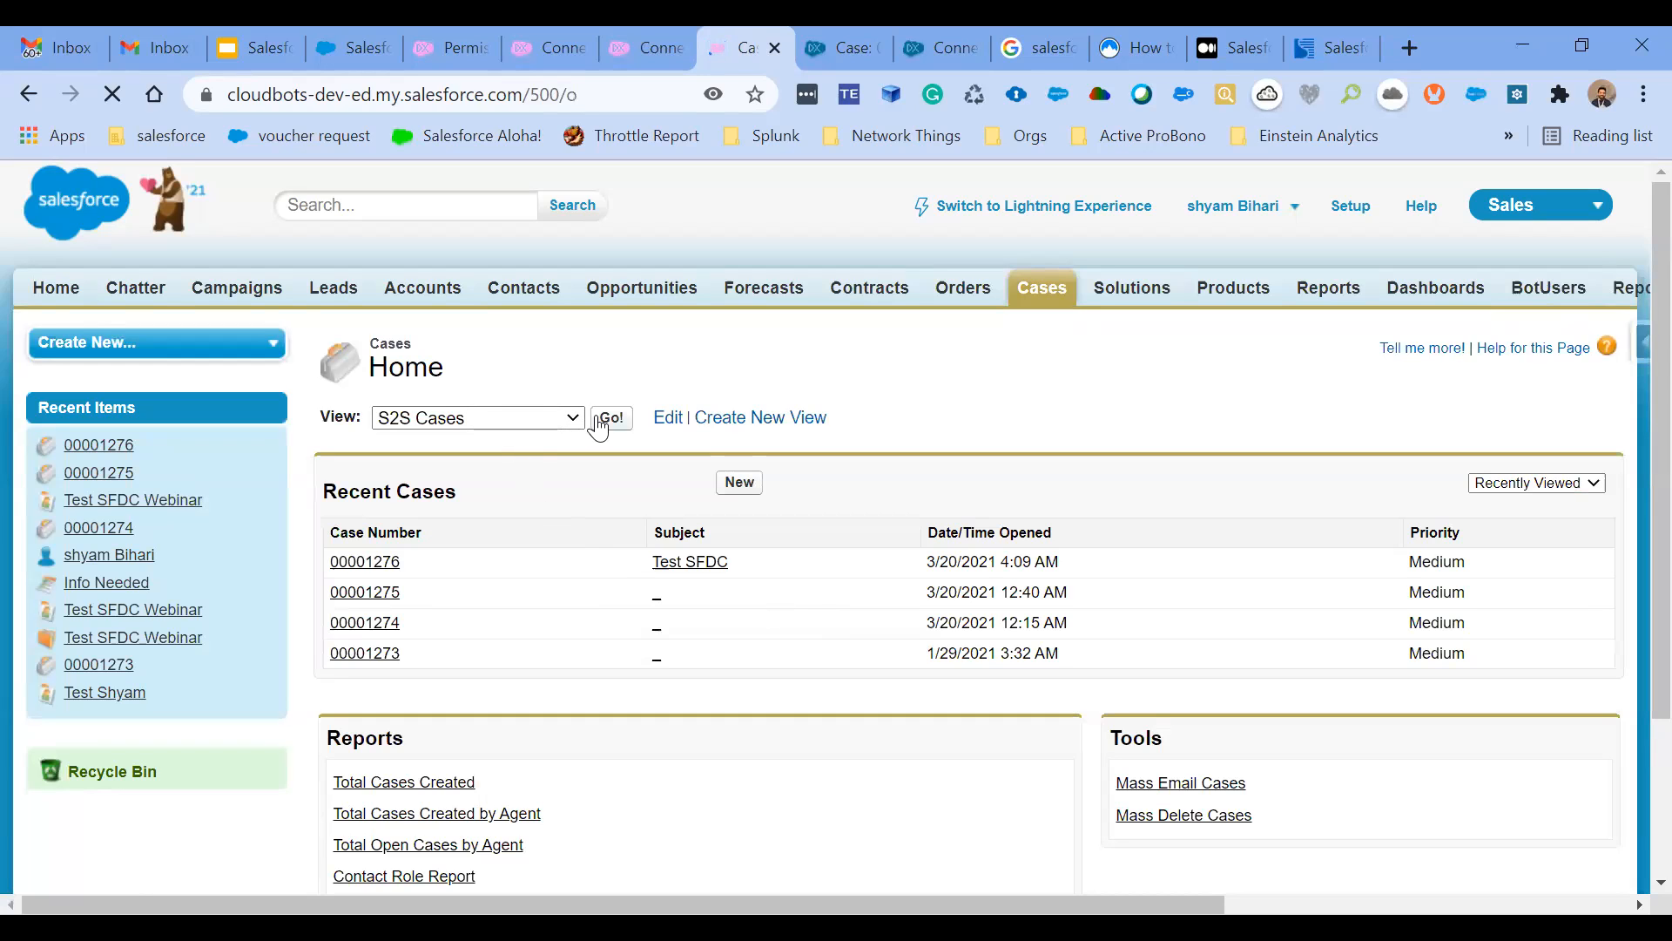
left_click(610, 419)
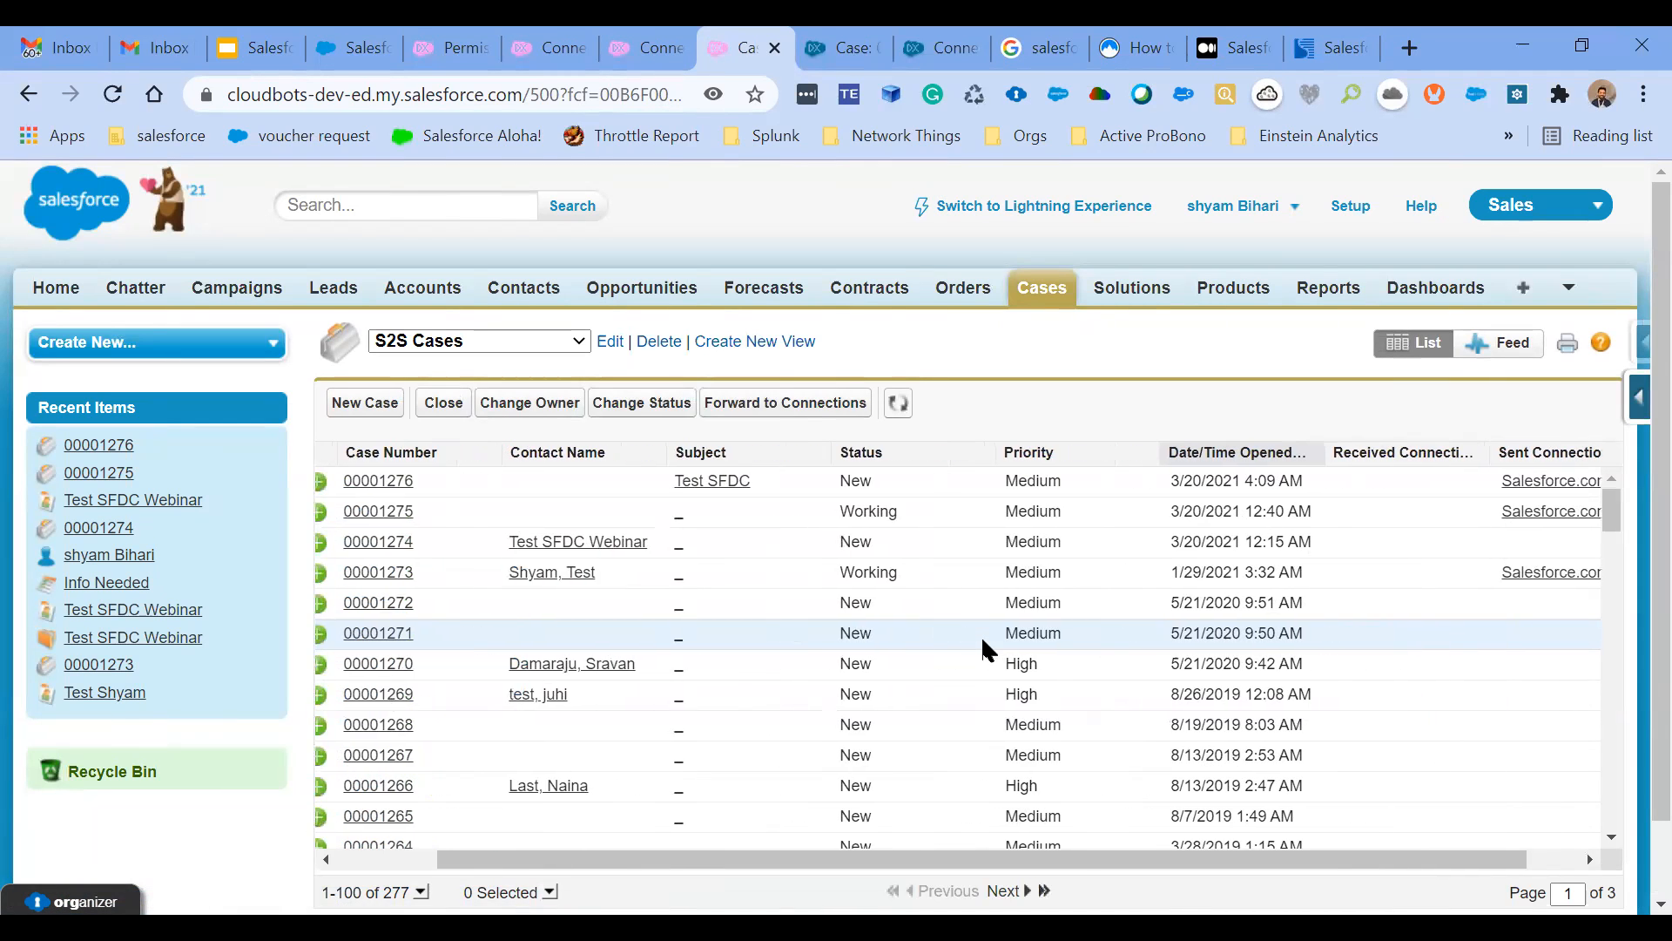
scroll(982, 640, "right", 1)
scroll(983, 640, "left", 2)
scroll(982, 641, "right", 2)
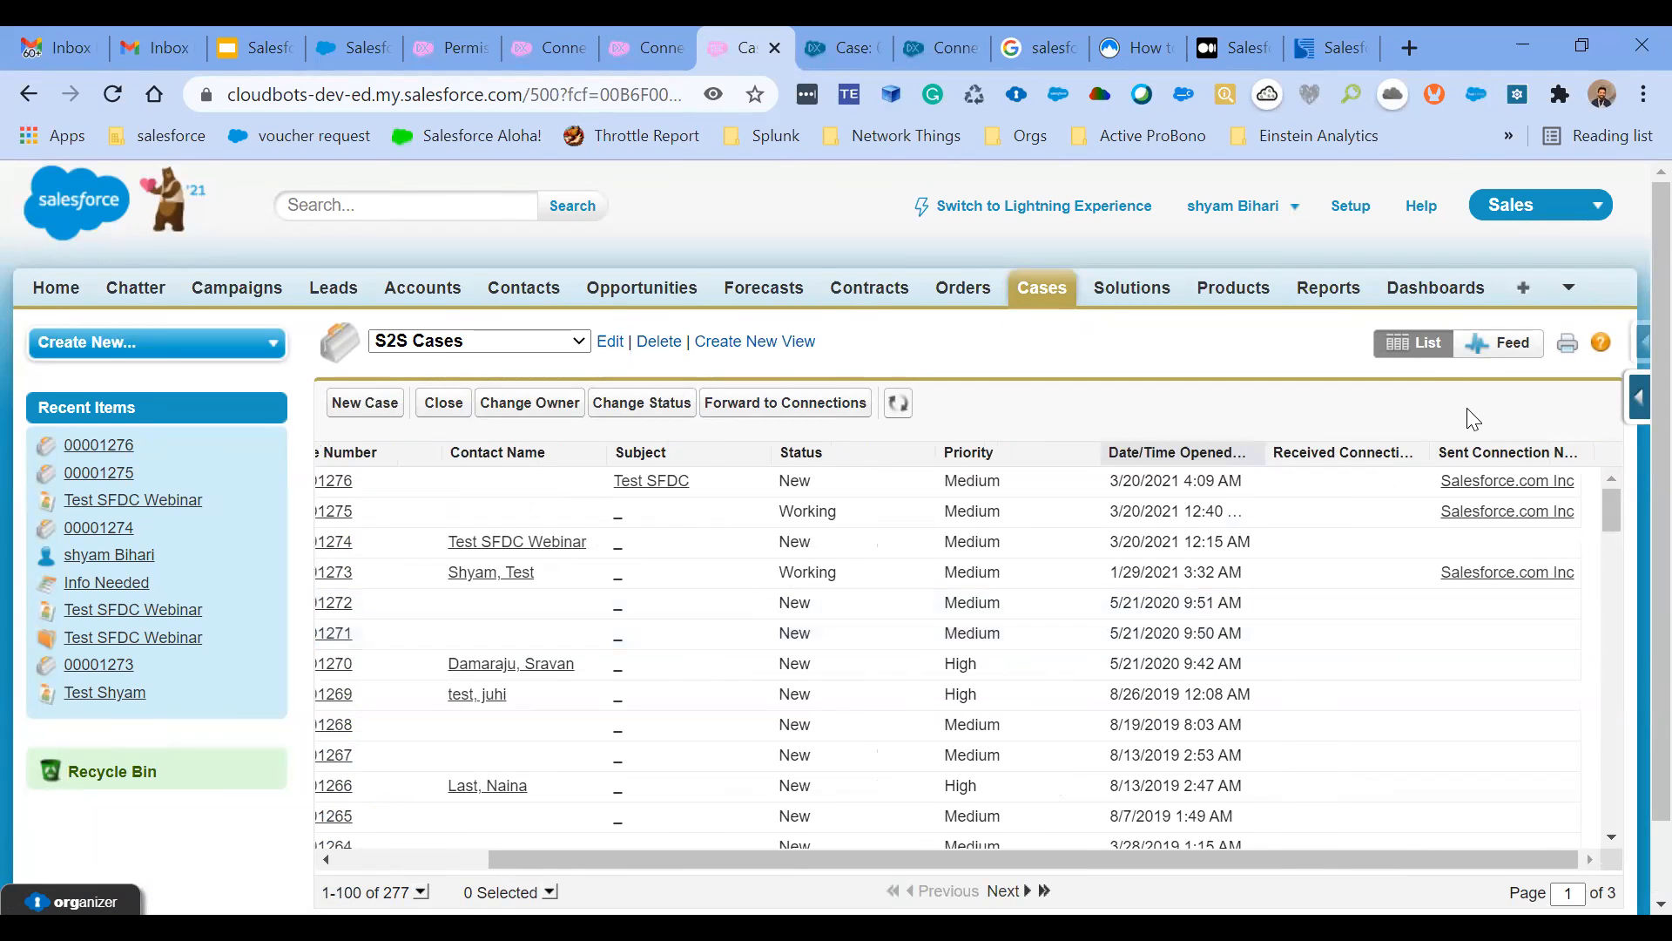
- Revisit the Configuring Salesforce to Salesforce slide, and return to the S2S Cases list view to look through its cases
left_click(258, 39)
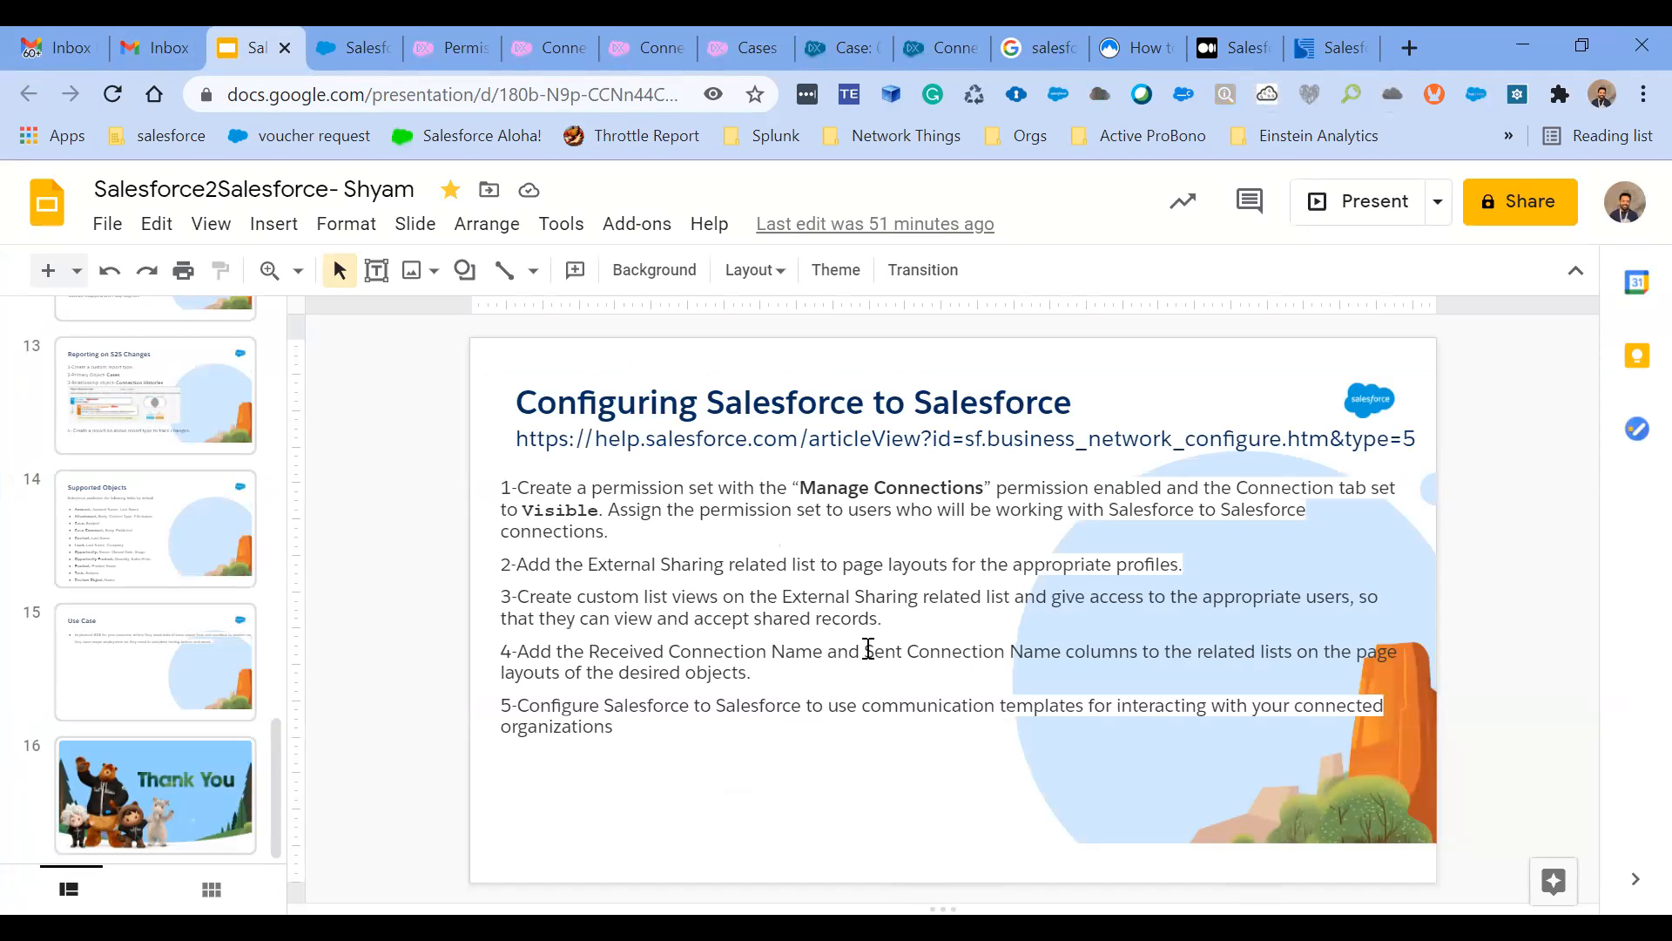
left_click(730, 48)
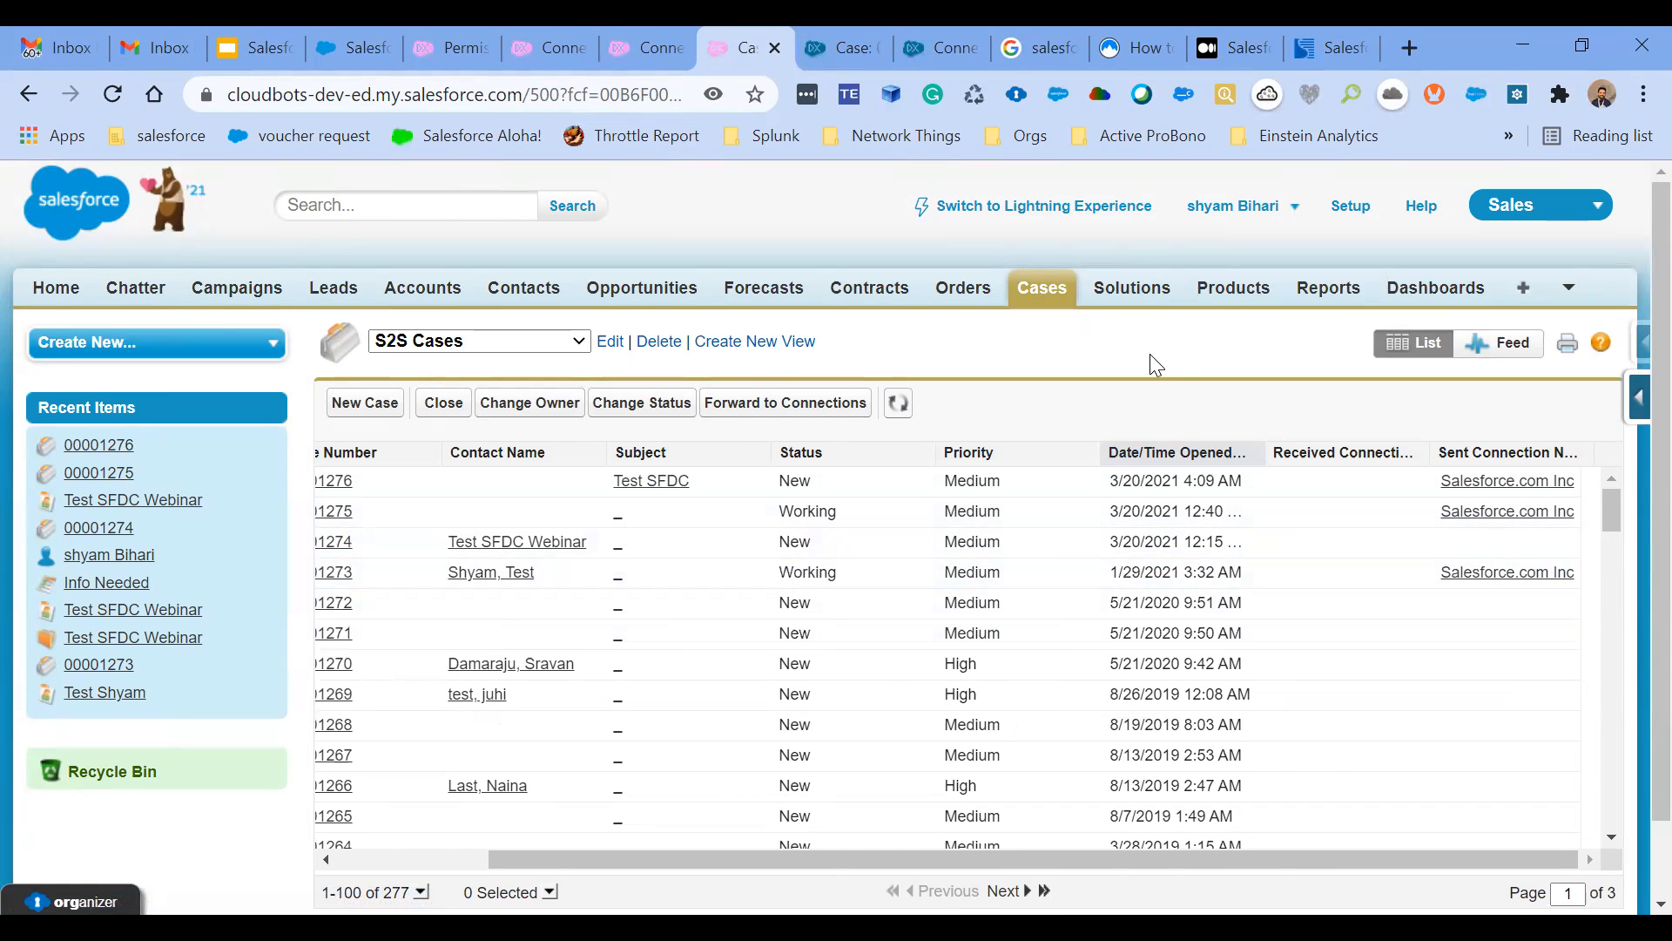
scroll(1146, 544, "left", 3)
scroll(1146, 545, "down", 1)
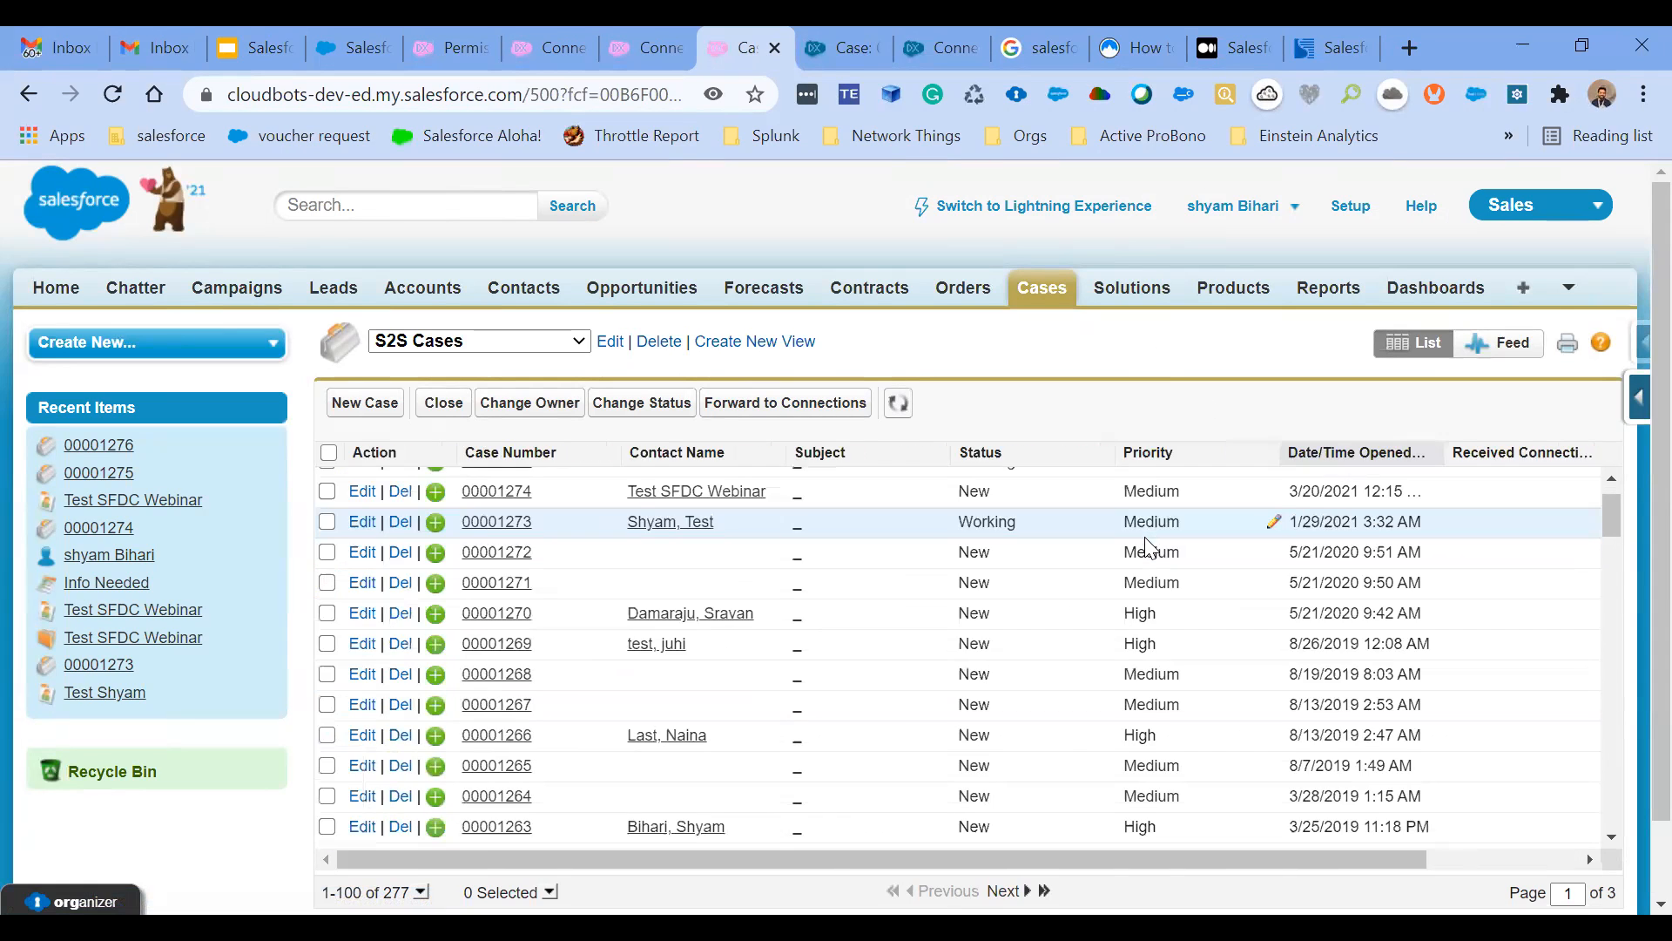
- Select all cases on the current page of the S2S Cases list view, and clear the selection
scroll(340, 460, "down", 1)
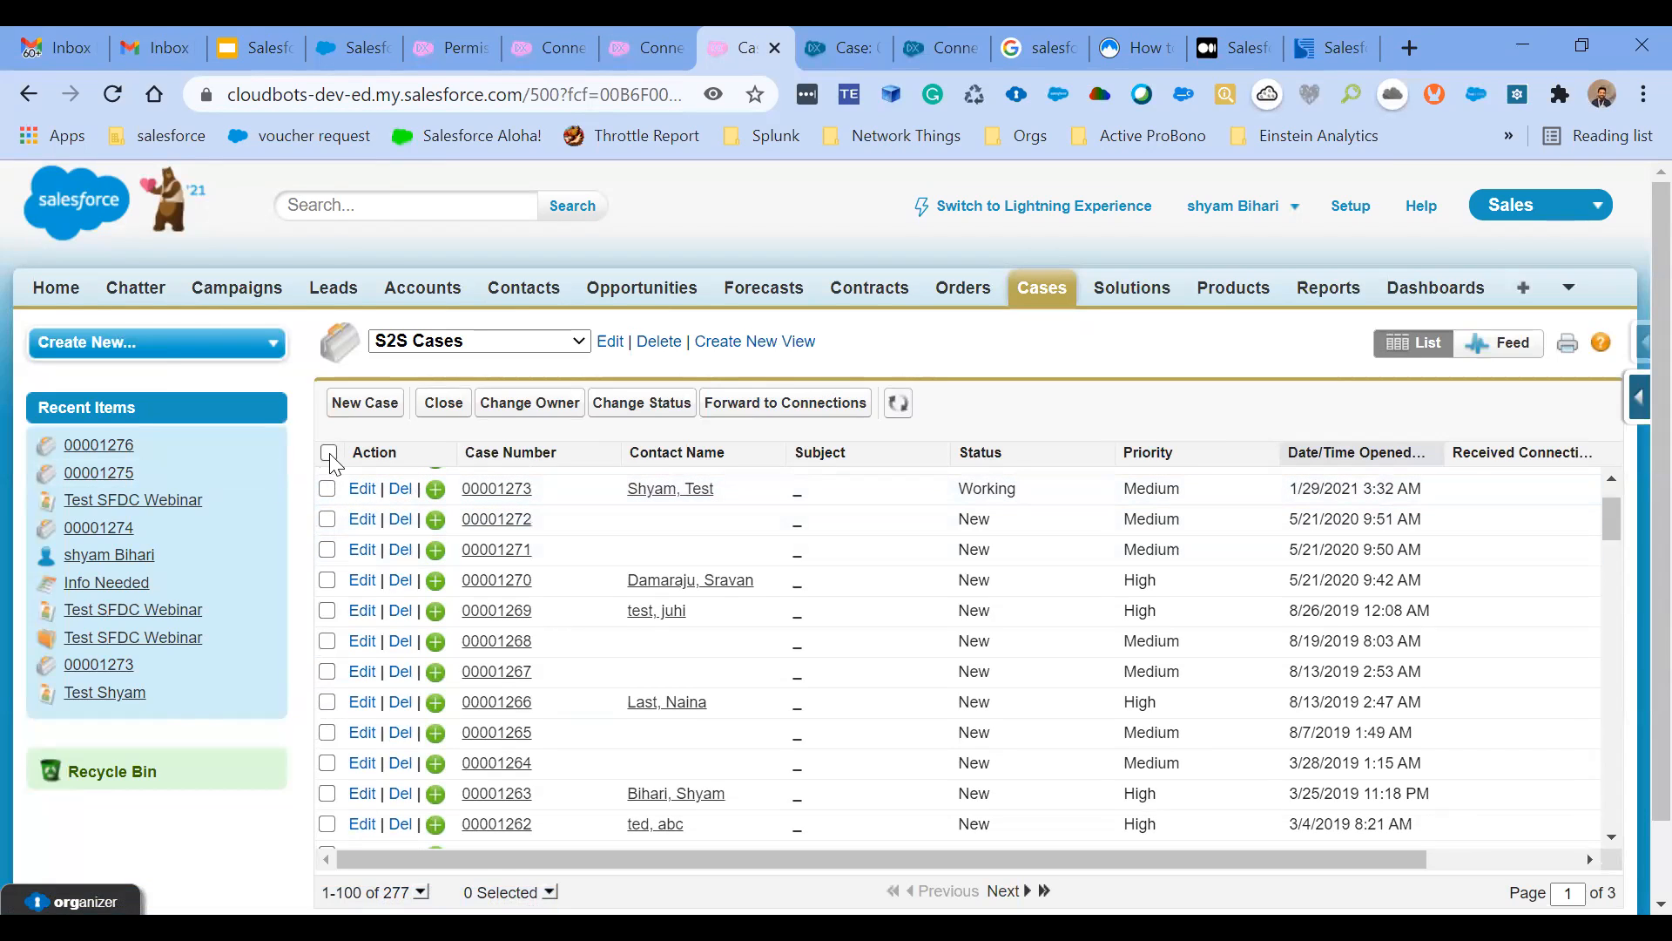
left_click(329, 453)
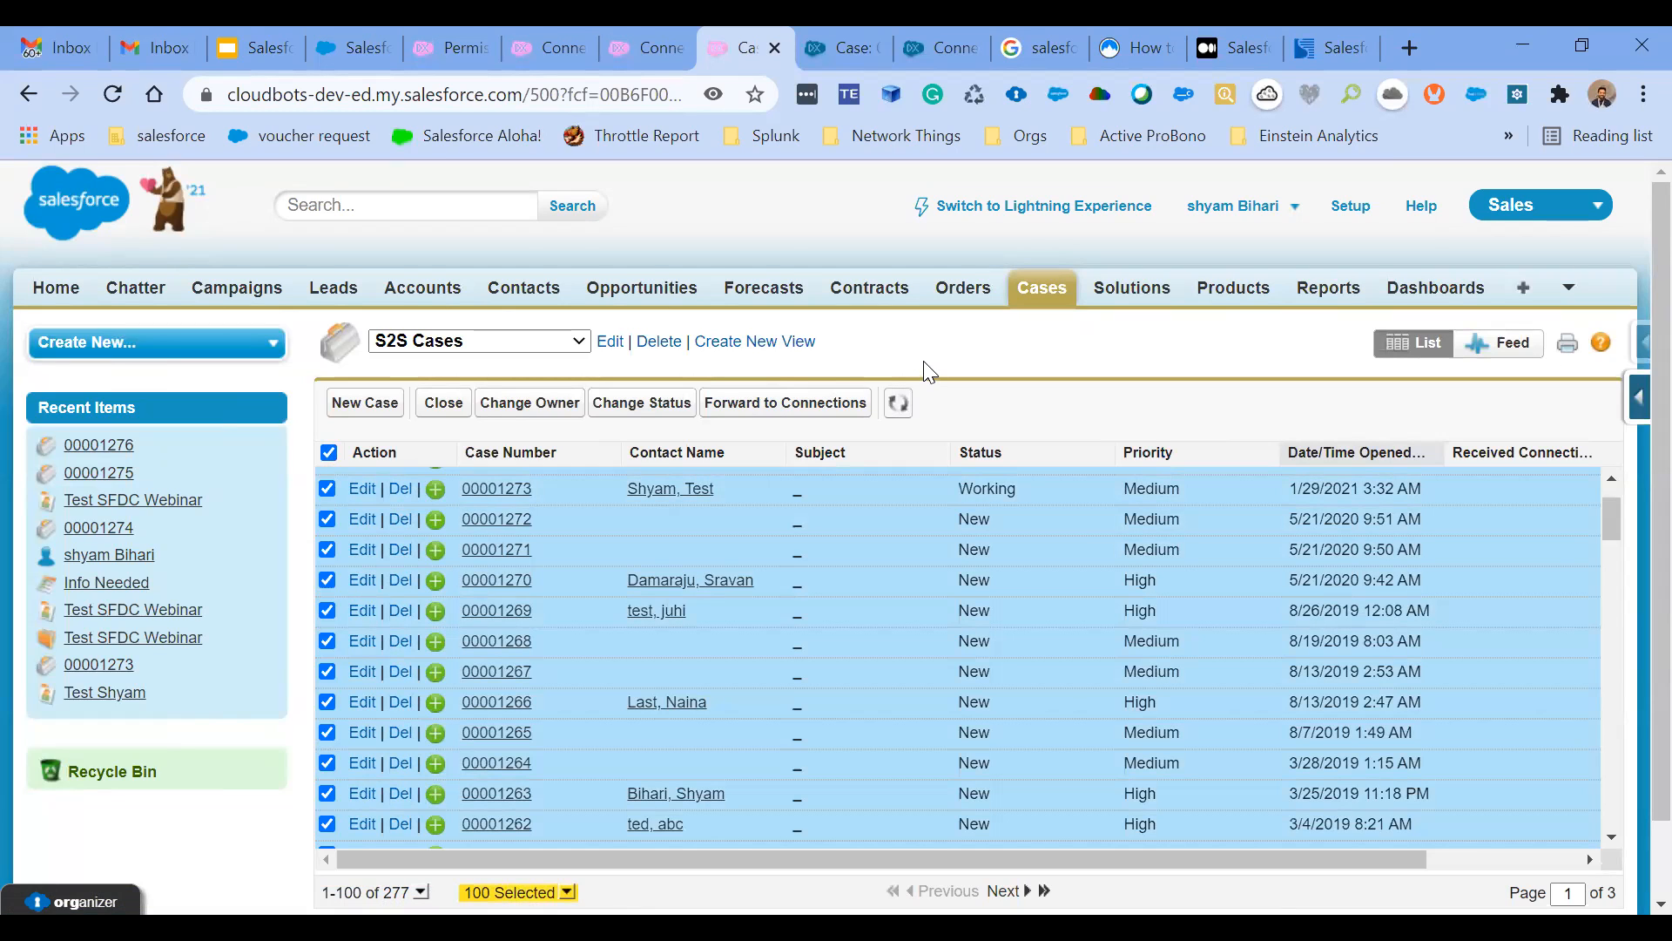
left_click(829, 333)
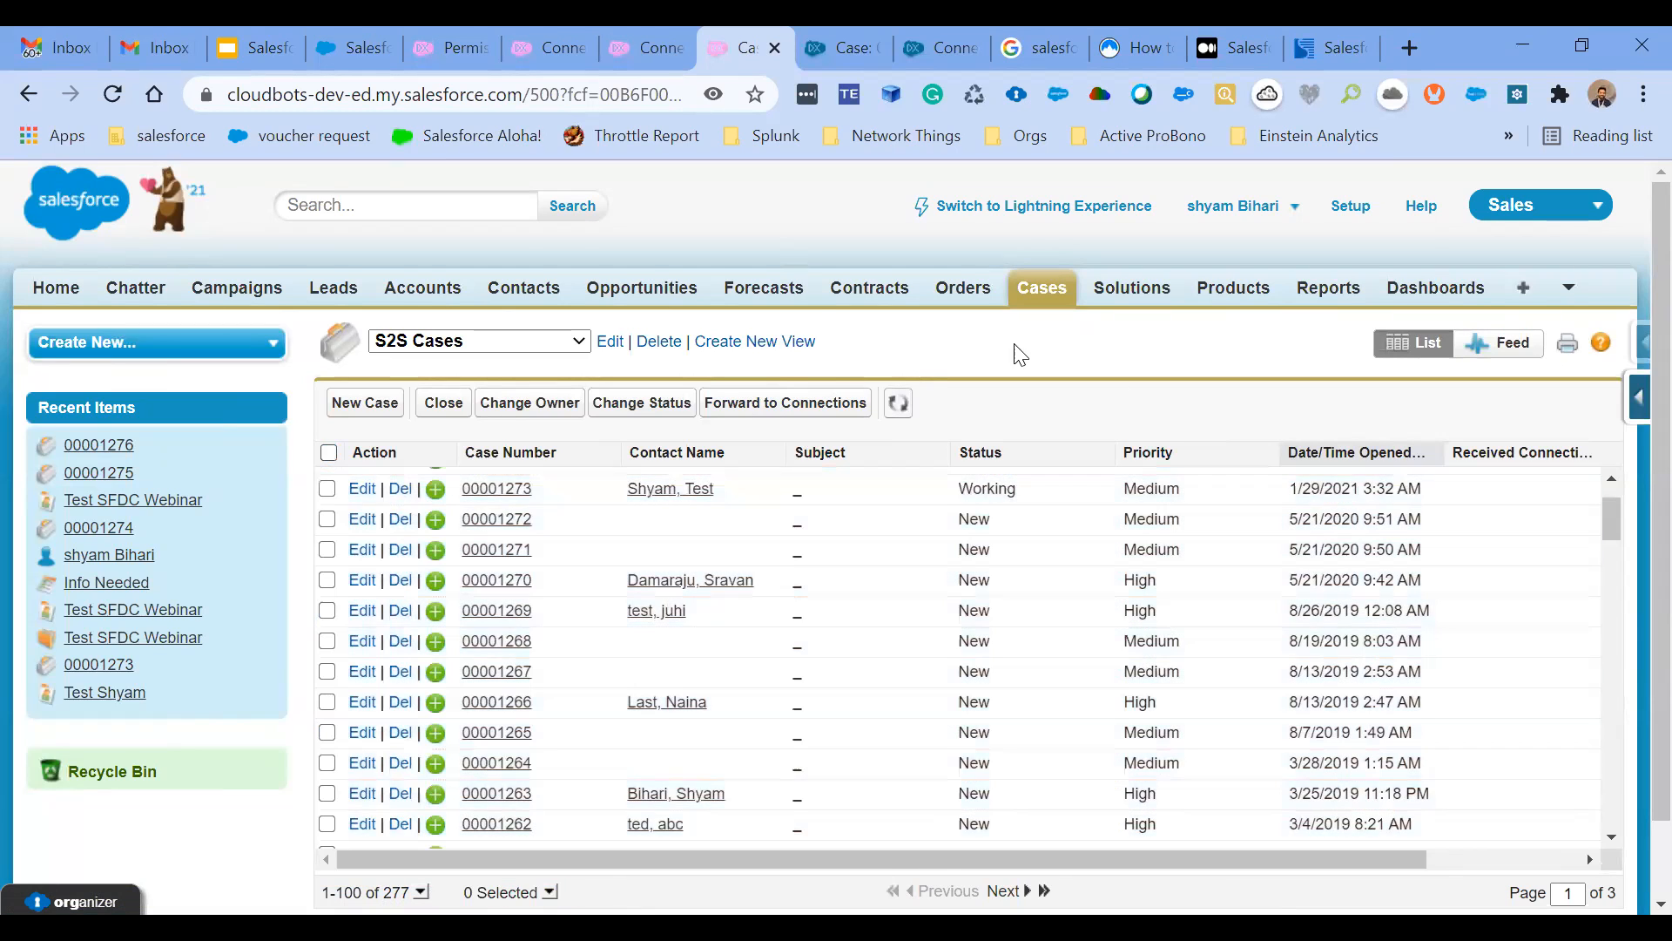
- Search the publishing org's Setup for "repo" and open the list of all custom report types
key("ctrl+shift+Tab")
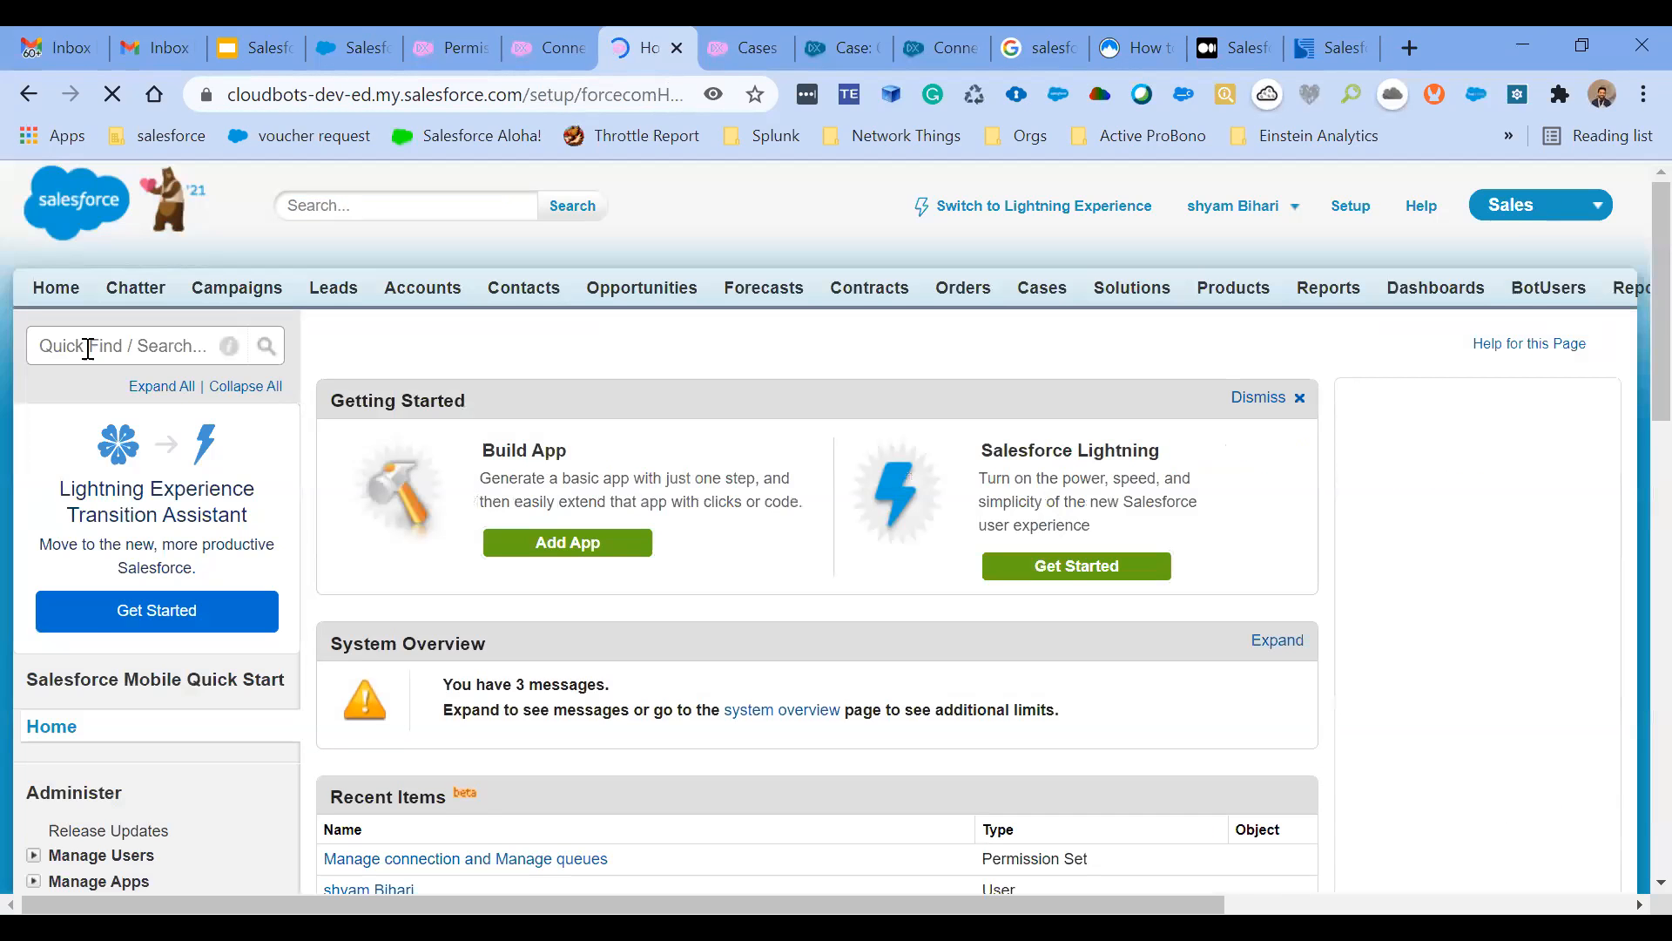
left_click(88, 347)
type("custom rep")
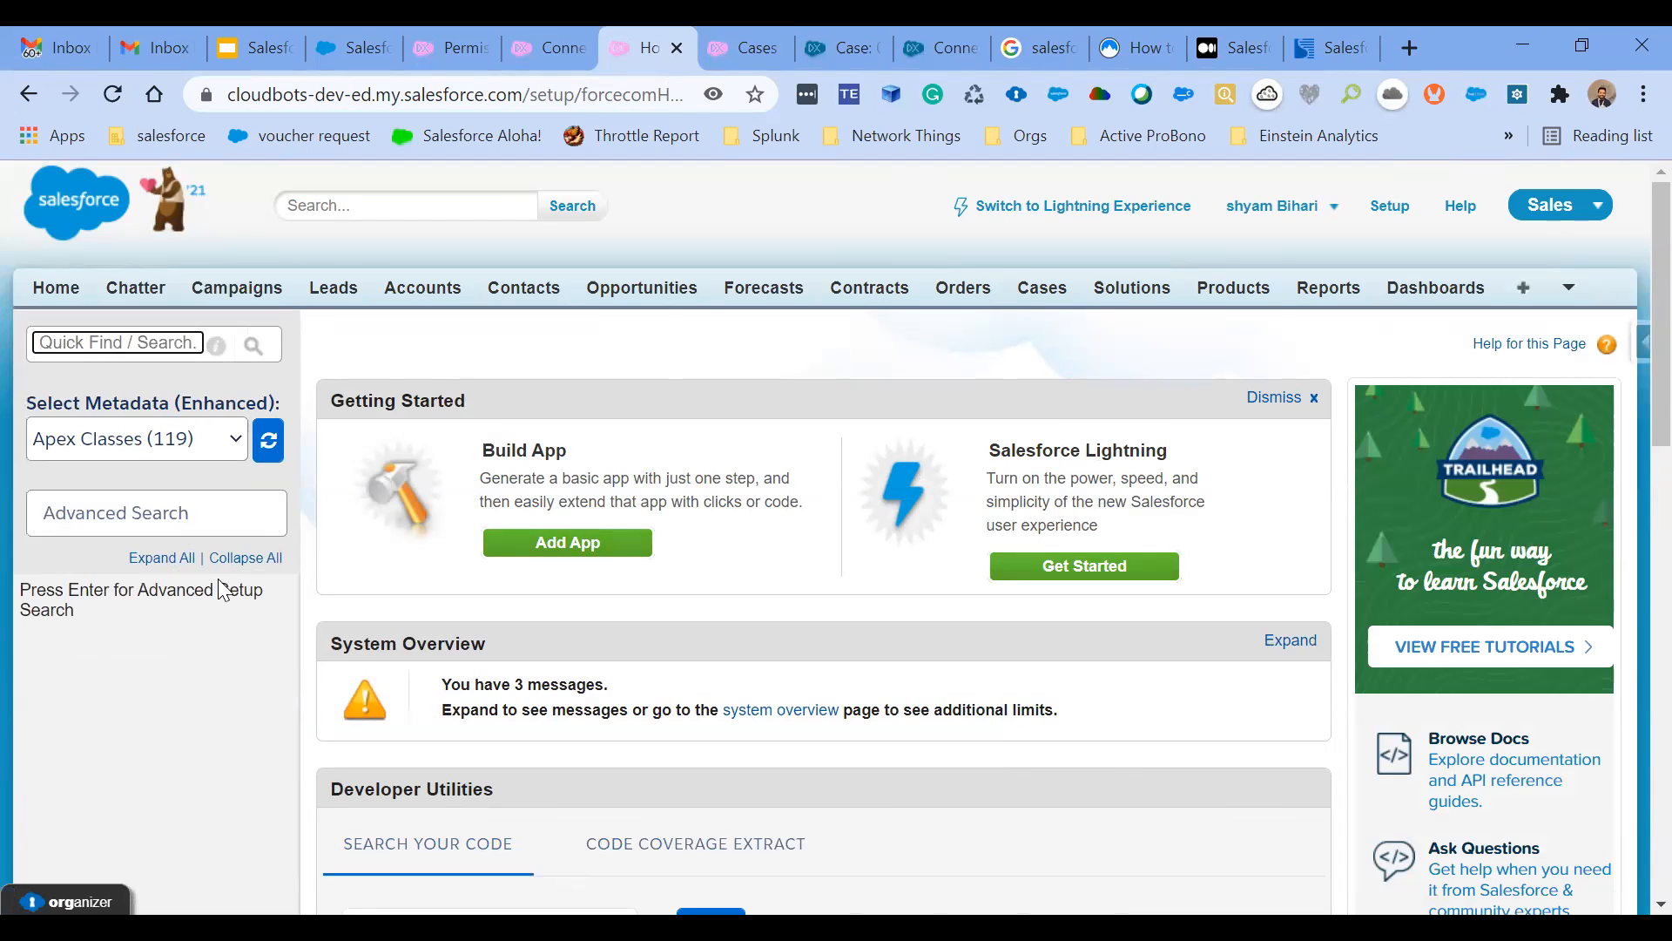
type("repo")
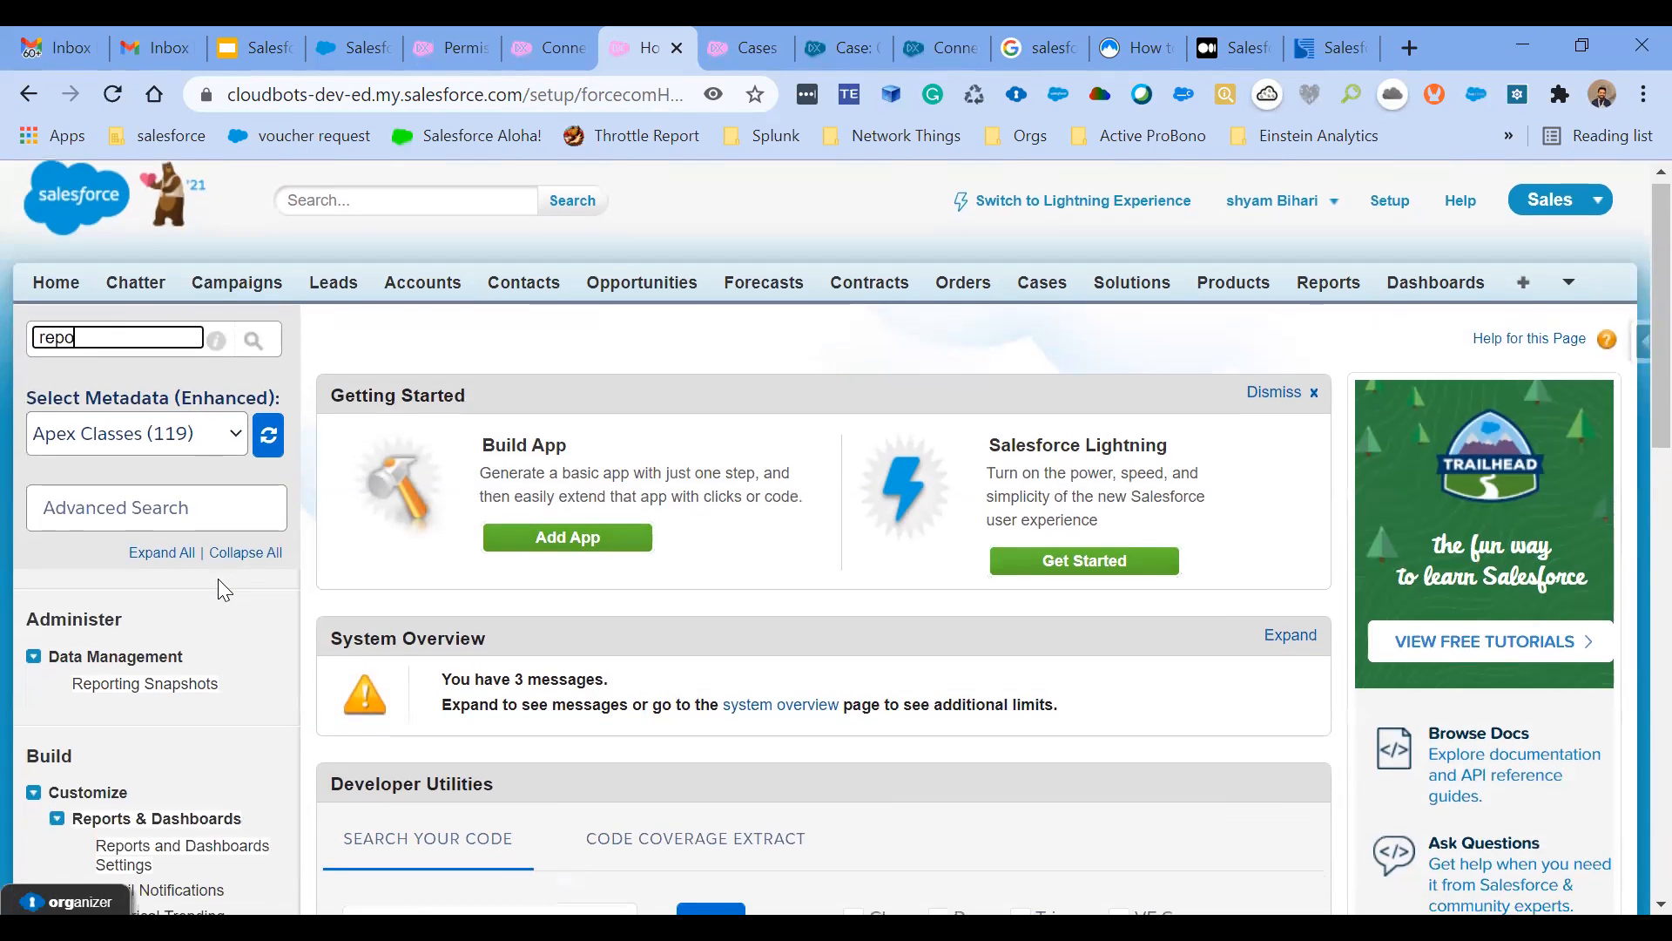
scroll(217, 579, "down", 2)
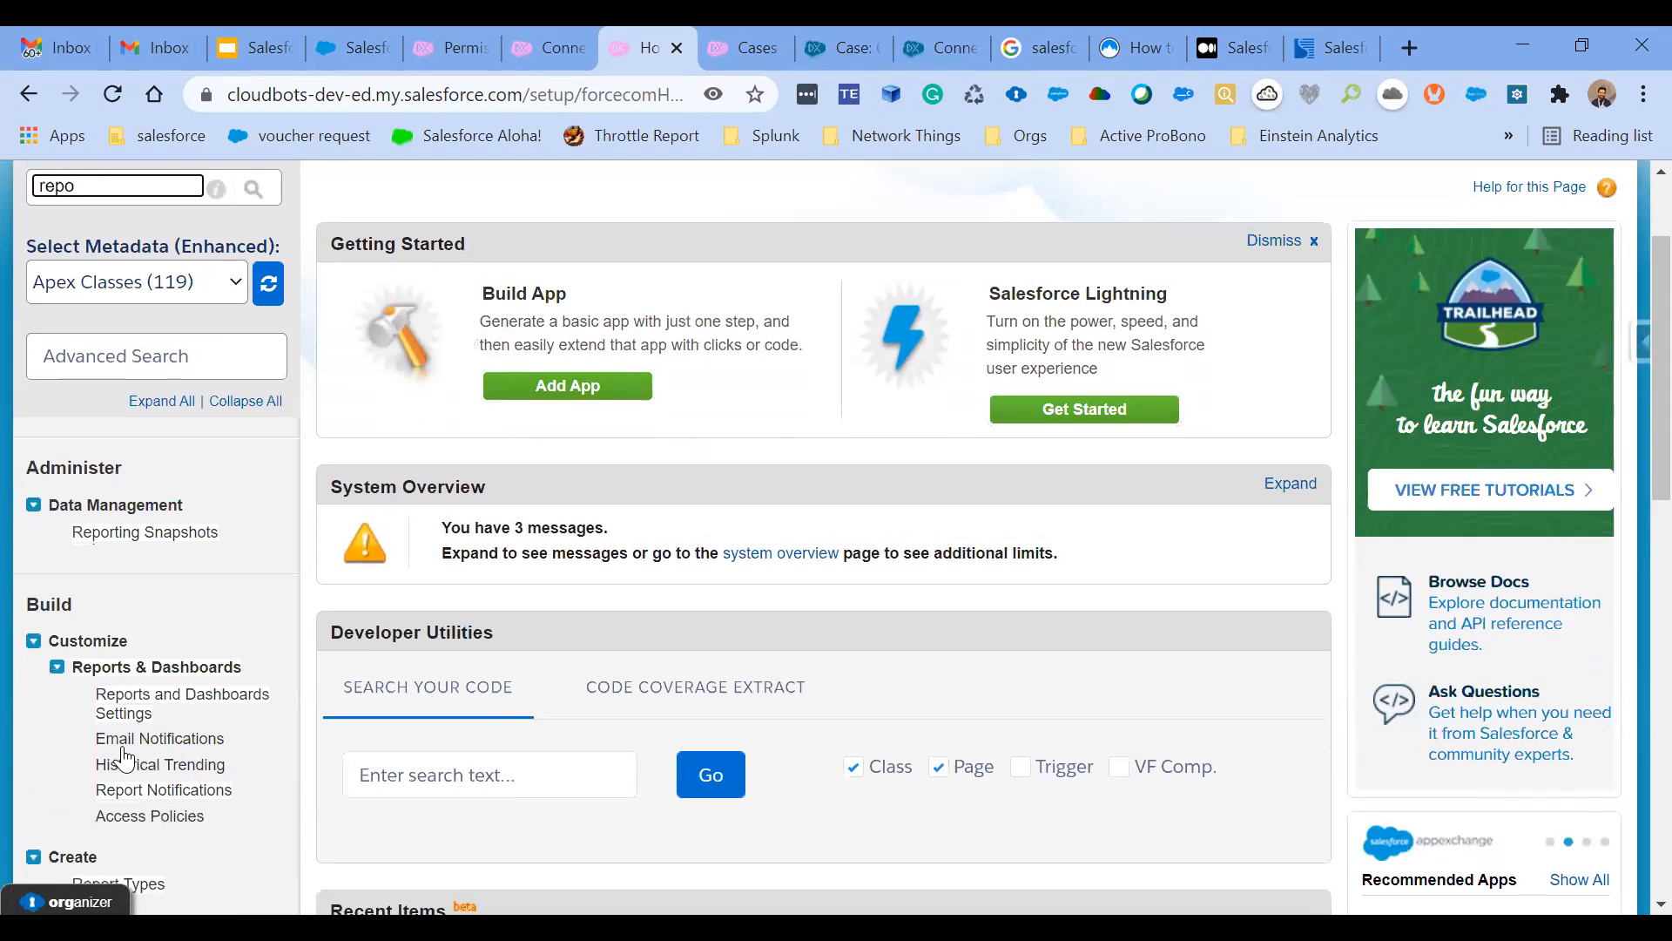
scroll(124, 758, "down", 2)
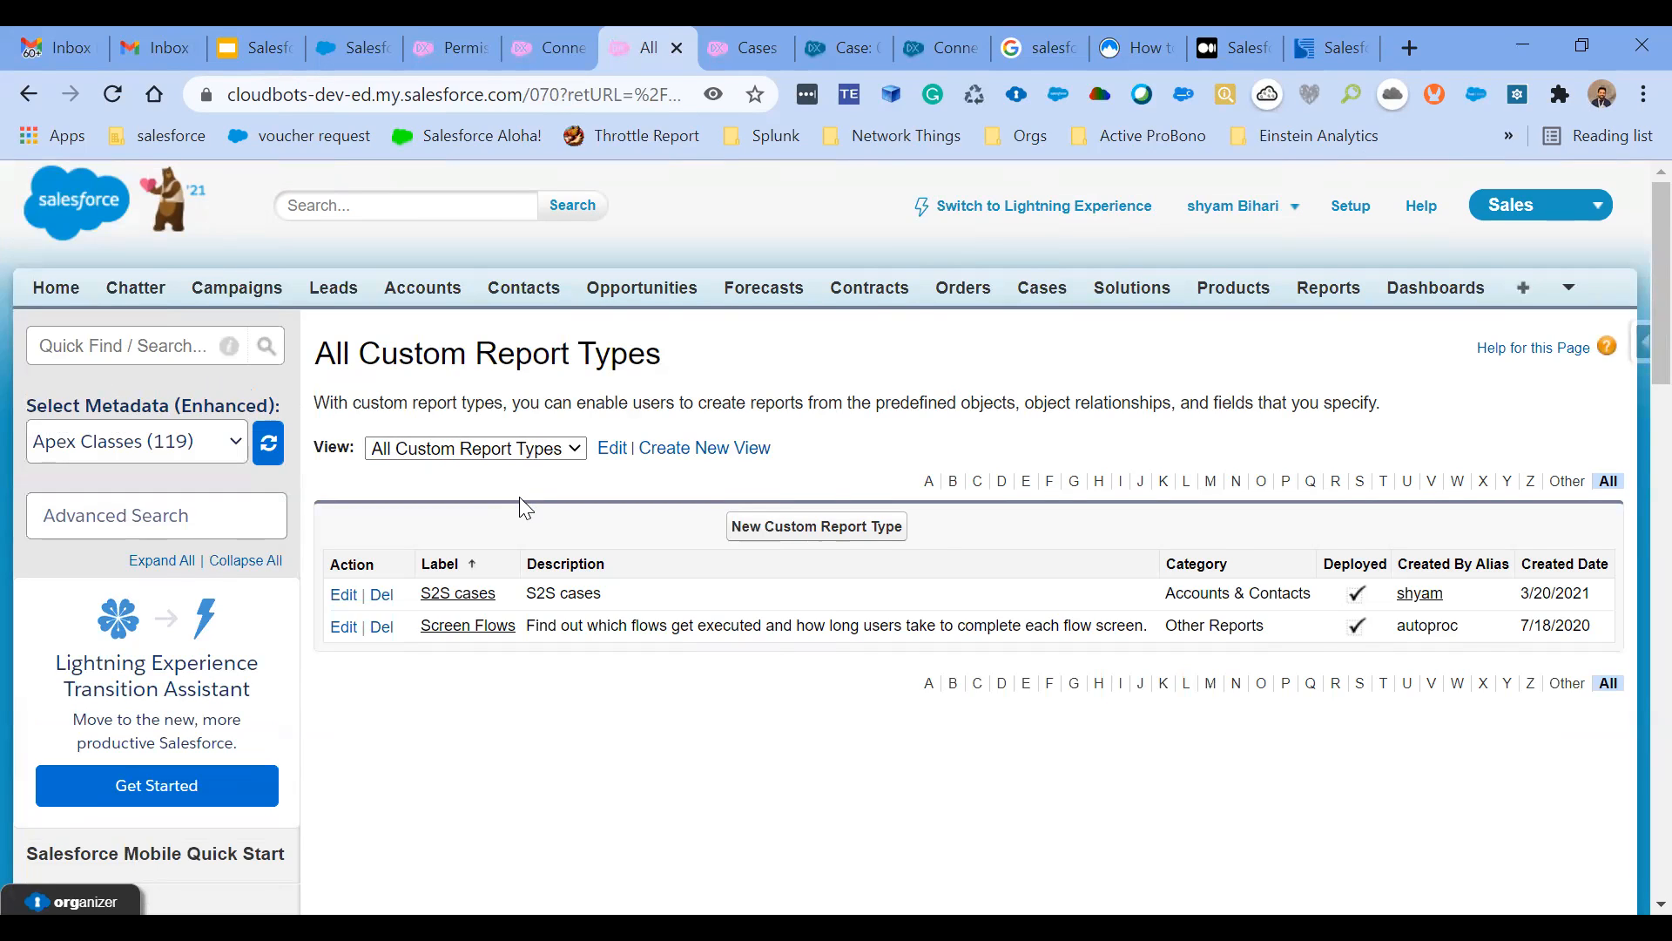
- Check the Doctor4cloud connection details in the partner org, and return to the publishing org's custom report types
left_click(913, 41)
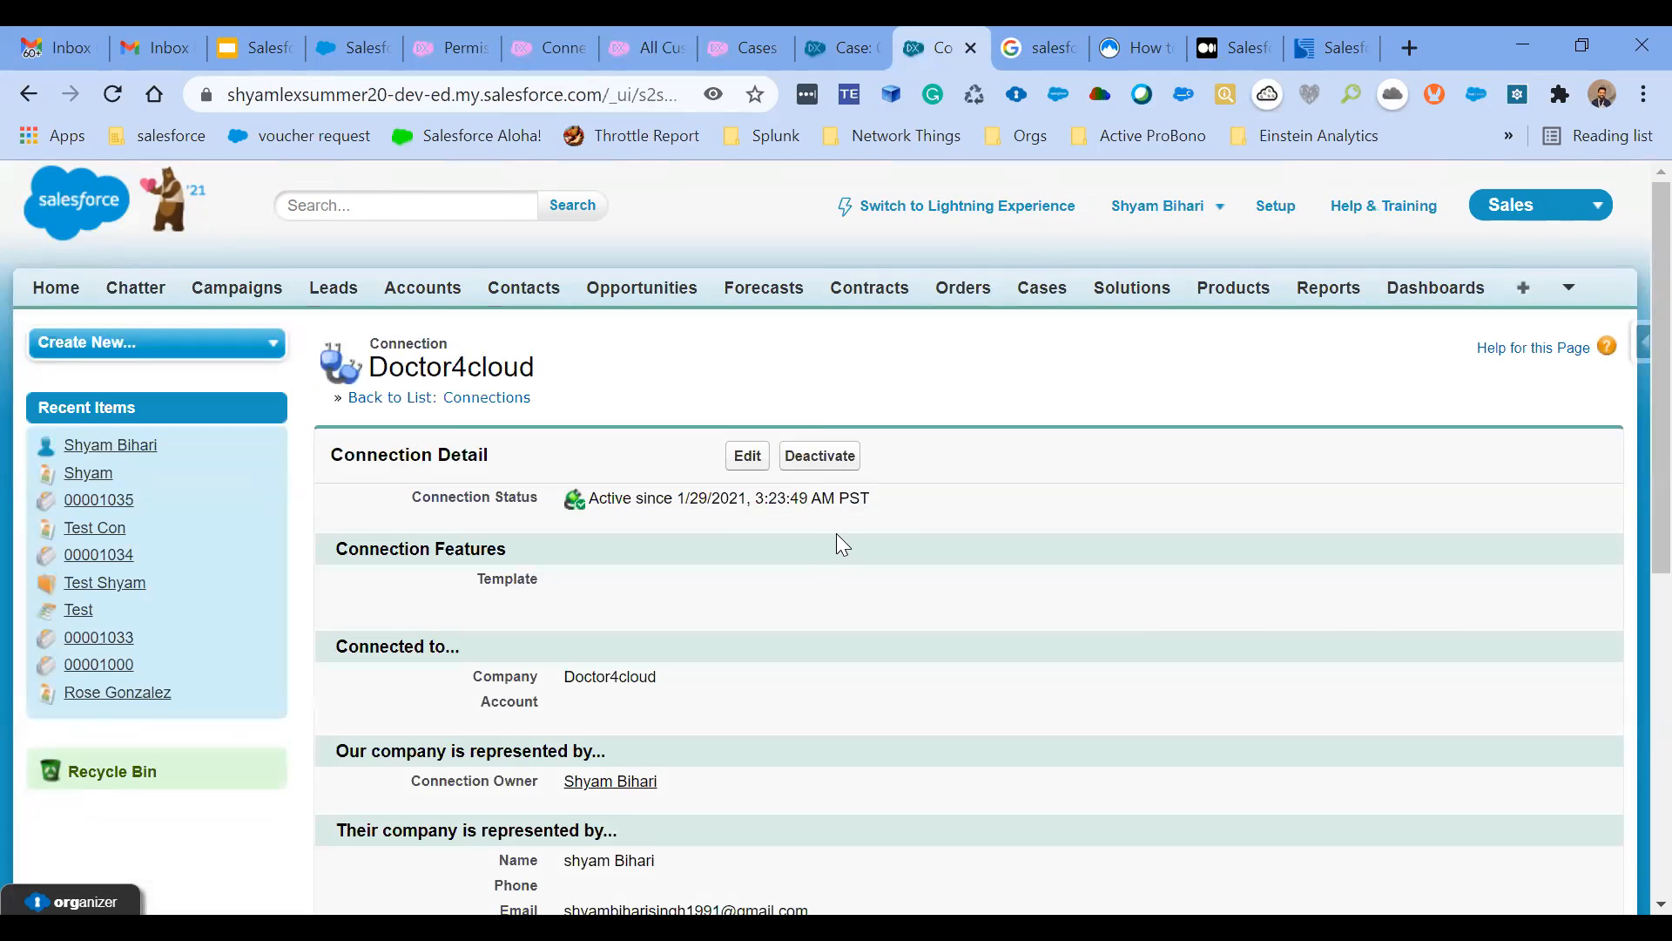
scroll(842, 544, "down", 2)
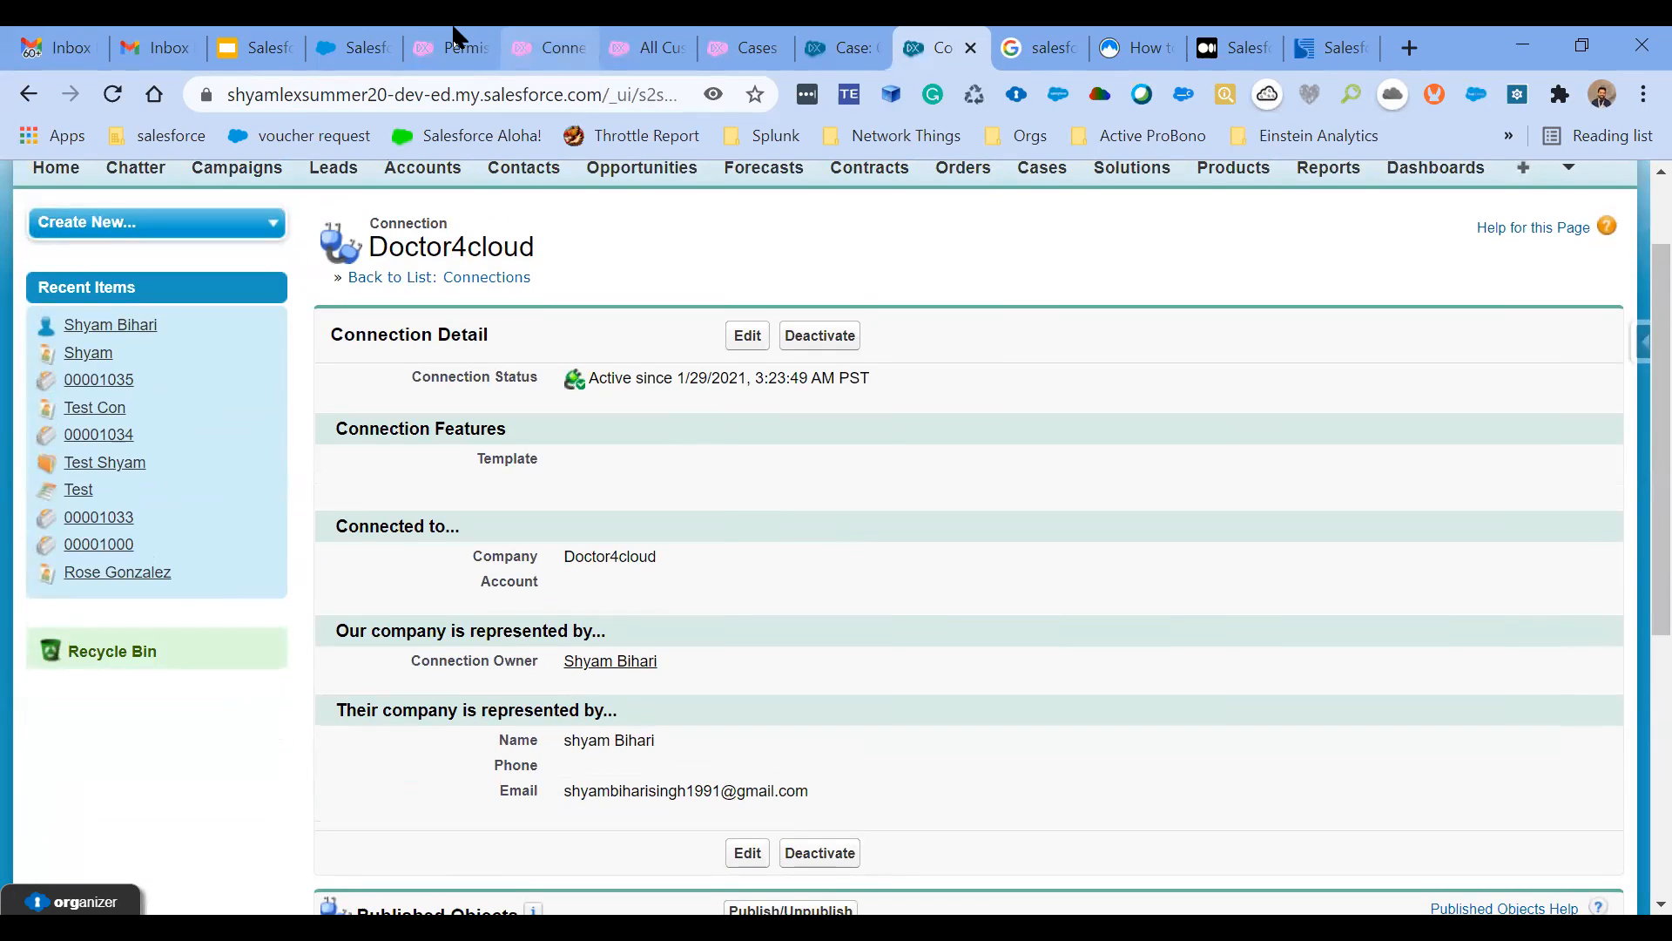
left_click(643, 45)
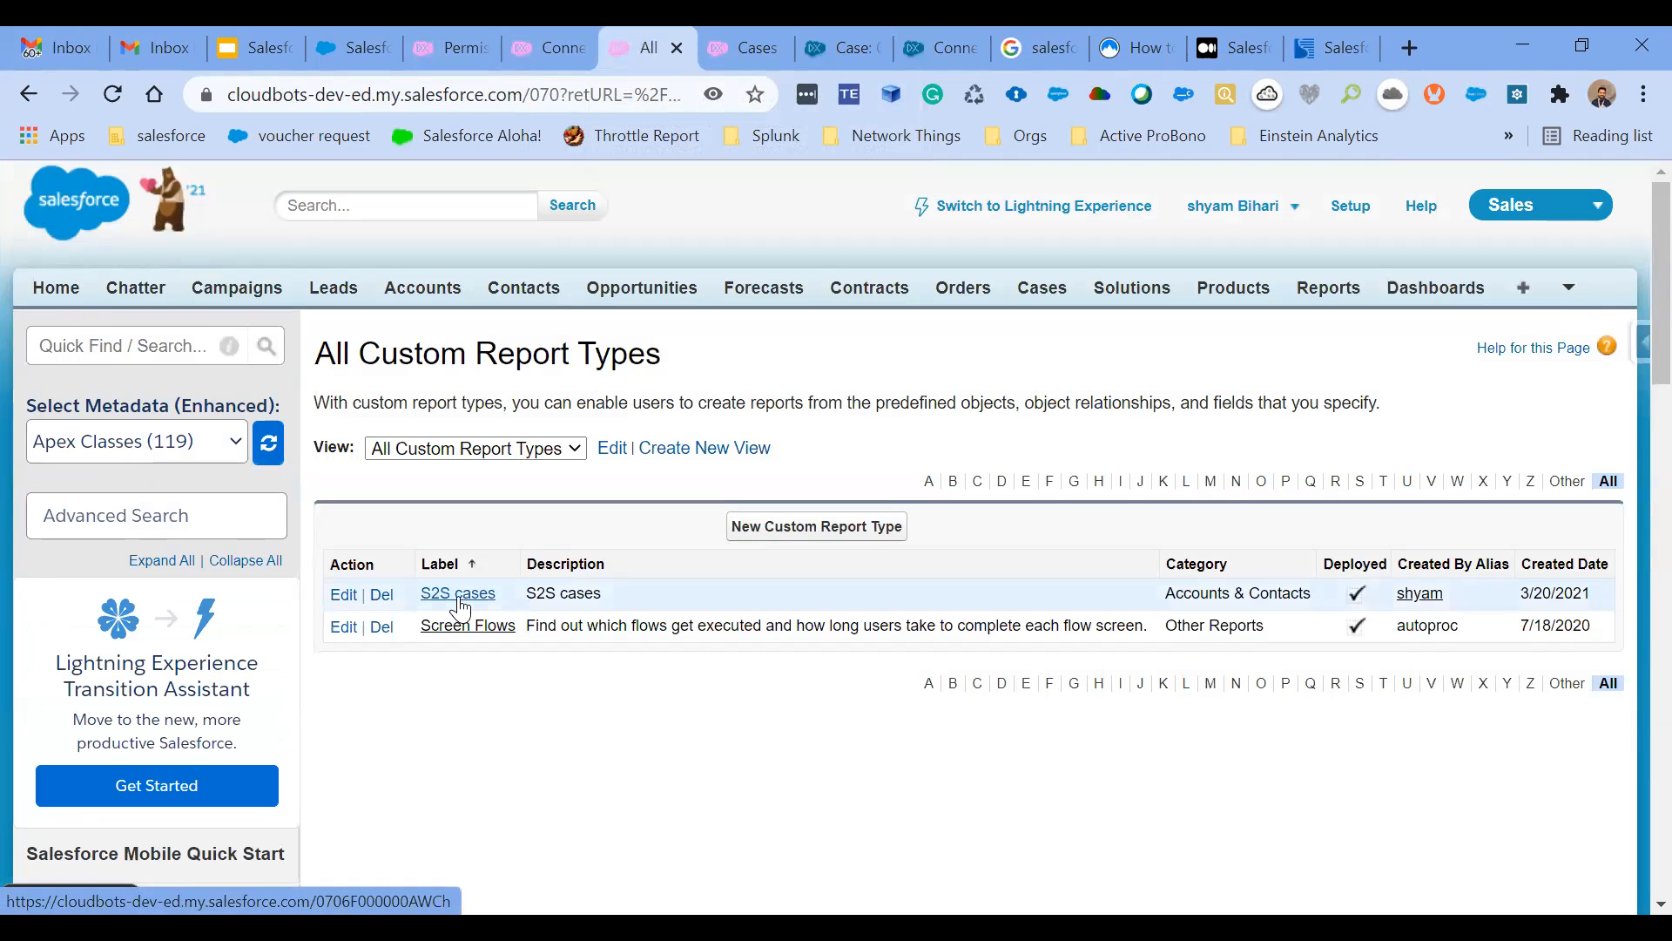
- Open the S2S cases custom report type and look over its definition
left_click(457, 599)
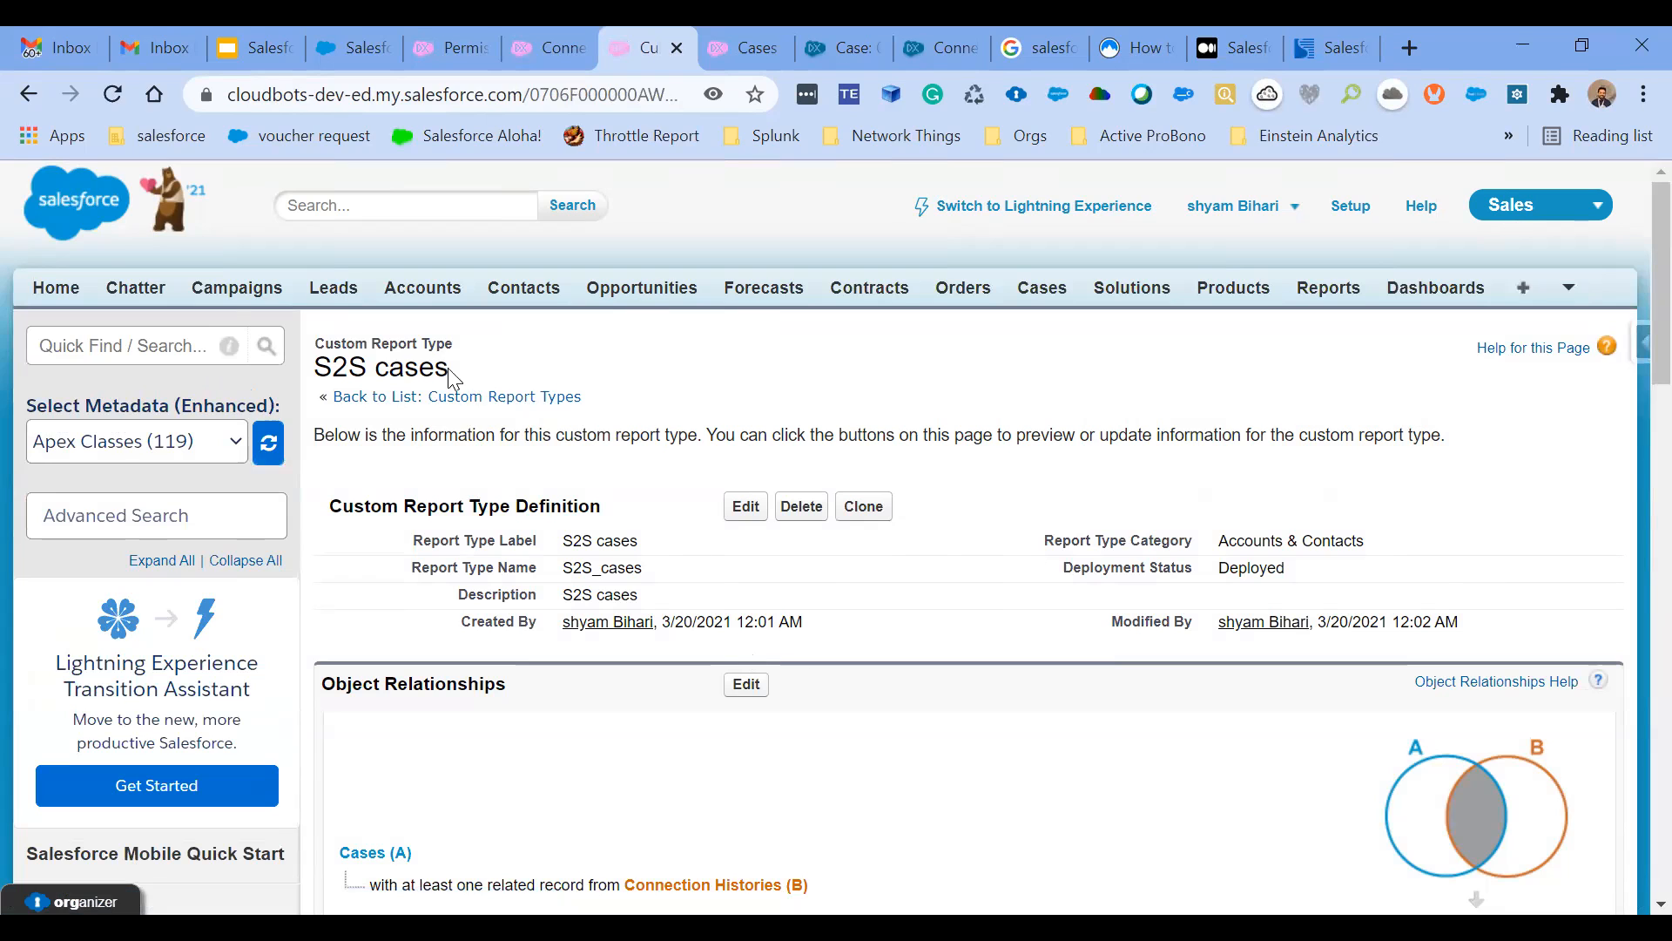
triple_click(394, 340)
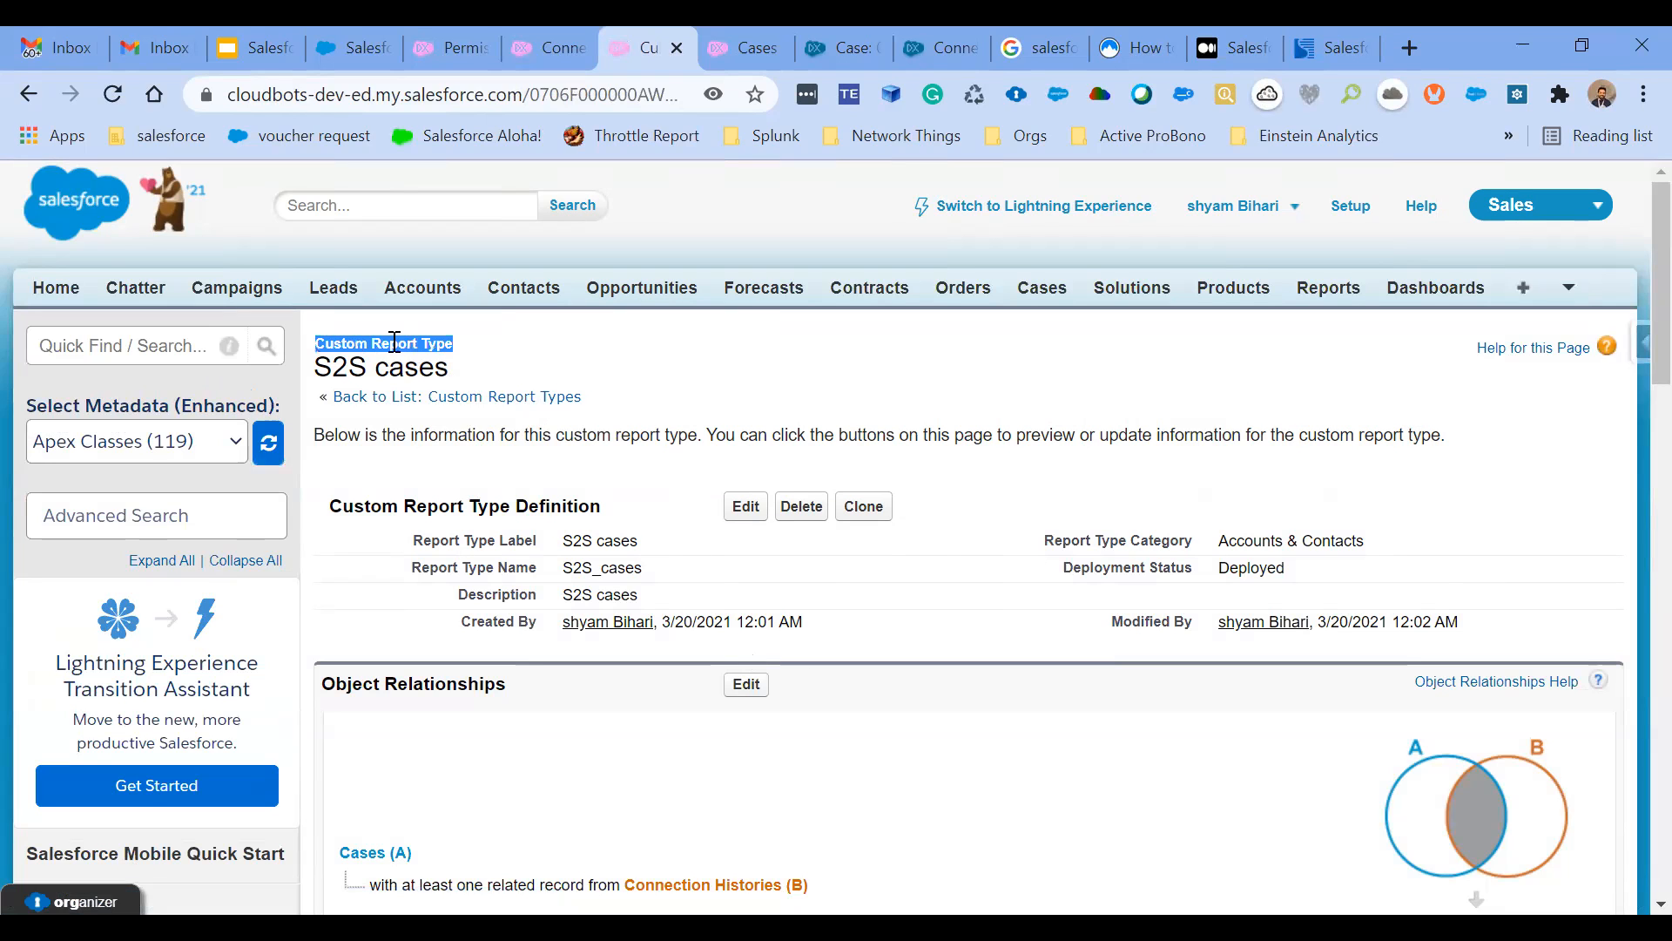
left_click(573, 244)
scroll(578, 361, "down", 1)
scroll(578, 359, "down", 1)
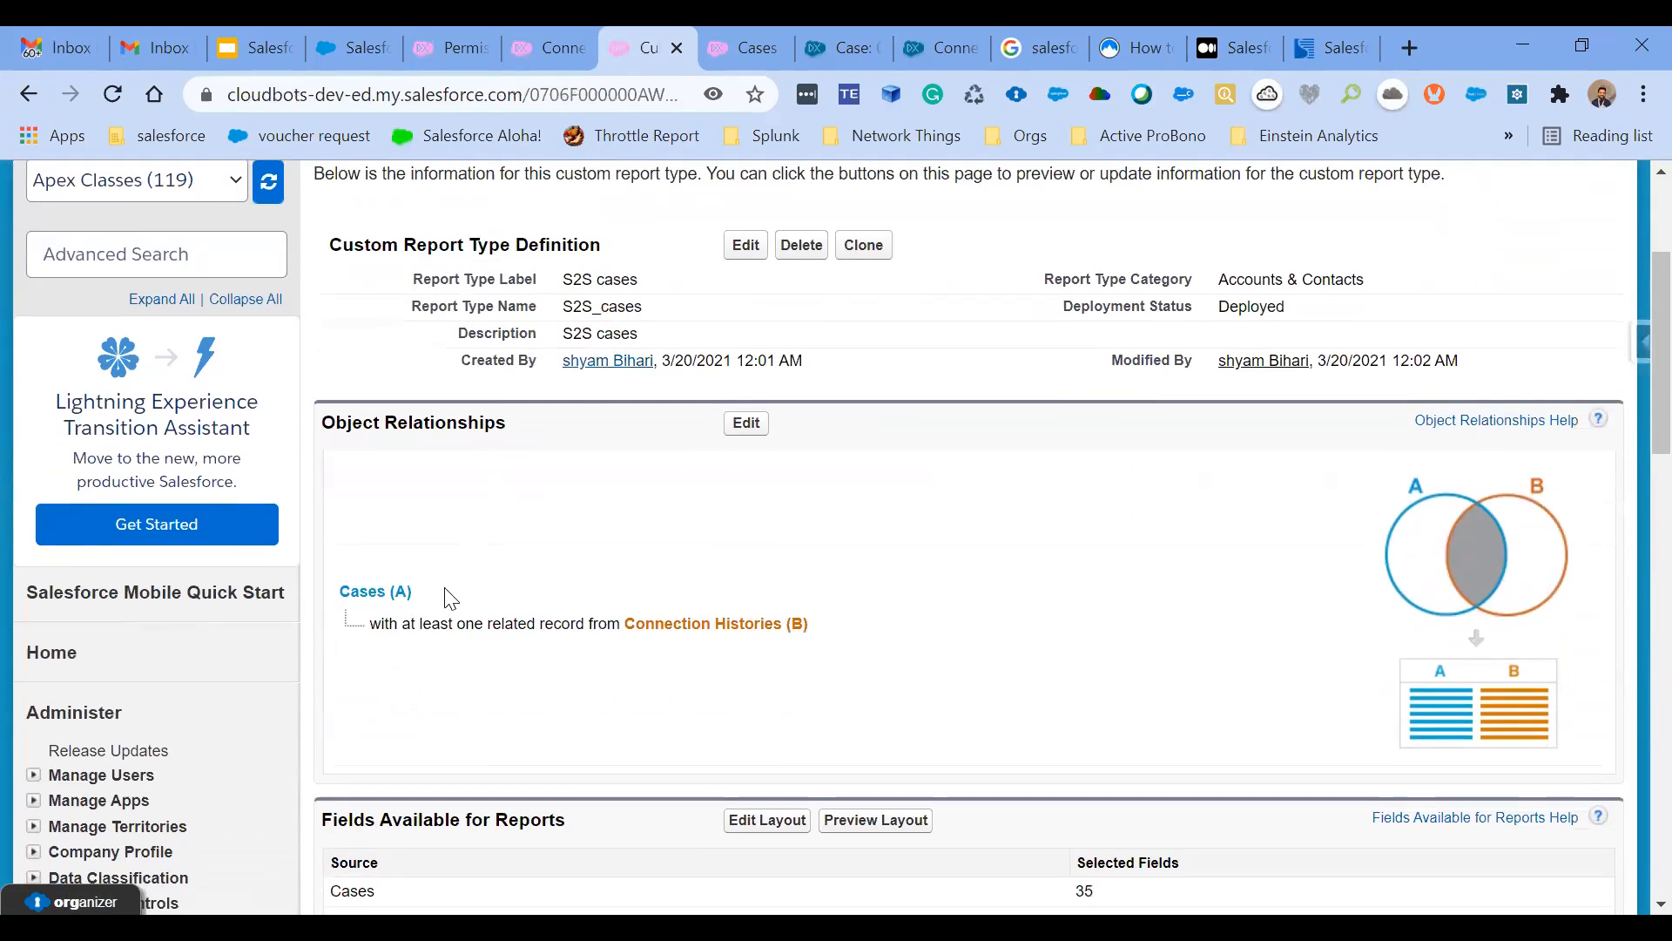
scroll(463, 591, "down", 1)
scroll(464, 591, "up", 2)
scroll(463, 591, "up", 1)
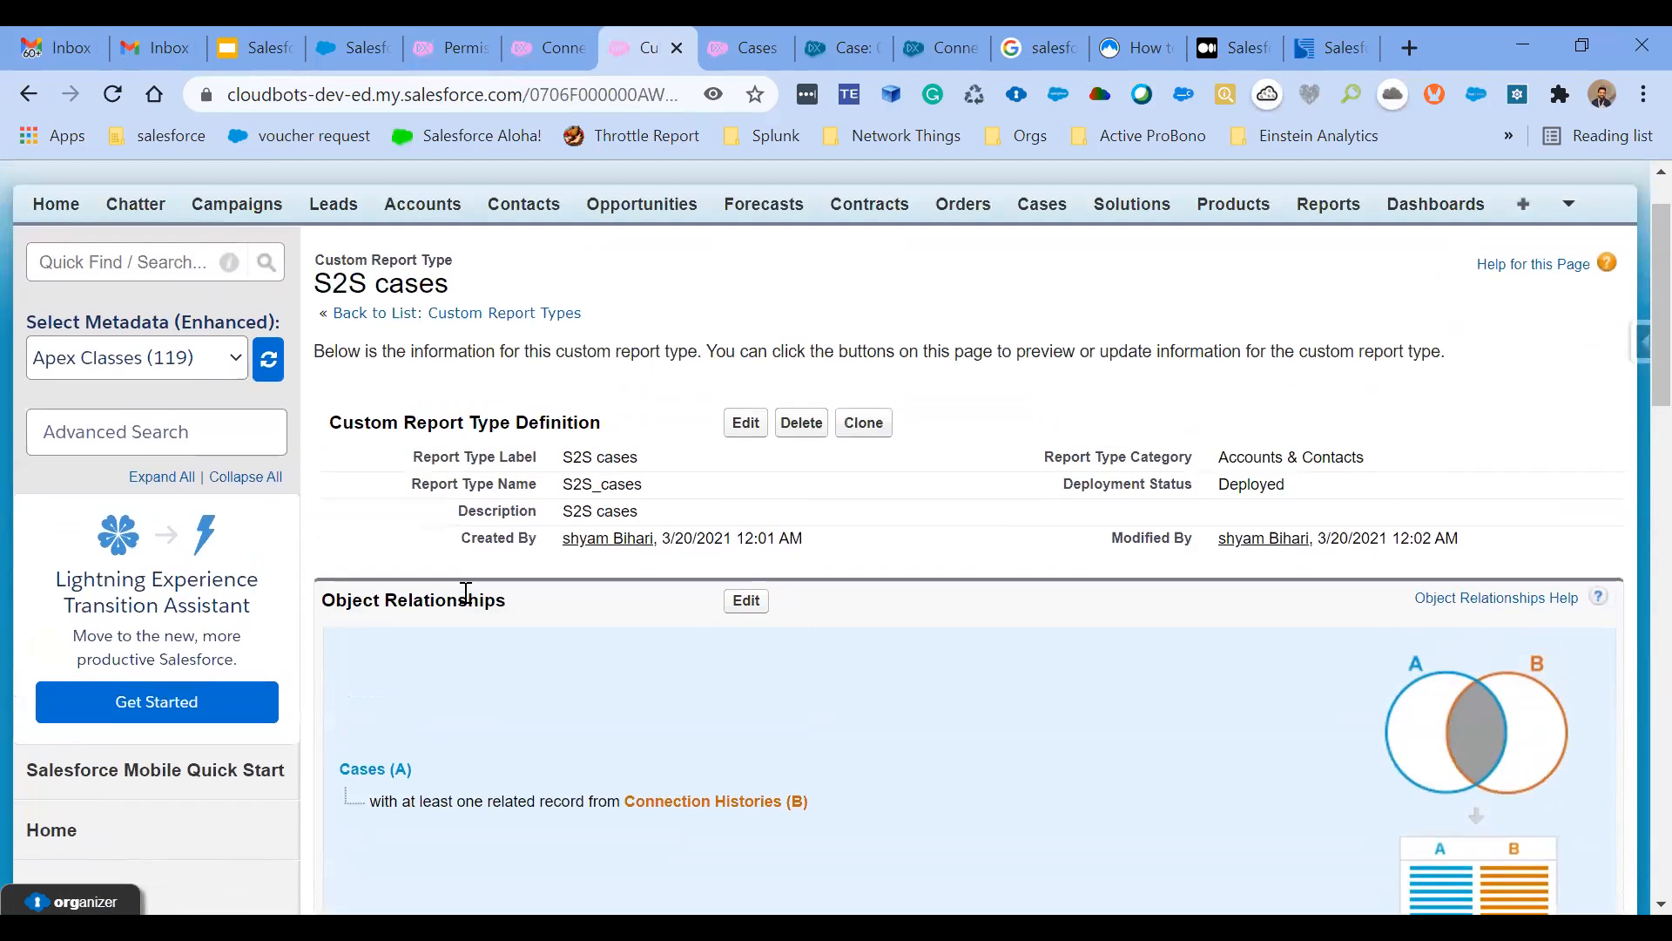
- Examine the report type's object relationship between Cases and Connection Histories, highlighting Connection Histories (B)
scroll(463, 591, "down", 2)
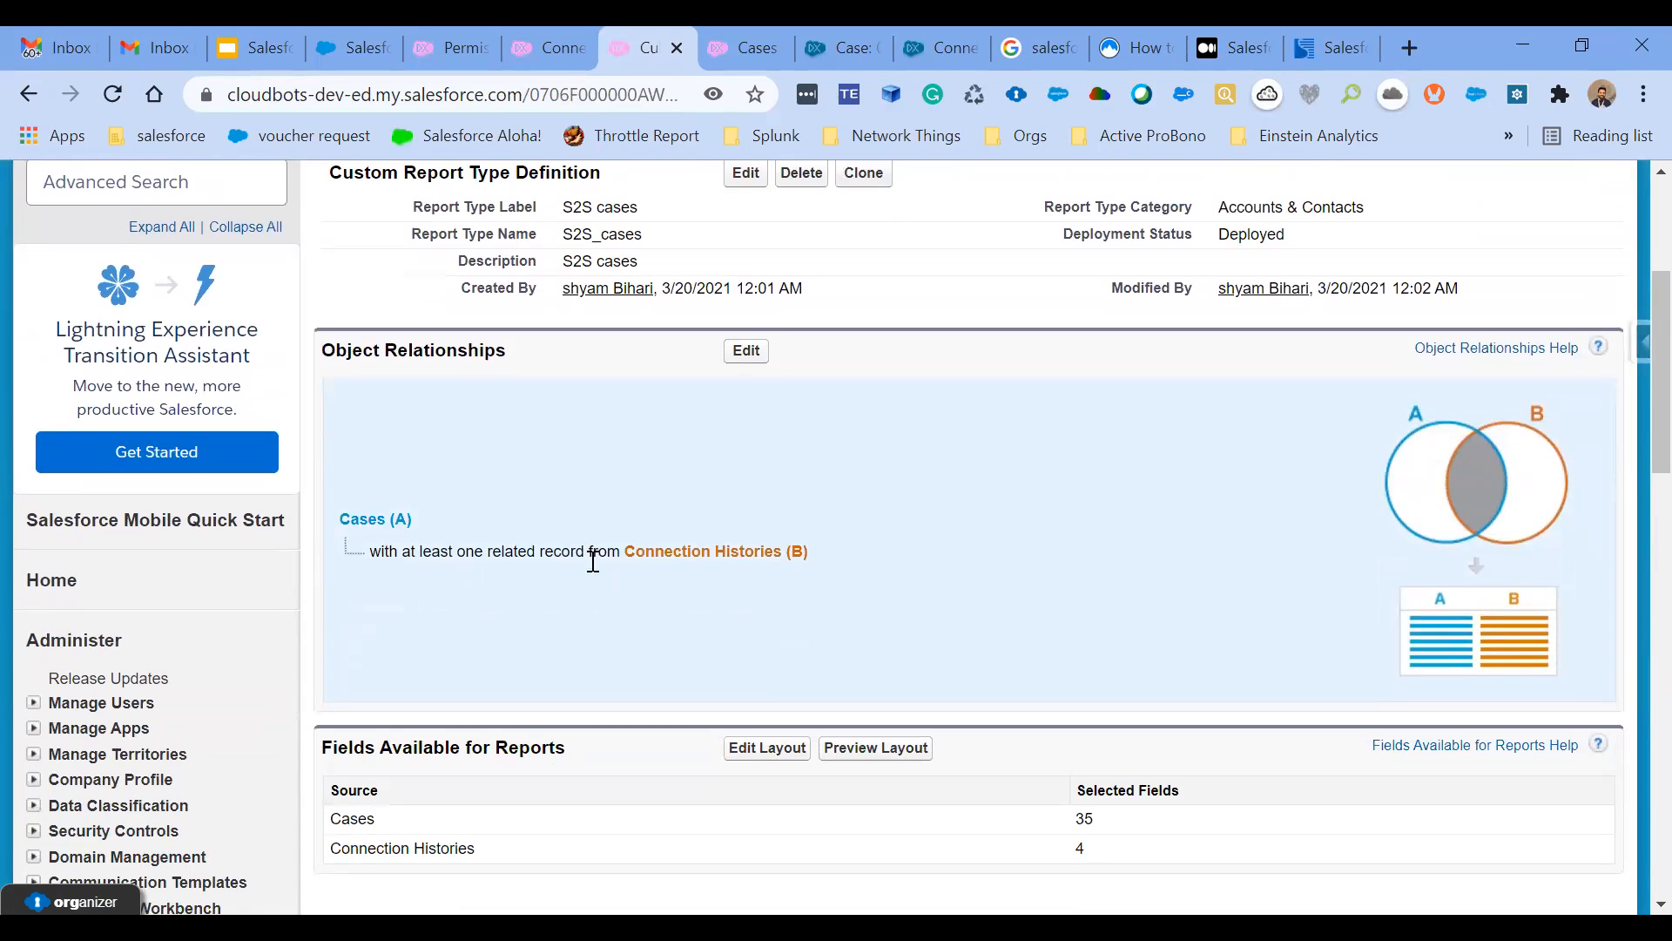
scroll(548, 516, "up", 2)
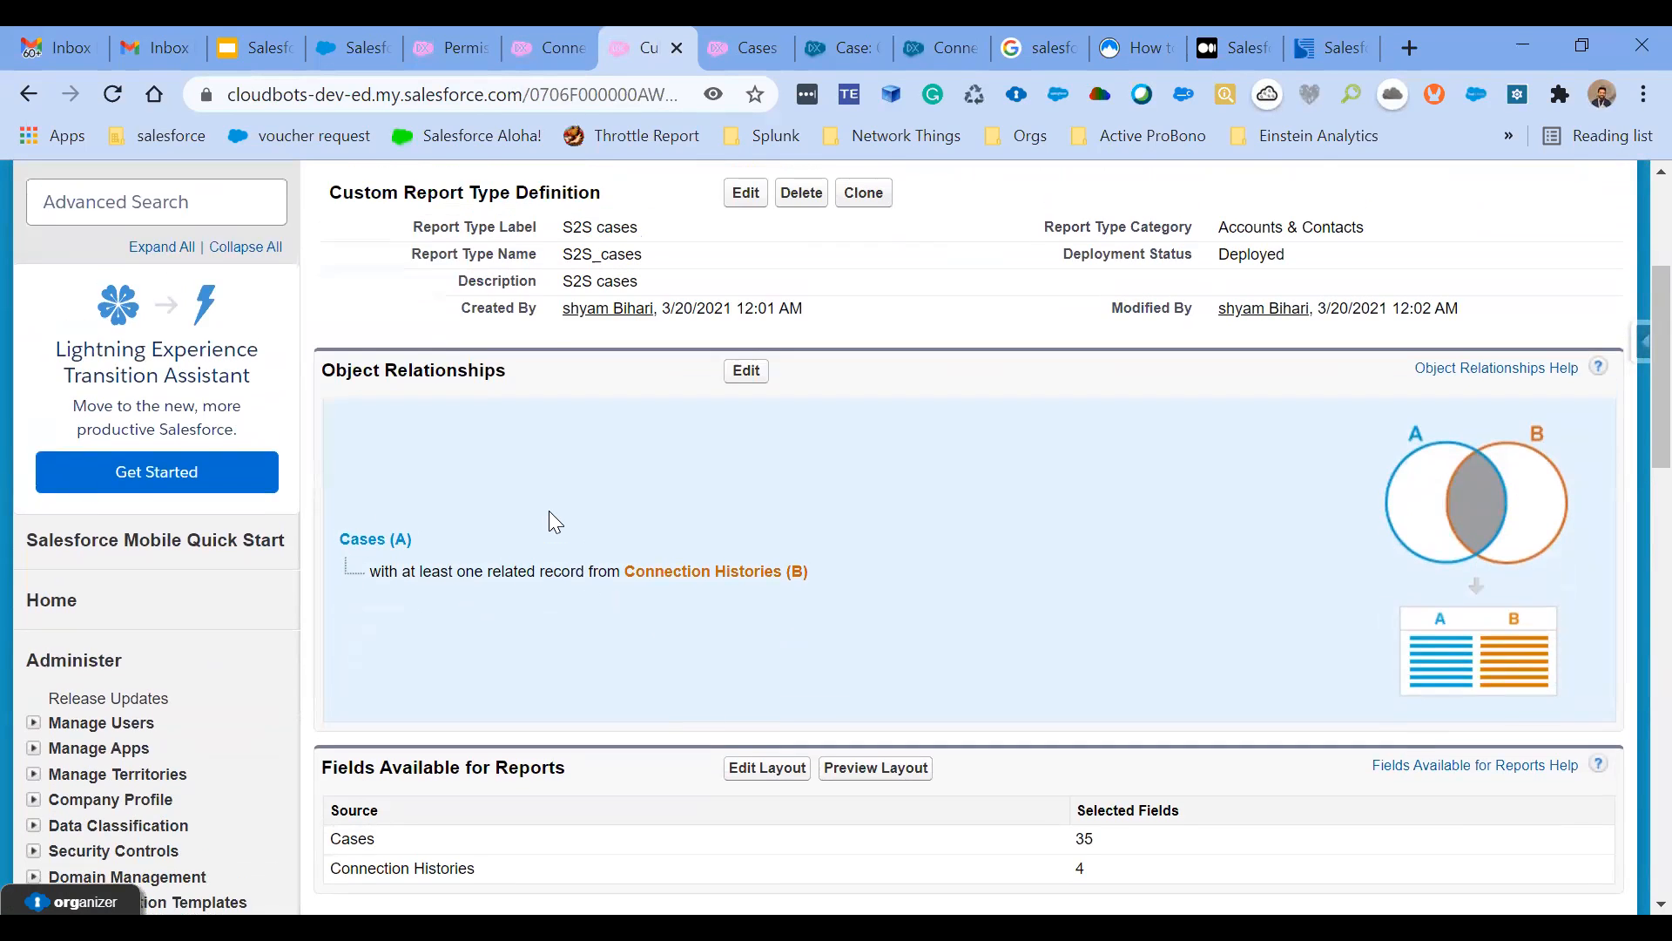
scroll(549, 515, "down", 2)
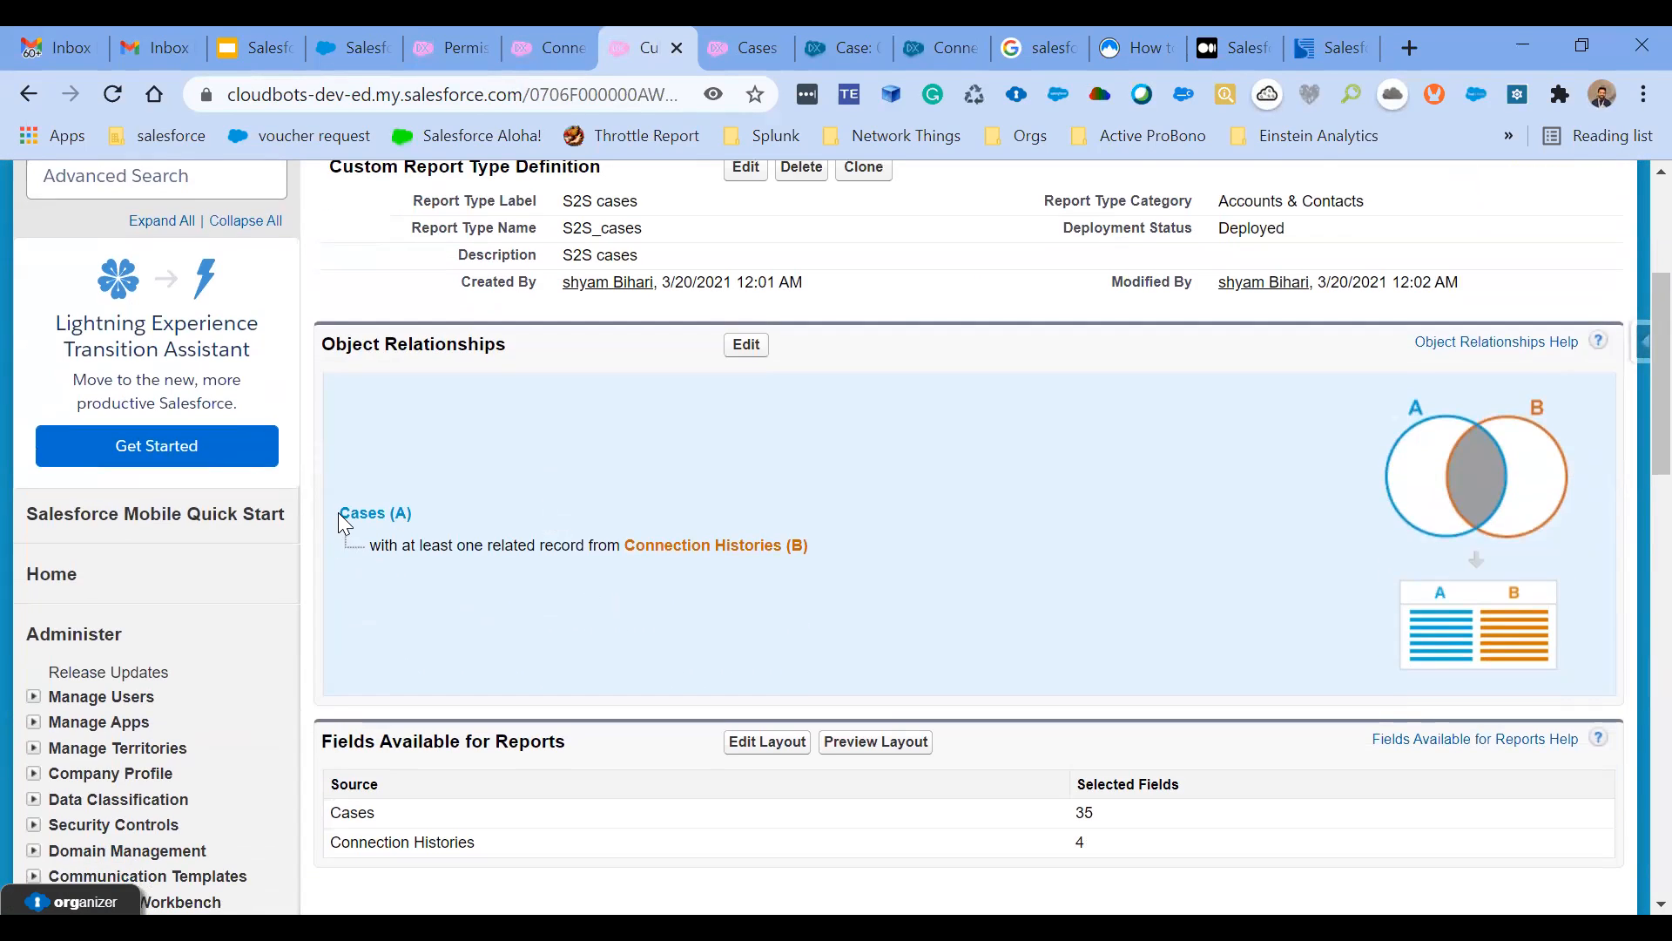
left_click_drag(627, 545, 810, 546)
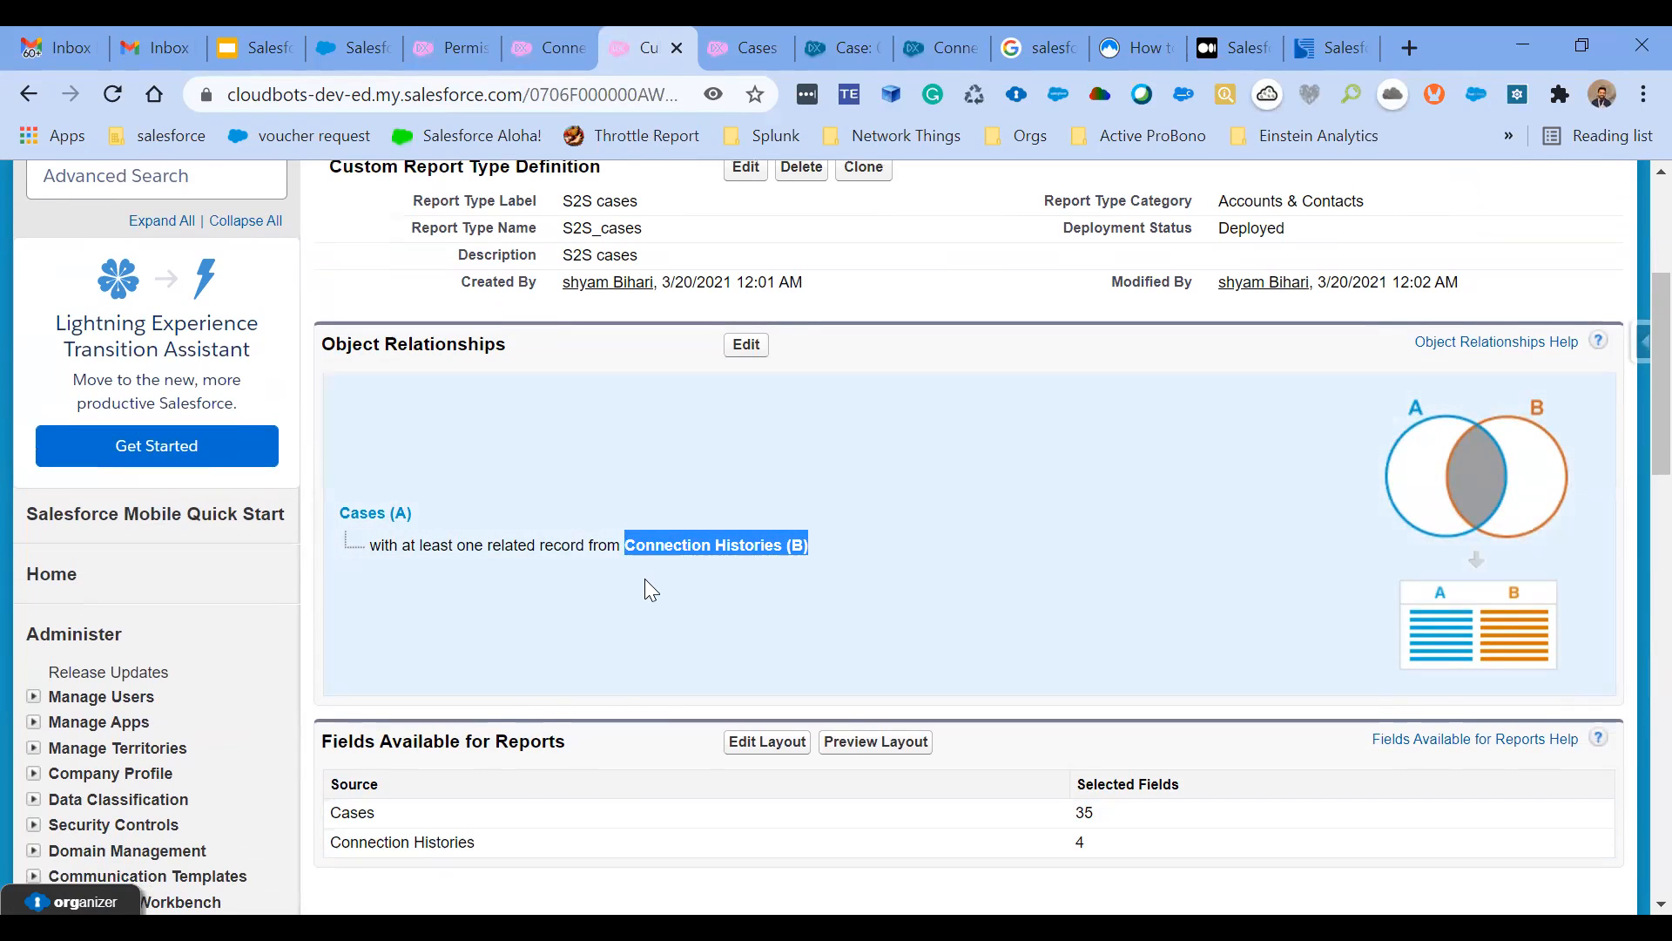
scroll(645, 578, "up", 4)
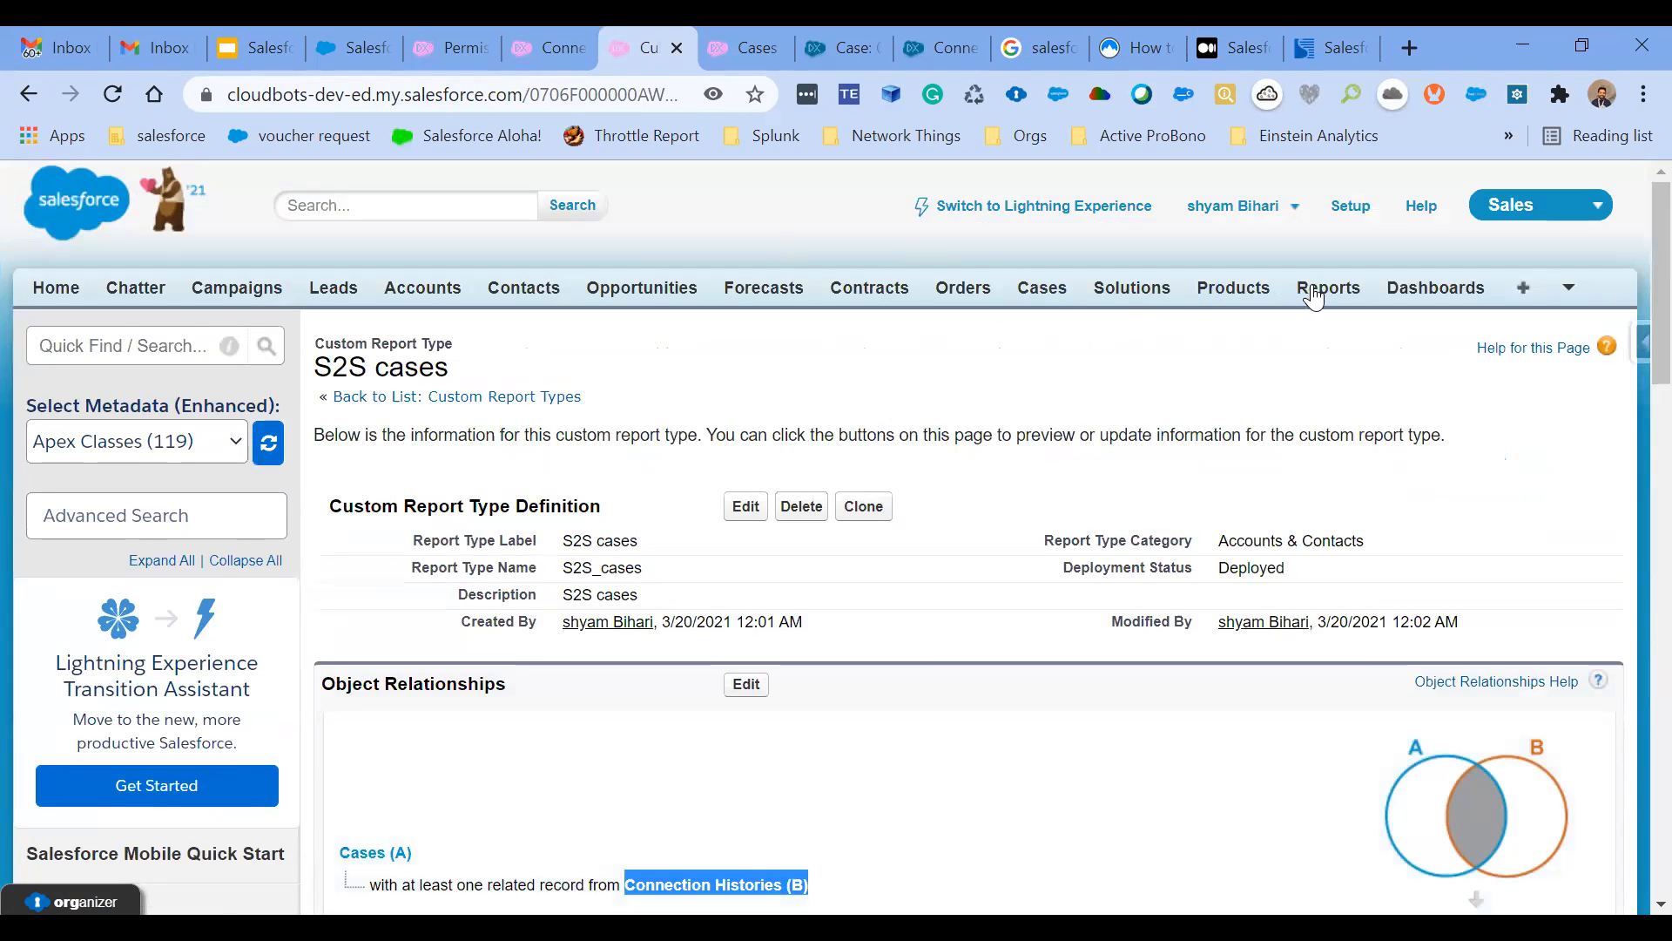
- Open the S2S CAses report from the publishing org's reports and run it
left_click(1327, 290)
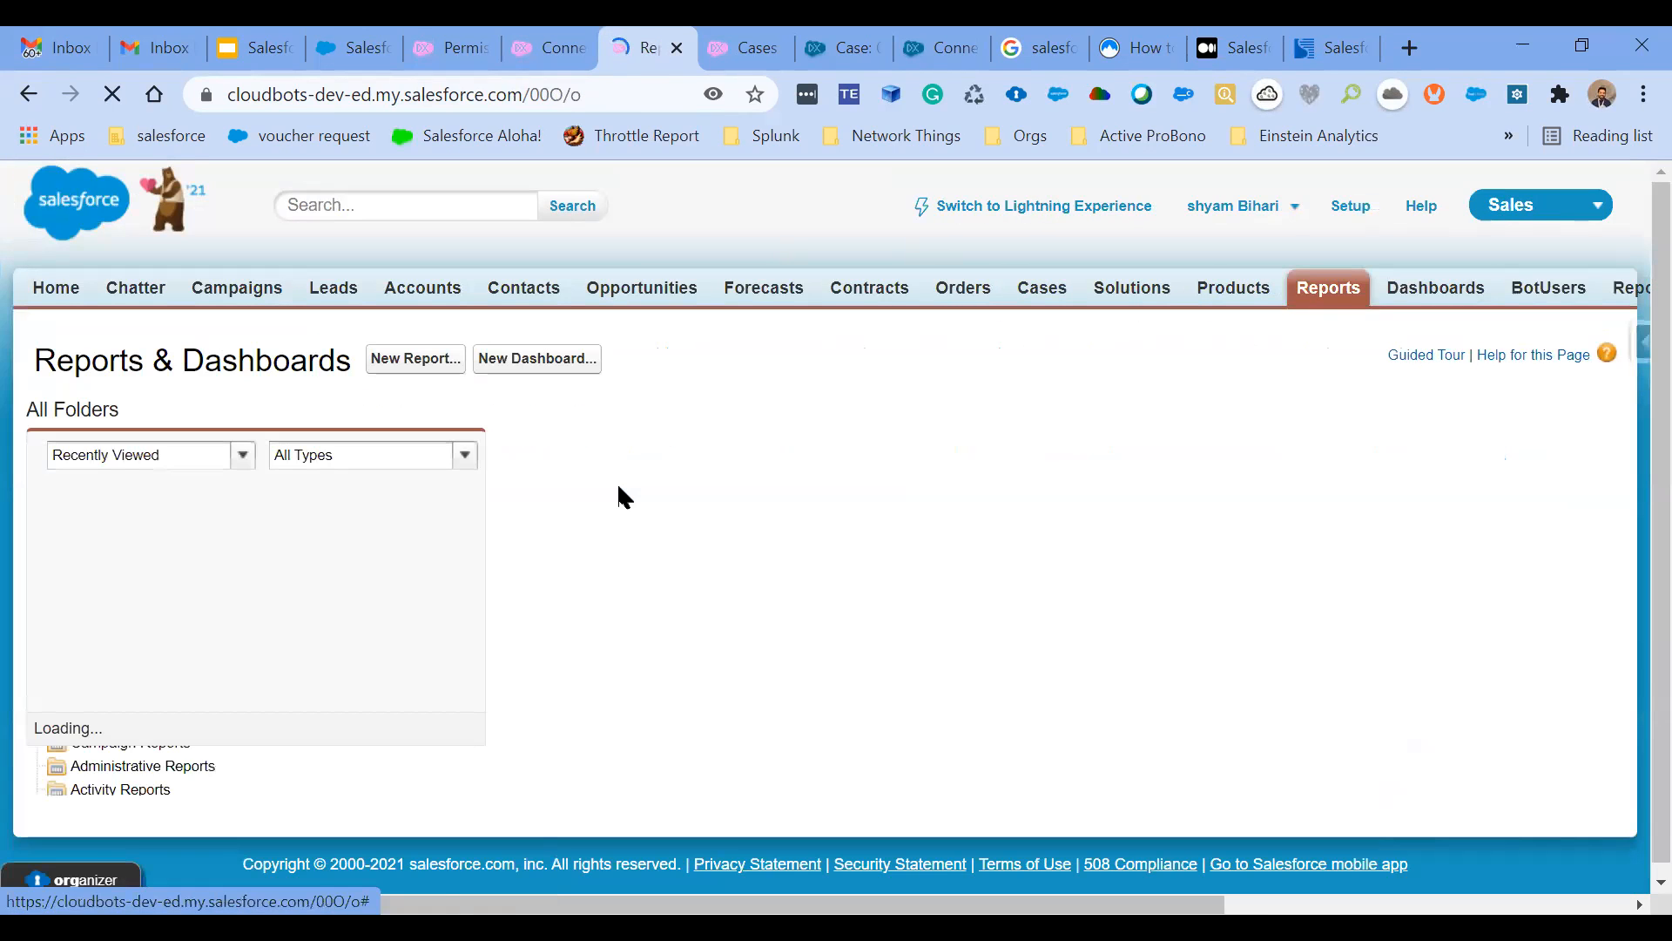
left_click(506, 531)
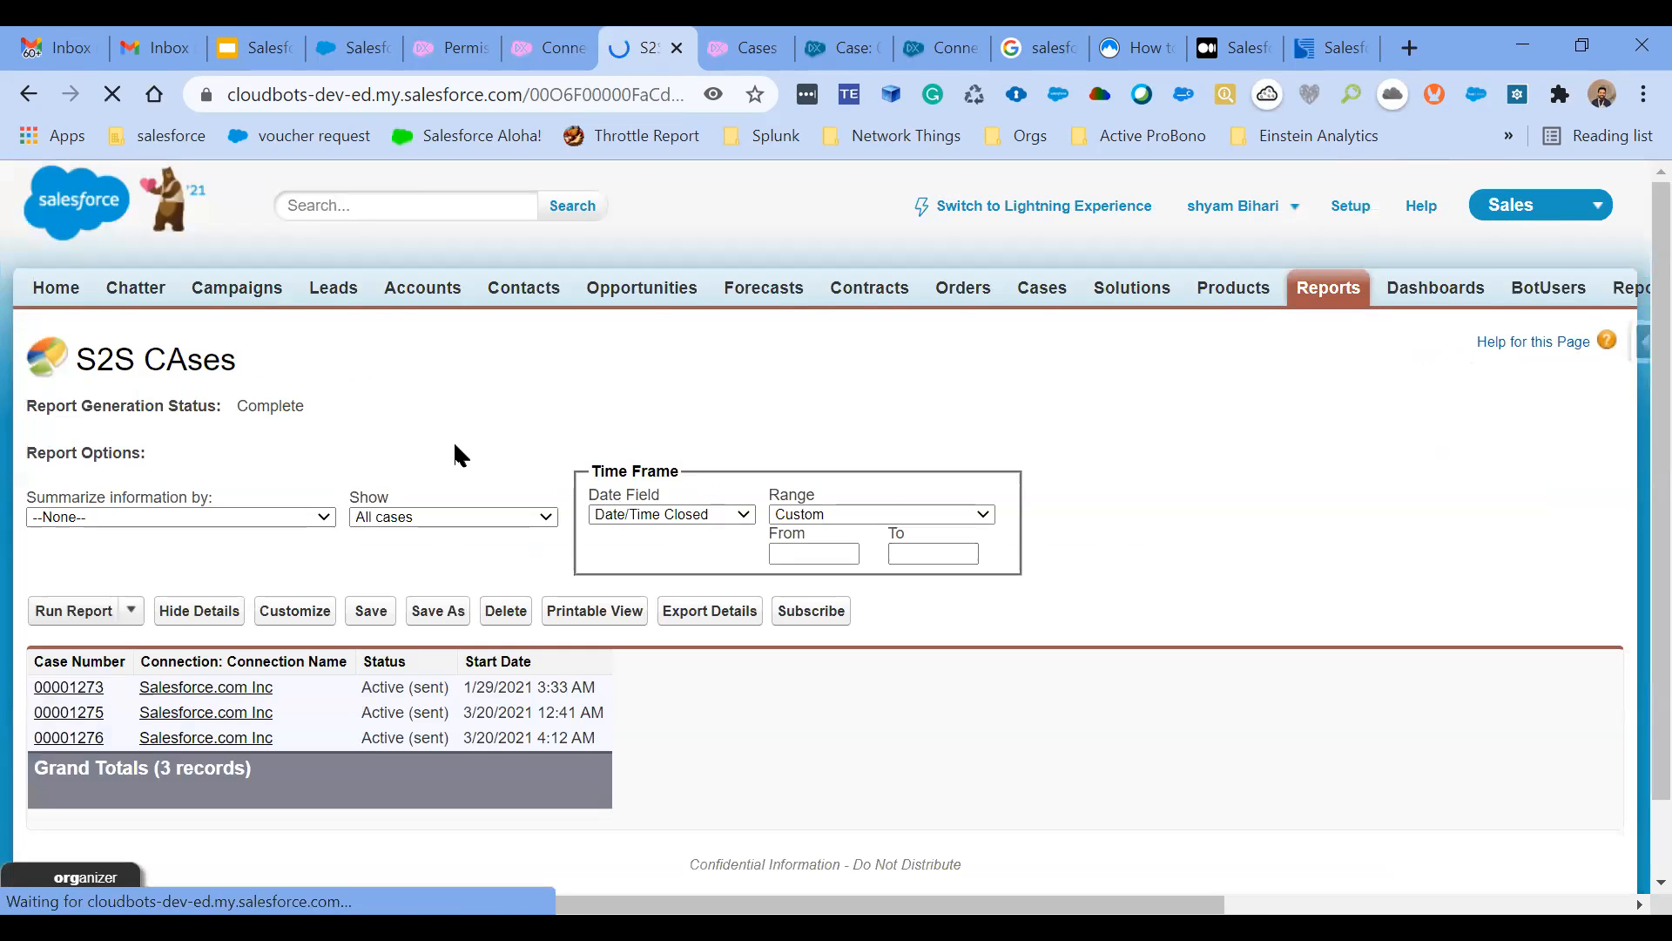
scroll(453, 441, "down", 1)
left_click(72, 547)
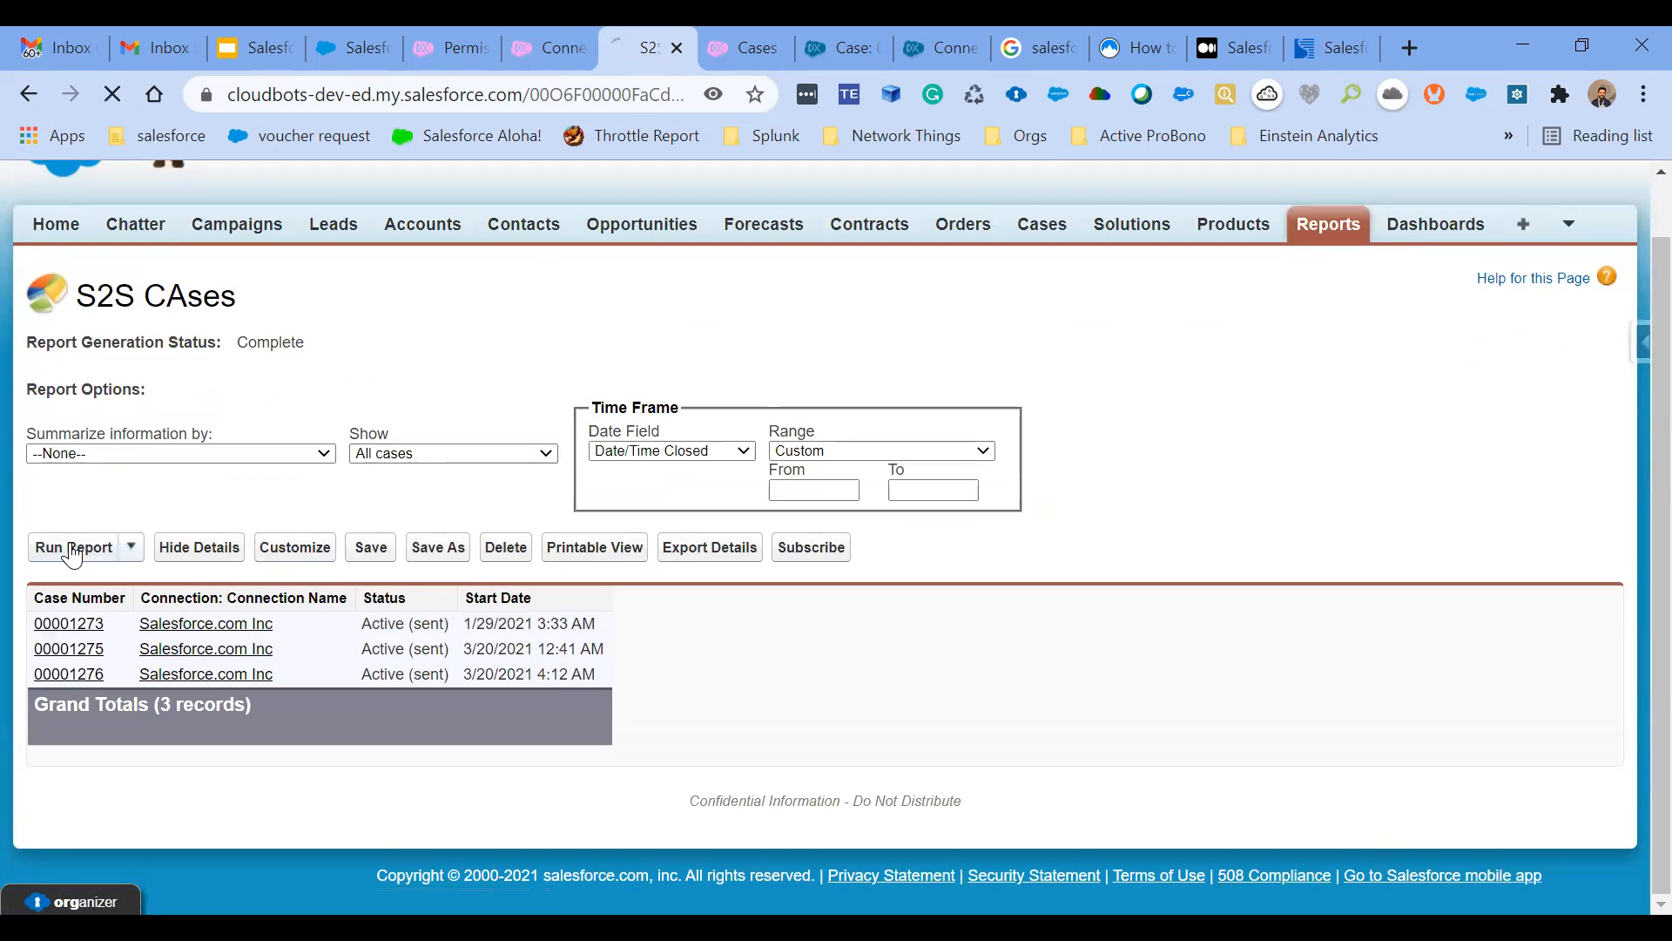